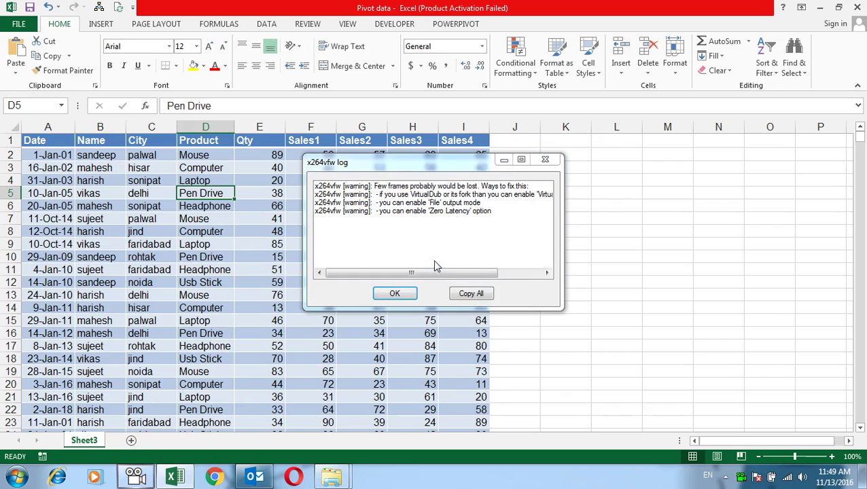
Select a cell in the sales data and run the Alt+D+P PivotTable Wizard to a new worksheet.
click(409, 291)
click(625, 242)
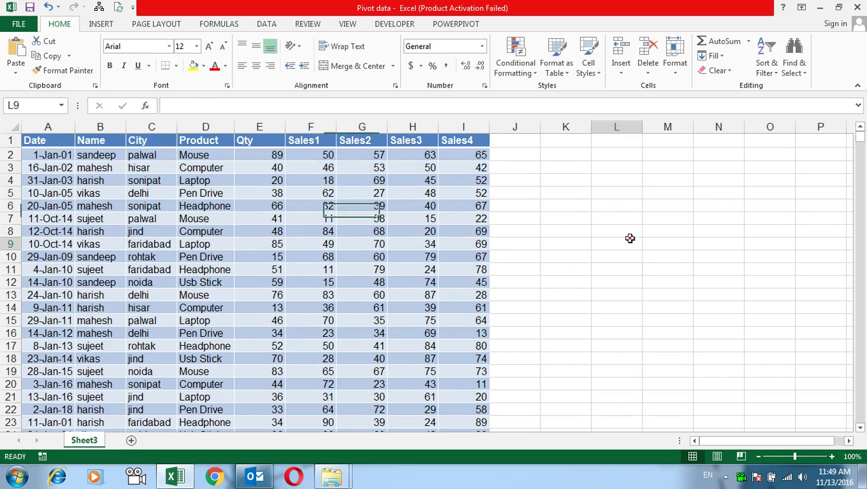
click(171, 205)
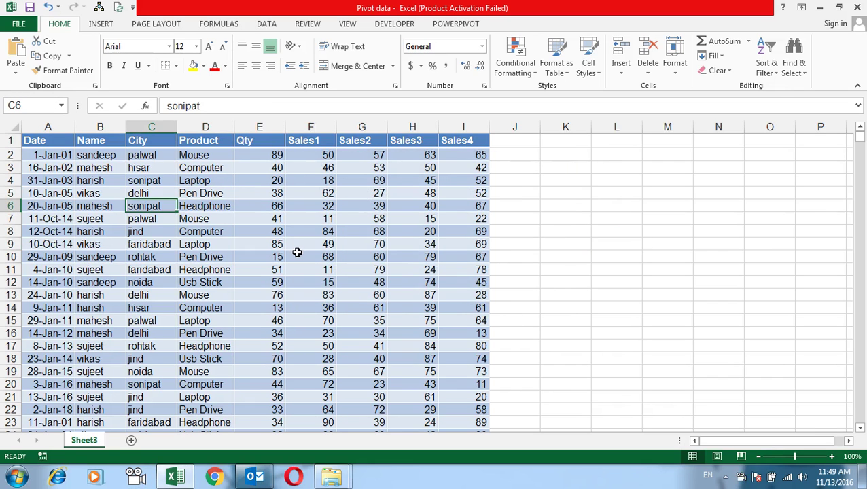
key(alt+d)
key(p)
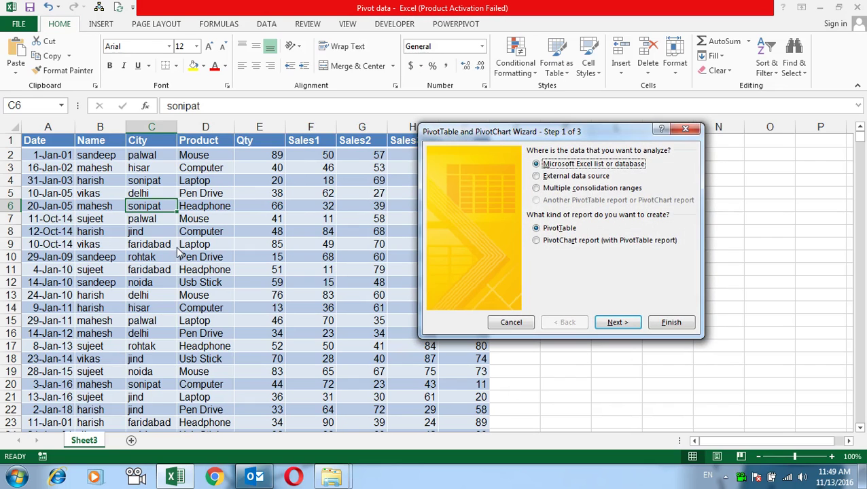
key(Return)
key(Return)
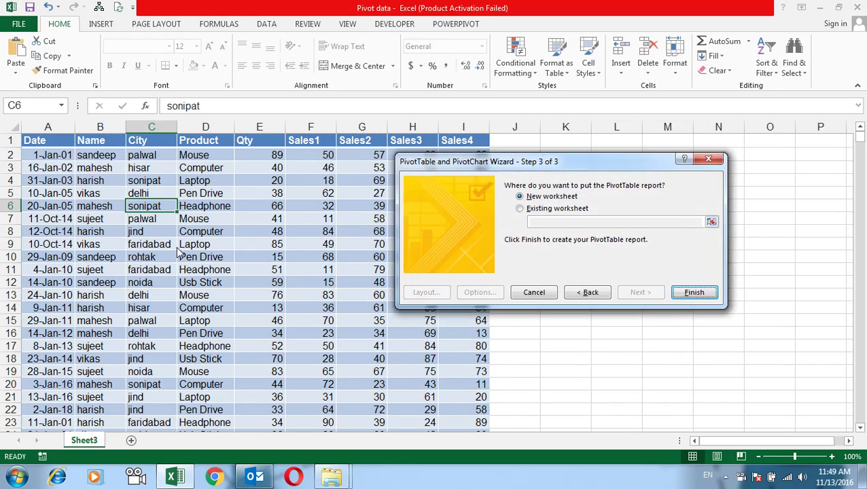
key(Return)
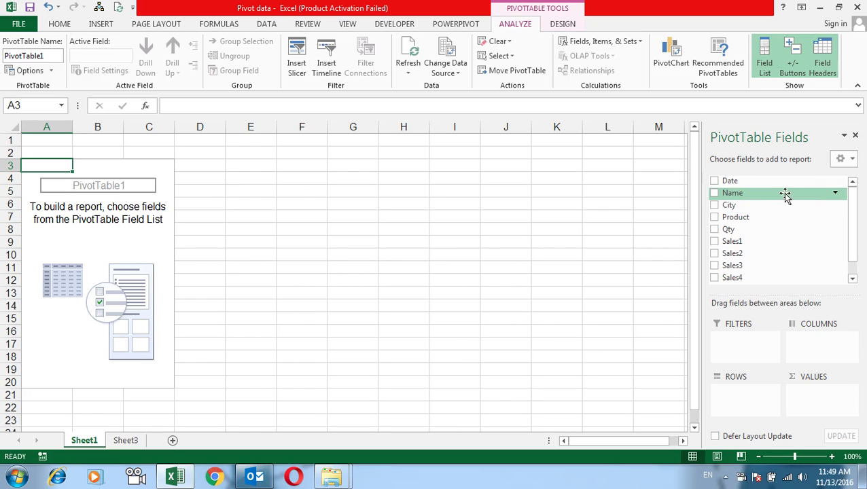
Lay out the pivot with Date in Rows, Product in Columns and Sum of Sales1 in Values.
drag(773, 195, 309, 289)
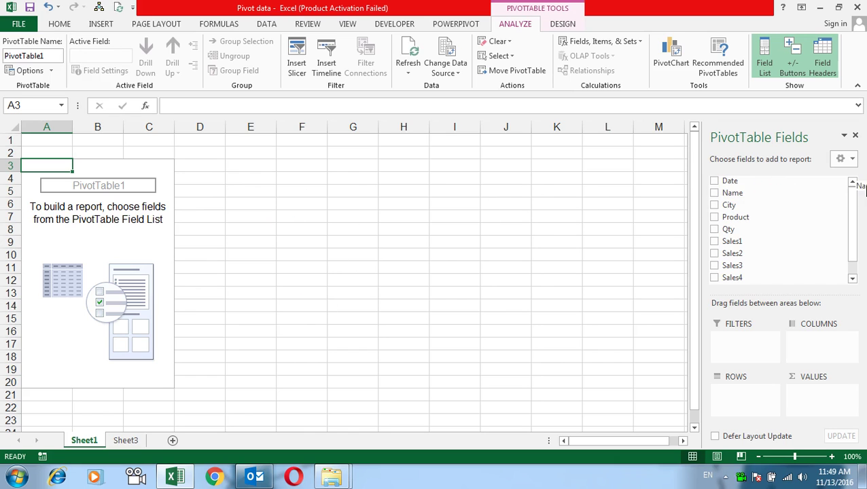
mouse_move(309, 289)
mouse_down()
mouse_move(730, 197)
mouse_move(49, 176)
mouse_up()
drag(730, 181, 744, 394)
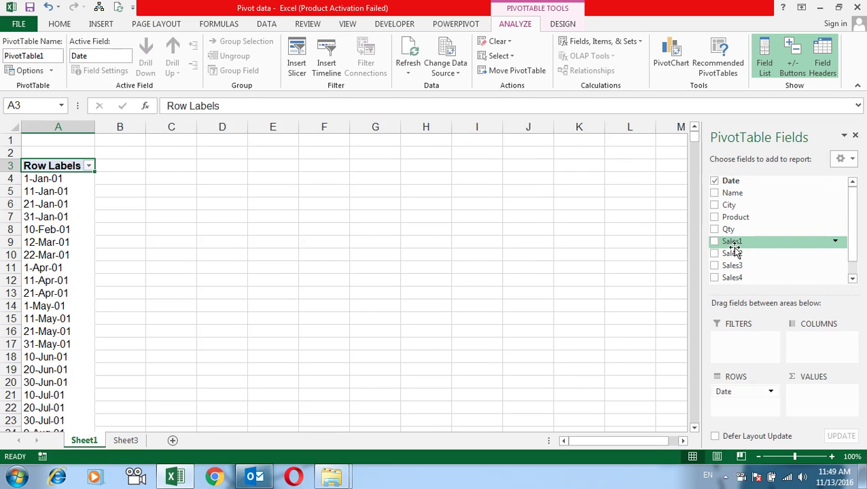
drag(736, 218, 812, 340)
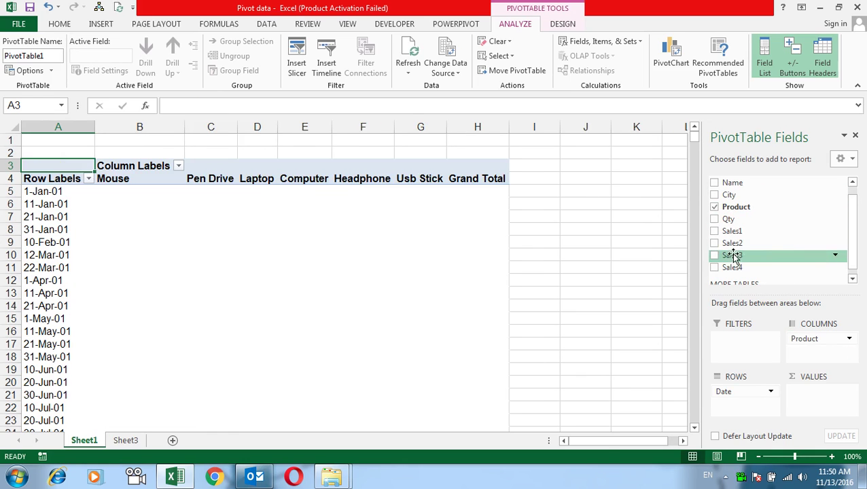
drag(728, 235, 824, 401)
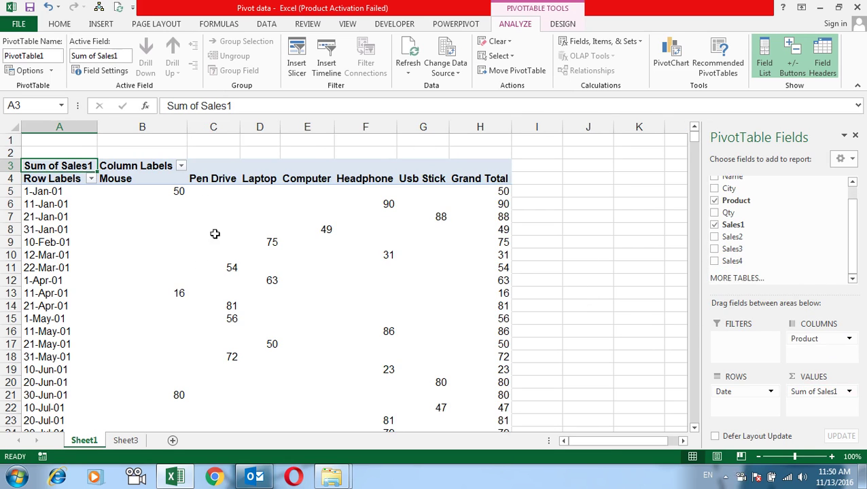
click(64, 206)
scroll(166, 207, down, 4)
scroll(166, 207, down, 4)
scroll(167, 207, up, 6)
scroll(167, 207, up, 2)
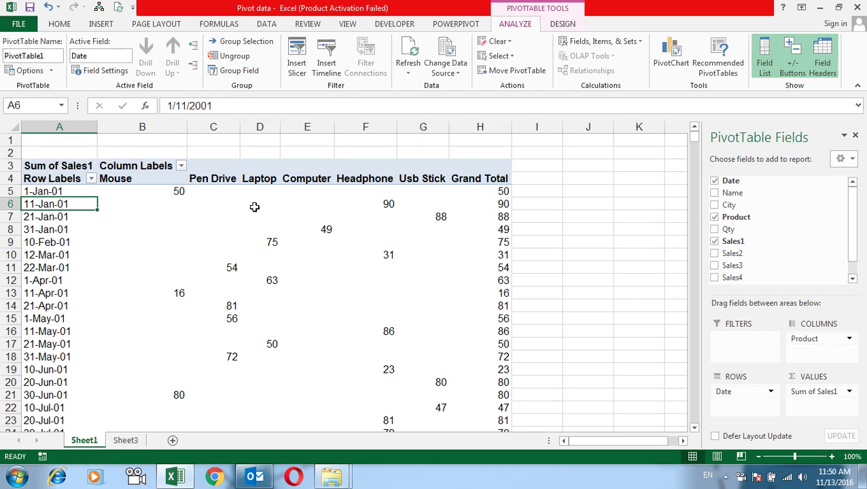
Group the date row labels by Months to show Jan through Dec.
click(182, 221)
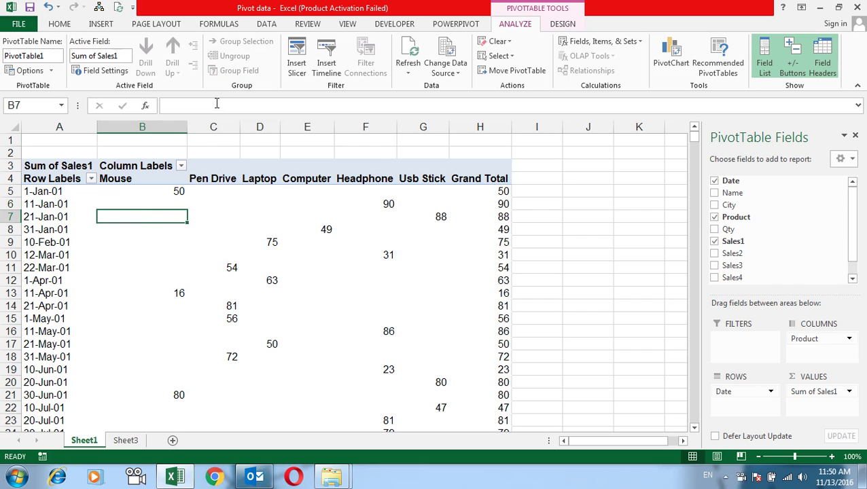
click(51, 210)
click(51, 207)
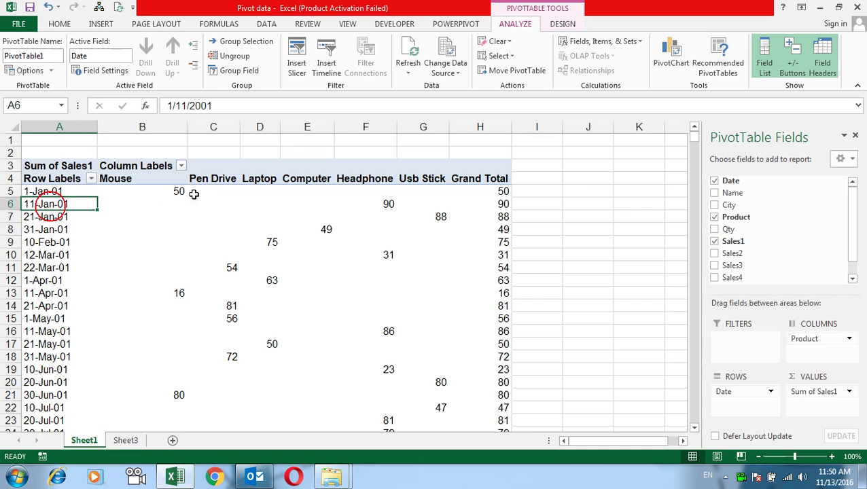
click(227, 179)
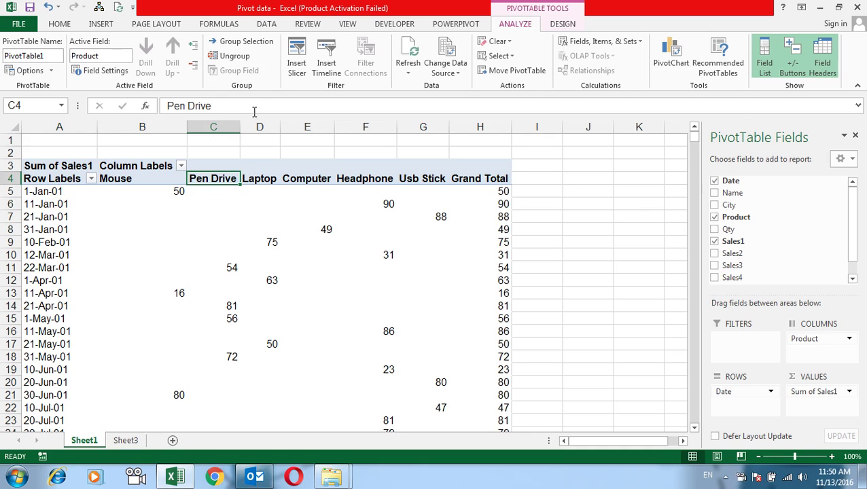
click(51, 216)
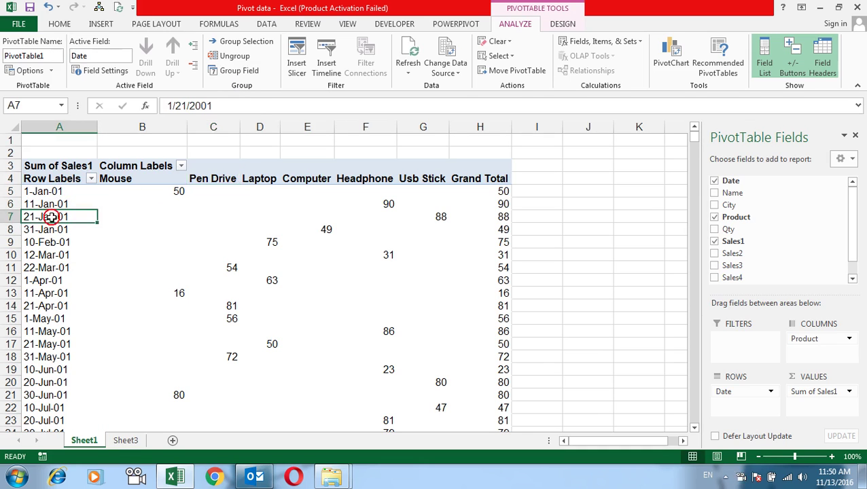
click(239, 71)
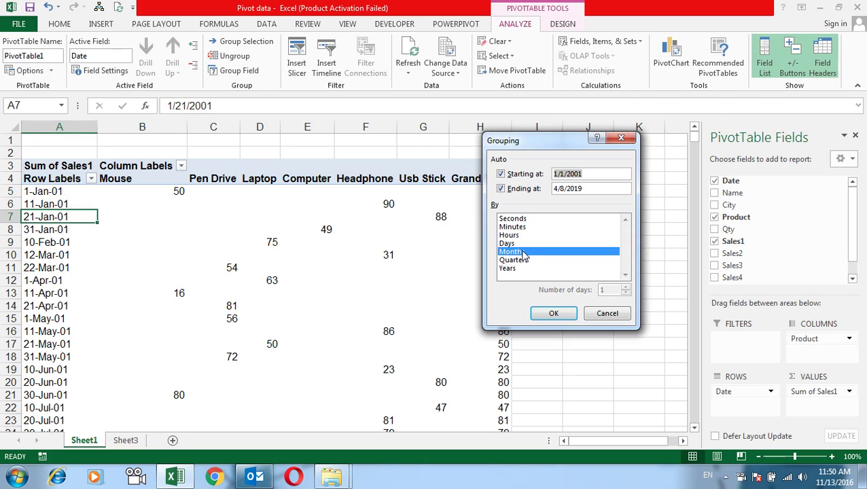
click(555, 315)
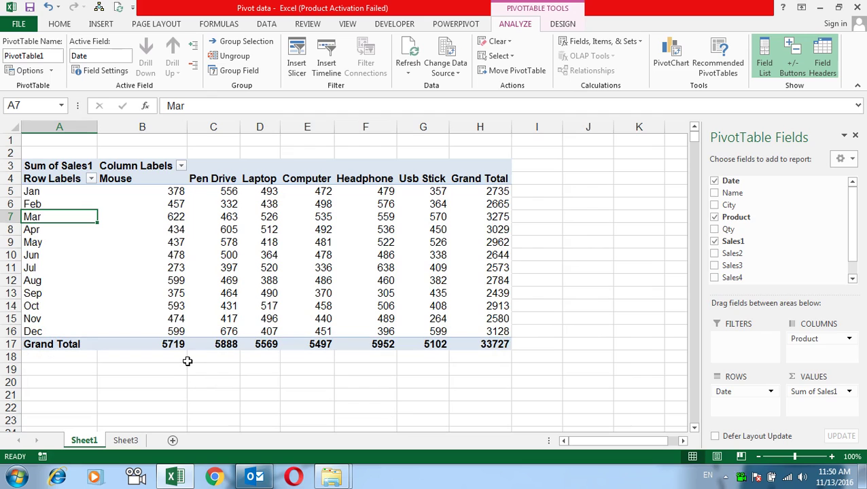
Group the dates by both Years and Months.
click(25, 190)
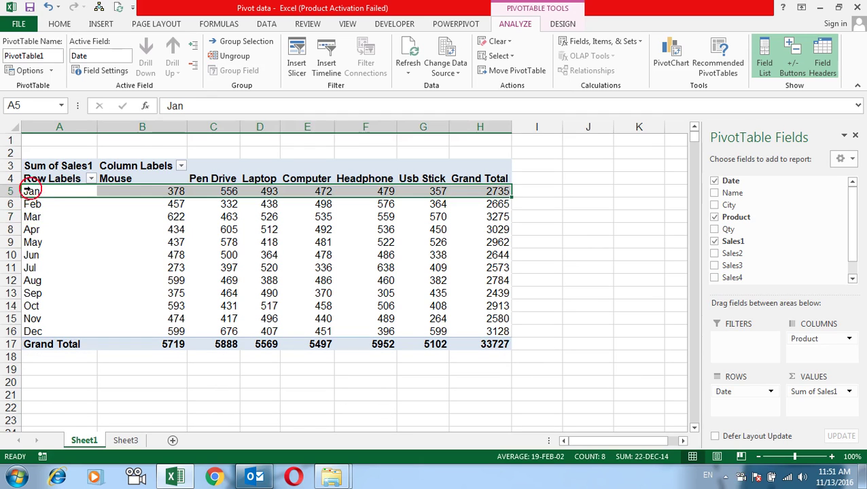
click(71, 217)
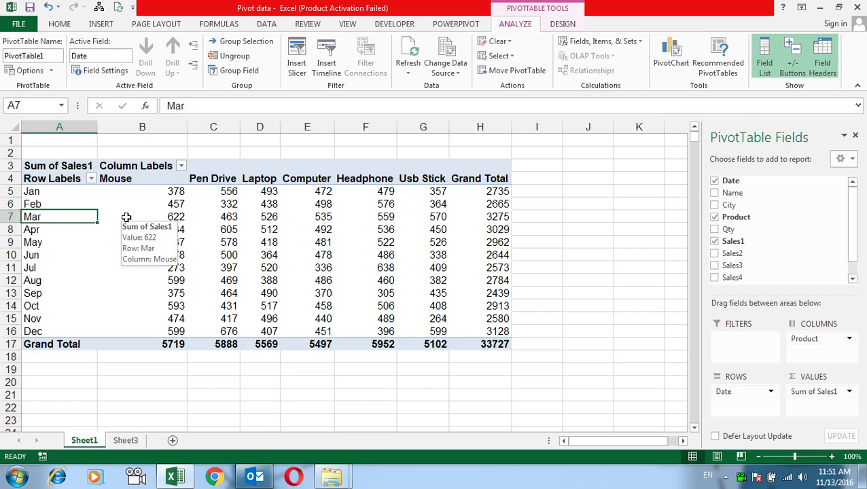
click(234, 70)
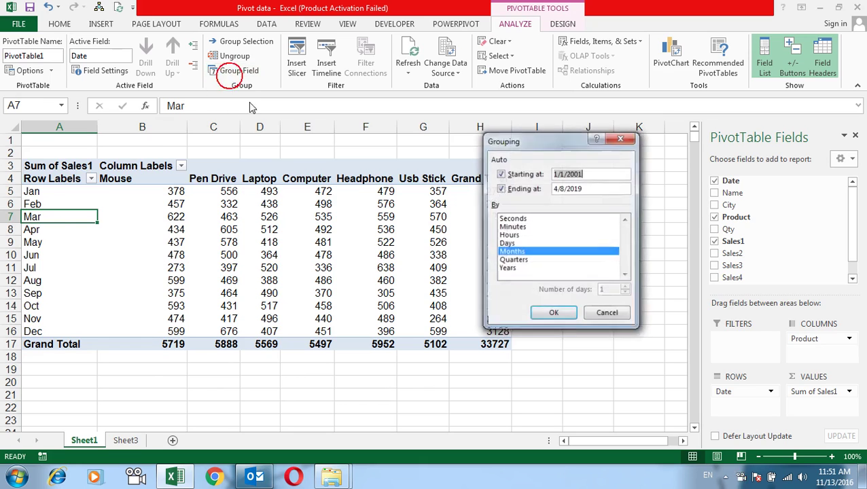
click(517, 268)
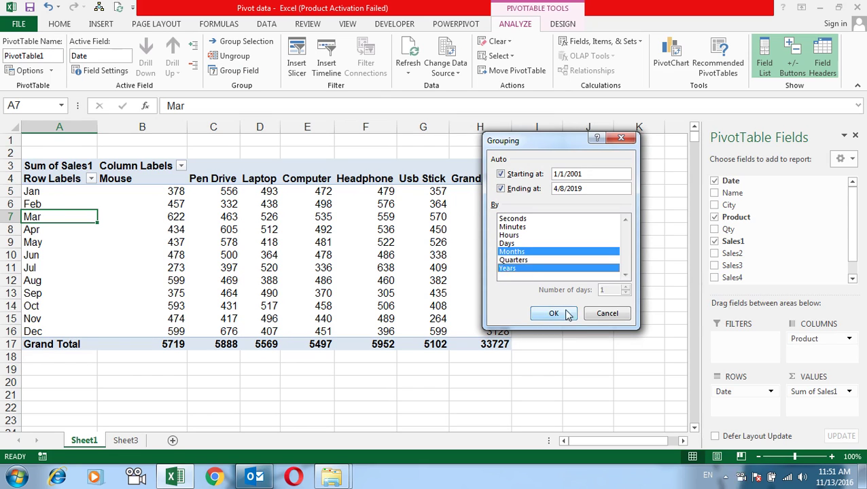
click(554, 313)
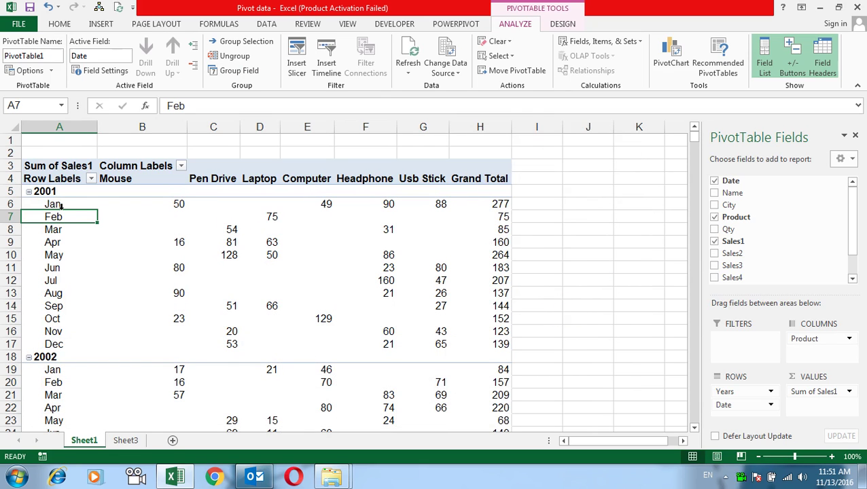
Regroup the dates by Years and Quarters instead of Months.
mouse_move(184, 356)
click(234, 70)
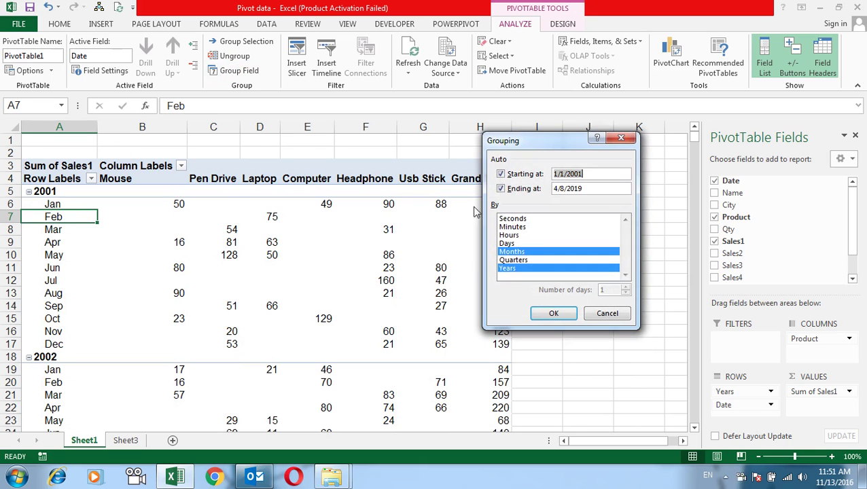
click(534, 253)
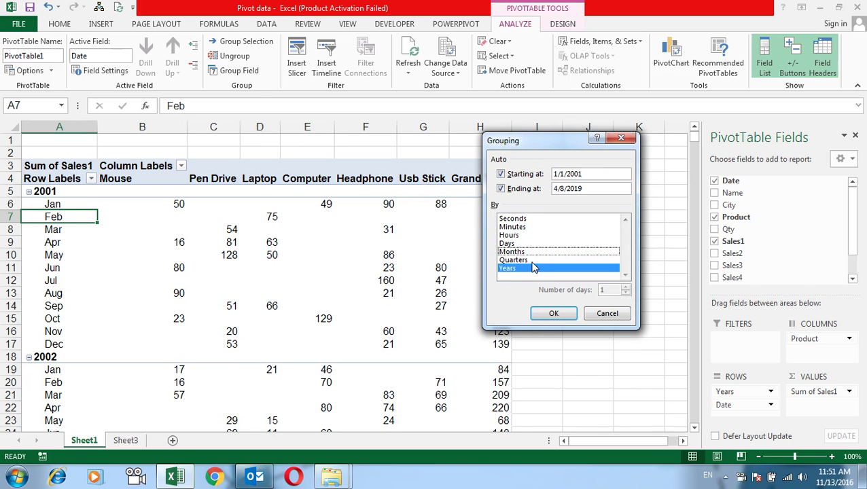
click(531, 260)
click(551, 317)
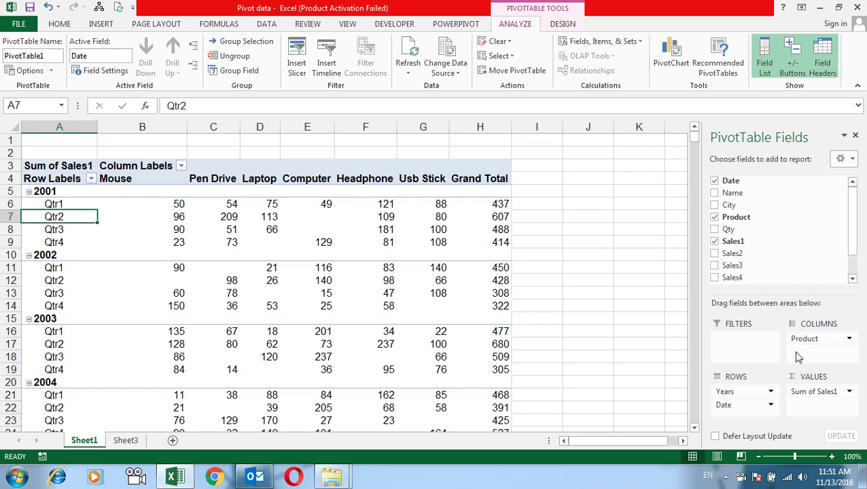
Remove Product from Columns, and move Date to Columns and back to Rows.
drag(814, 338, 636, 319)
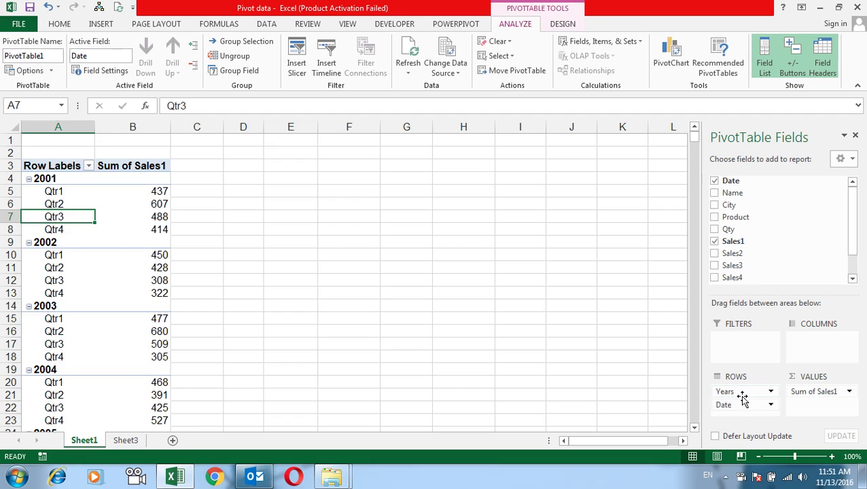
drag(742, 406, 810, 364)
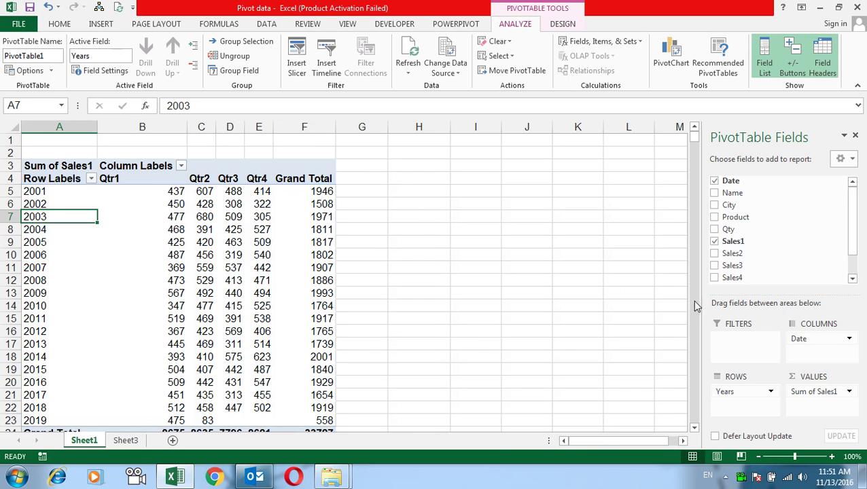
mouse_move(823, 338)
mouse_down()
mouse_move(816, 355)
mouse_move(751, 406)
mouse_up()
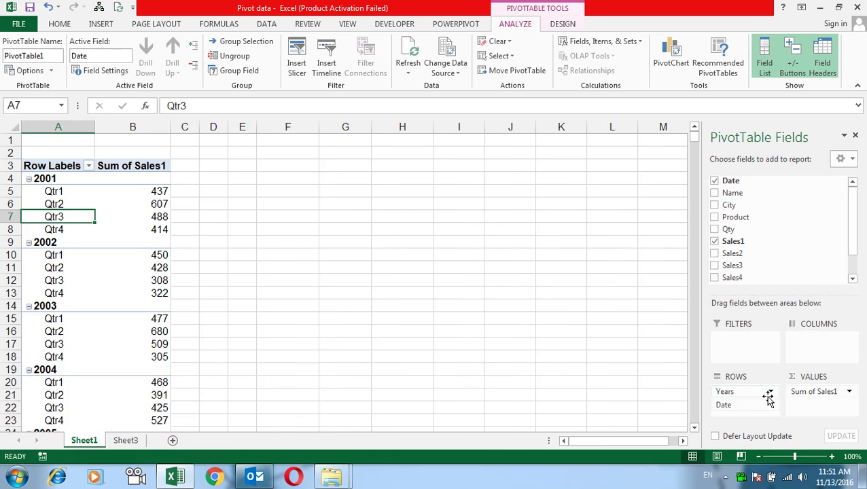
Confirm the Grouping dialog and ungroup the Date field into individual dates.
click(246, 74)
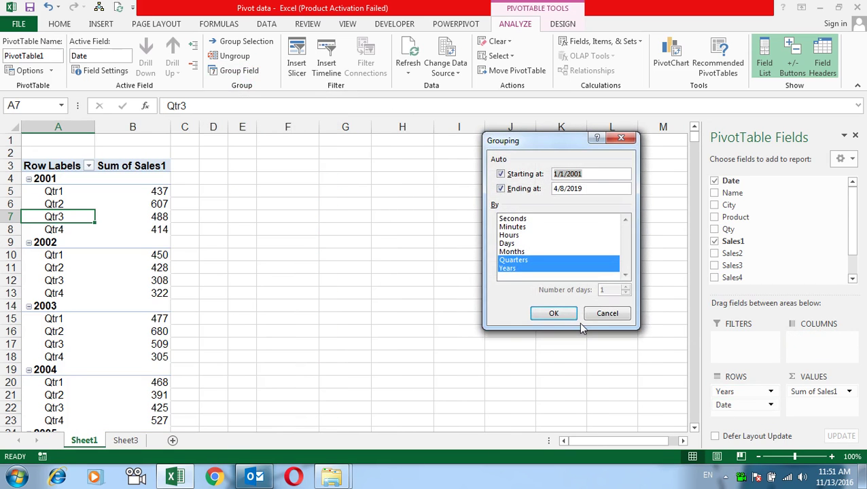
click(563, 313)
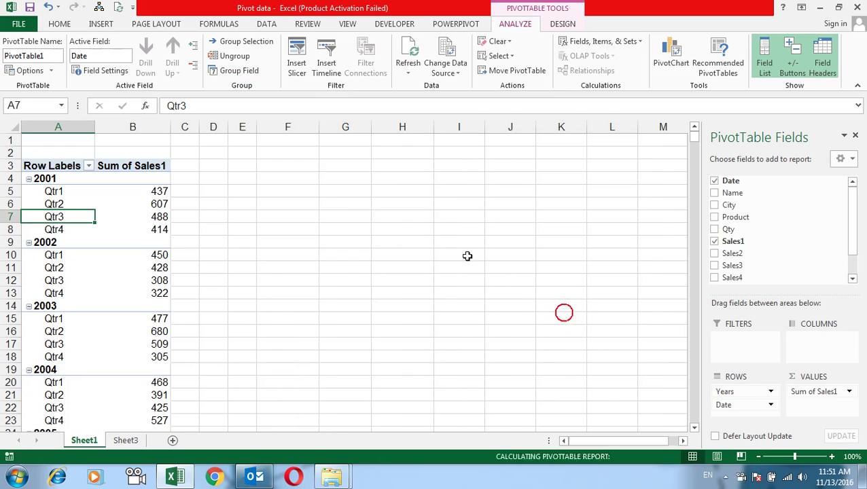
click(232, 59)
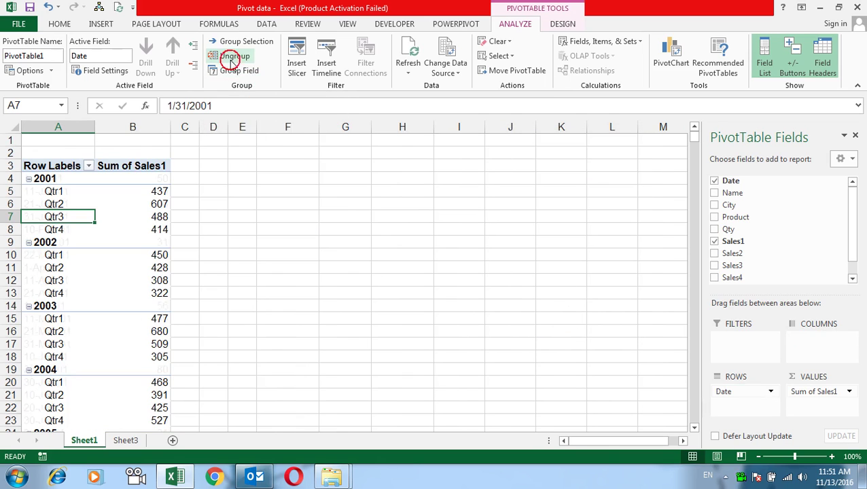
Replace Date with Name in Rows and put Qty in Columns.
drag(727, 392, 664, 302)
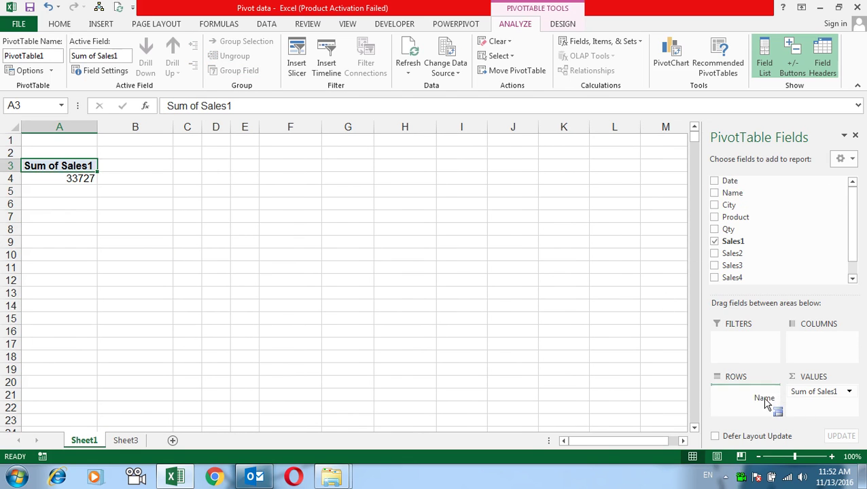
drag(744, 197, 768, 400)
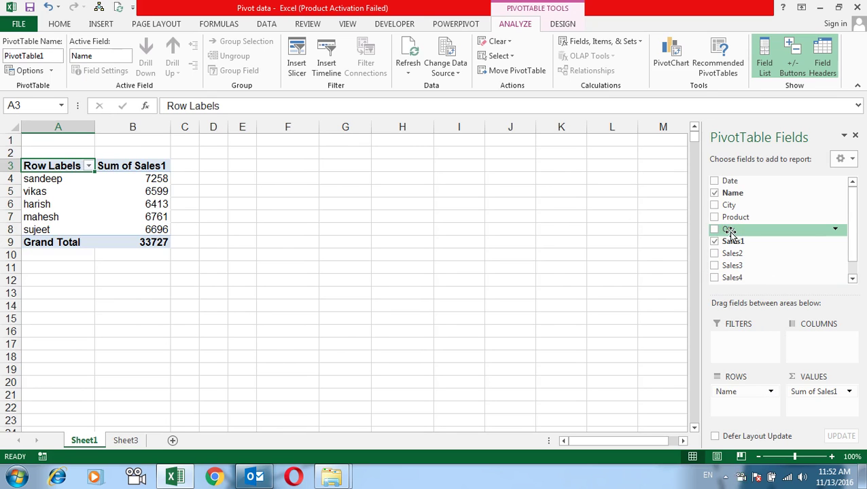
drag(731, 232, 841, 352)
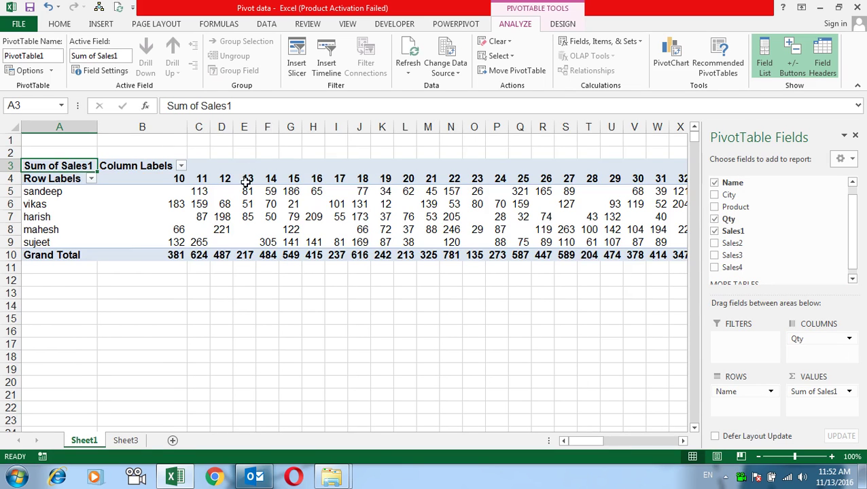
Group the Qty column labels into bands of 10, from 10-19 to 80-90.
click(246, 181)
click(284, 180)
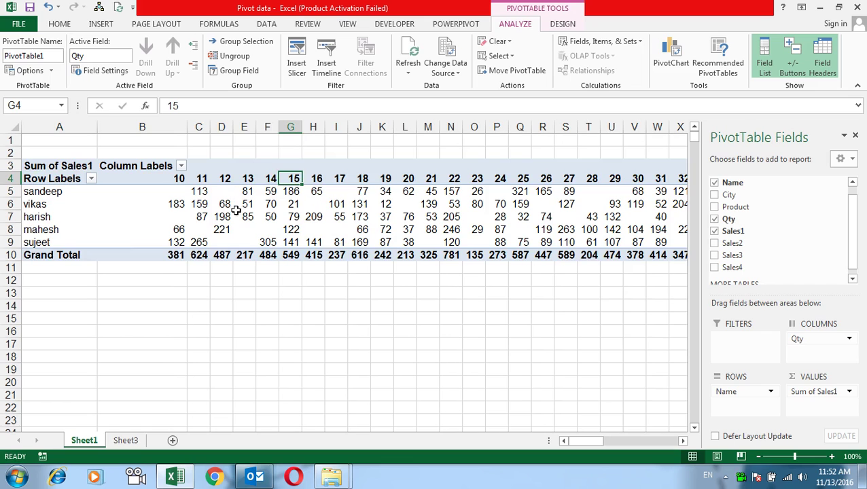
click(202, 181)
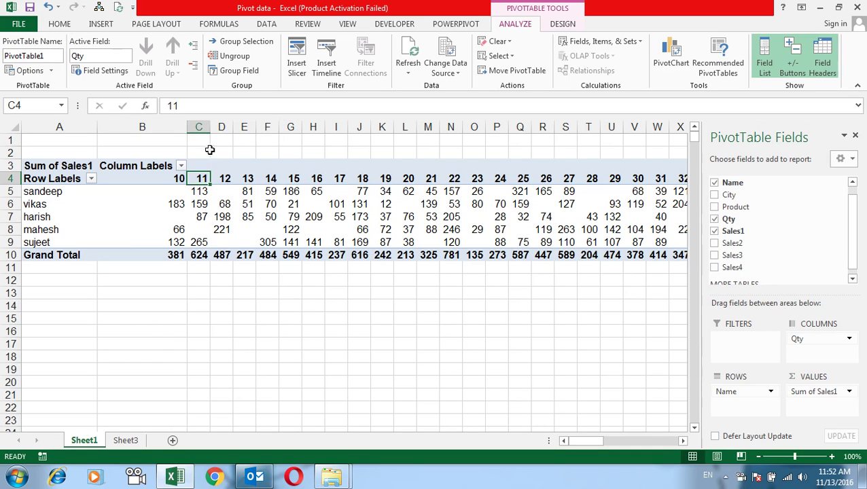
click(240, 73)
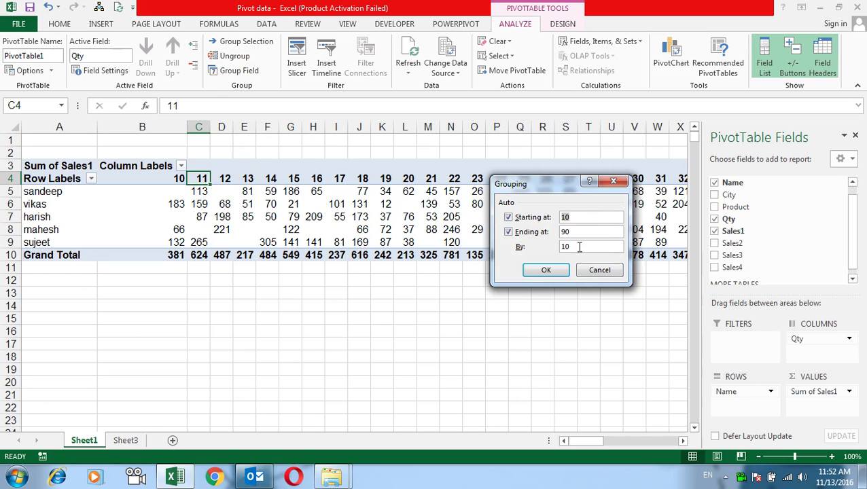
click(551, 271)
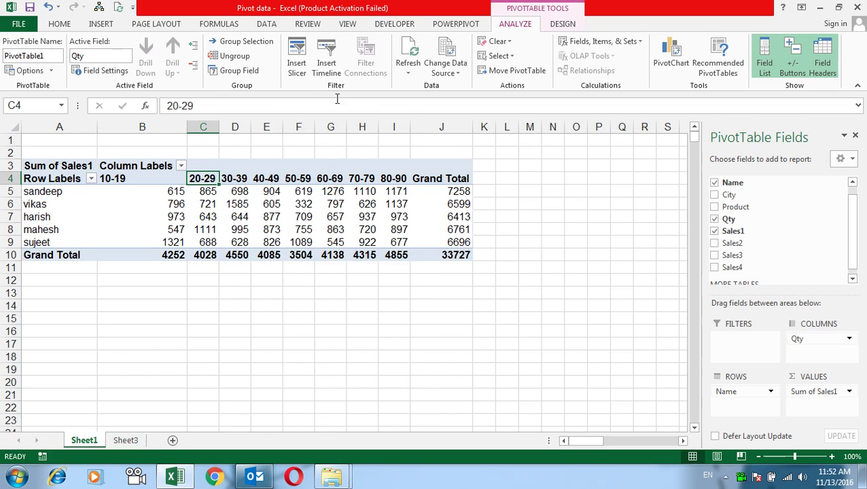
Ungroup and remove Qty, move Name to Columns, and add City to Rows.
click(233, 56)
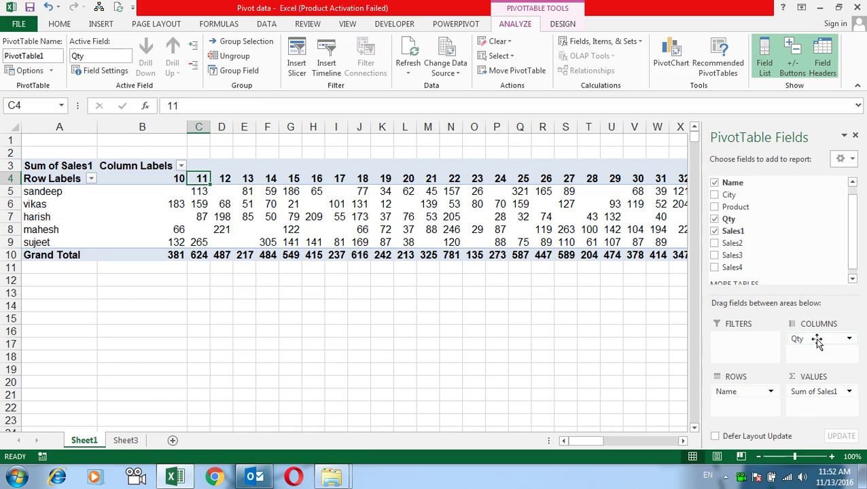
drag(818, 339, 688, 342)
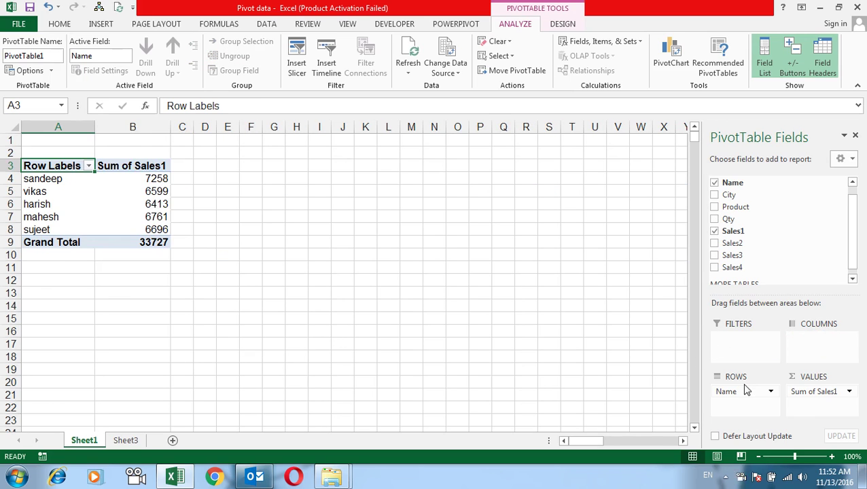
mouse_move(745, 389)
mouse_down()
mouse_move(785, 383)
mouse_move(757, 404)
mouse_up()
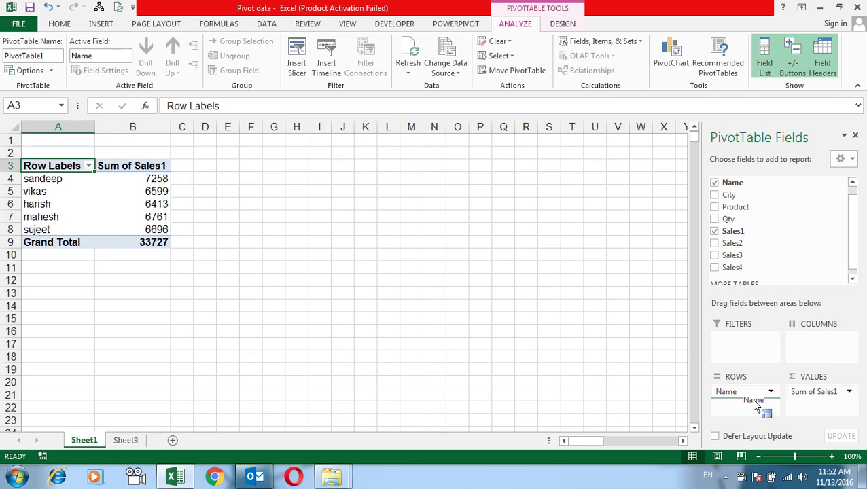
drag(757, 404, 825, 346)
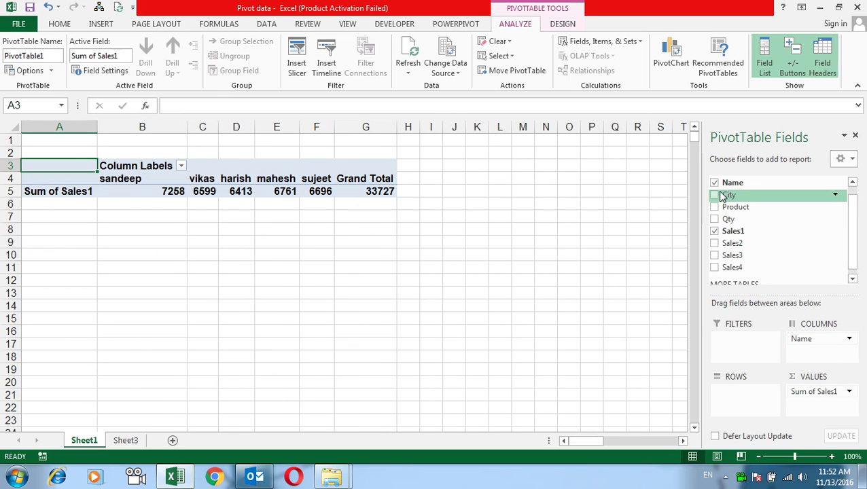
drag(724, 196, 719, 396)
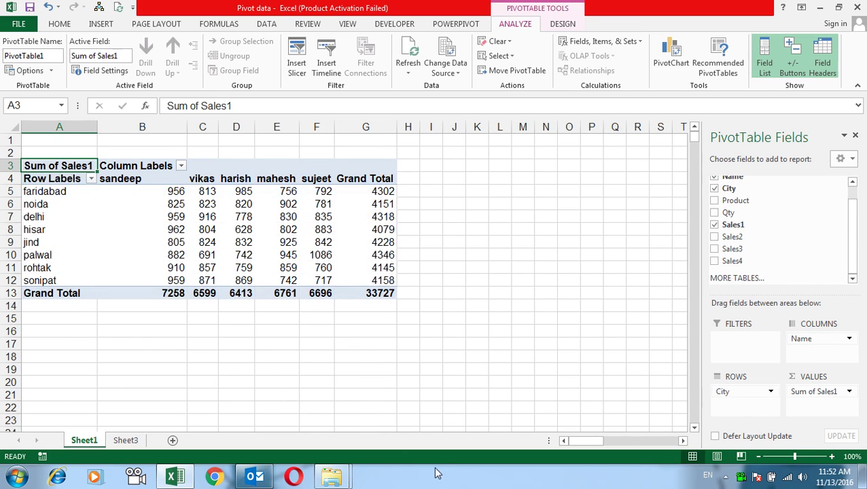
Group faridabad, noida and delhi as 'NCR' and turn on subtotals for the city groups.
click(54, 193)
drag(59, 216, 53, 193)
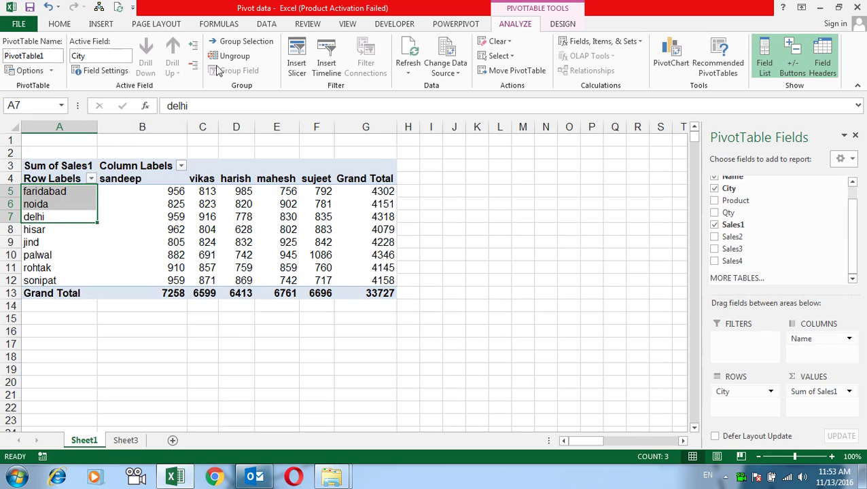
click(231, 42)
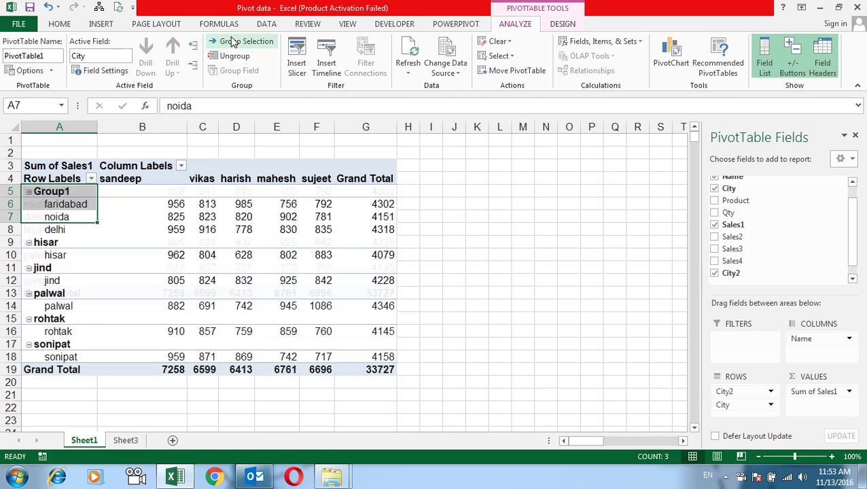
click(76, 192)
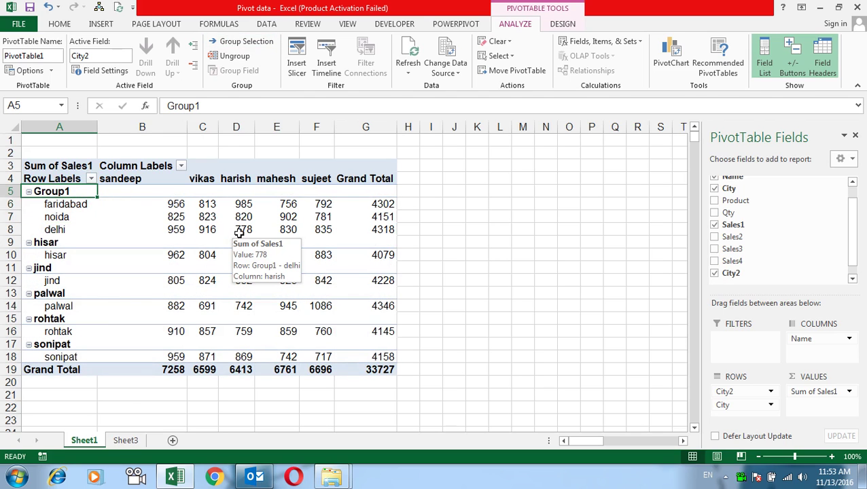
text(NCR)
key(Return)
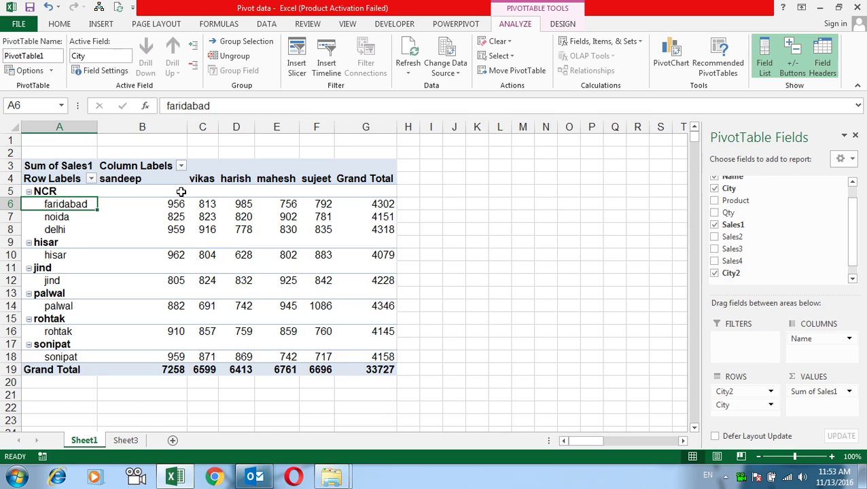
right_click(49, 193)
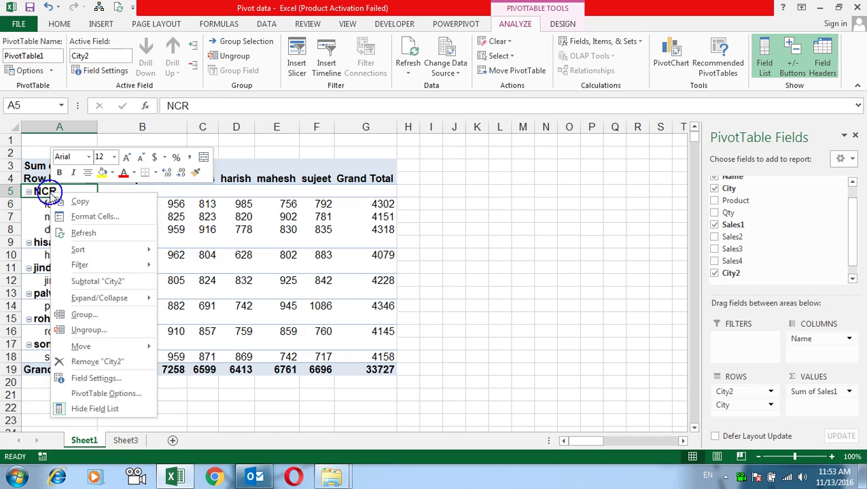
click(117, 278)
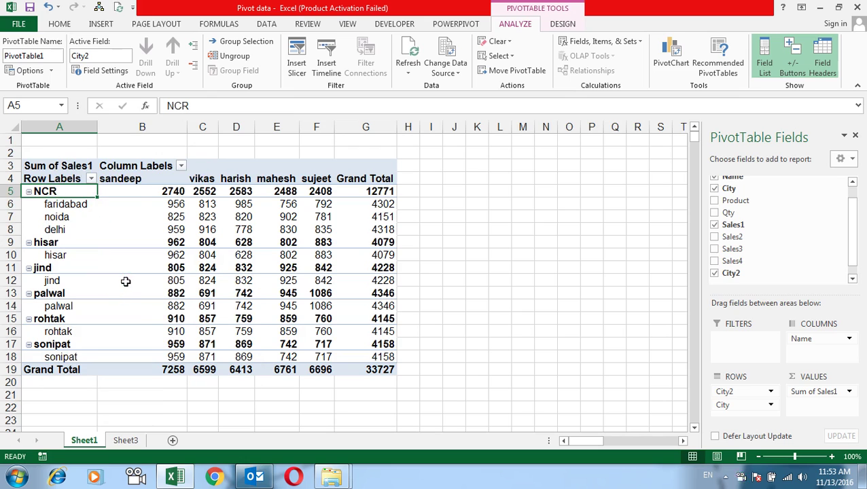
Group the cities hisar through sonipat and rename the group Haryana.
mouse_move(314, 202)
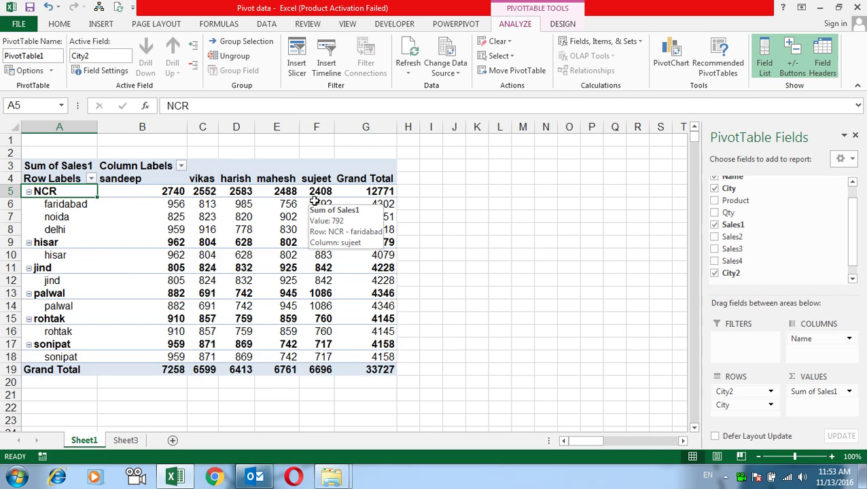
drag(55, 242, 88, 356)
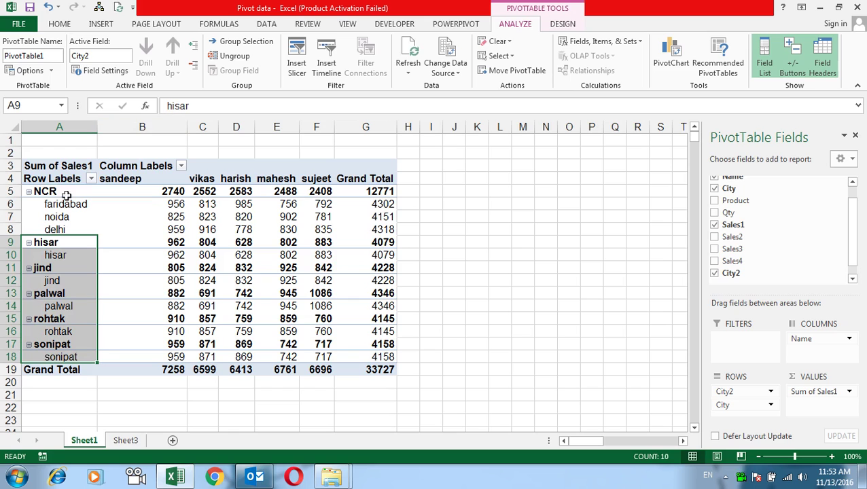
click(242, 41)
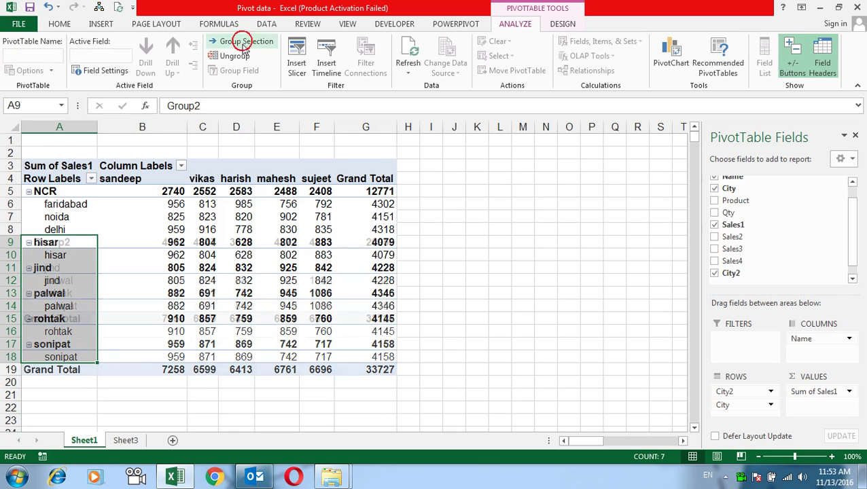
click(83, 238)
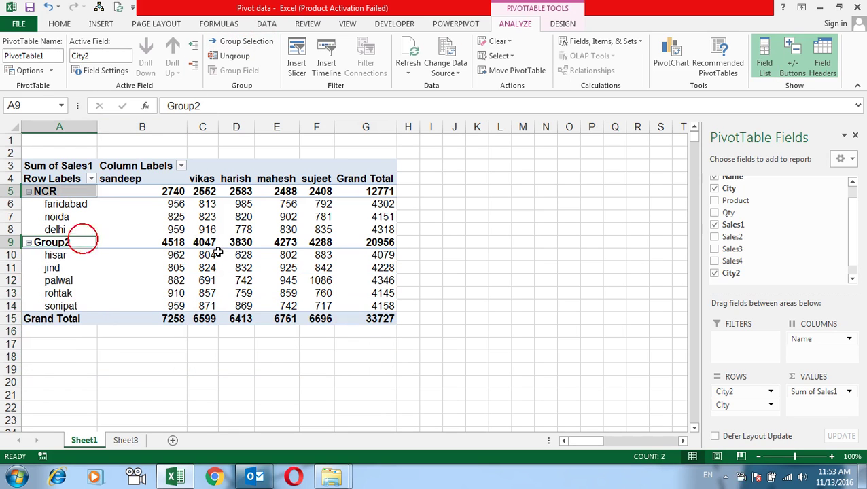
text(H)
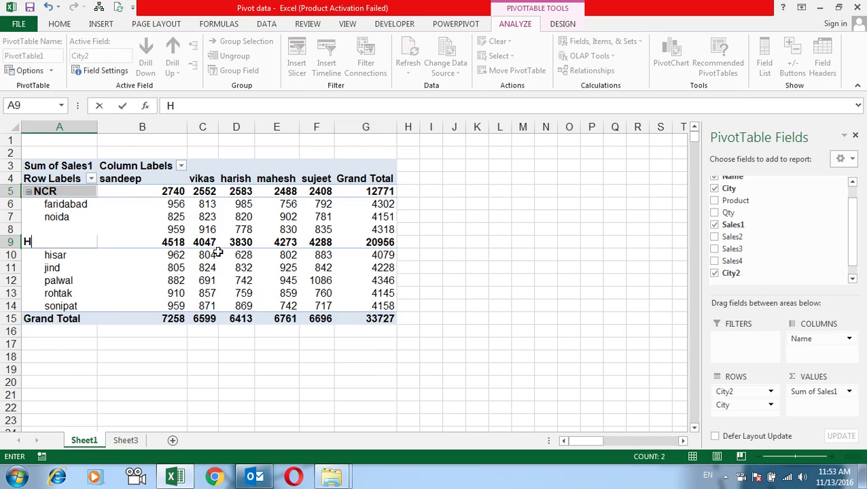
text(qanan)
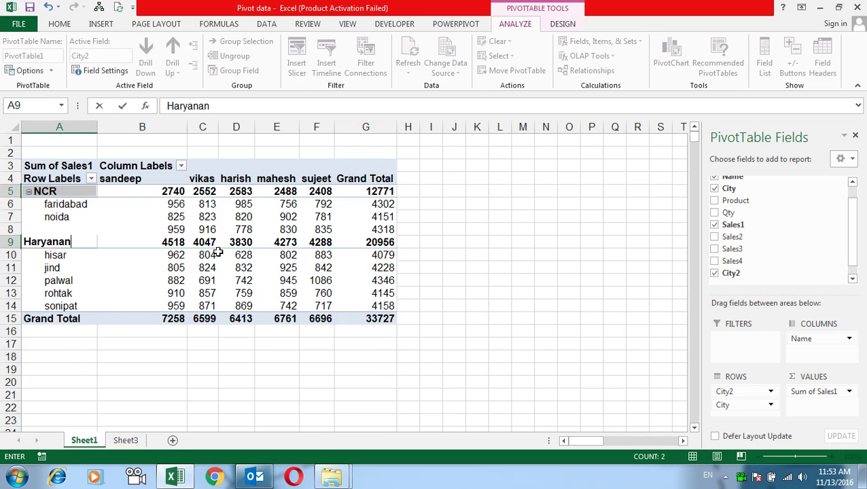
key(Return)
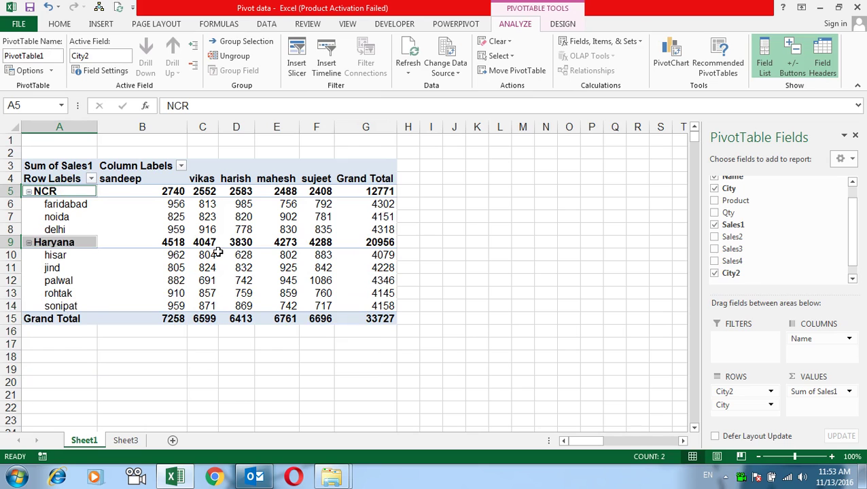
click(155, 352)
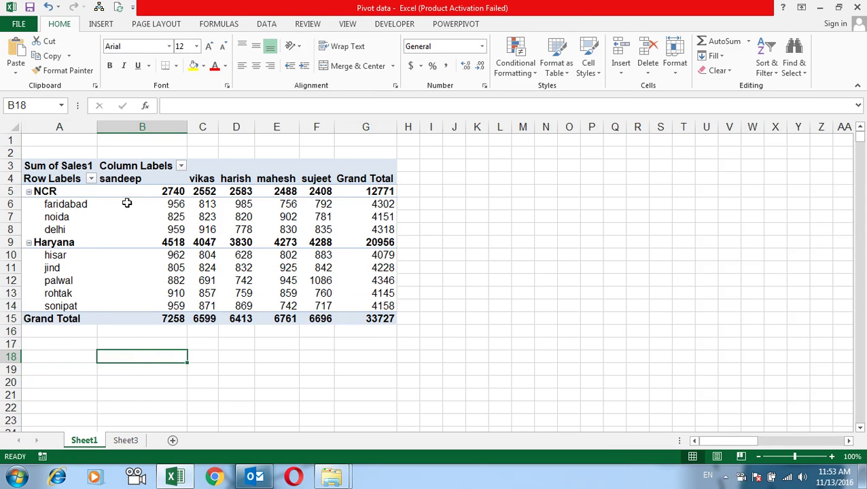
Move City2 above Name in Columns, then into Rows above City to nest cities under NCR and Haryana.
click(79, 219)
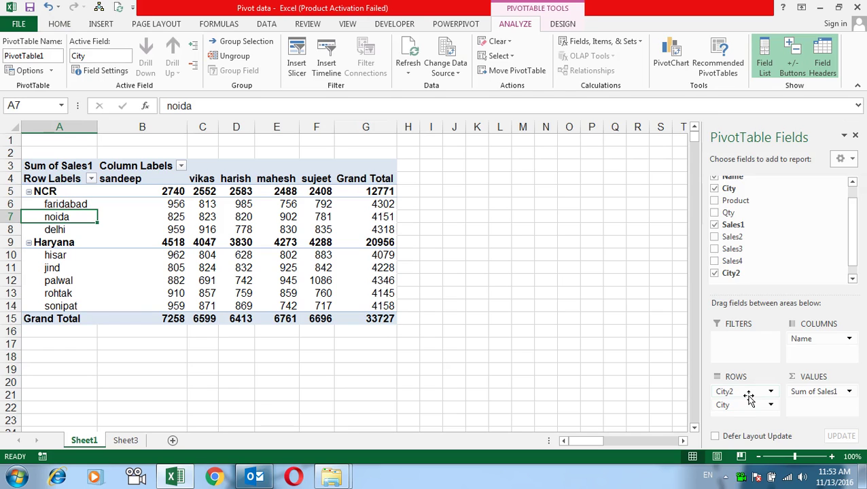
drag(725, 393, 849, 349)
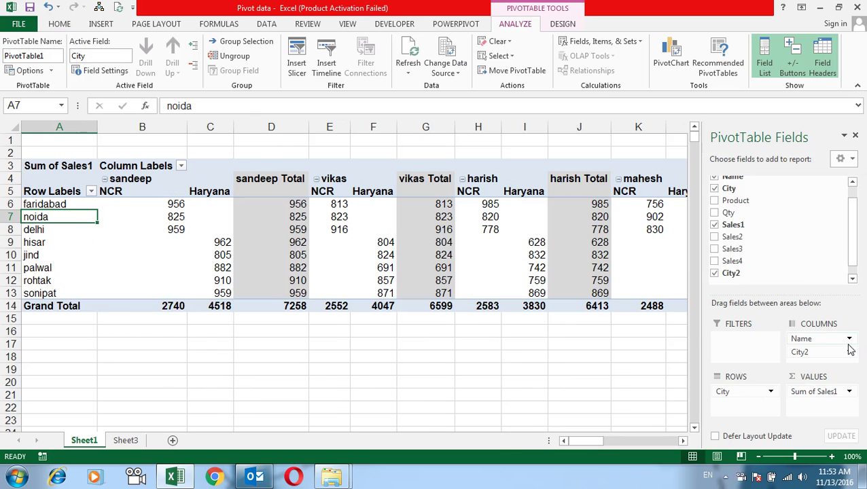
drag(820, 353, 819, 338)
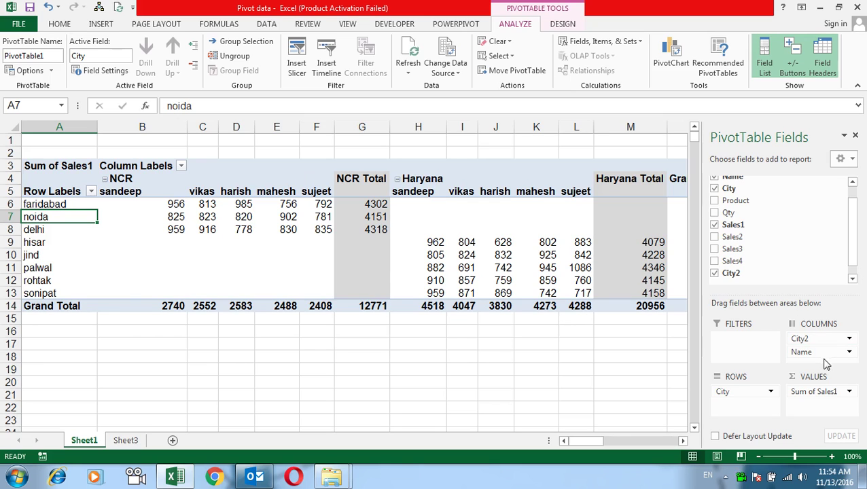
mouse_move(818, 355)
mouse_down()
mouse_move(735, 408)
mouse_move(734, 387)
mouse_up()
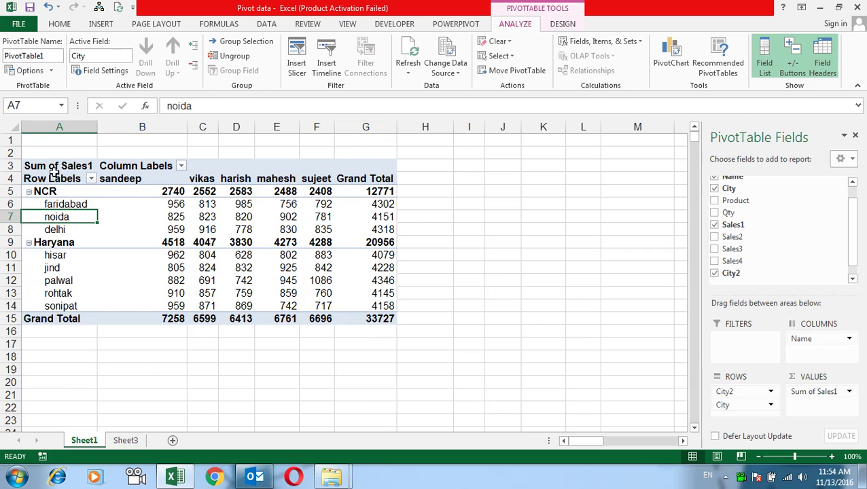
Select the NCR and Haryana labels and ungroup them.
click(54, 191)
click(66, 245)
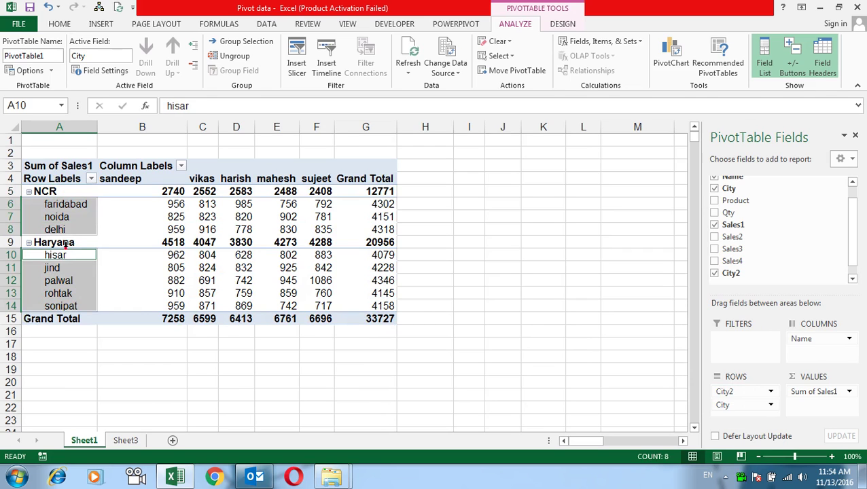
click(67, 242)
ctrl+click(66, 193)
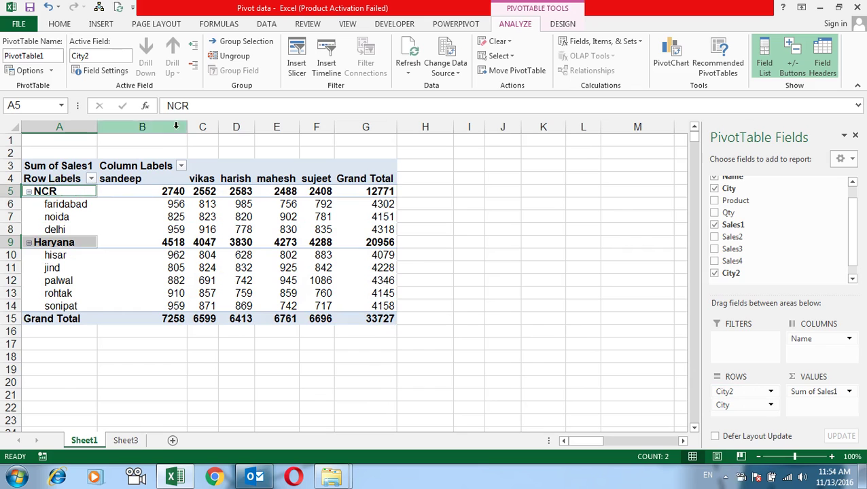
click(216, 60)
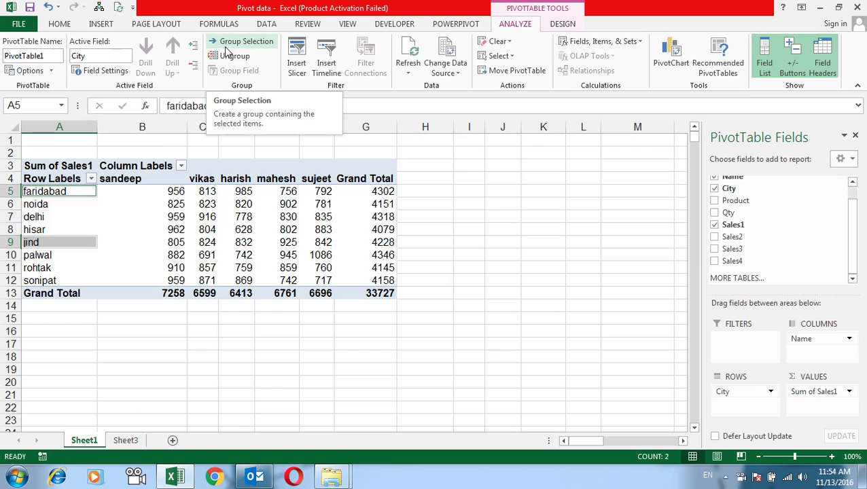
Select the hisar row and harish's grand total of 6413.
click(126, 245)
click(30, 231)
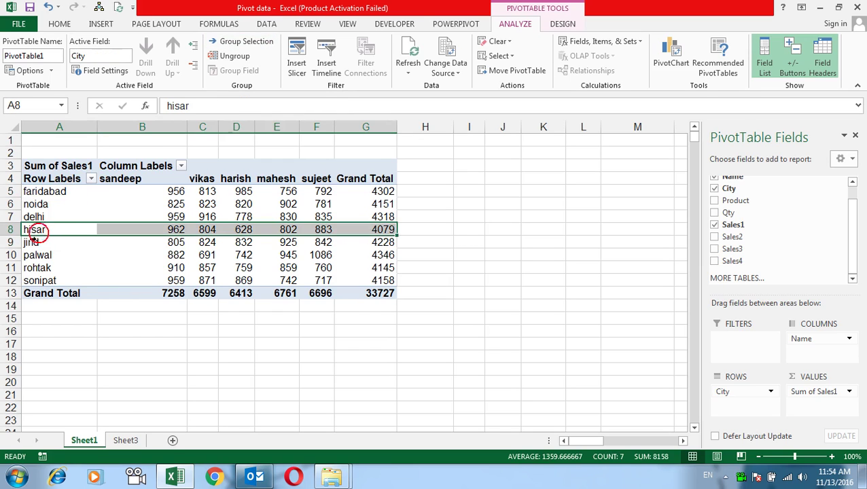
click(243, 293)
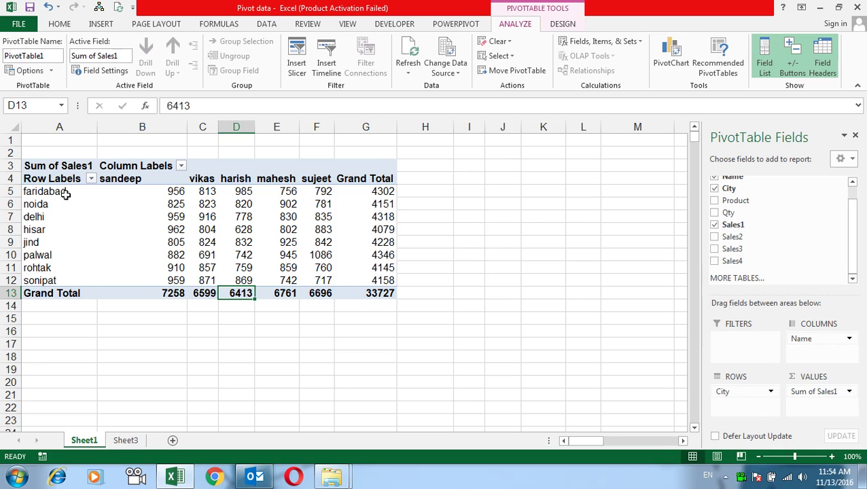
drag(62, 194, 68, 281)
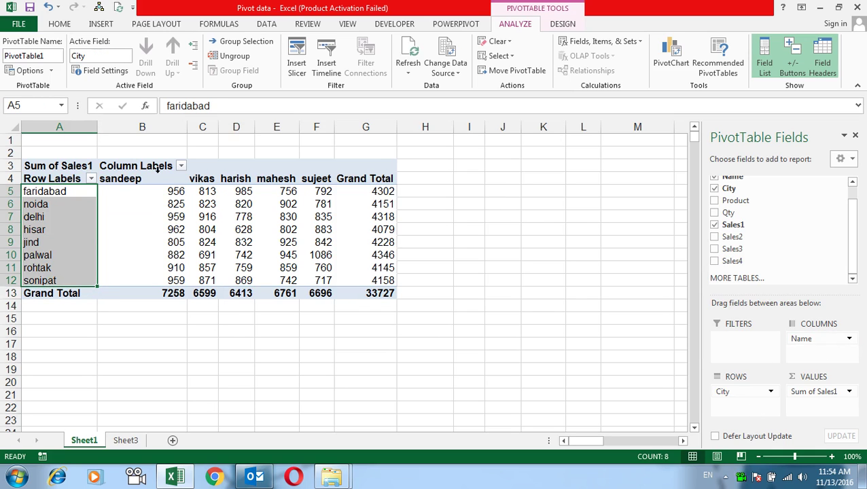
drag(126, 178, 383, 179)
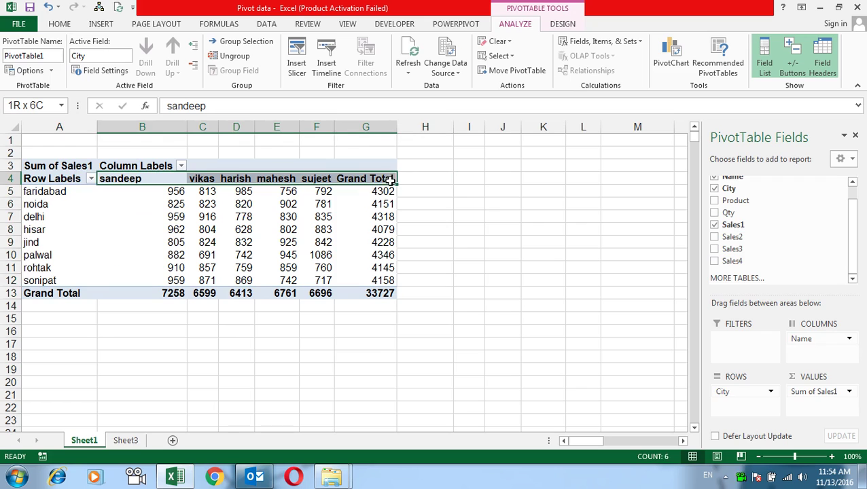
click(56, 216)
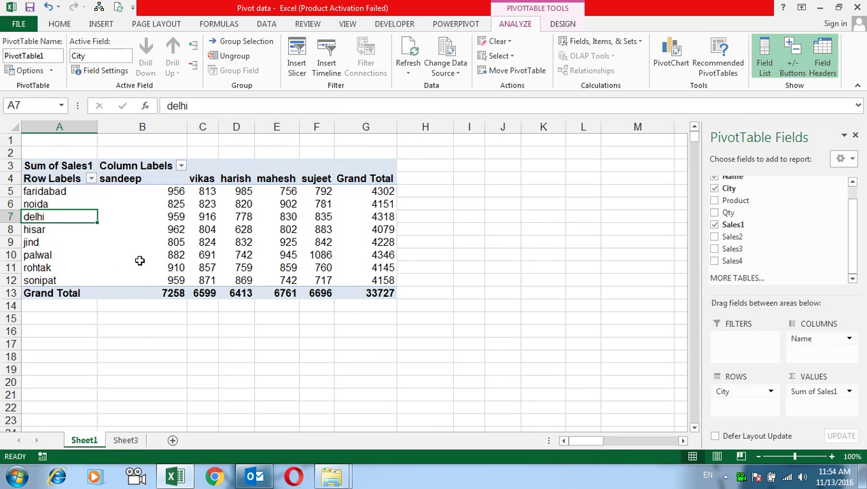
mouse_move(138, 262)
click(125, 440)
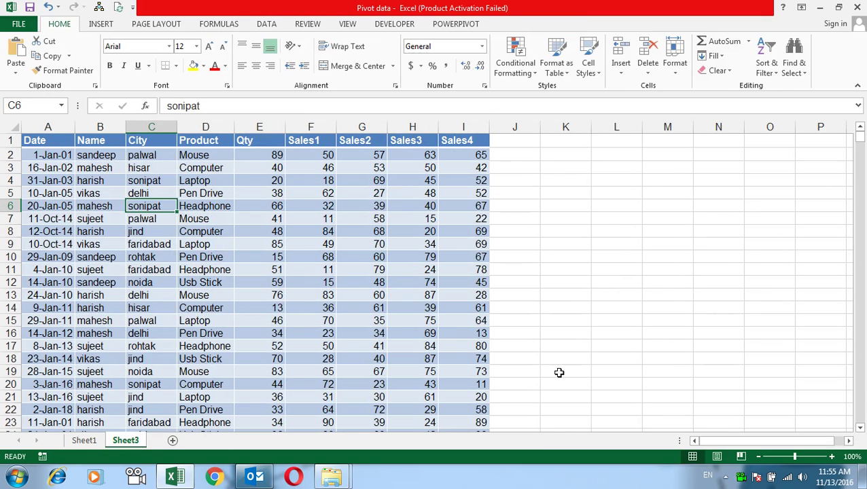
click(84, 441)
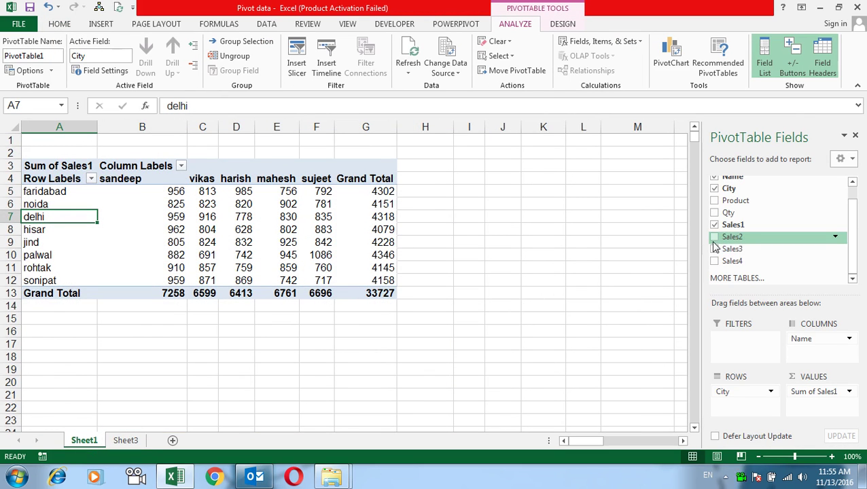
Select the grand totals, add Sum of Sales2 to Values, then remove Sales2 from Values.
drag(373, 191, 377, 255)
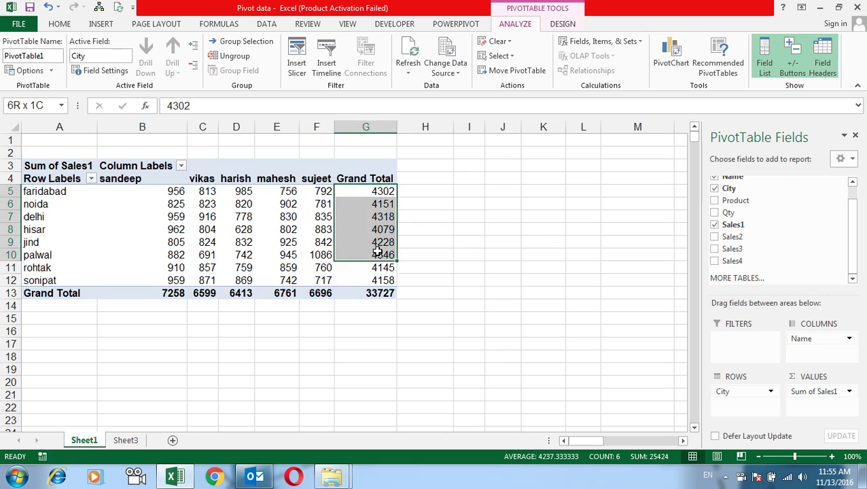
drag(309, 293, 234, 293)
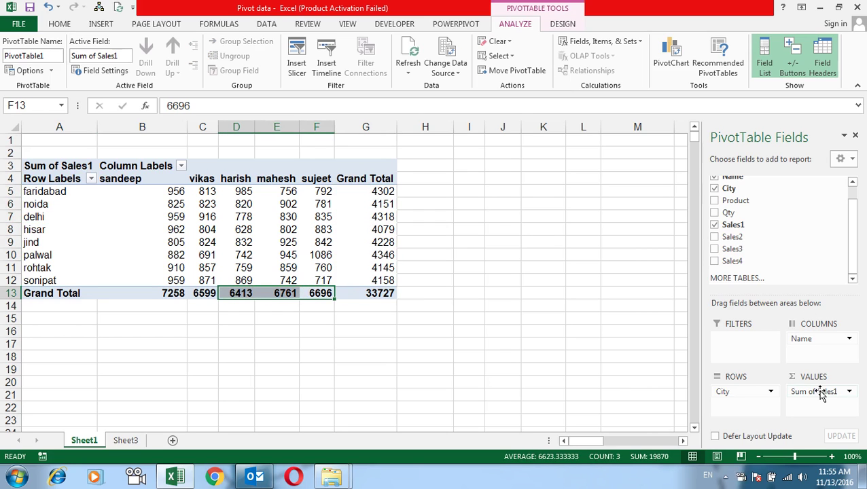
drag(738, 237, 829, 416)
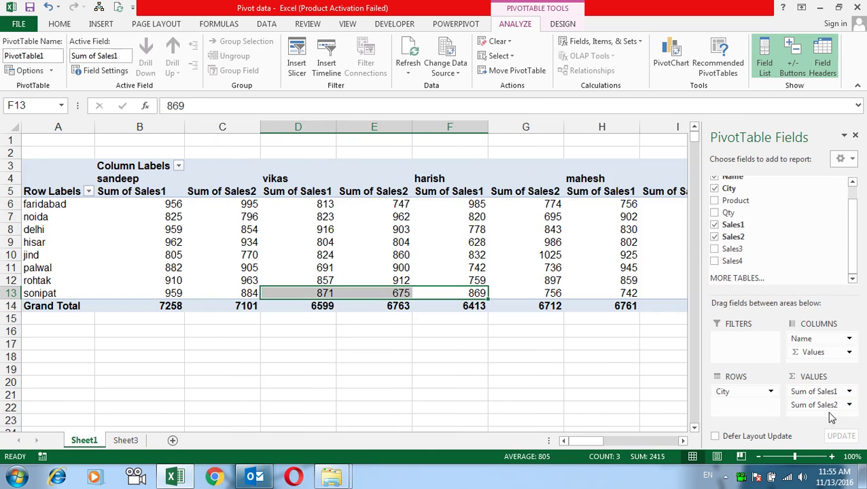
drag(597, 441, 612, 450)
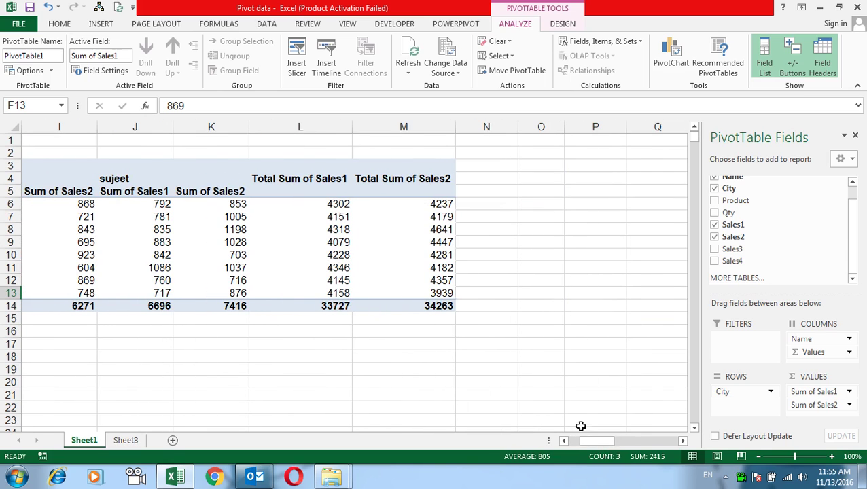
drag(598, 448, 571, 469)
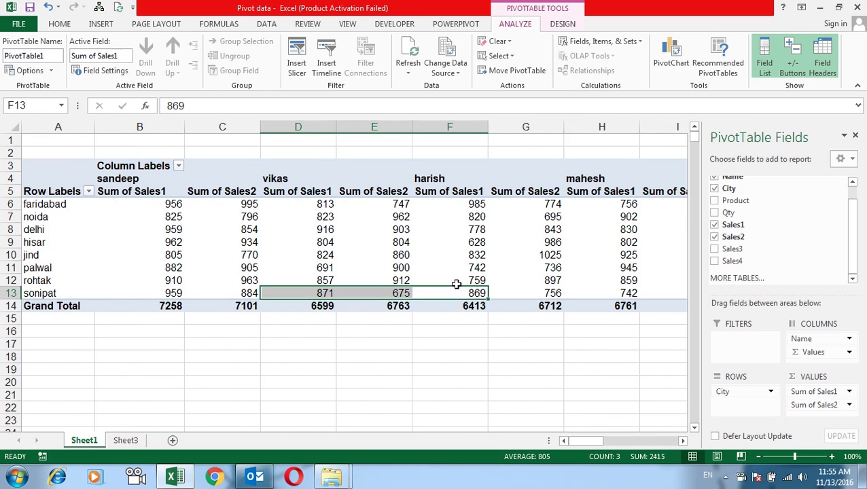
drag(378, 242, 343, 239)
mouse_move(814, 404)
mouse_down()
mouse_move(816, 393)
mouse_move(628, 398)
mouse_up()
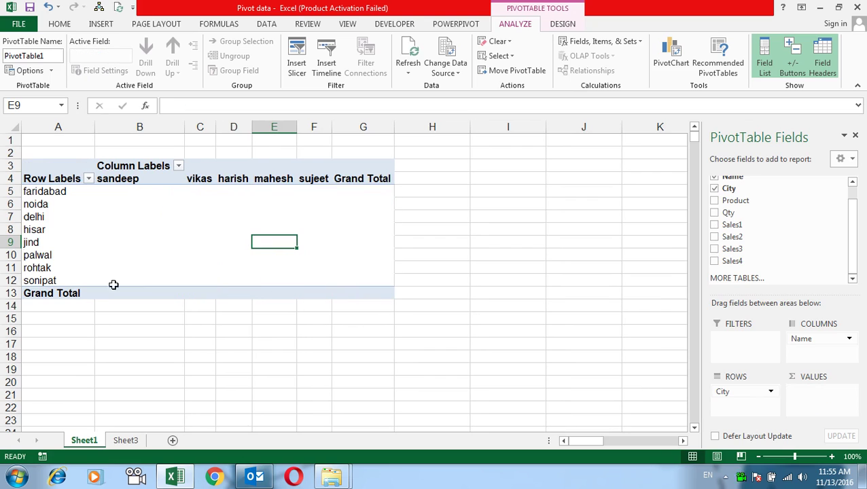
Add a calculated field named Total with formula Sales1+Sales2+Sales3+Sales4.
click(210, 220)
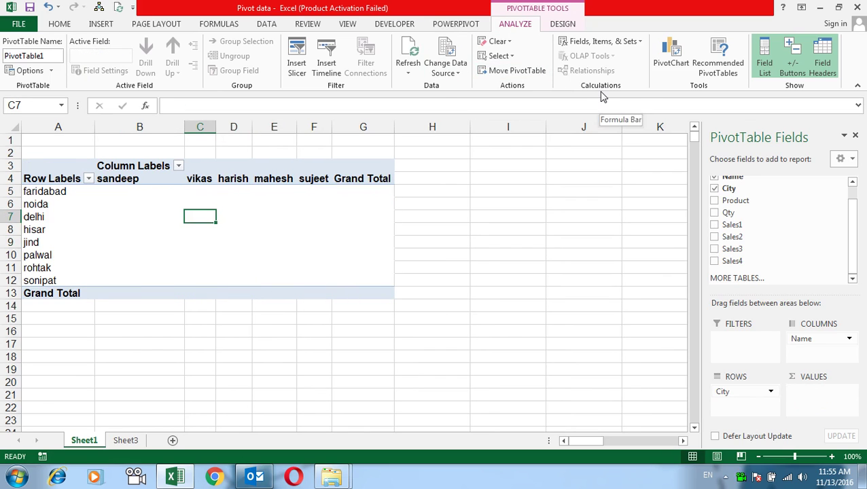
click(601, 43)
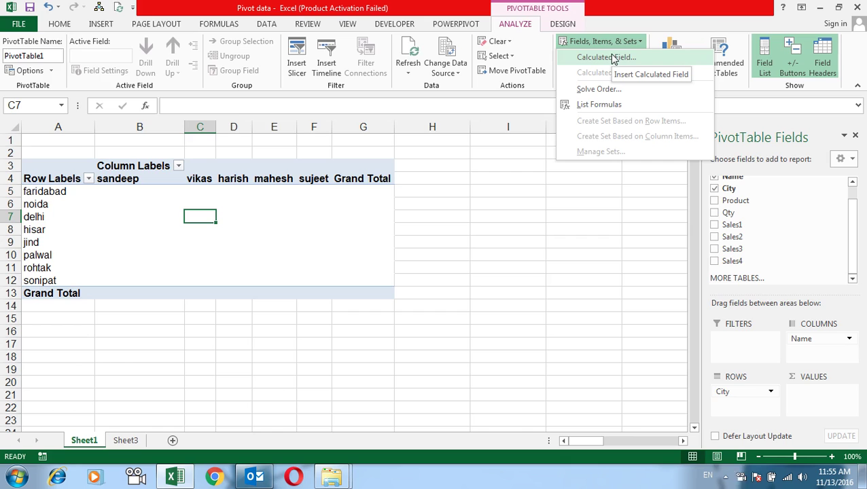
click(607, 57)
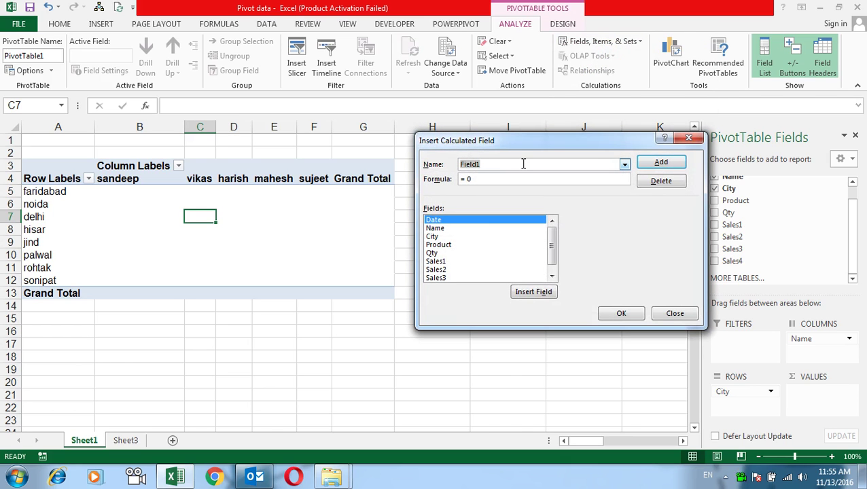
text(Total)
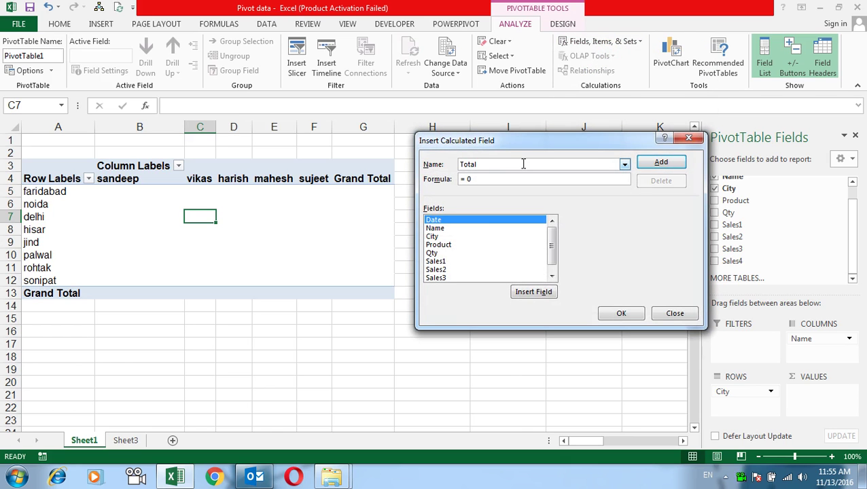
click(488, 179)
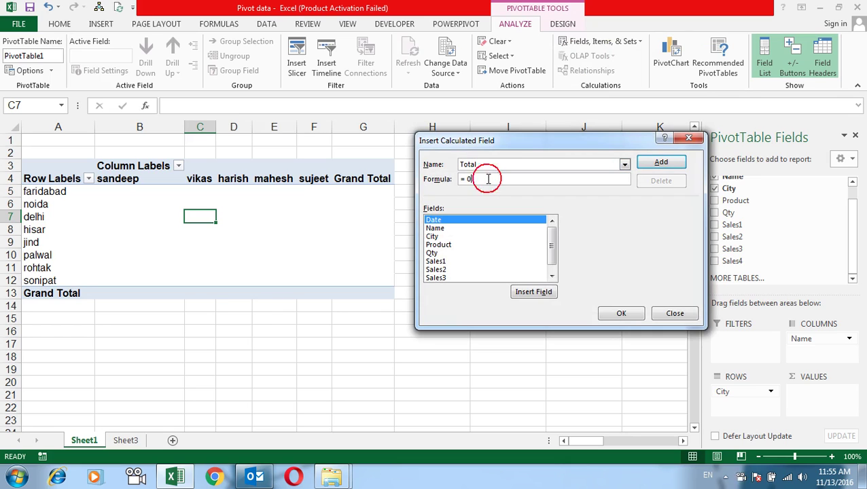
double_click(437, 263)
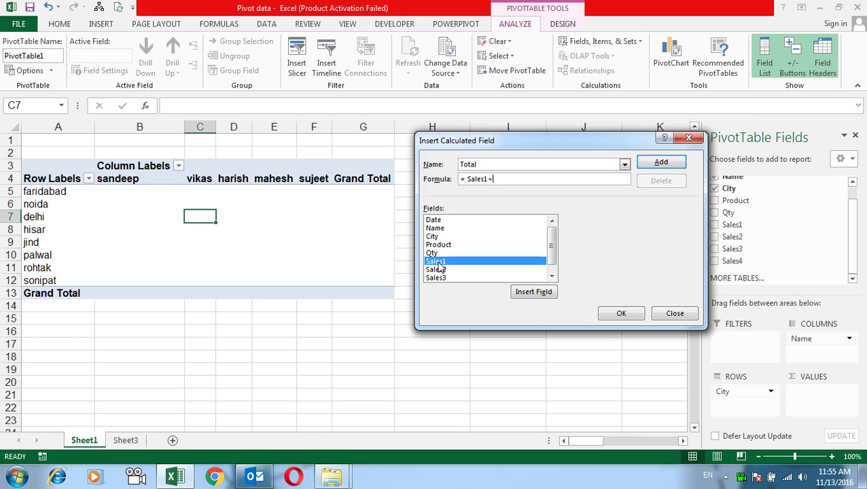
double_click(439, 272)
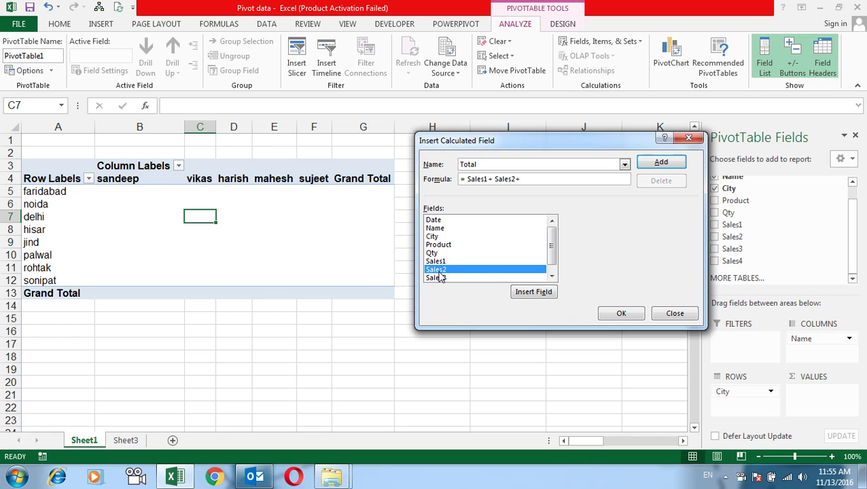
double_click(437, 279)
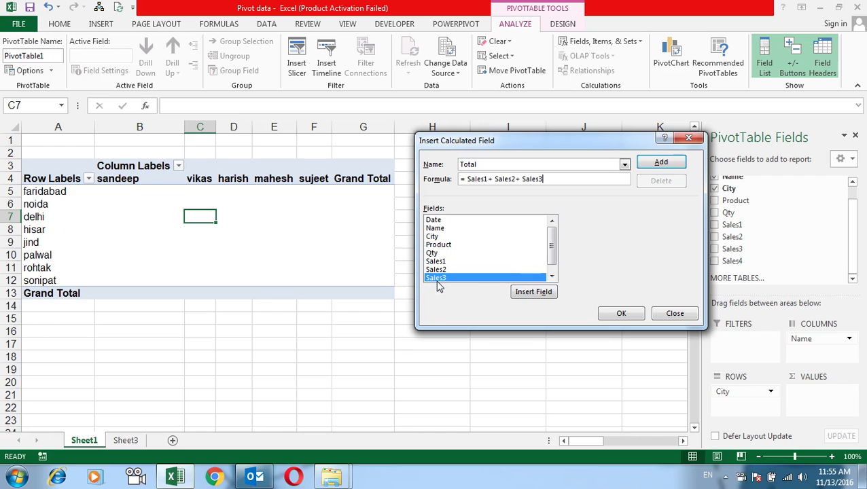
drag(549, 239, 552, 265)
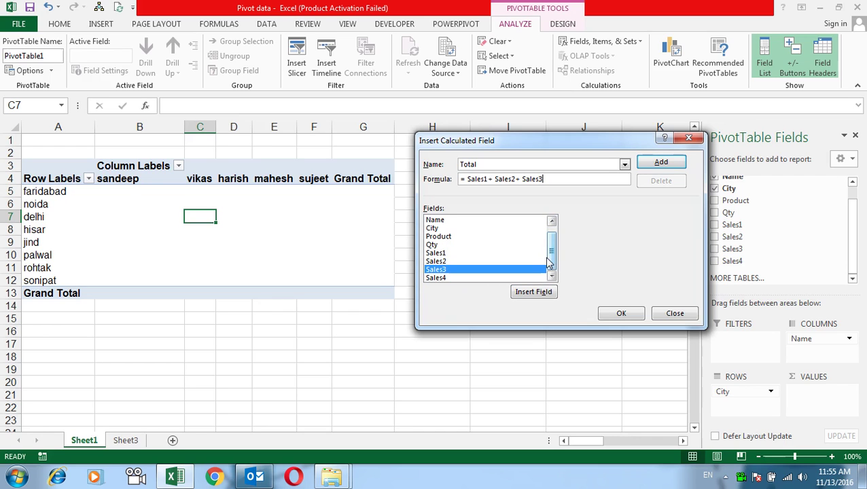
text(+)
double_click(438, 278)
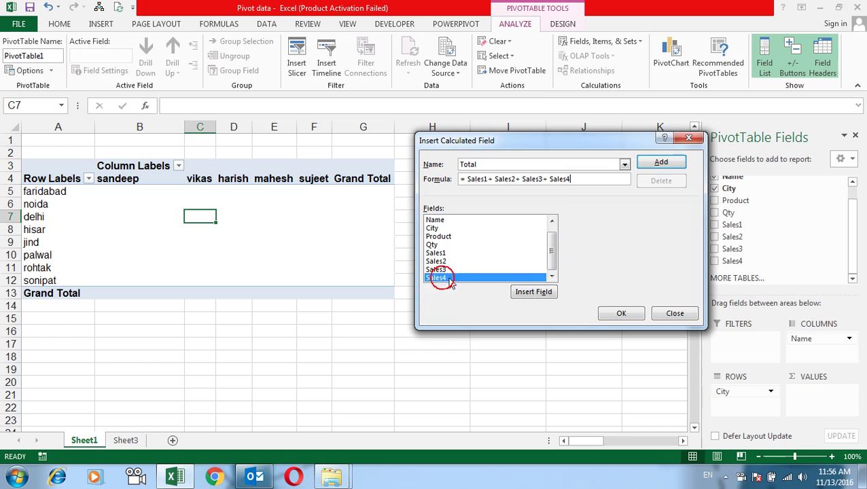
click(670, 162)
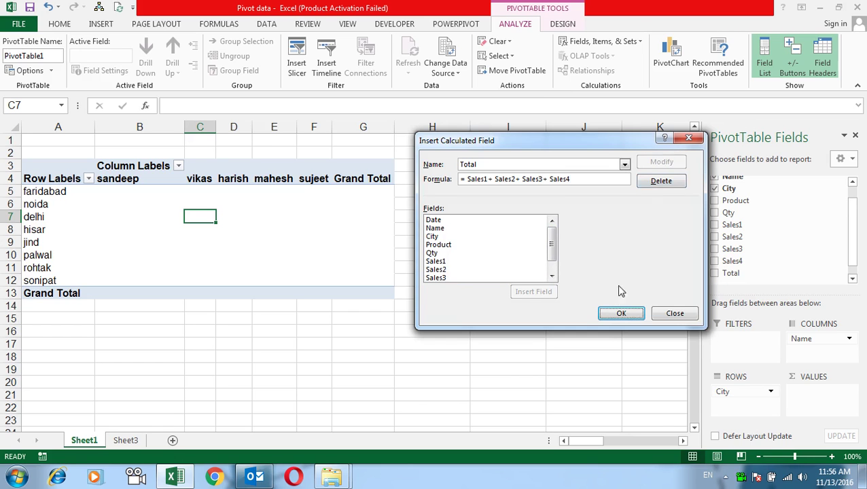
Close the Calculated Field dialog so the pivot sums Total, with a 136062 grand total.
click(621, 314)
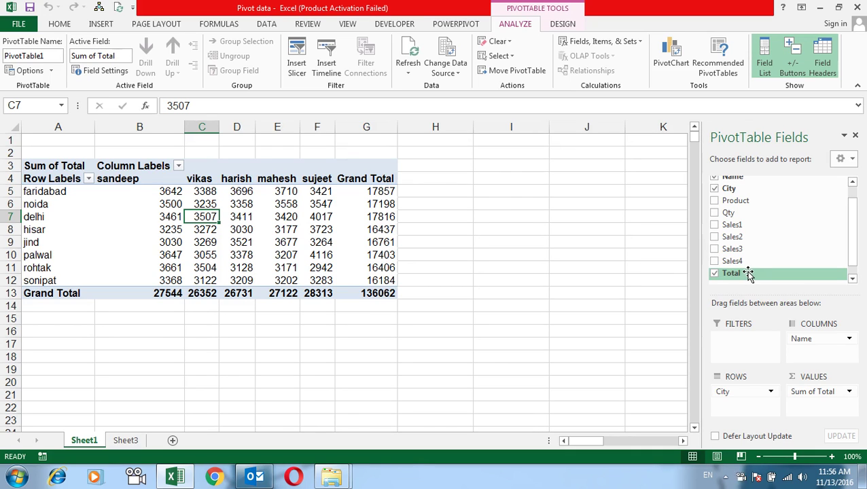
click(315, 225)
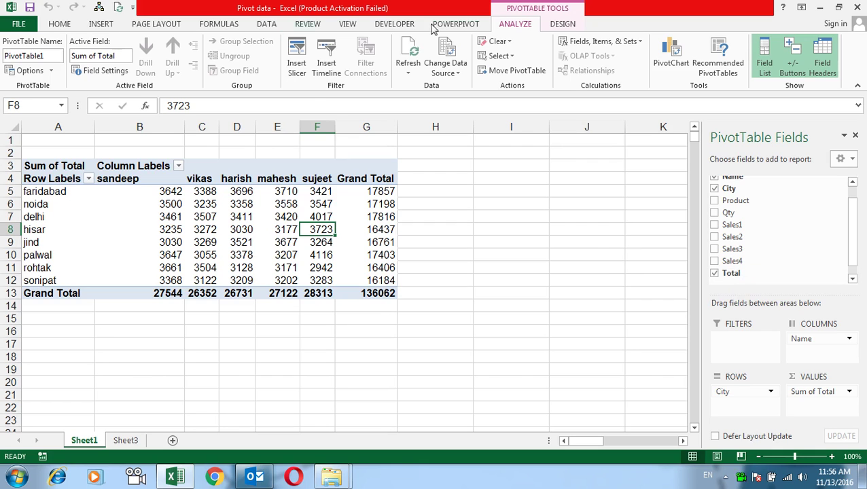
click(626, 45)
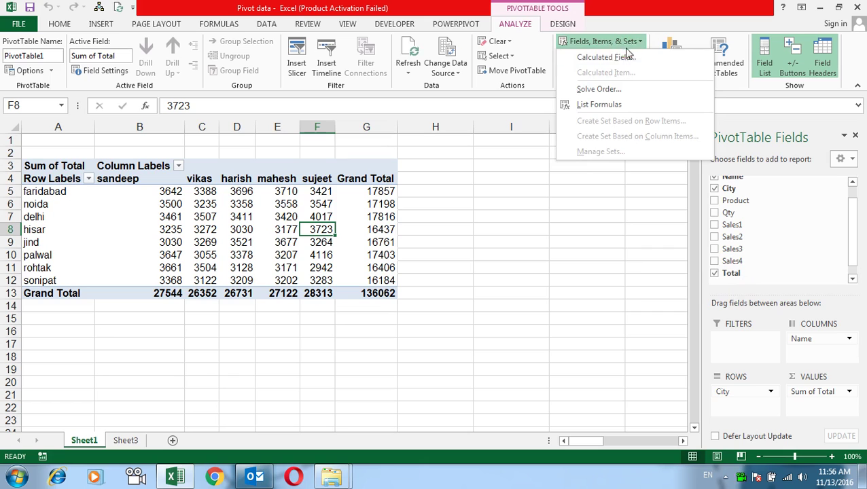
Select the noida city label and open Insert Calculated Item for the City field.
click(39, 231)
click(36, 230)
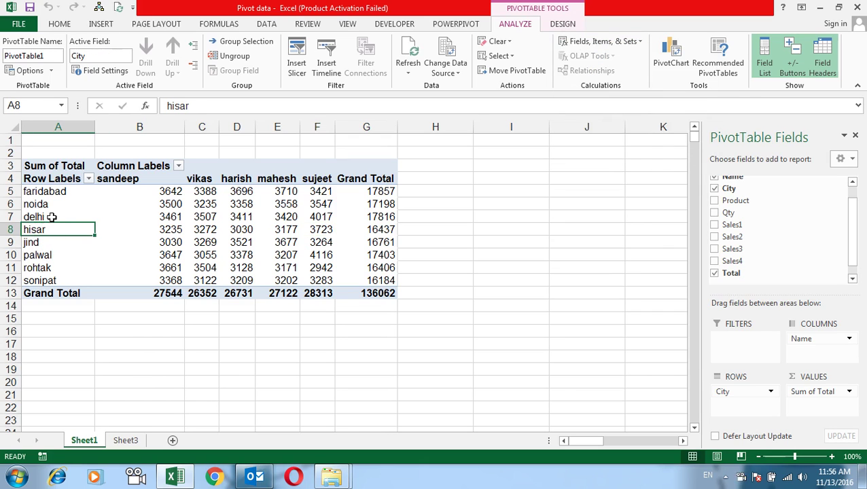
click(46, 205)
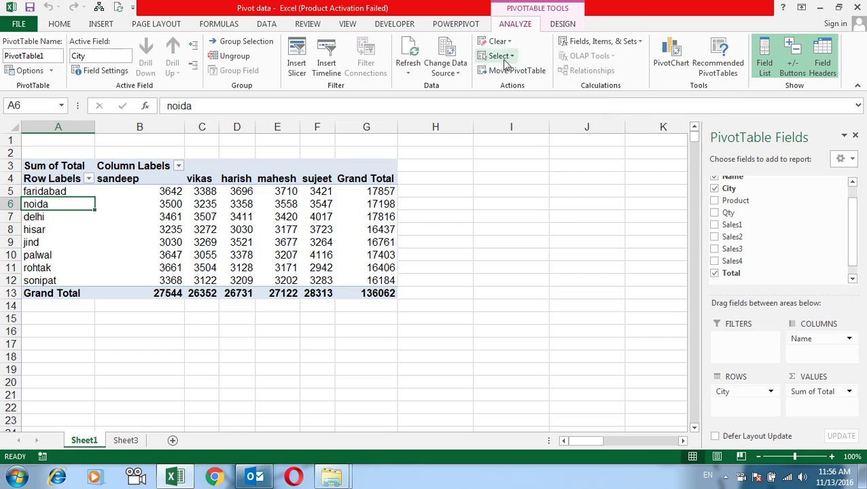
click(598, 40)
click(611, 72)
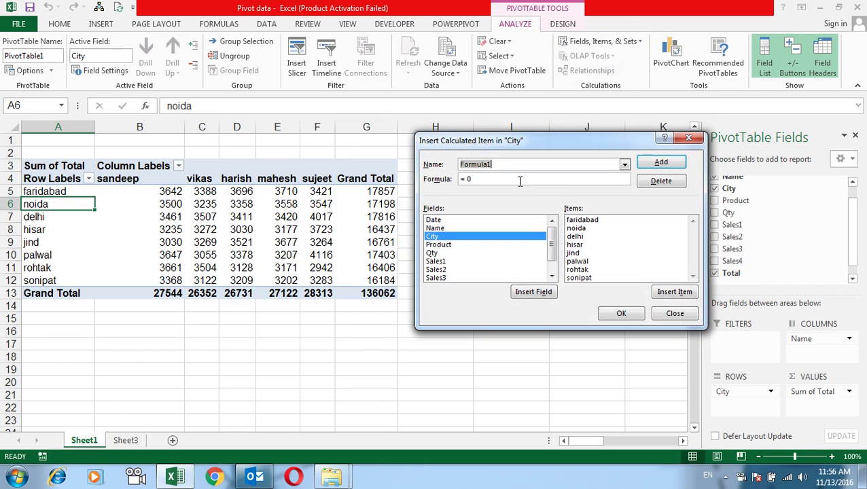
Create City item NCR as faridabad+noida+delhi, adding a 52871 row to the pivot.
text(NCR)
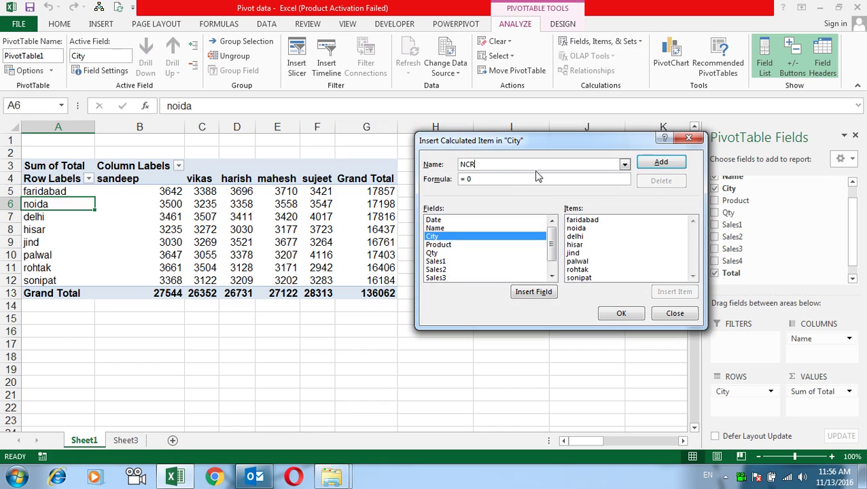
click(532, 179)
double_click(584, 221)
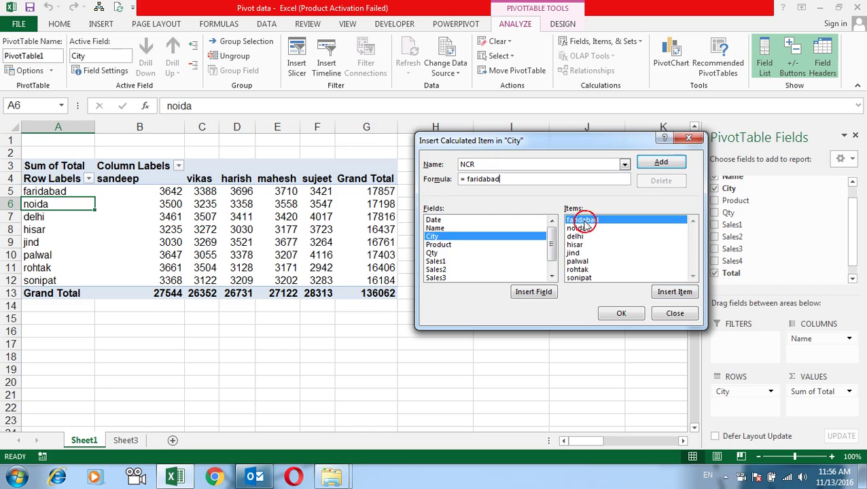
text(+)
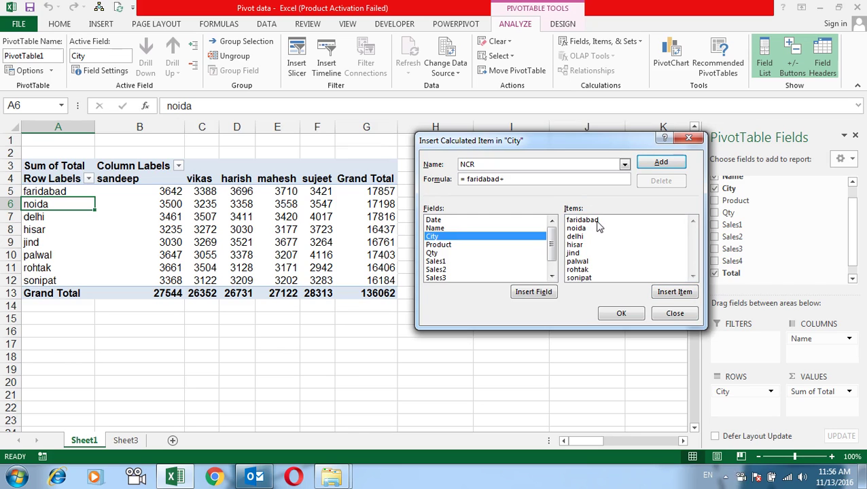
double_click(590, 228)
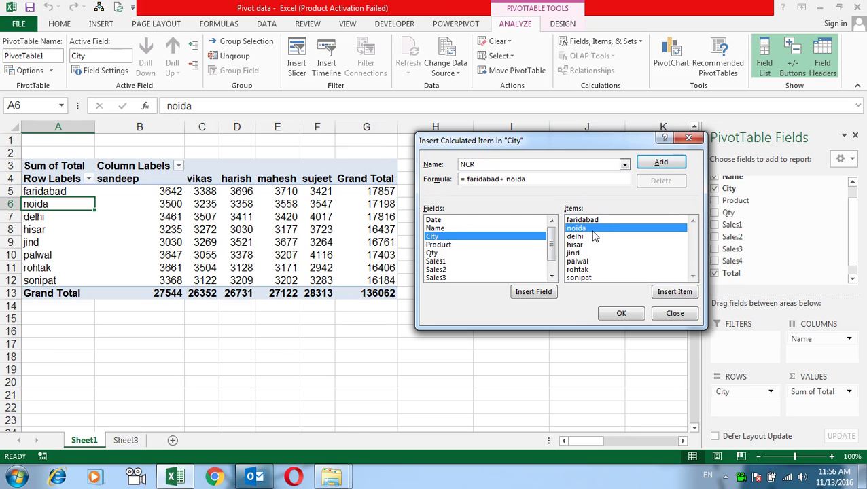
text(+ delhi)
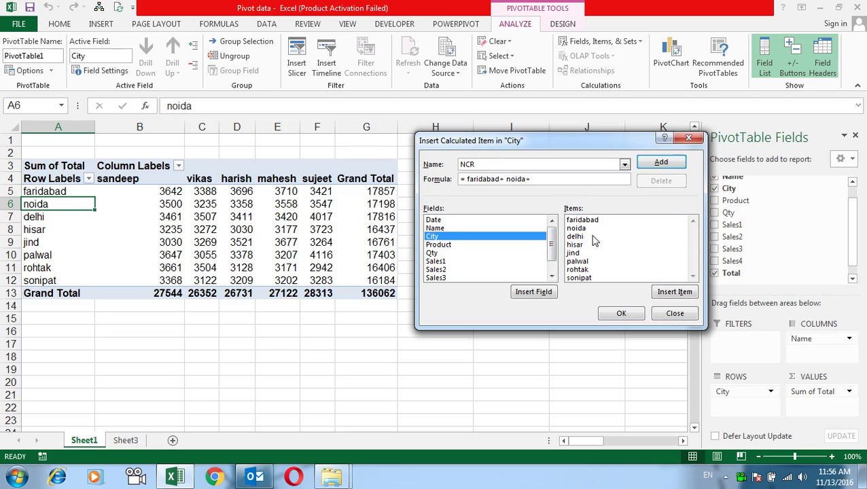
double_click(592, 237)
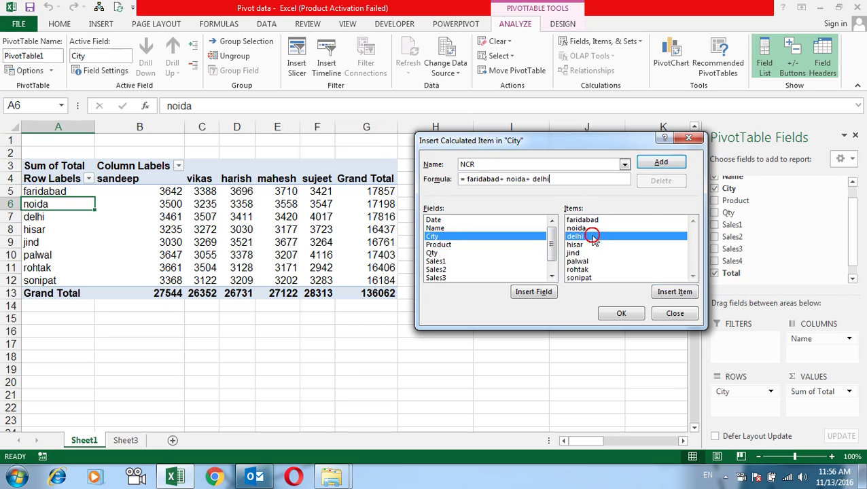
click(657, 165)
click(628, 312)
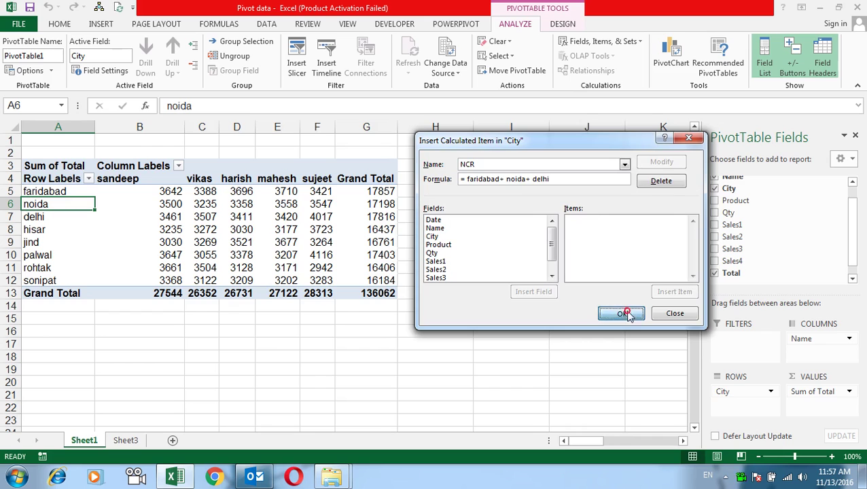
drag(40, 293, 371, 293)
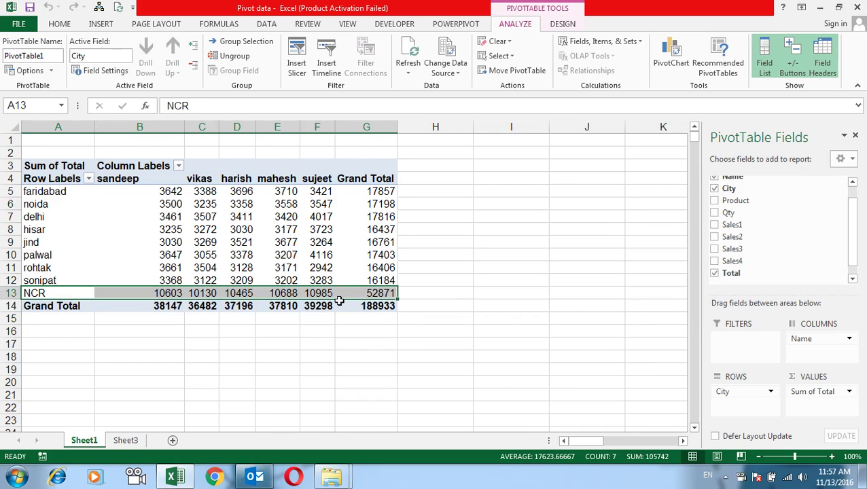
click(150, 313)
click(29, 293)
click(144, 308)
drag(144, 308, 358, 314)
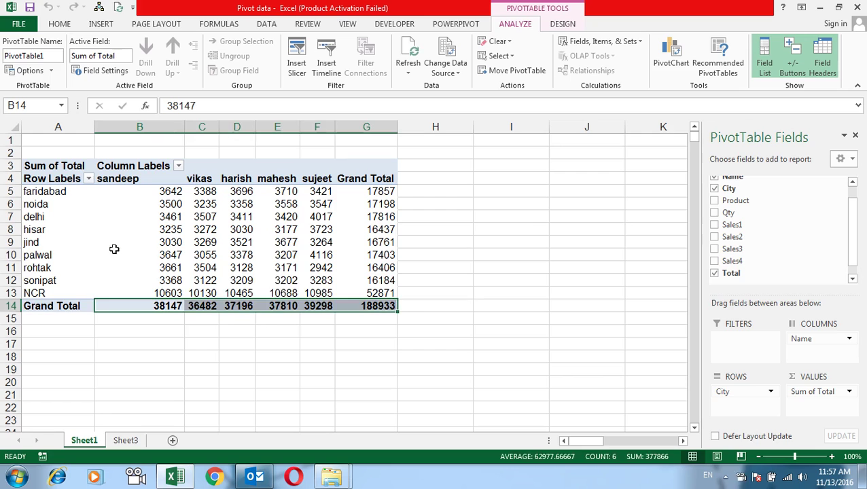
click(163, 254)
mouse_move(163, 254)
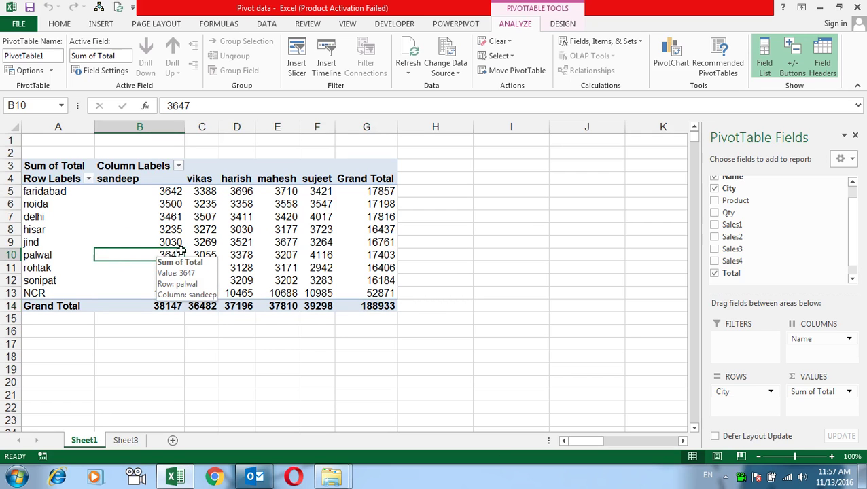
mouse_move(207, 242)
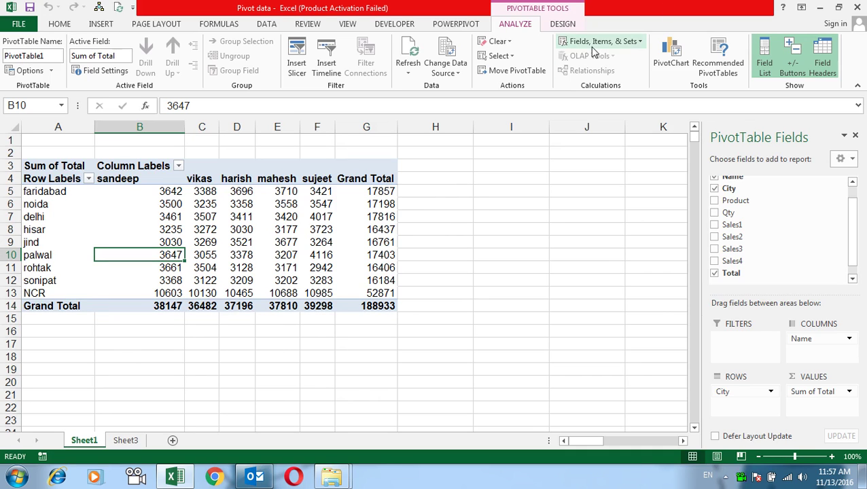
click(39, 296)
click(127, 441)
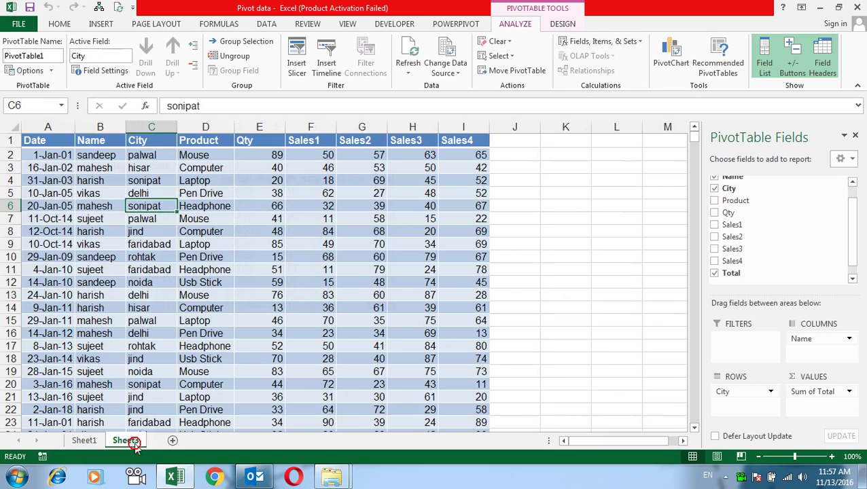
click(84, 440)
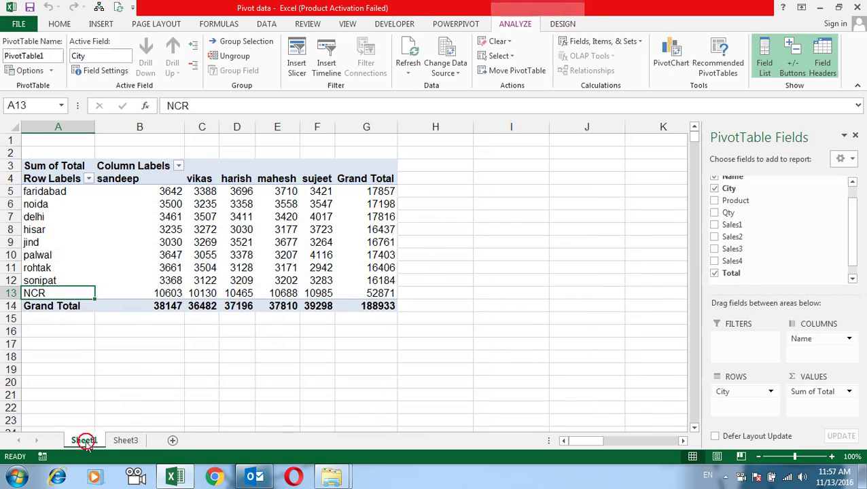
click(126, 441)
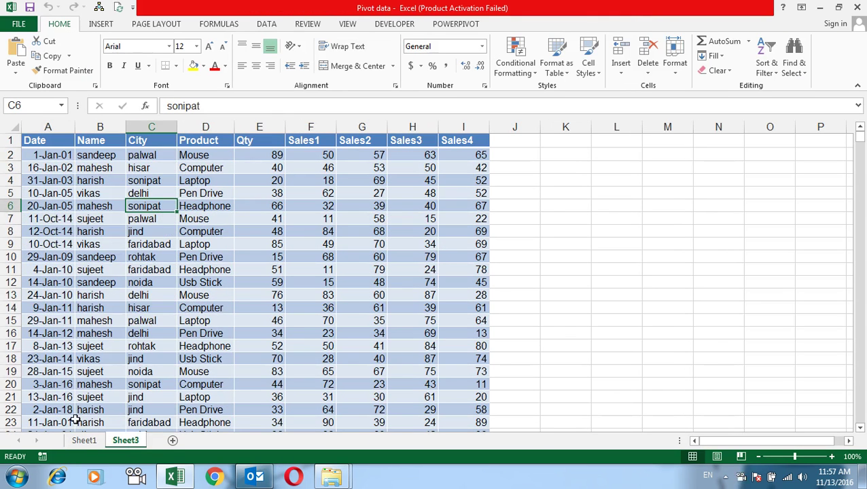
click(83, 440)
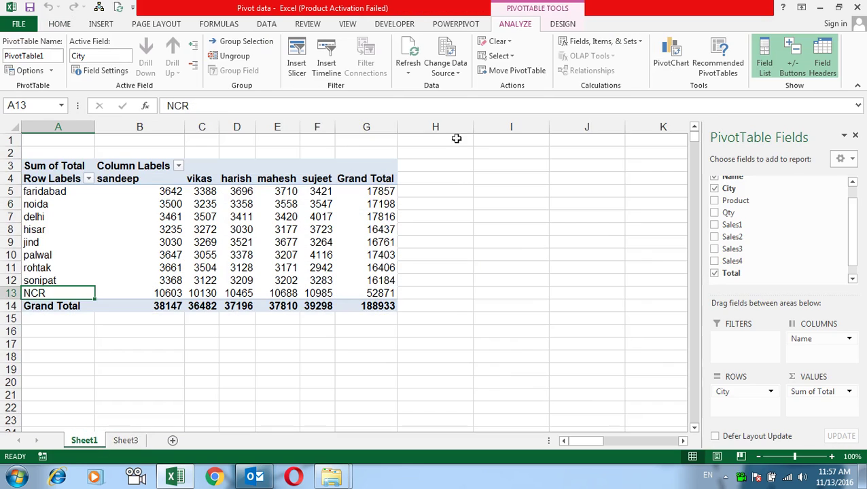
click(640, 42)
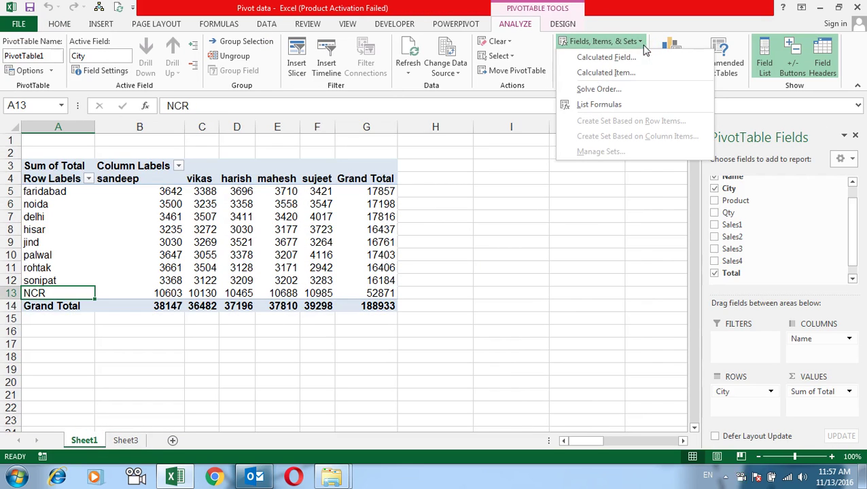
click(601, 105)
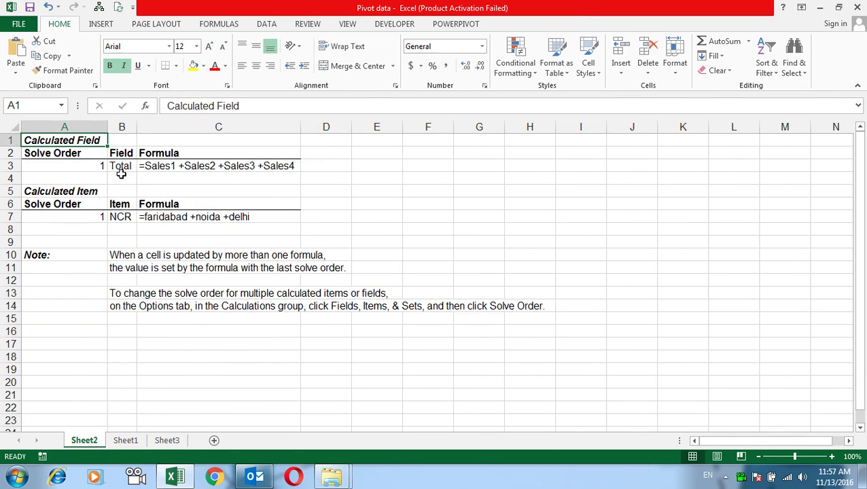
click(122, 167)
click(169, 168)
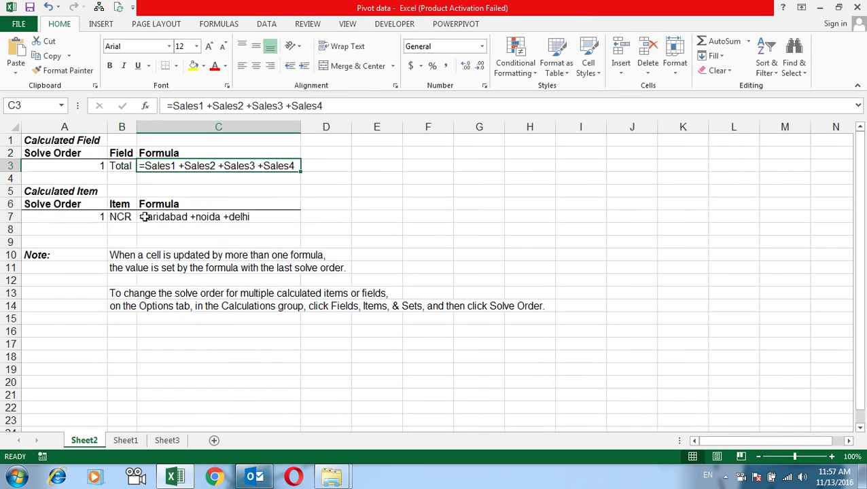
click(89, 190)
click(122, 217)
click(166, 218)
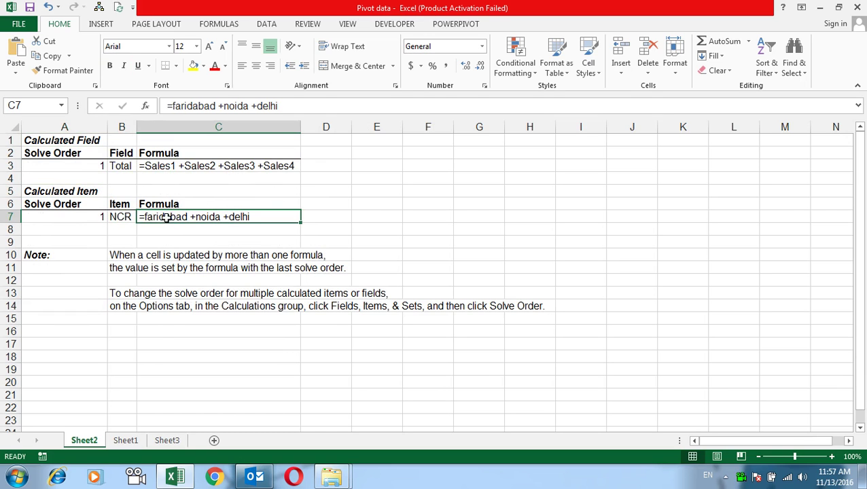
right_click(89, 438)
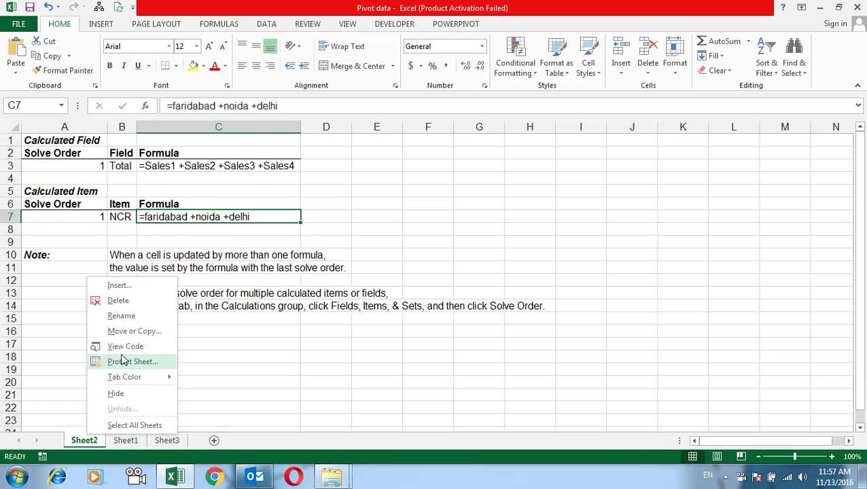
click(123, 301)
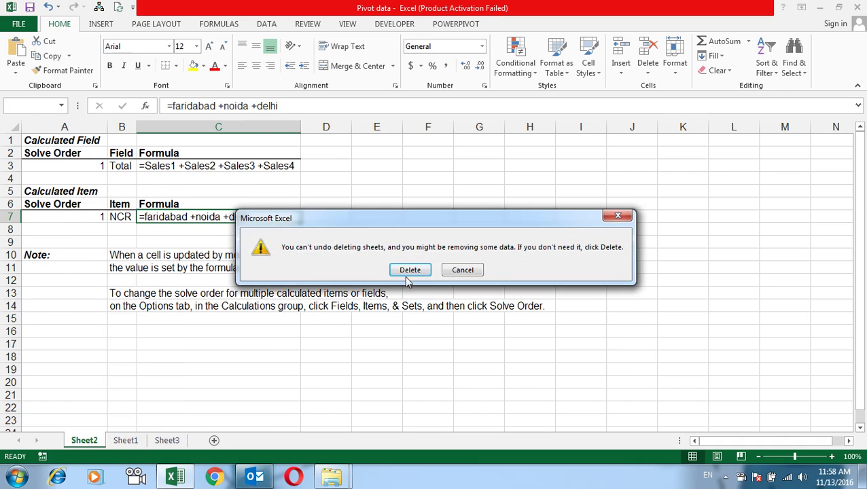
click(408, 273)
click(205, 253)
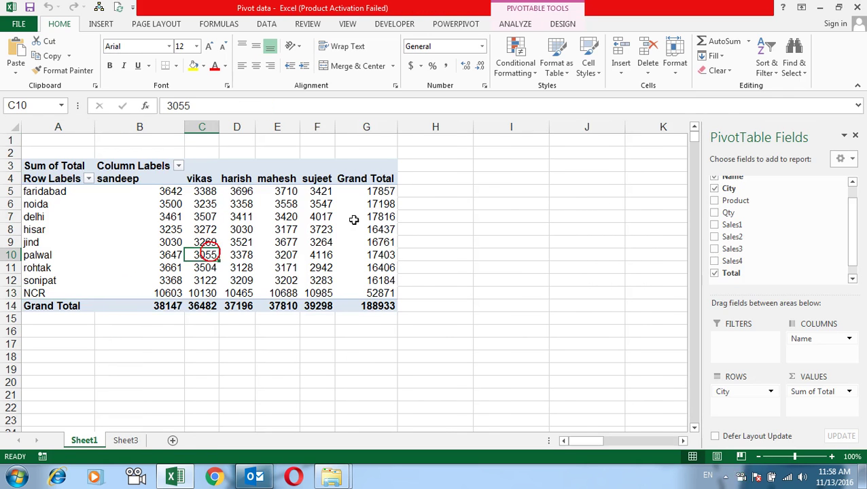
Pick Total in the Calculated Field dialog's Name list and delete it.
click(514, 24)
click(623, 43)
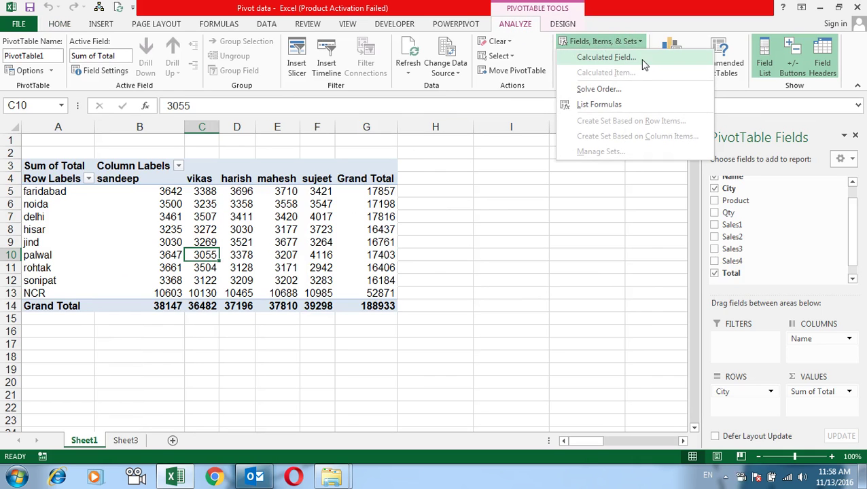
click(607, 57)
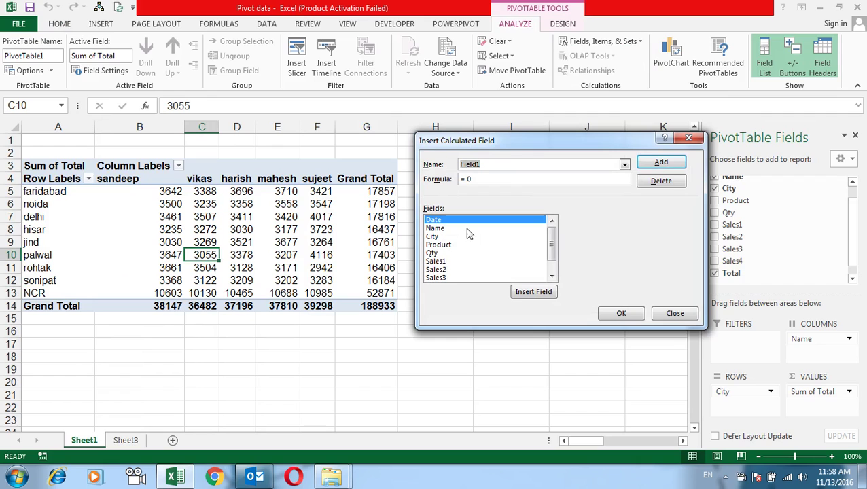
click(552, 276)
click(552, 276)
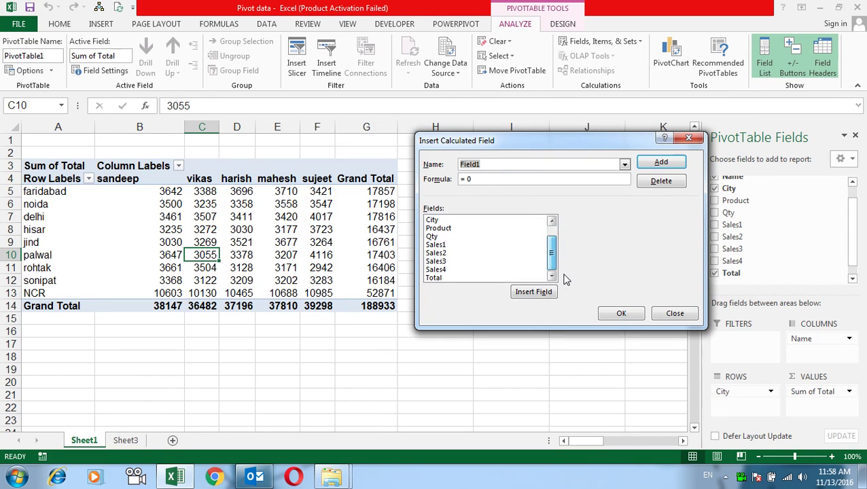
click(625, 165)
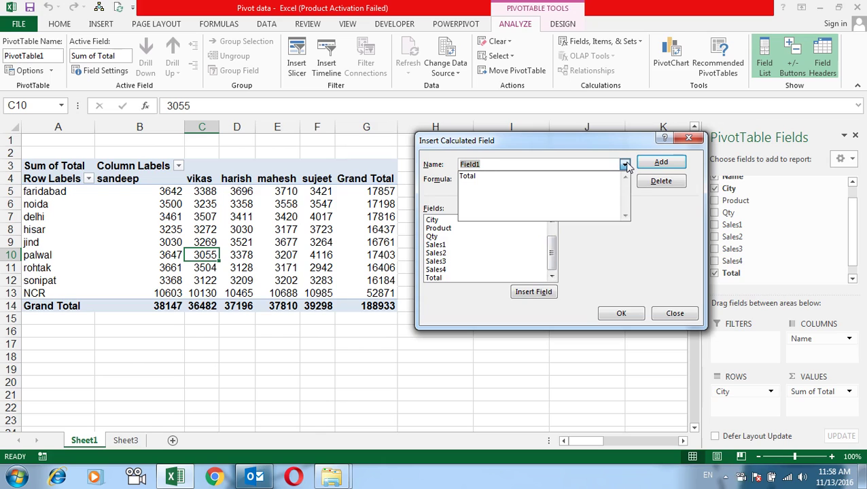
click(578, 178)
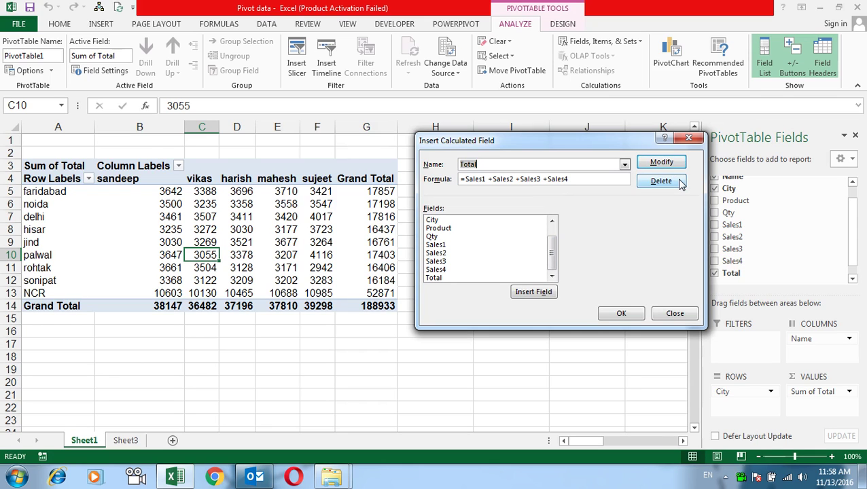
click(679, 182)
click(622, 313)
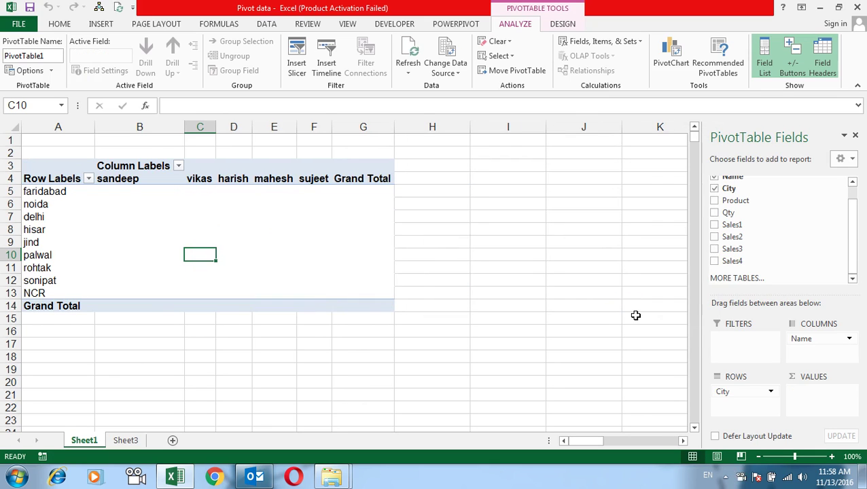
From the palwal label, pick NCR in the Calculated Item dialog and delete it.
click(45, 255)
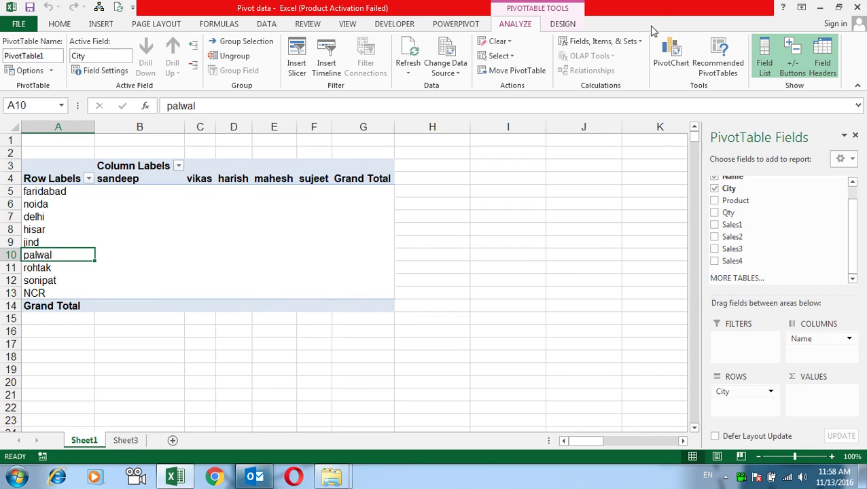
click(624, 43)
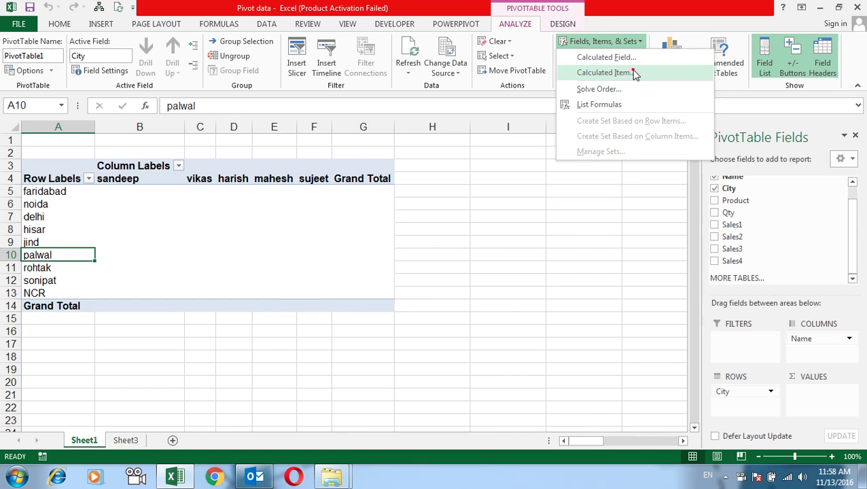
click(634, 73)
click(625, 165)
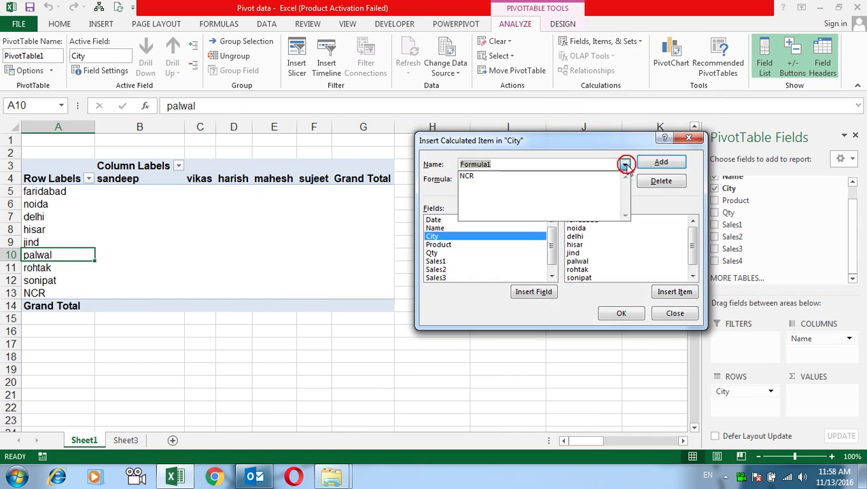
click(604, 178)
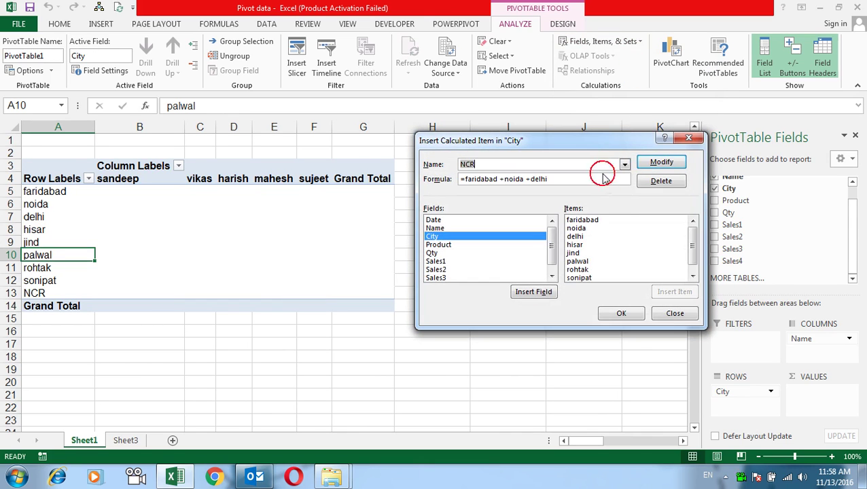
click(660, 182)
click(621, 314)
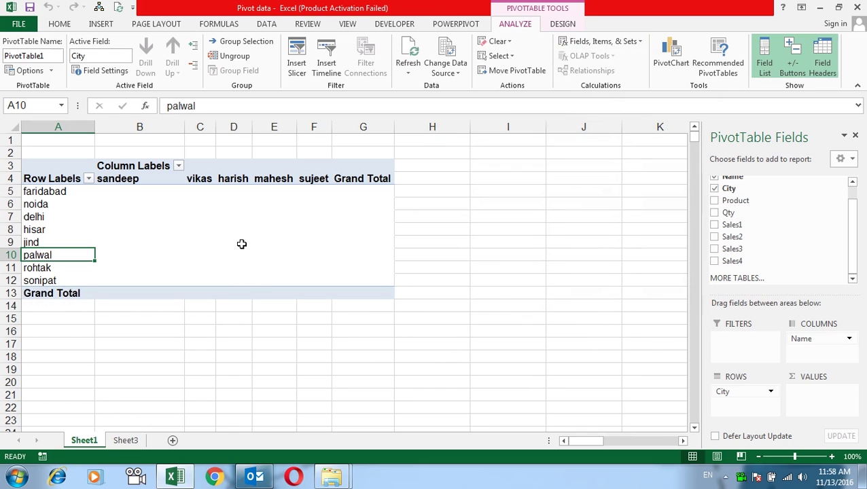
click(158, 231)
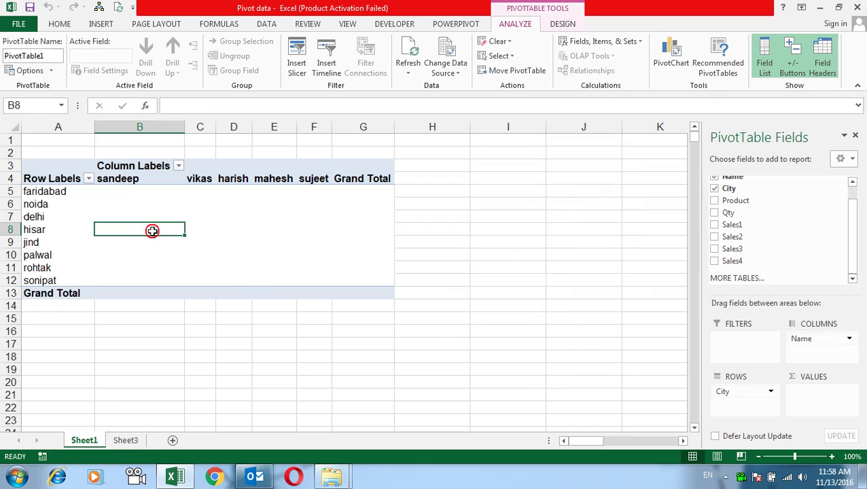
Add Sales1 to Values, then check E7, the 33727 grand total in G13, and B5.
click(714, 225)
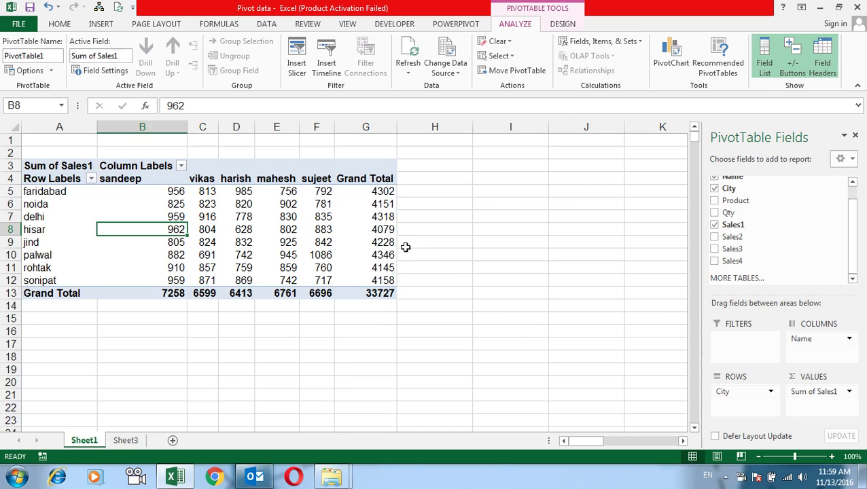
click(261, 221)
click(381, 294)
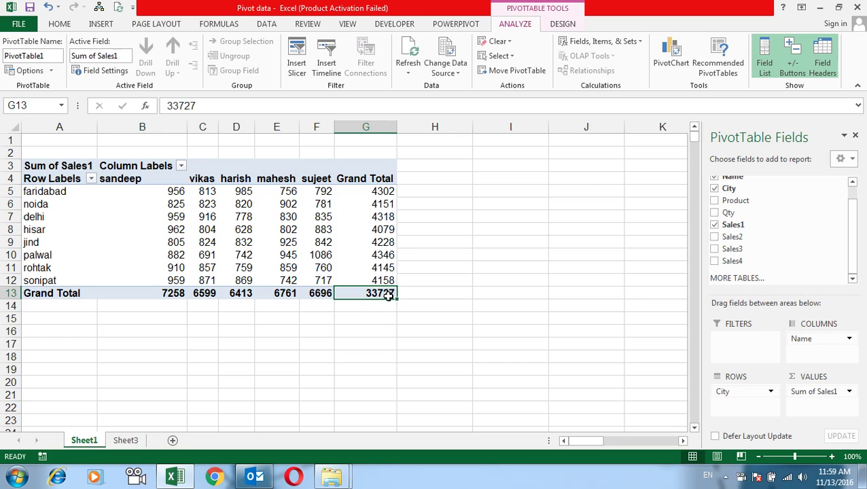
click(177, 193)
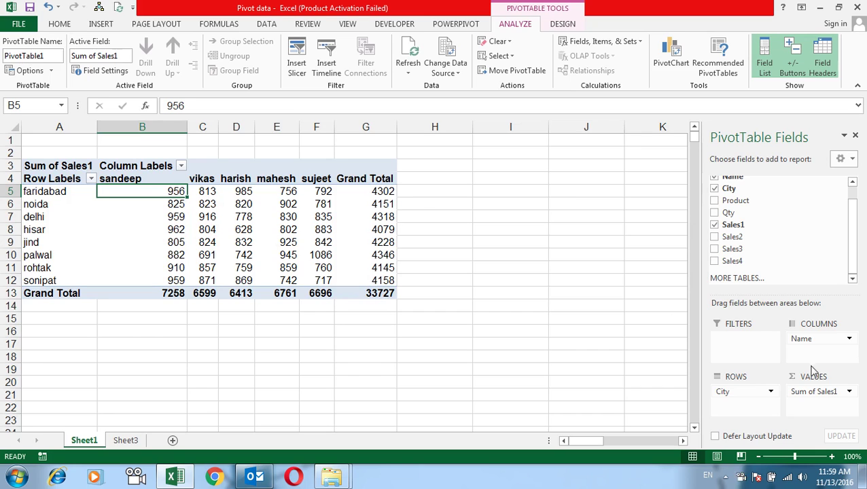
Set Sum of Sales1's Value Field Settings to show values as % of Grand Total.
click(842, 393)
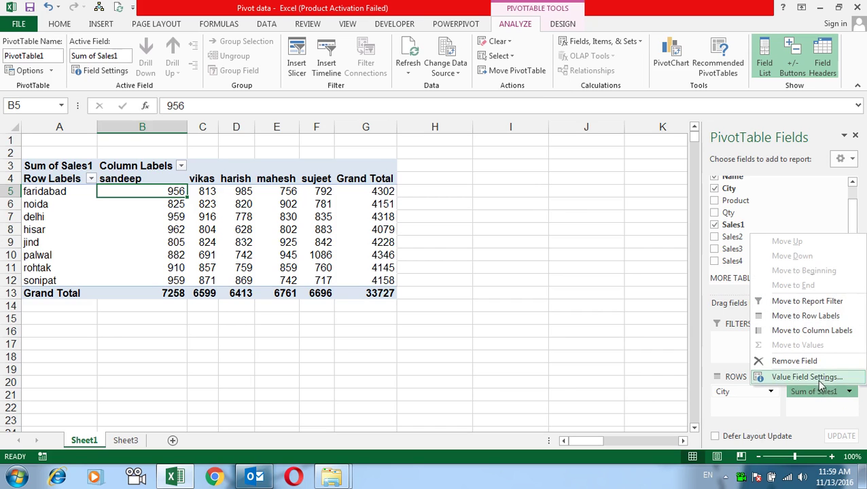
click(818, 379)
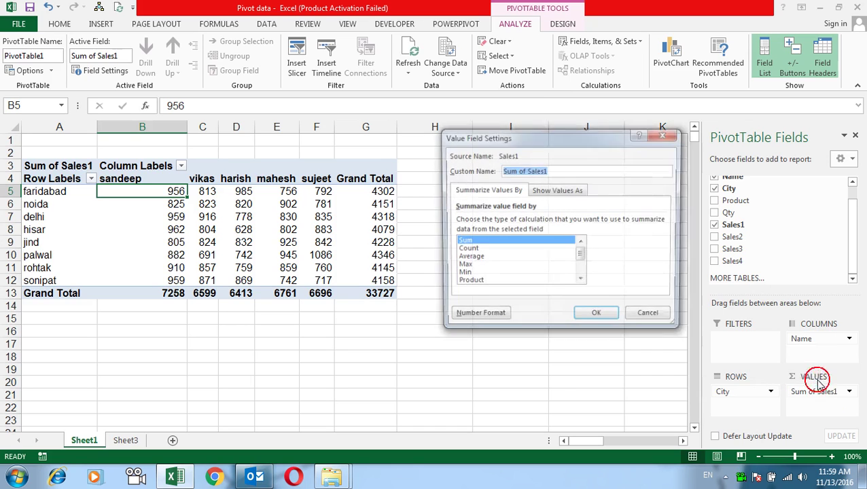
click(478, 321)
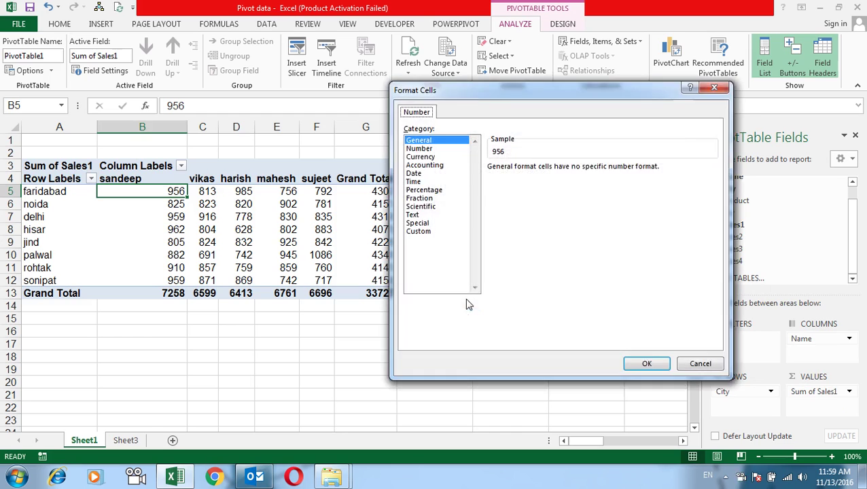
click(715, 87)
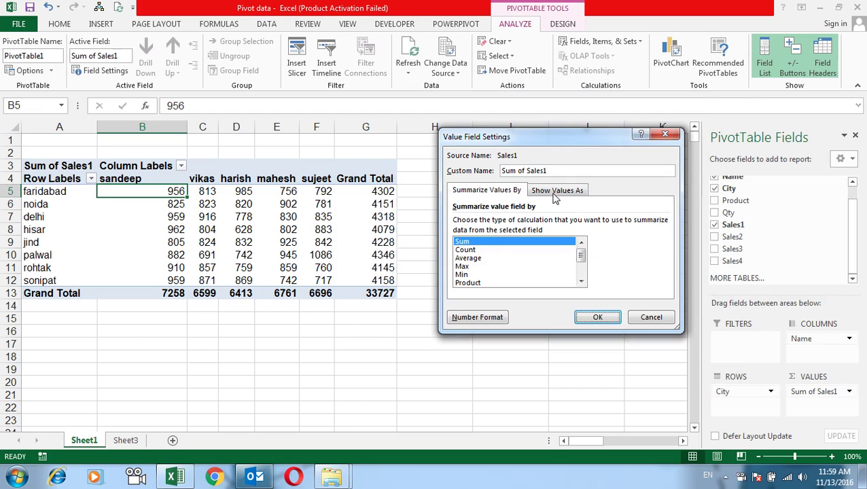
click(555, 193)
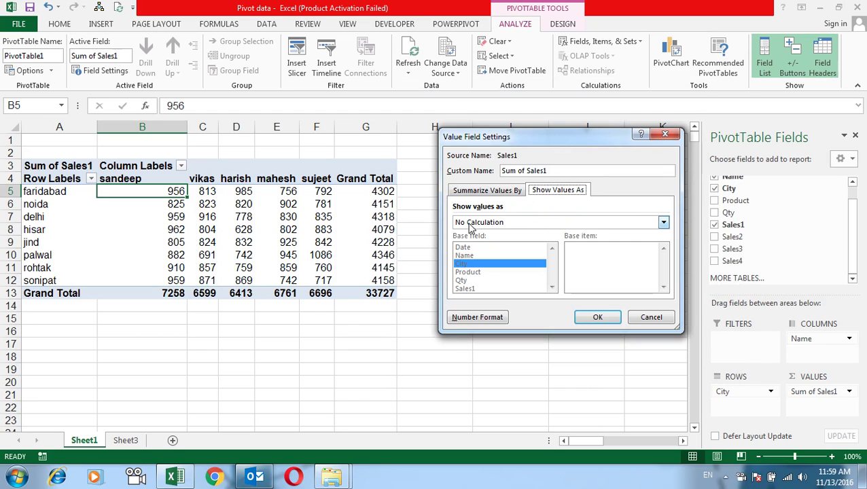
click(535, 226)
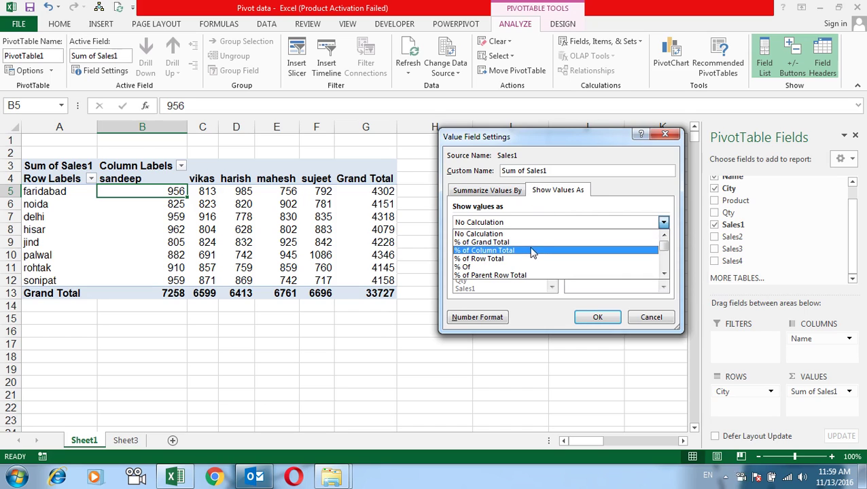
click(536, 242)
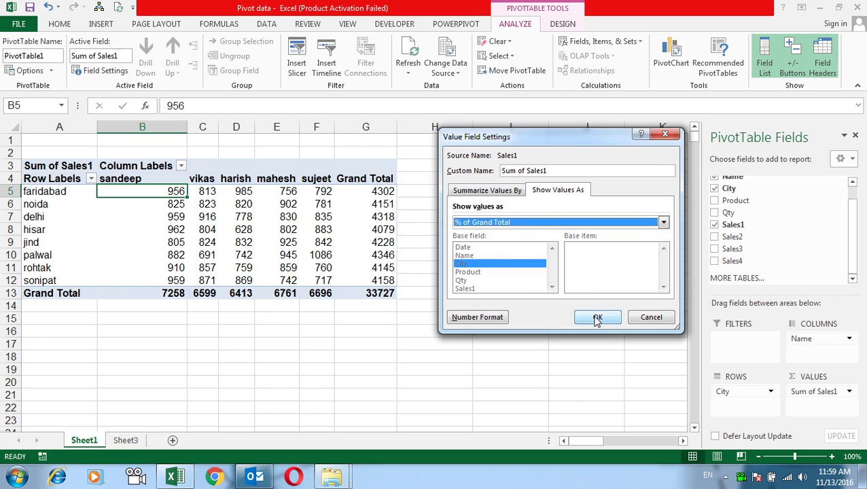
click(594, 317)
Check the 100.00% grand total in G13 and the percentages in B5 and E5.
click(401, 297)
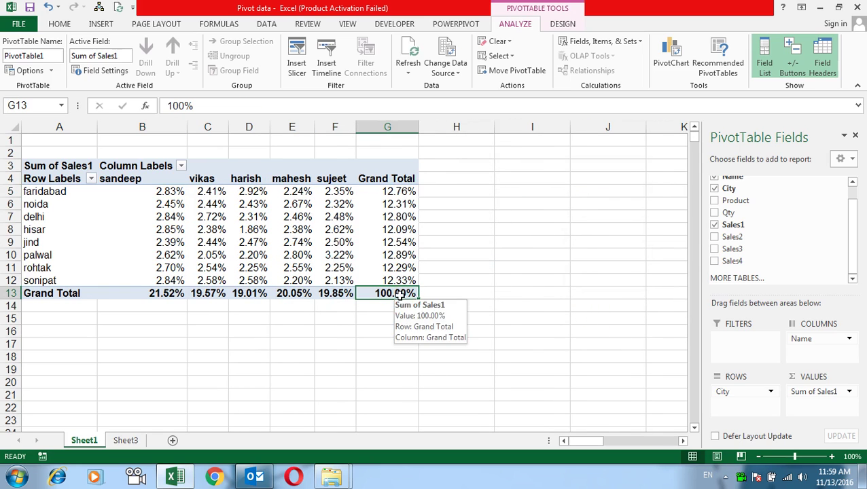
click(169, 192)
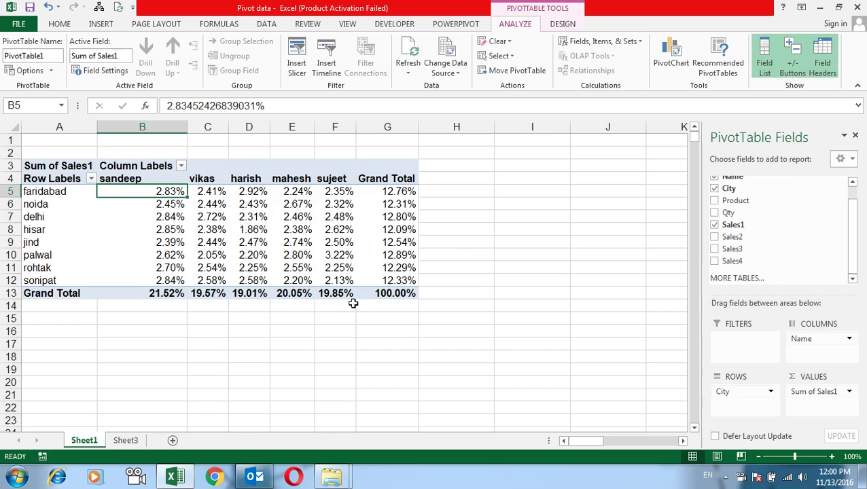
click(849, 392)
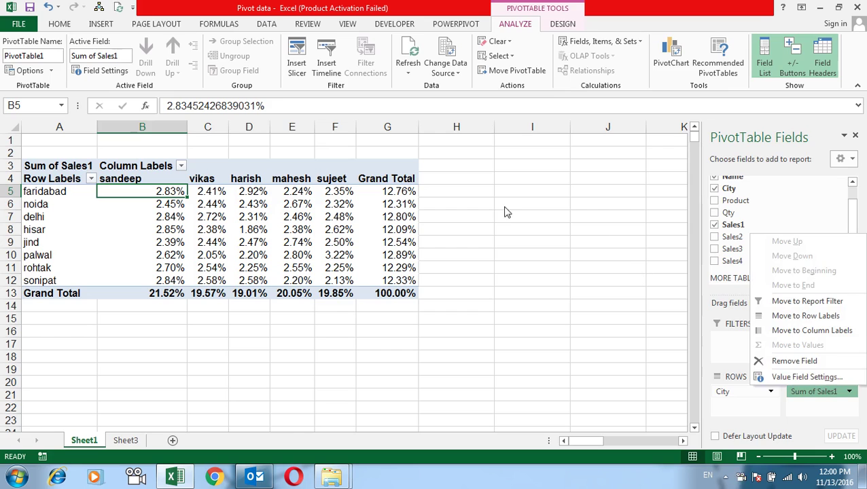
click(505, 206)
click(276, 197)
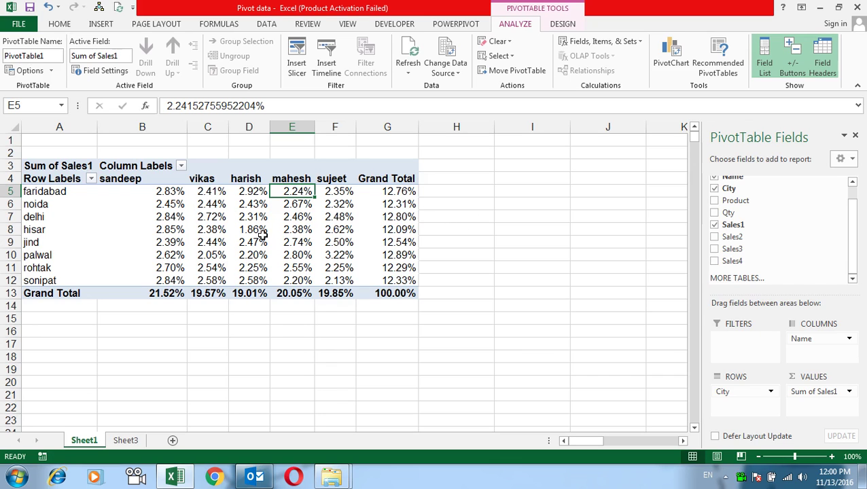
mouse_move(265, 236)
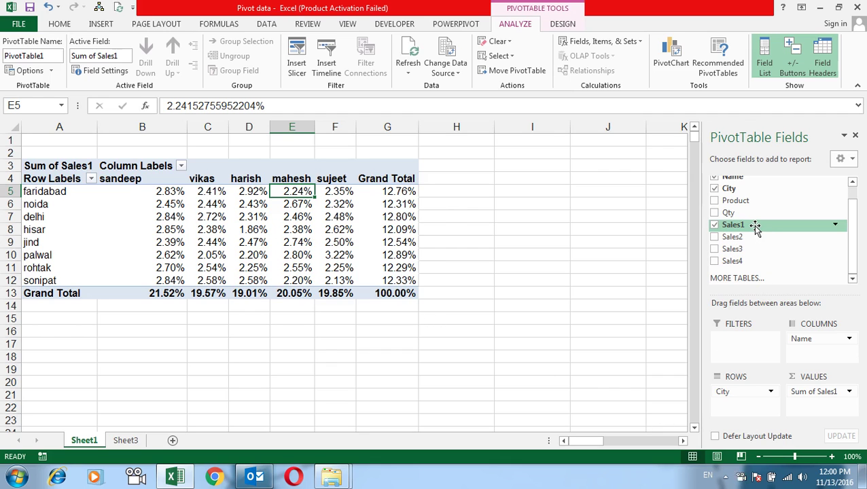
drag(755, 226, 828, 419)
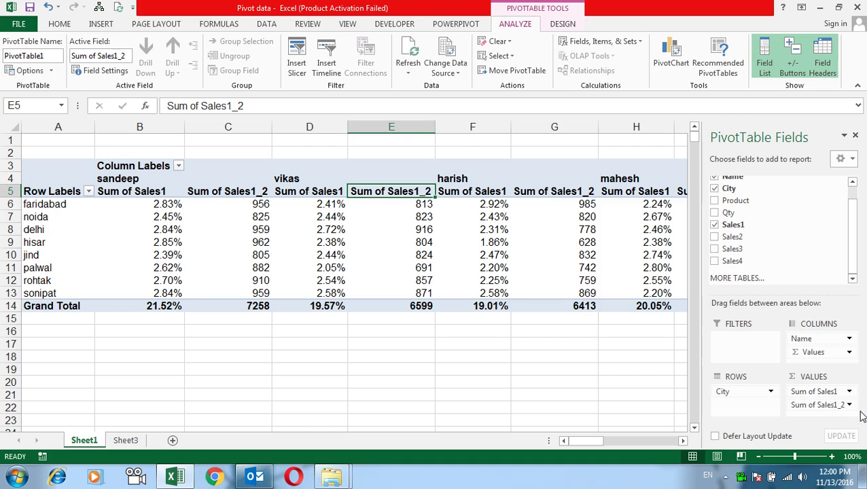
click(266, 190)
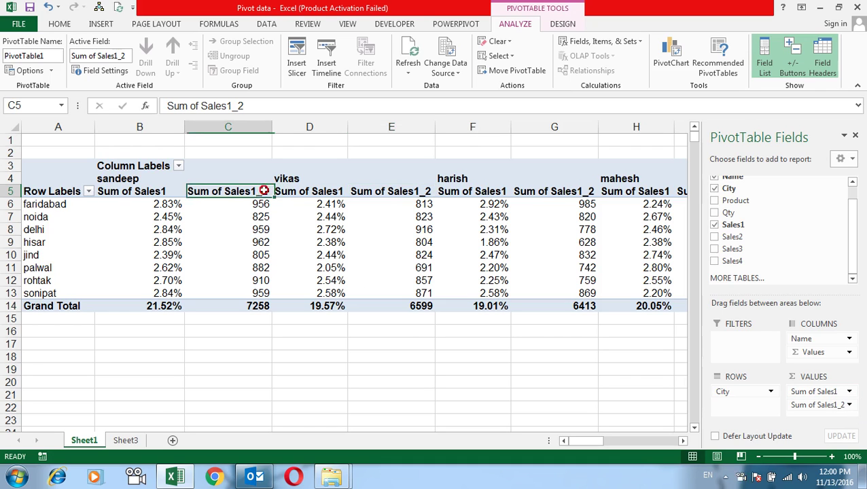
click(167, 206)
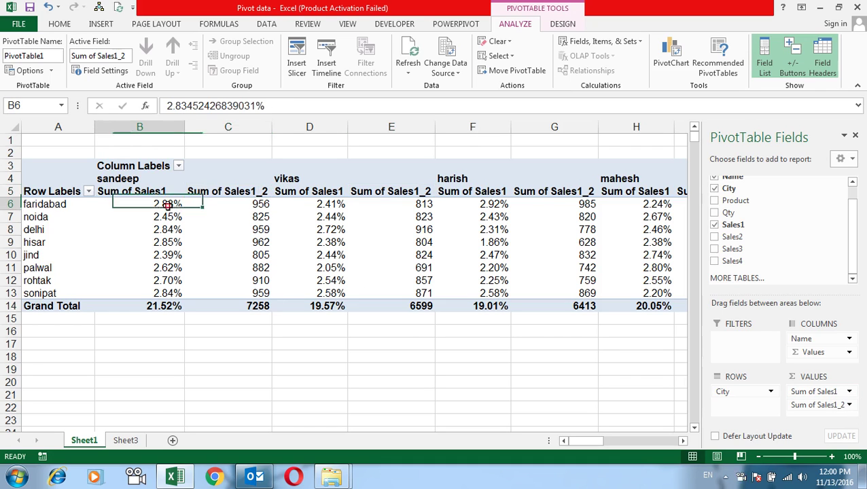
click(248, 203)
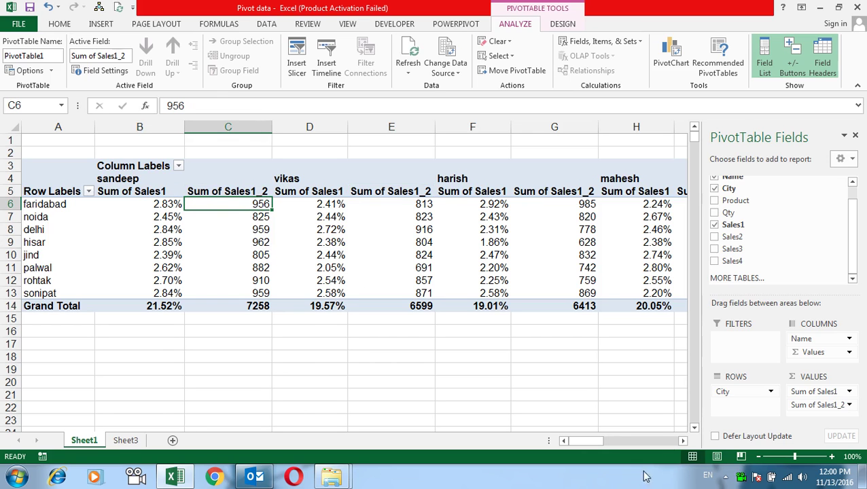
drag(584, 440, 598, 441)
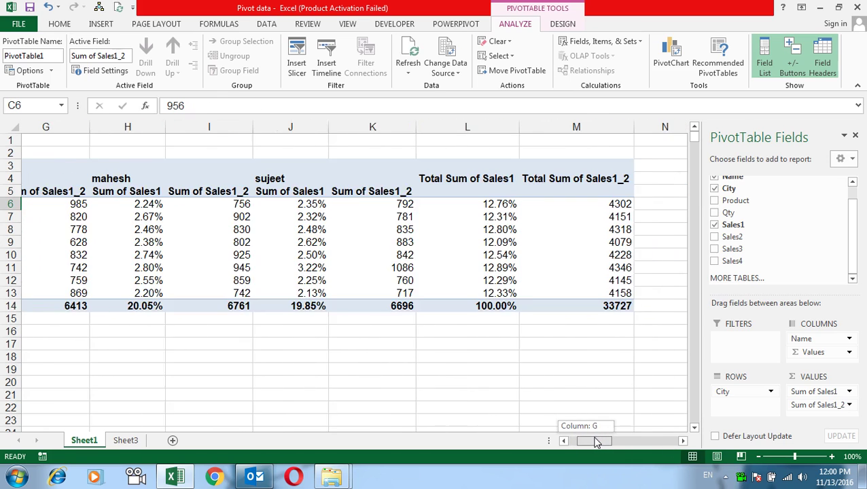
click(532, 203)
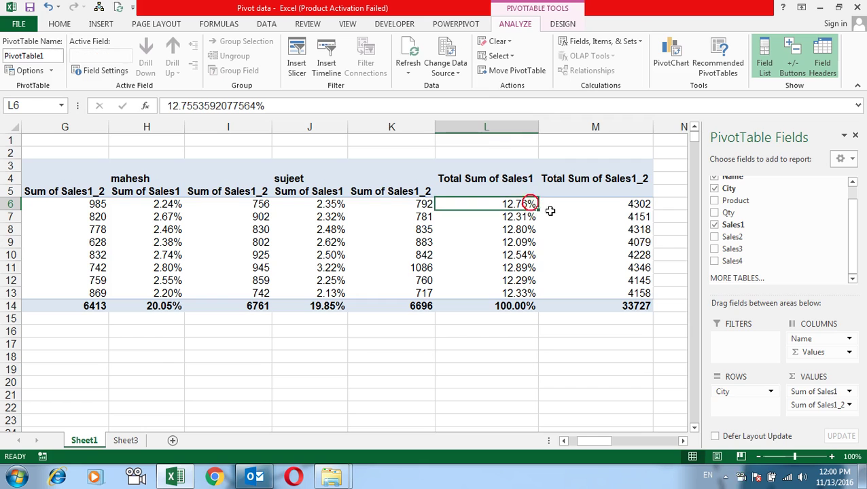
click(626, 208)
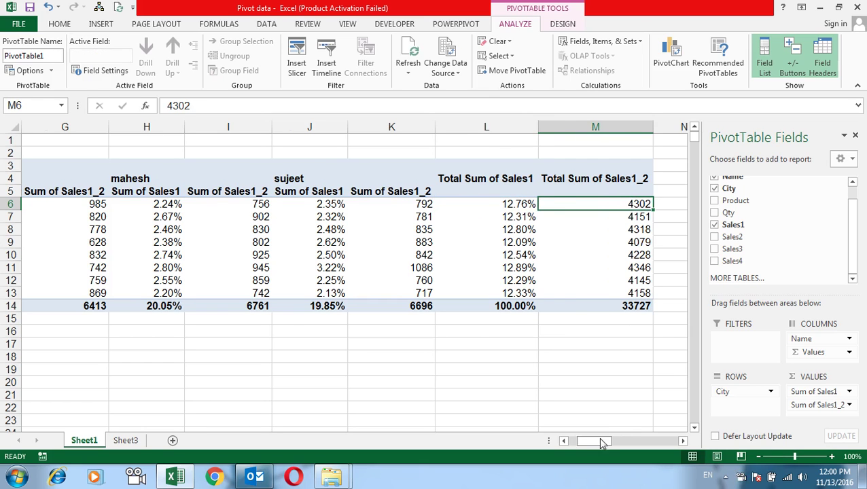
drag(604, 441, 579, 441)
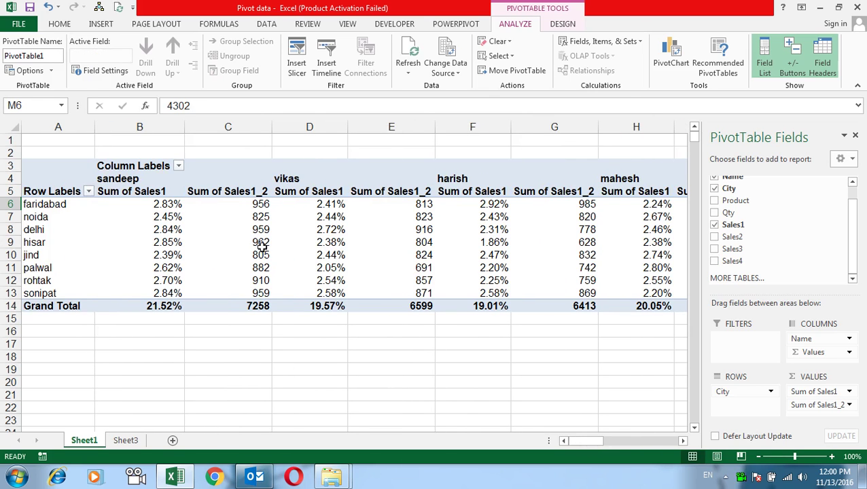
Move Values above Name in the column fields and inspect the Sum of Sales1_2 values.
mouse_move(261, 247)
drag(119, 177, 341, 178)
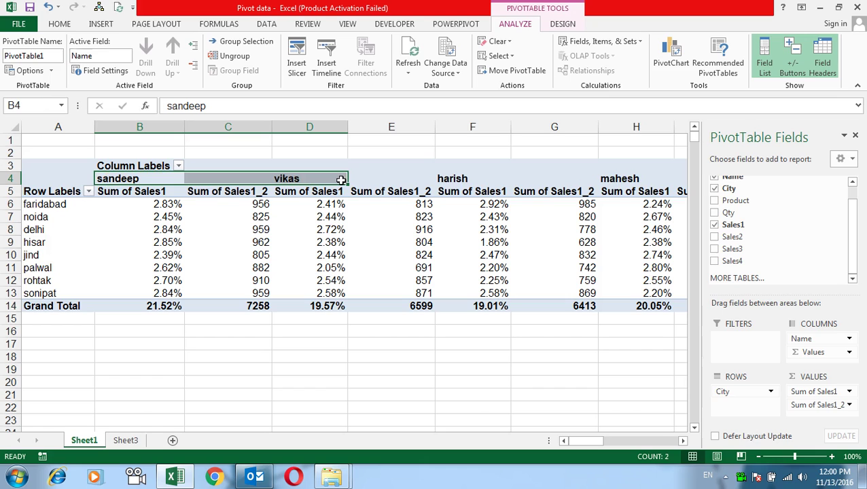
click(814, 356)
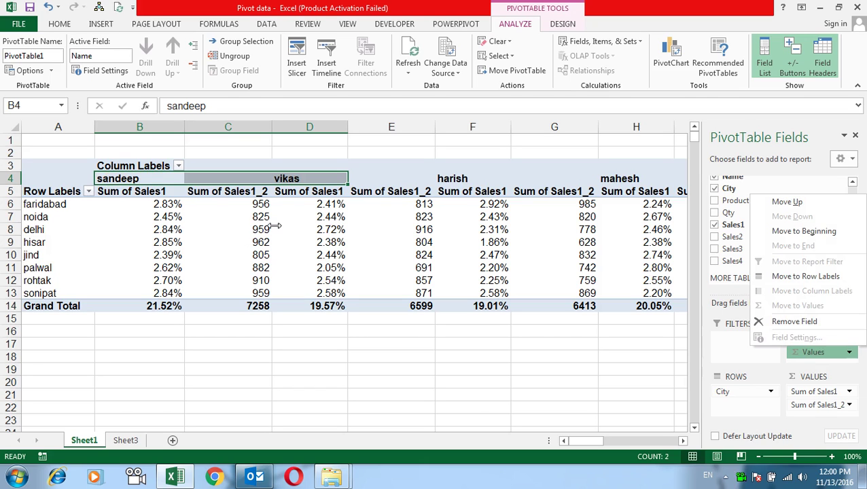
click(490, 338)
click(235, 191)
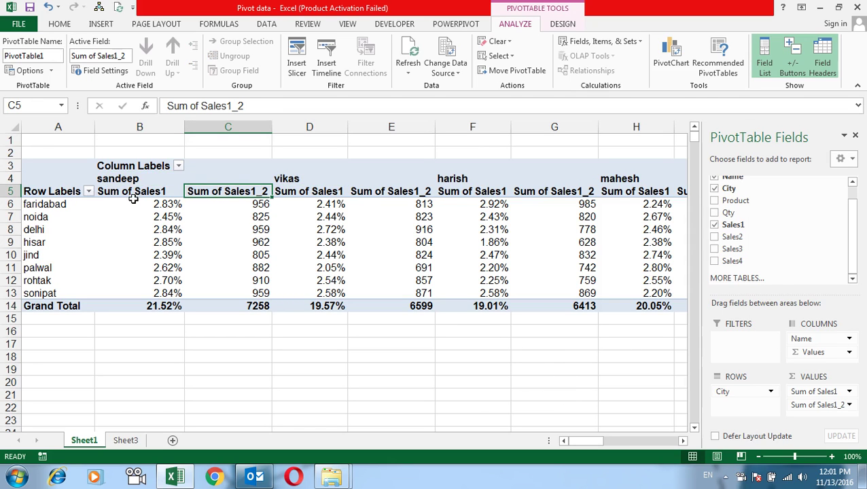
drag(834, 352, 834, 338)
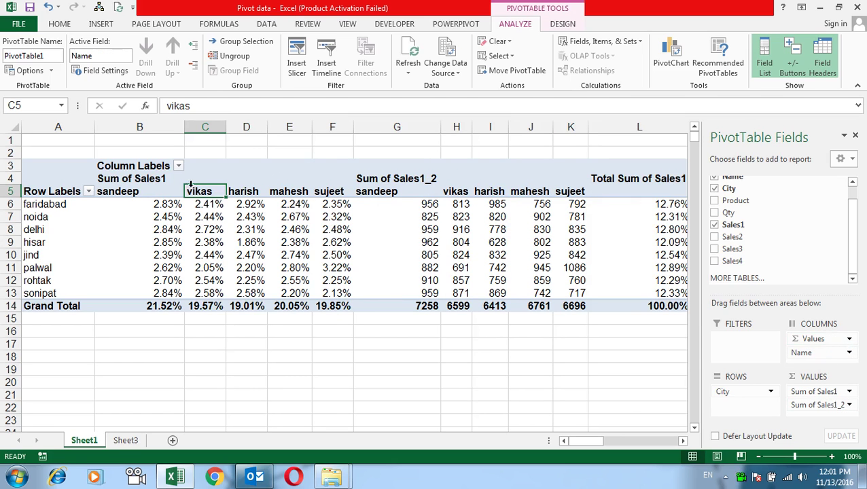
click(160, 181)
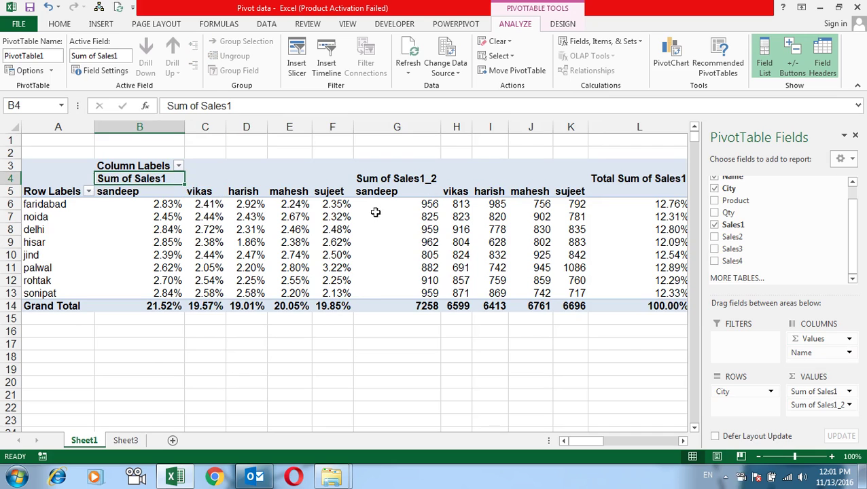
click(439, 213)
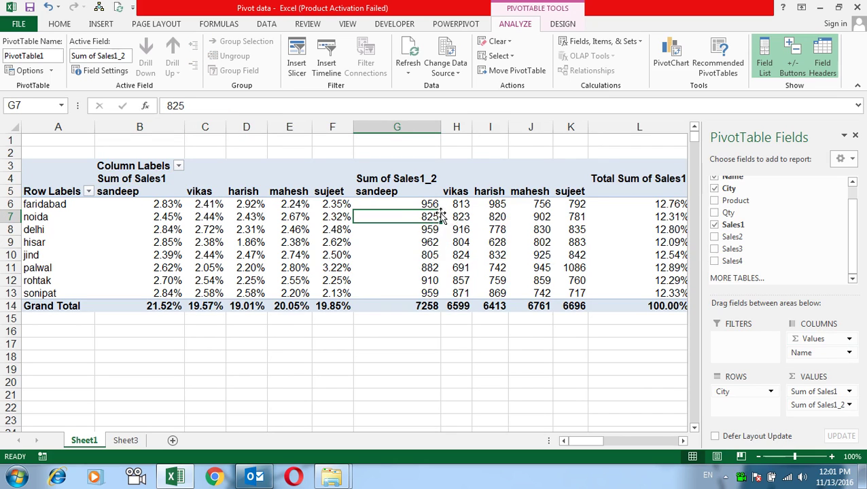
Move Values into the rows above City and remove Sum of Sales1_2 from the pivot.
drag(823, 341, 754, 413)
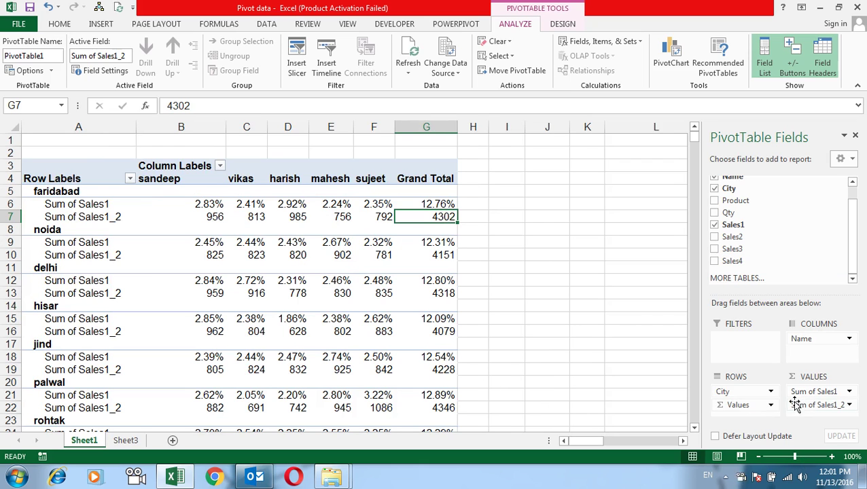
drag(750, 405, 748, 392)
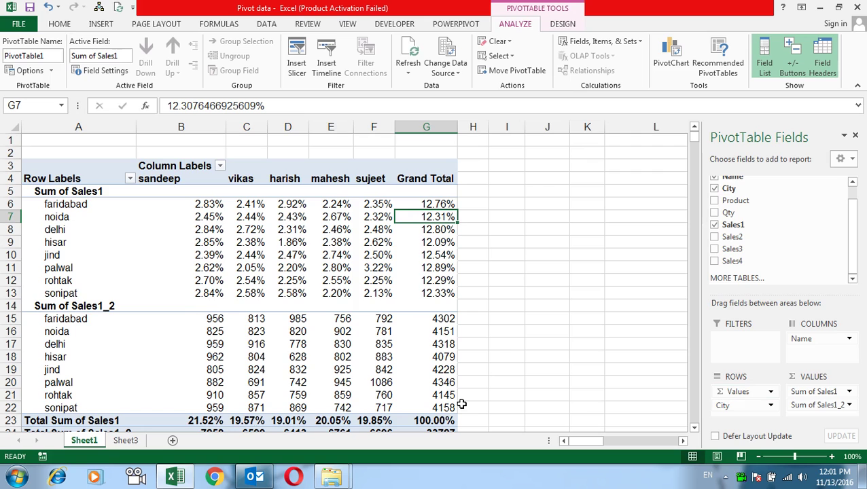
scroll(459, 401, down, 1)
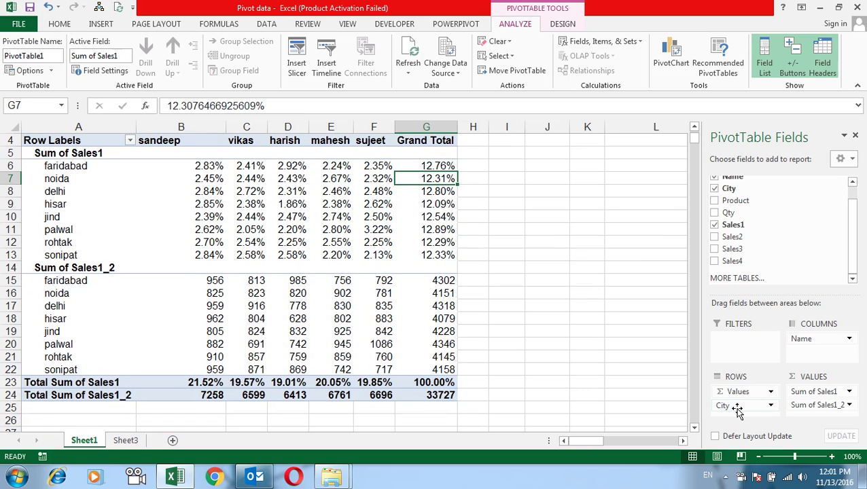
drag(821, 406, 616, 326)
scroll(454, 249, up, 1)
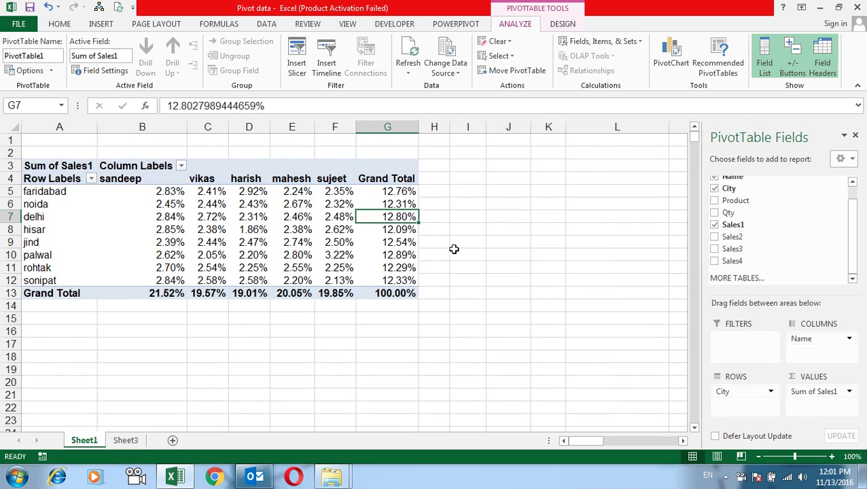
Show Sum of Sales1 as % of Column Total and check the sandeep and vikas 100% totals.
click(849, 391)
click(768, 374)
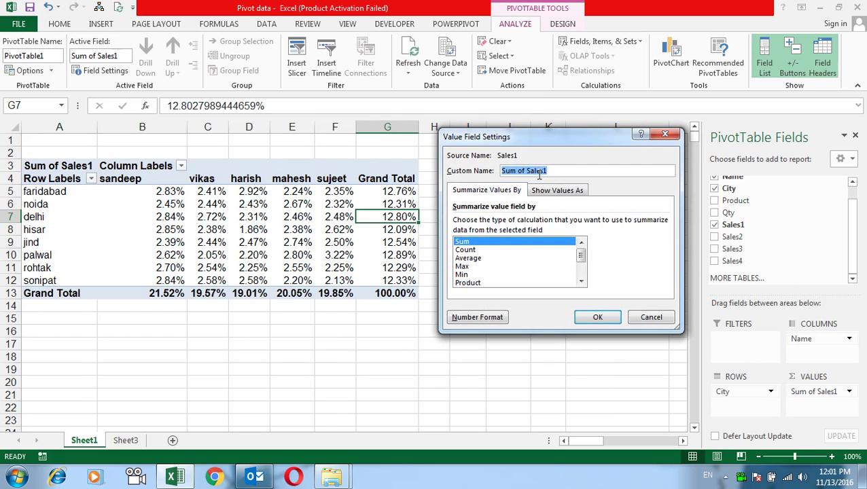
click(554, 191)
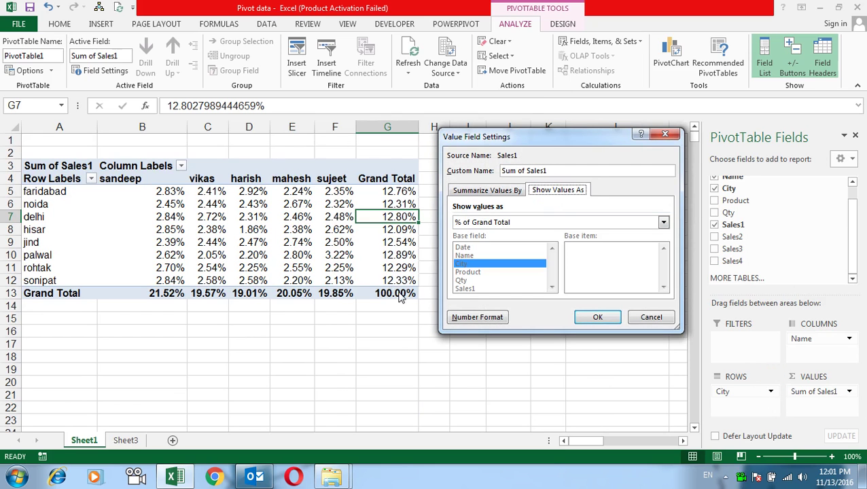
click(547, 222)
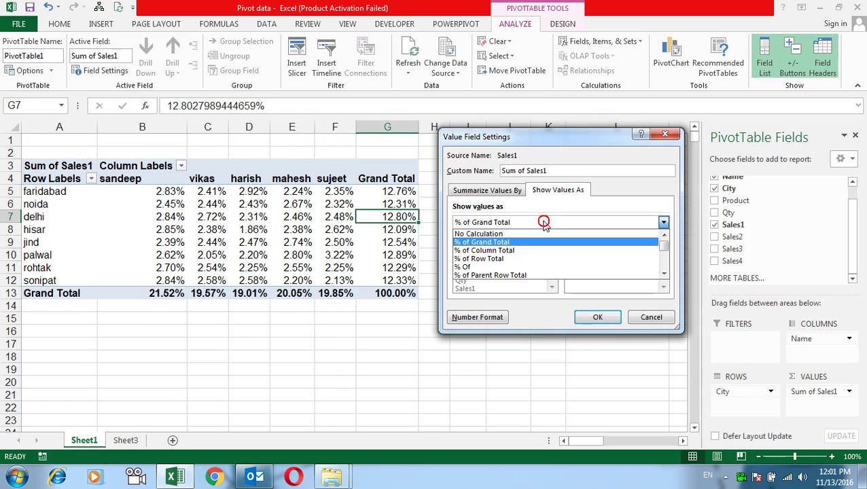
click(518, 252)
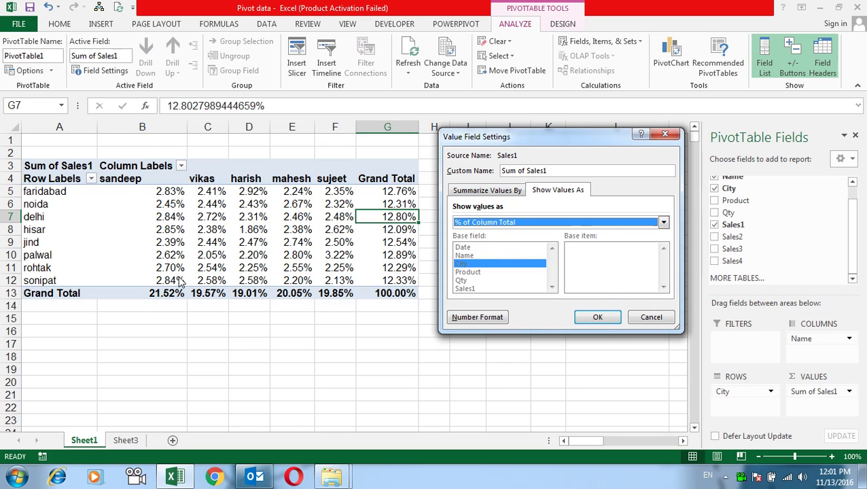
click(604, 319)
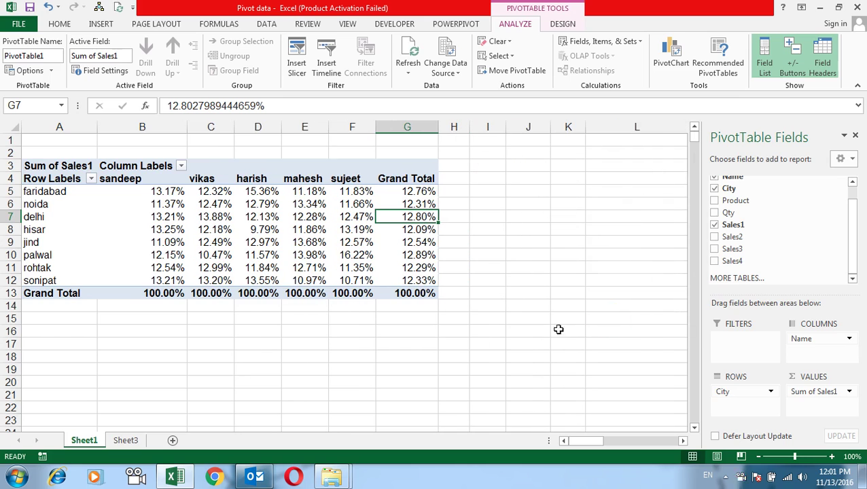
click(173, 293)
click(223, 294)
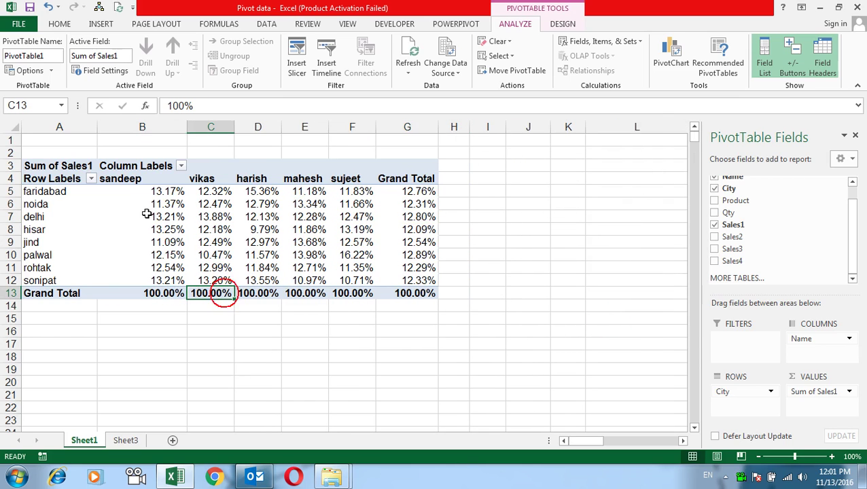
mouse_move(174, 293)
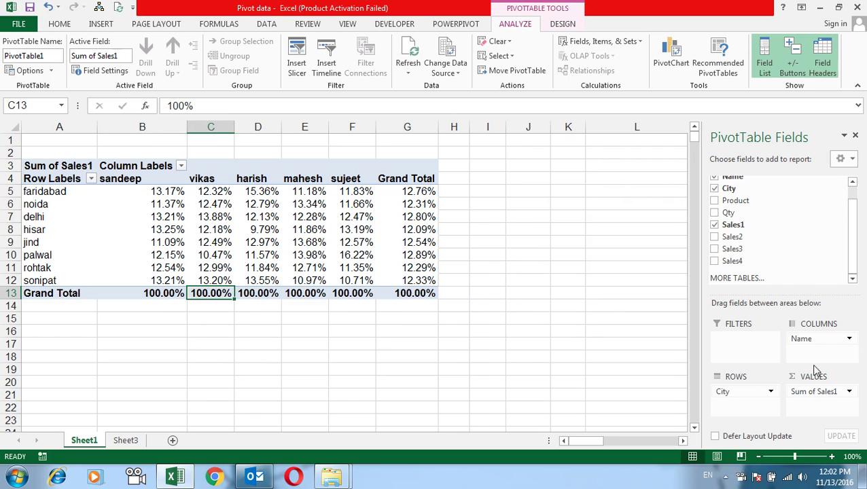
Switch Sum of Sales1 to % of Row Total and check the faridabad and hisar rows at 100%.
click(827, 394)
click(779, 376)
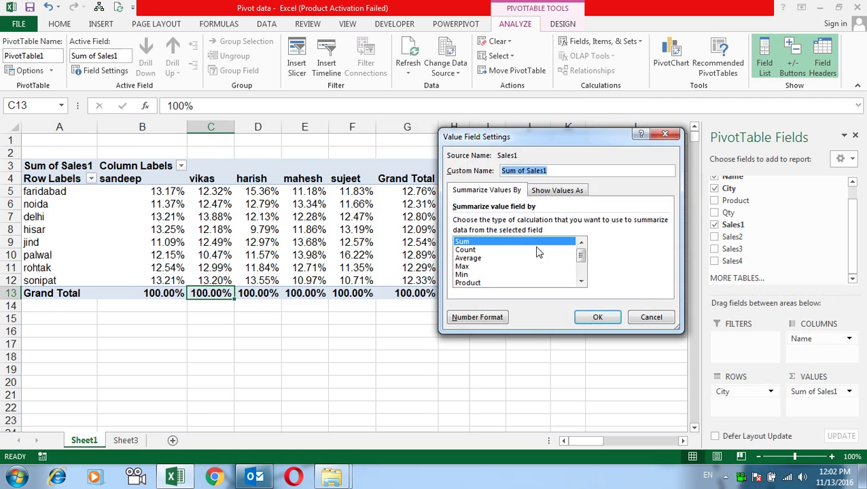
click(557, 191)
click(557, 225)
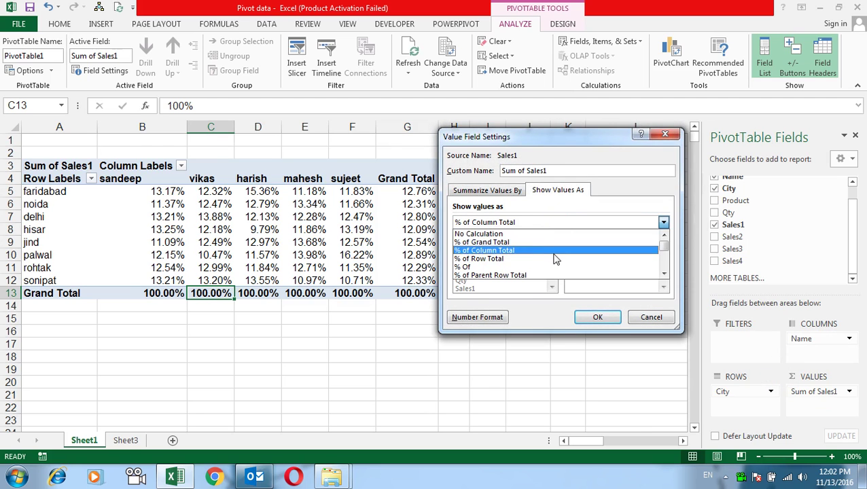
click(554, 261)
click(598, 317)
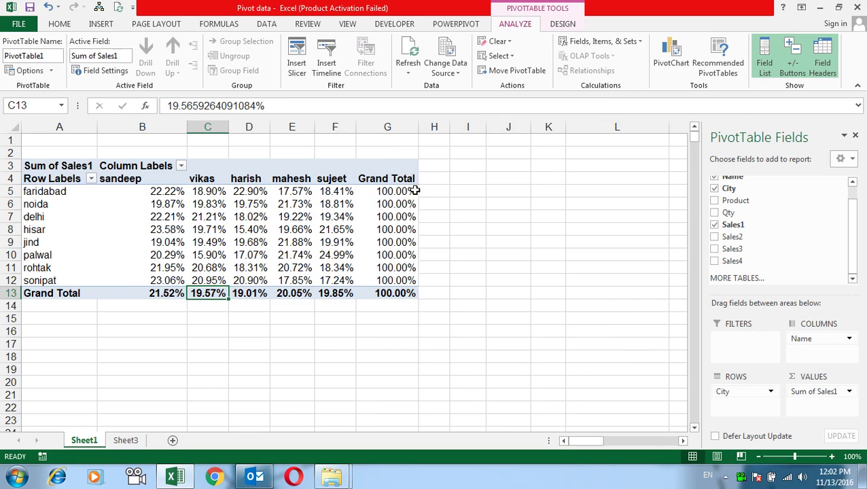
drag(412, 191, 351, 187)
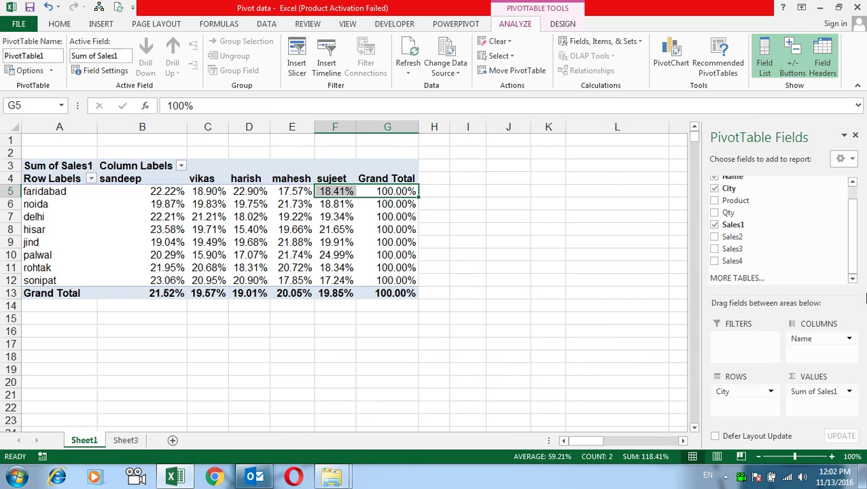
click(381, 232)
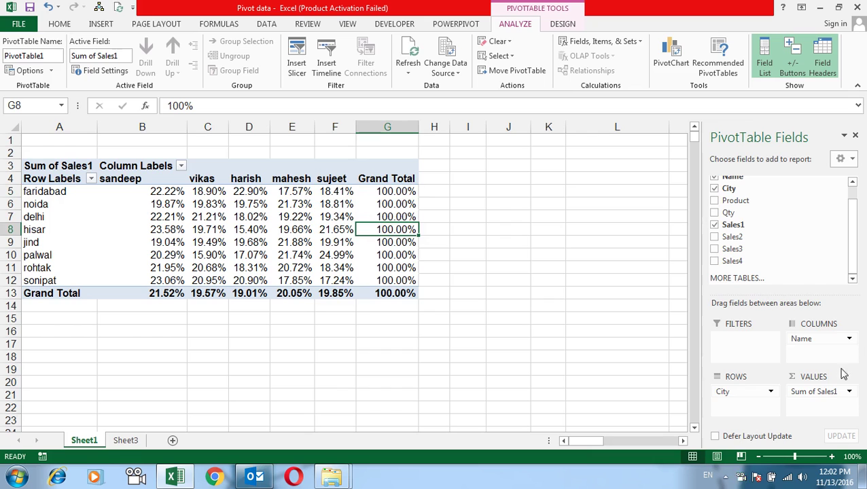
Show Sum of Sales1 as % Of, with base City and base item faridabad.
click(822, 391)
click(808, 377)
click(528, 190)
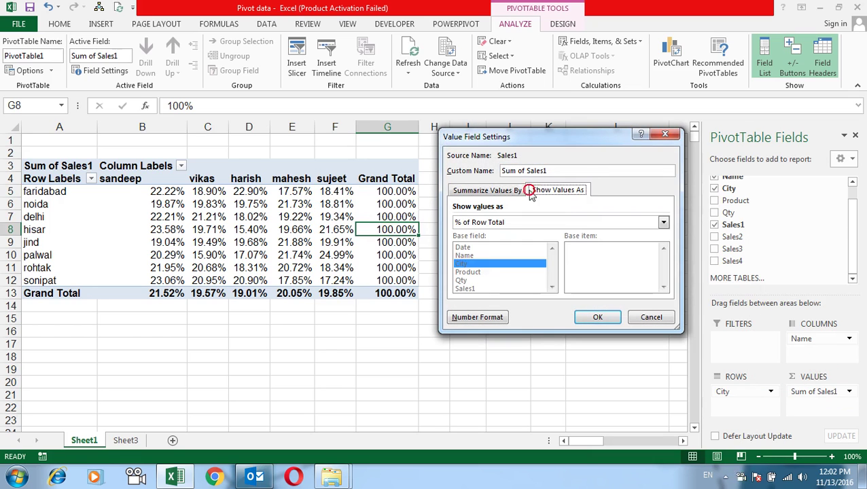
click(601, 221)
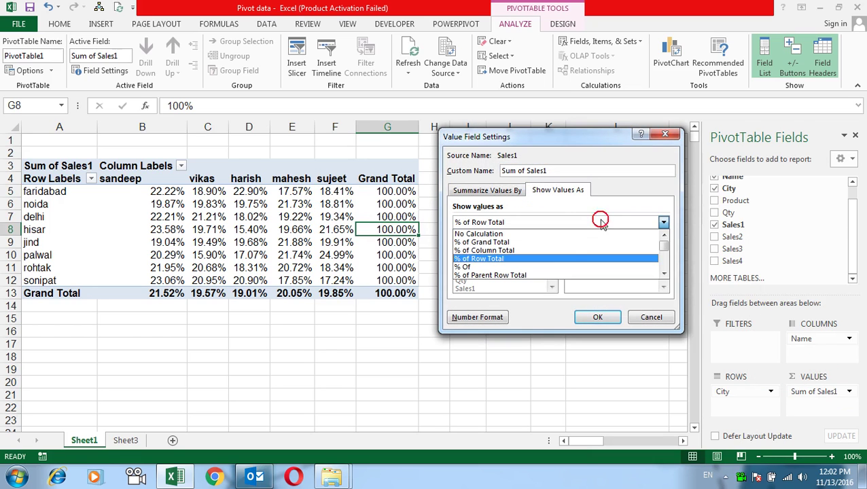
click(563, 265)
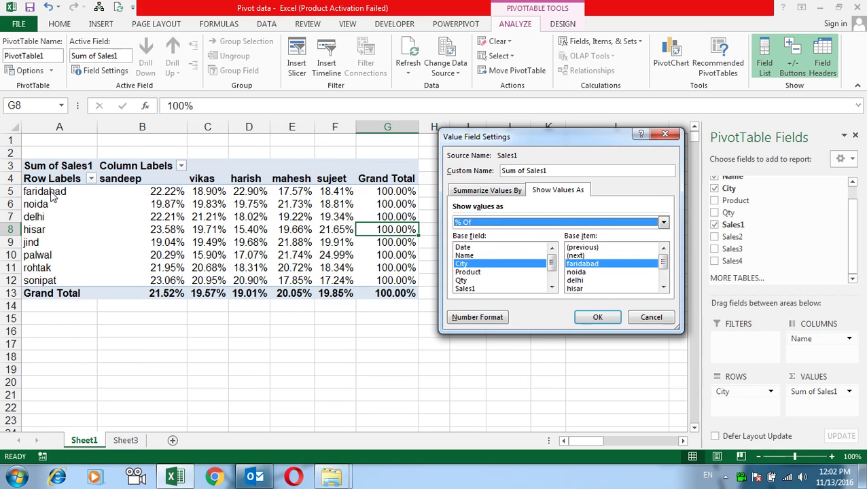
click(596, 318)
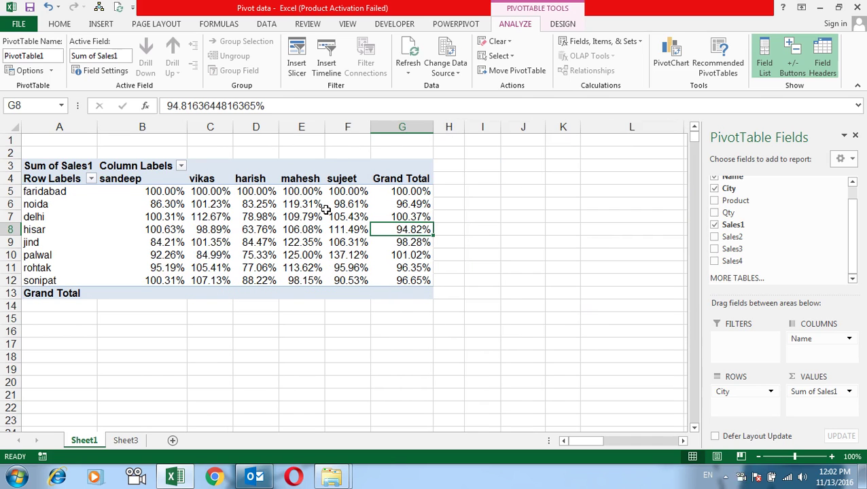
Check faridabad's 100% row and other cities' percentages, then reopen Sum of Sales1's Value Field Settings.
click(163, 191)
drag(163, 191, 416, 189)
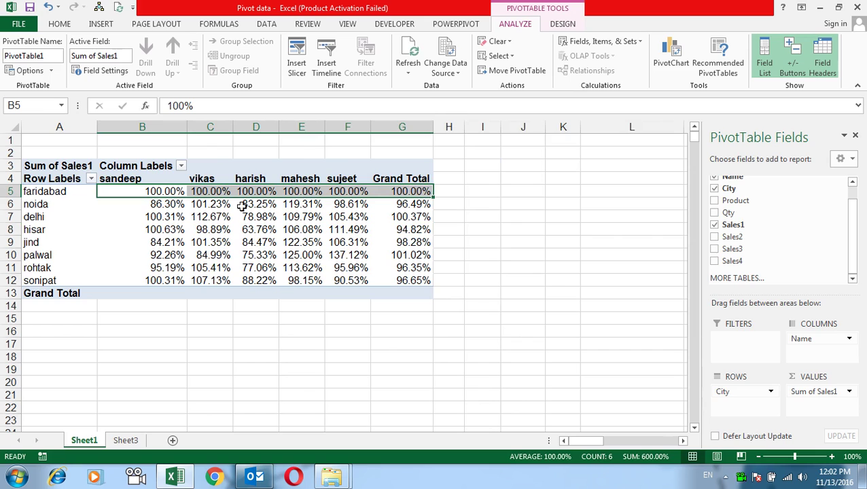
click(173, 204)
click(220, 204)
click(217, 230)
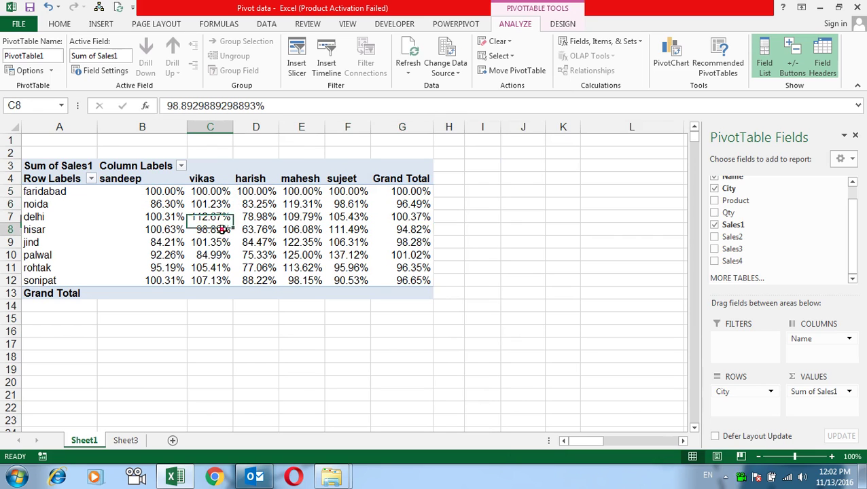
click(216, 255)
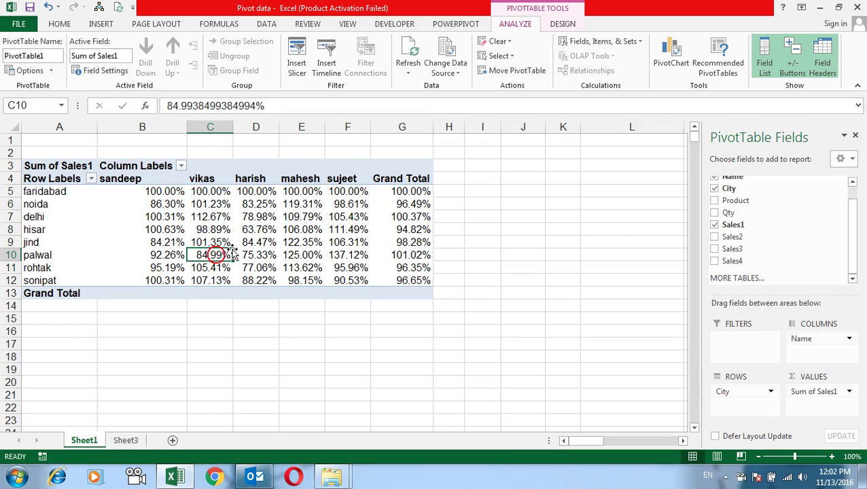
click(224, 191)
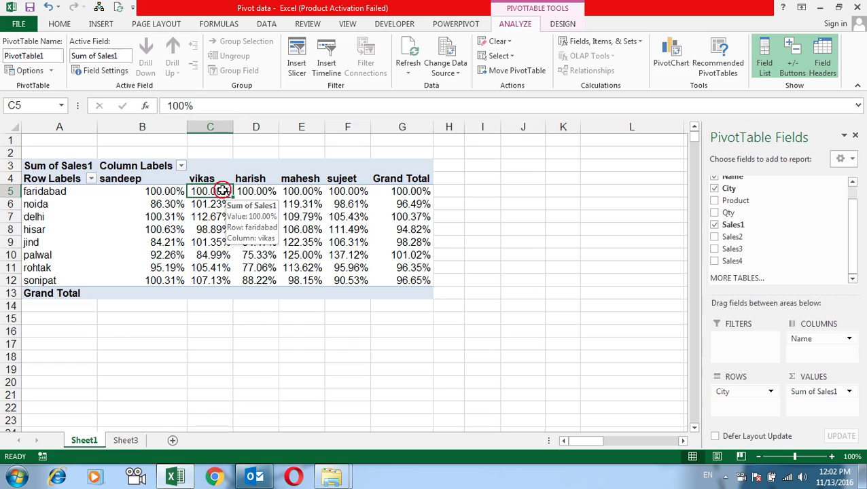
click(208, 229)
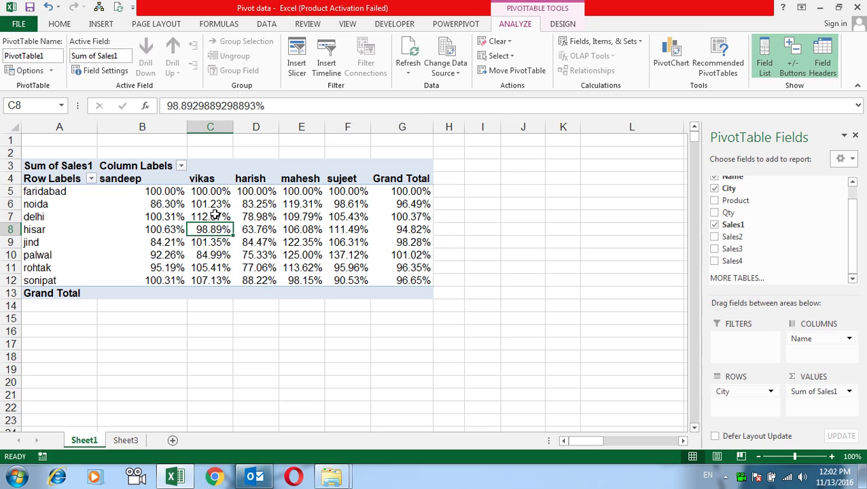
click(846, 388)
click(812, 374)
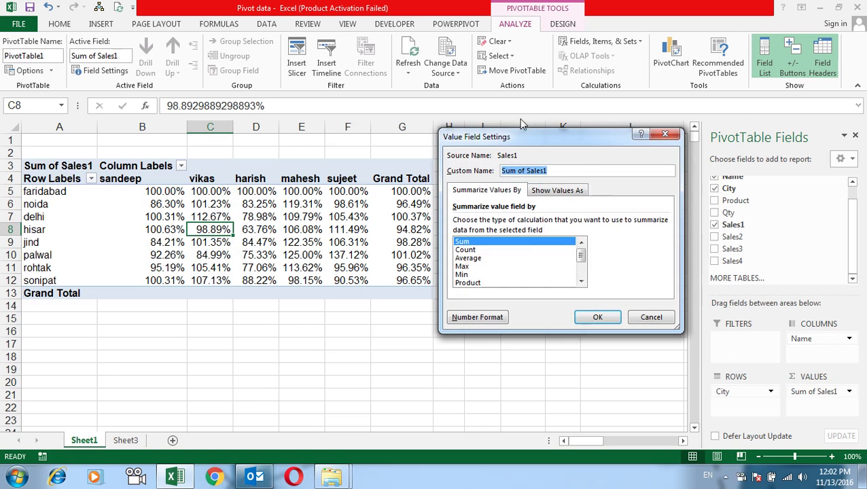
Change Show Values As to Difference From, with base item faridabad.
click(585, 190)
click(663, 223)
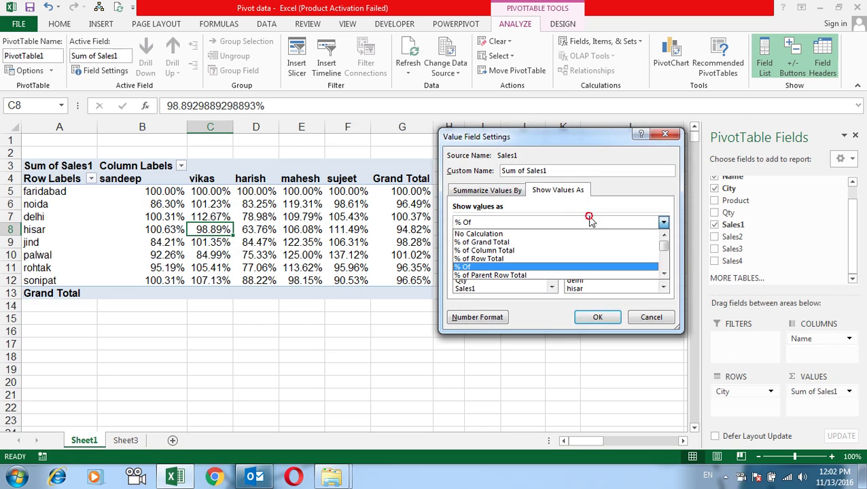
click(657, 275)
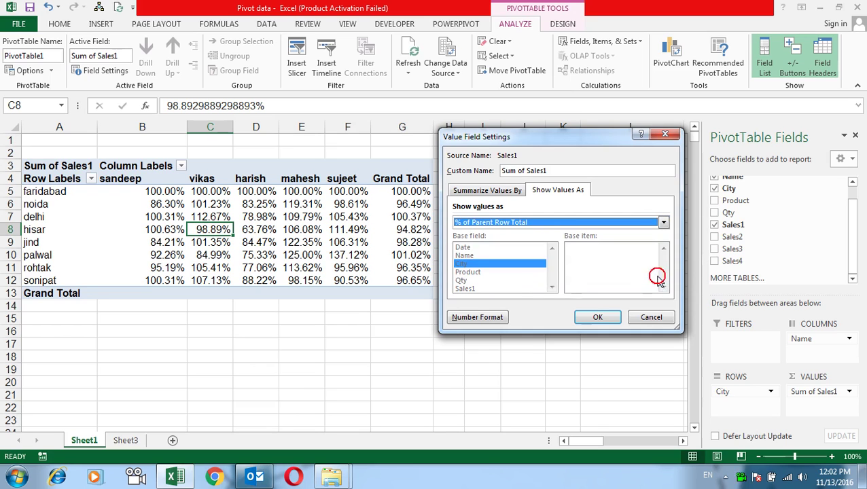
click(664, 222)
click(662, 276)
click(662, 274)
click(663, 274)
click(663, 274)
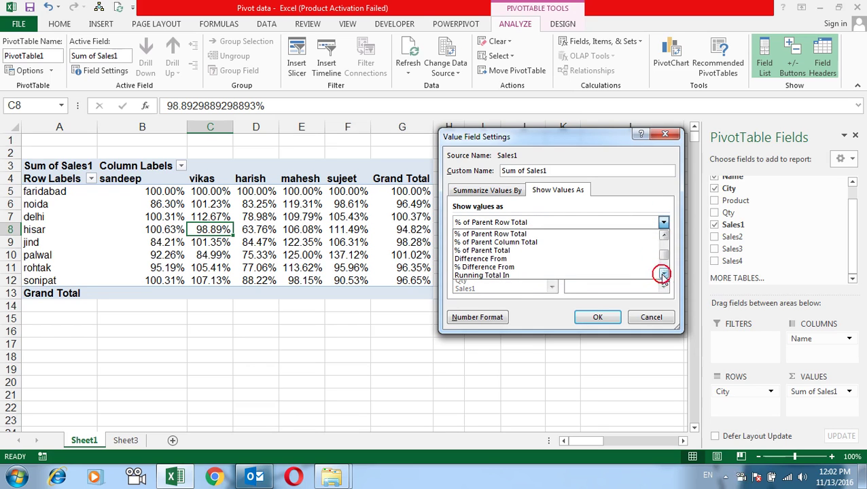
click(559, 259)
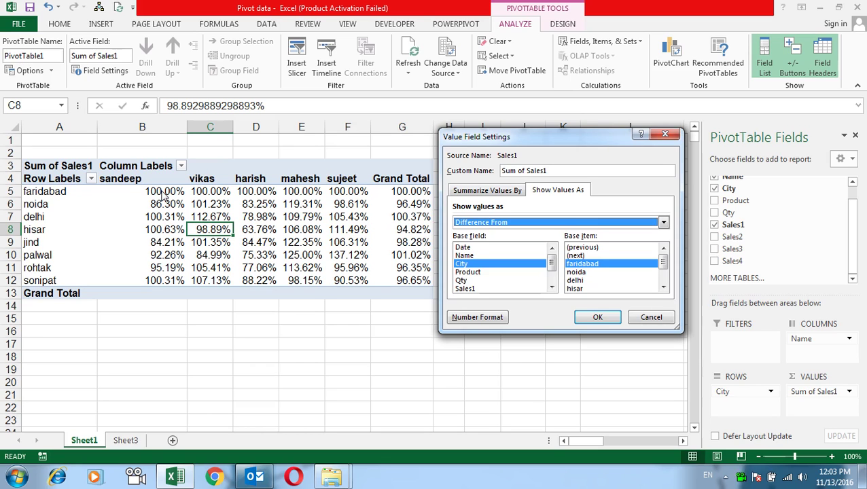
click(610, 316)
Check the blank faridabad row and differences like noida's −131 for sandeep.
drag(167, 191, 385, 191)
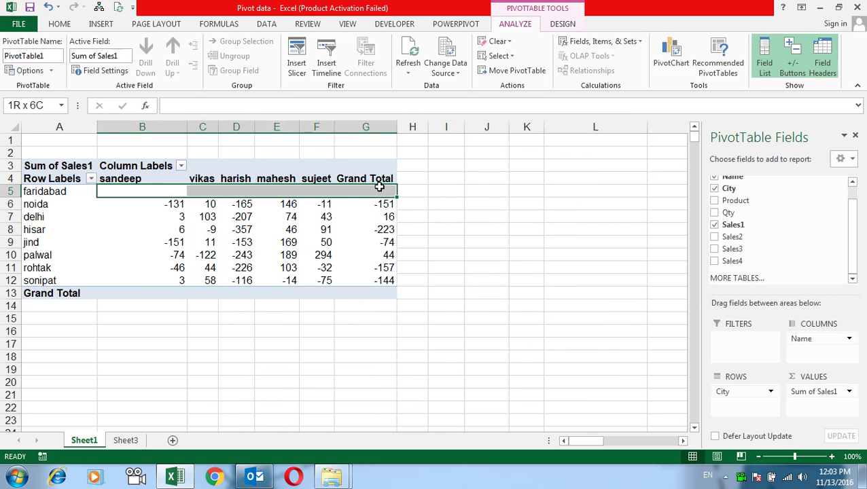
click(158, 209)
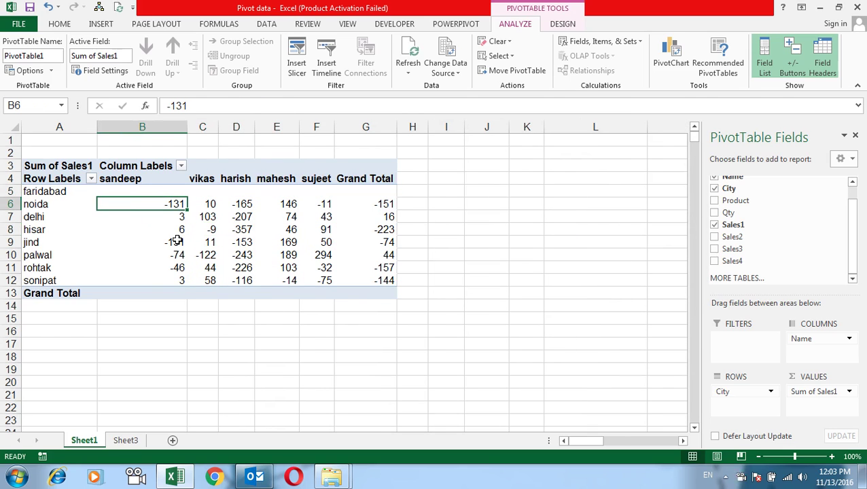
click(180, 219)
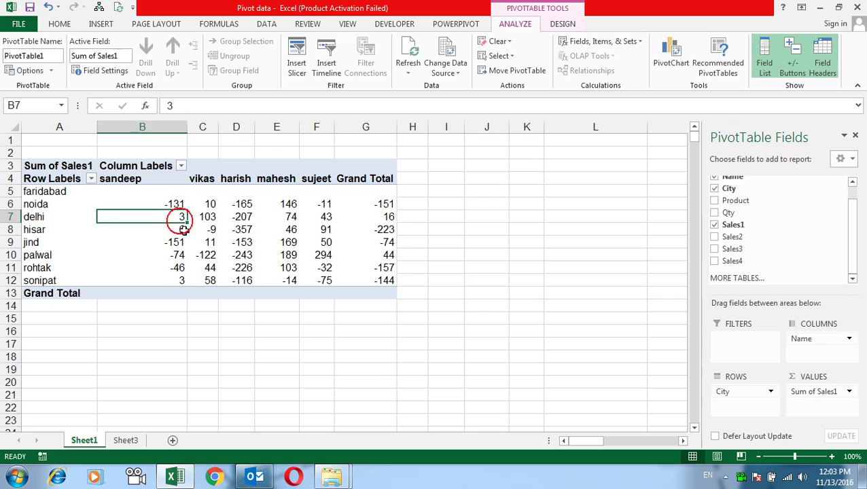
click(183, 230)
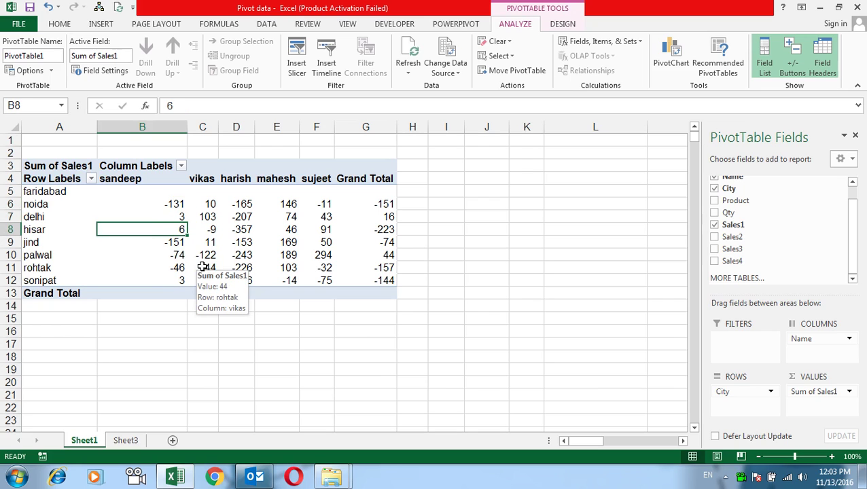
click(169, 191)
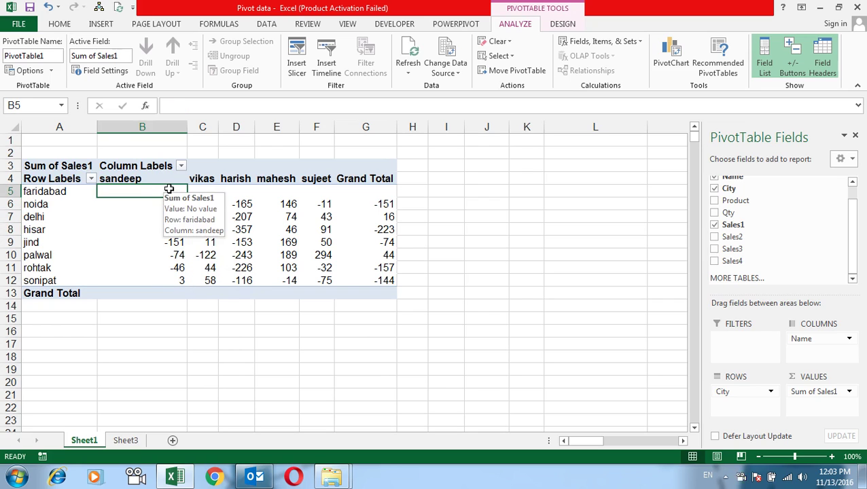
click(801, 392)
Show Sum of Sales1 as % Difference From faridabad, checking noida's −13.70% for sandeep.
click(792, 378)
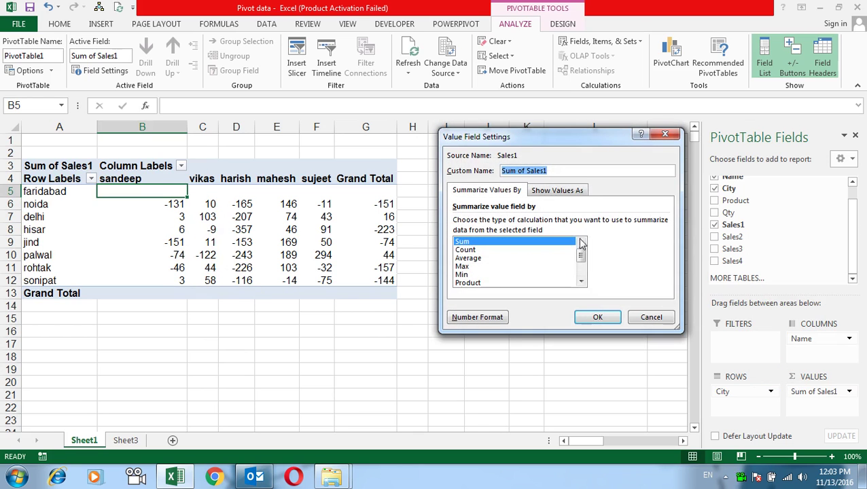
click(557, 190)
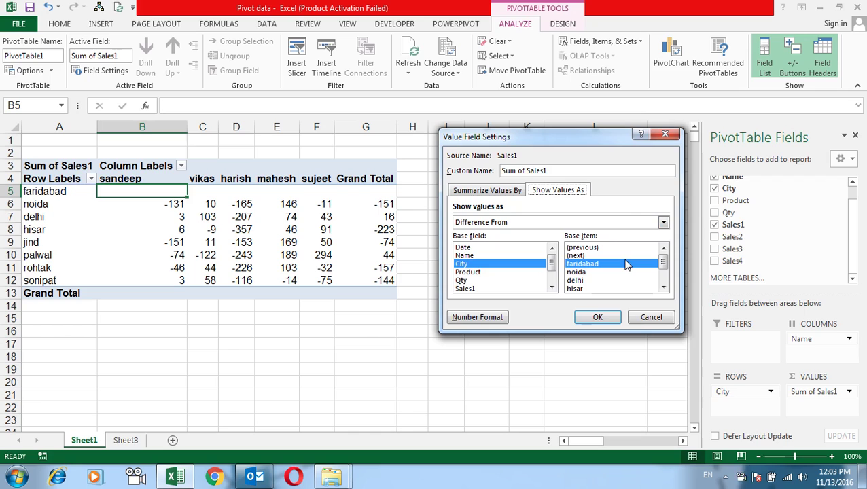
click(651, 225)
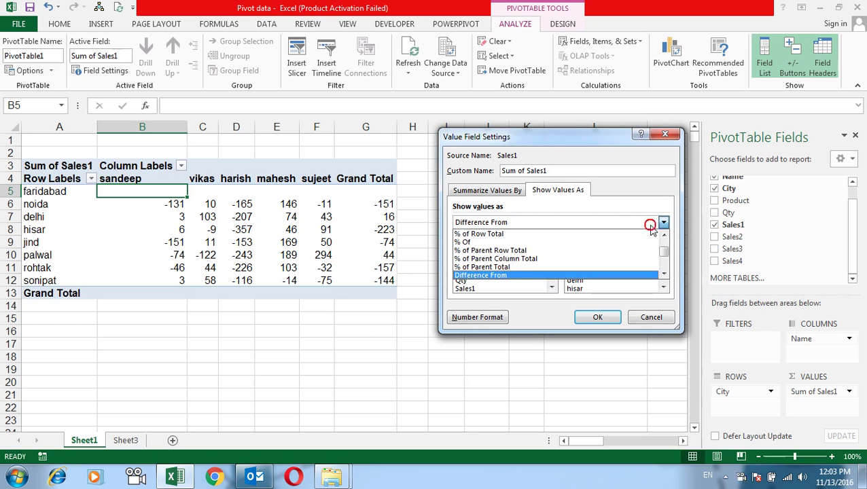
click(664, 273)
click(598, 265)
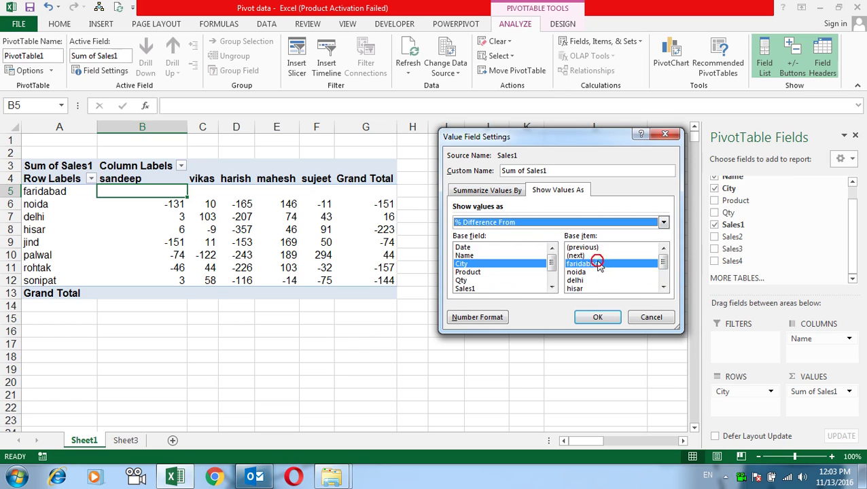
click(601, 318)
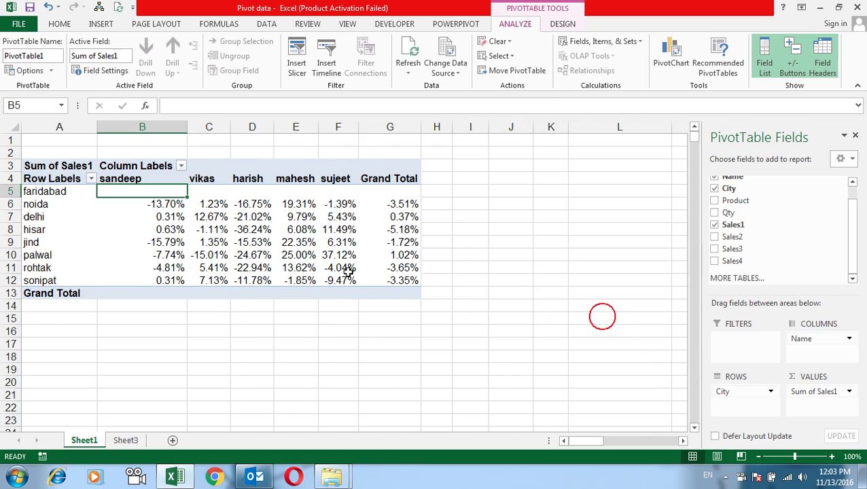
click(178, 204)
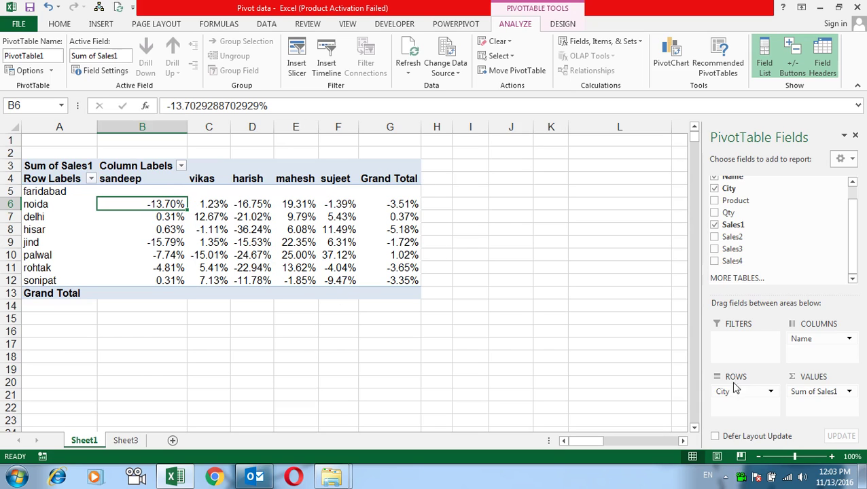
click(828, 393)
click(816, 379)
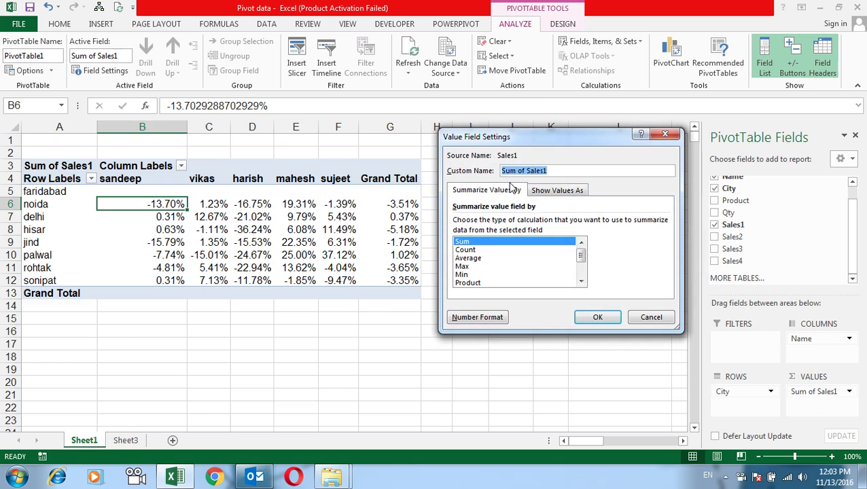
click(538, 191)
click(664, 224)
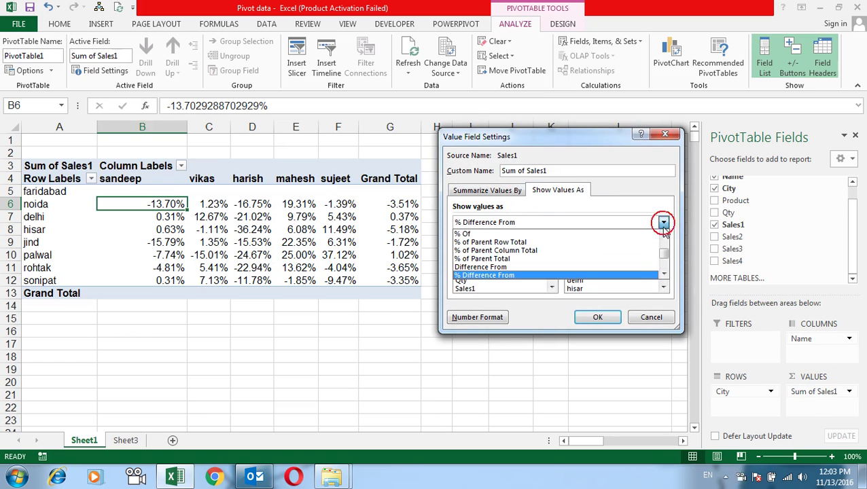
click(663, 273)
click(663, 273)
click(663, 273)
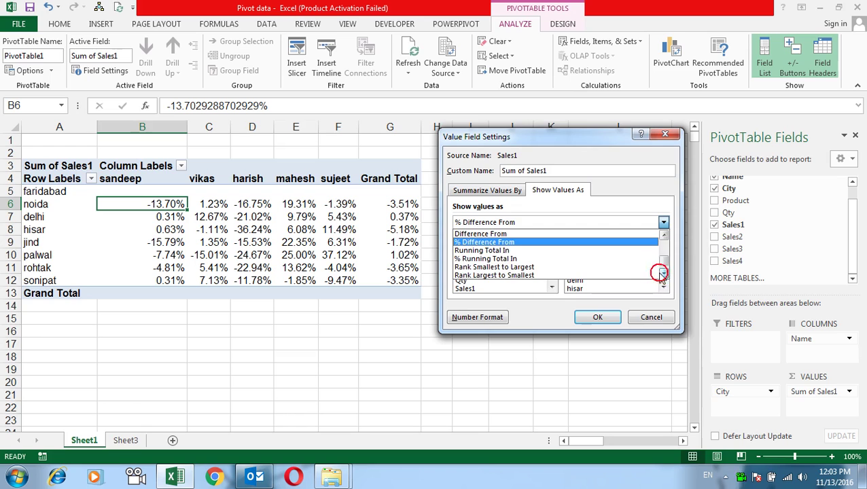
click(506, 251)
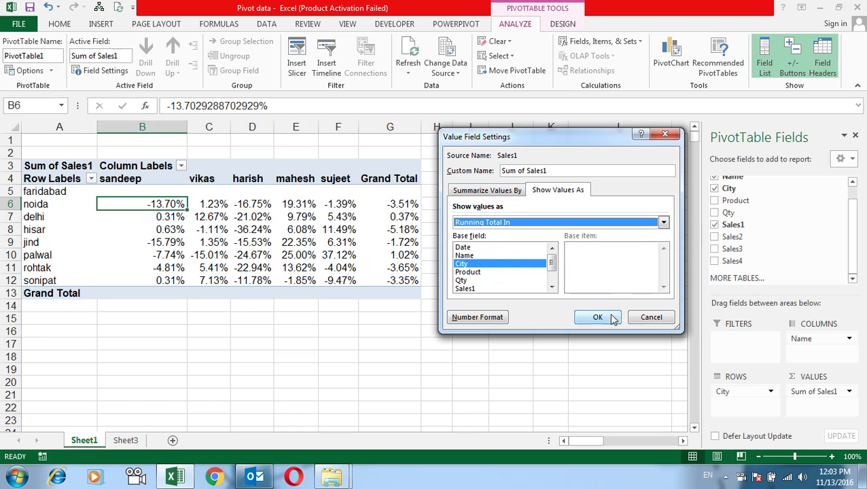
click(602, 318)
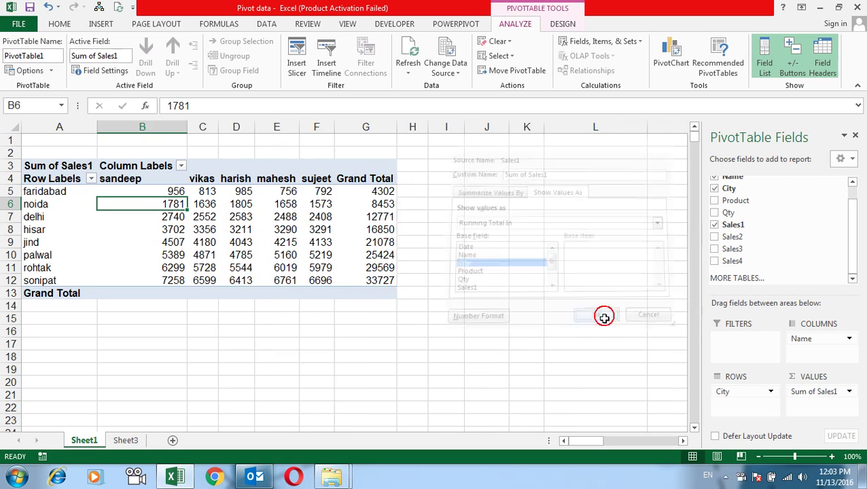
click(171, 191)
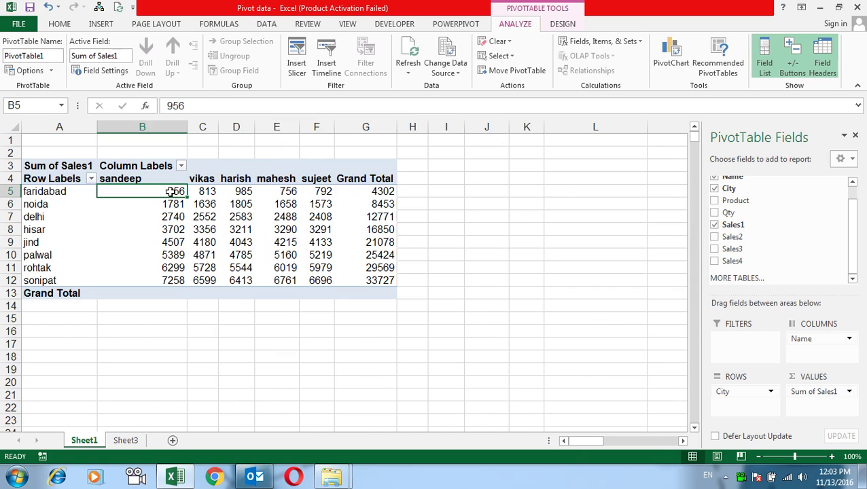
drag(171, 192, 172, 201)
click(173, 202)
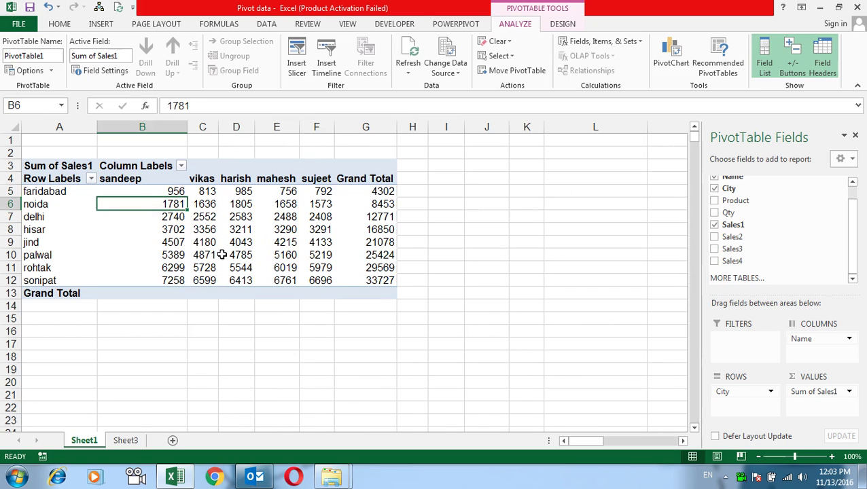
drag(165, 192, 167, 244)
drag(162, 280, 392, 283)
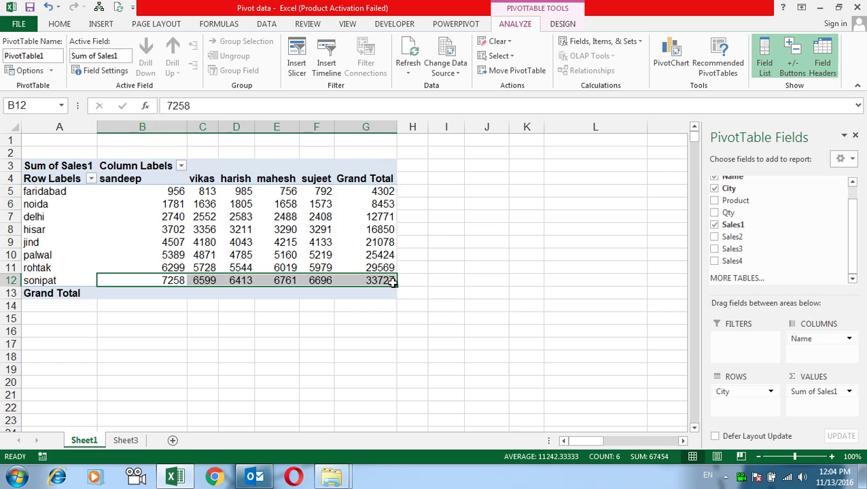
click(173, 204)
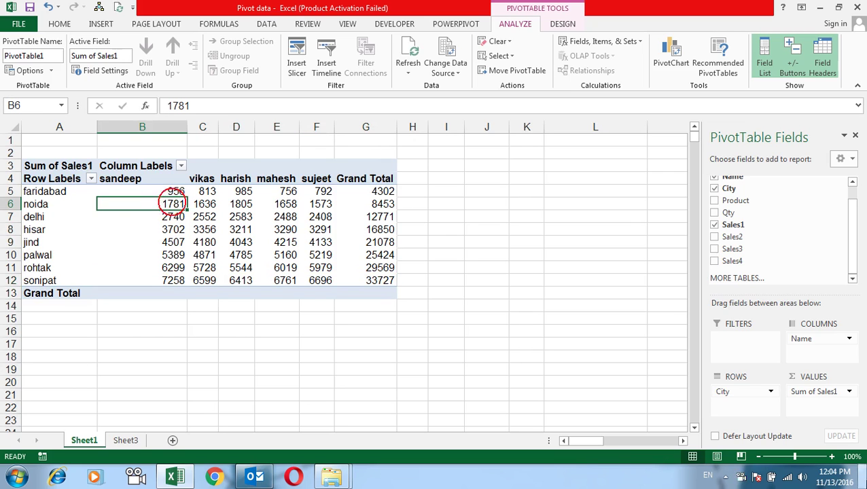
Change Sum of Sales1's Show Values As setting to % Running Total In.
click(842, 392)
click(823, 375)
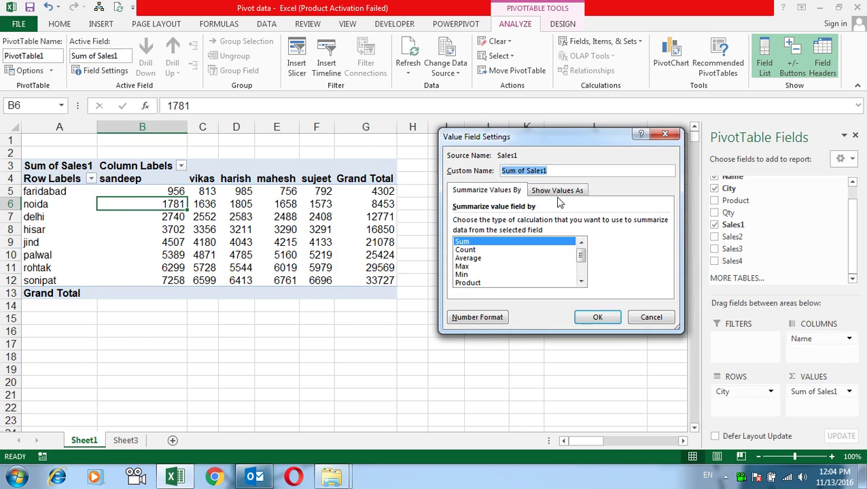
click(556, 190)
click(558, 222)
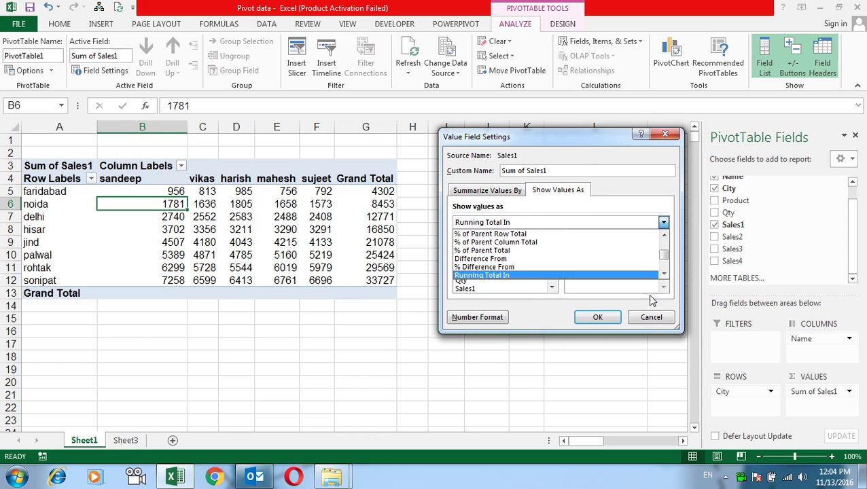
click(664, 273)
click(664, 274)
click(664, 273)
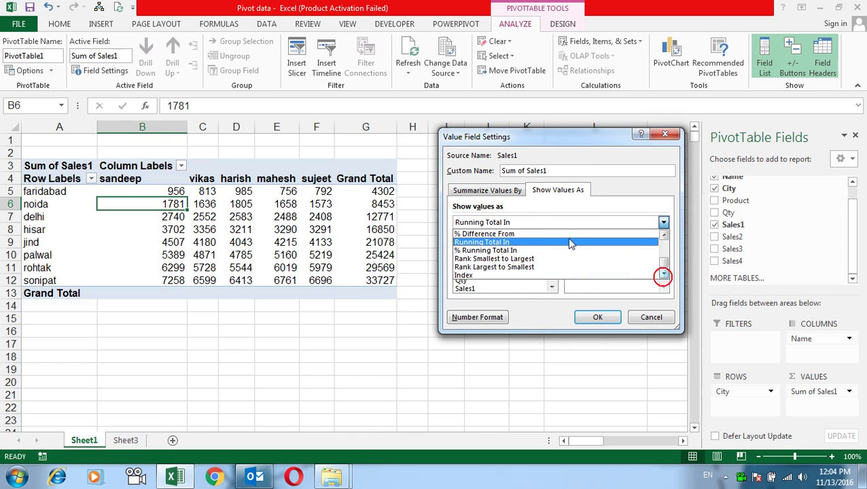
click(531, 251)
click(598, 317)
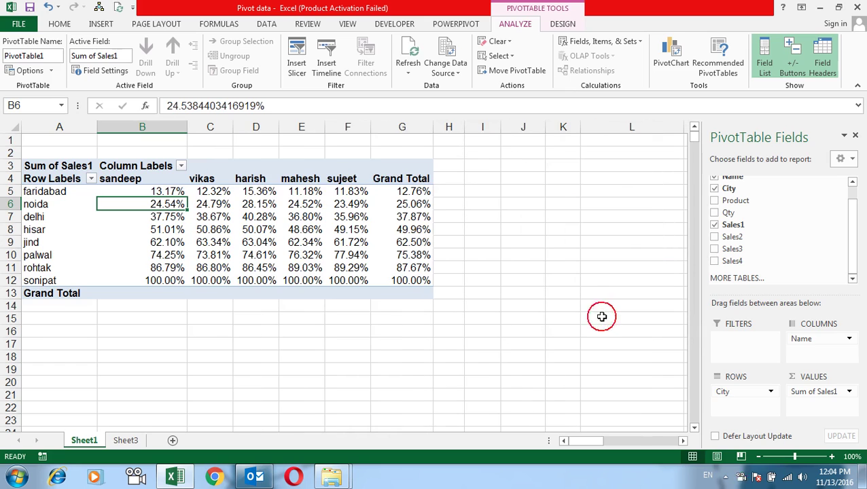
Check the running percentages, from faridabad's 12.76% up to sonipat's 100.00%.
click(174, 191)
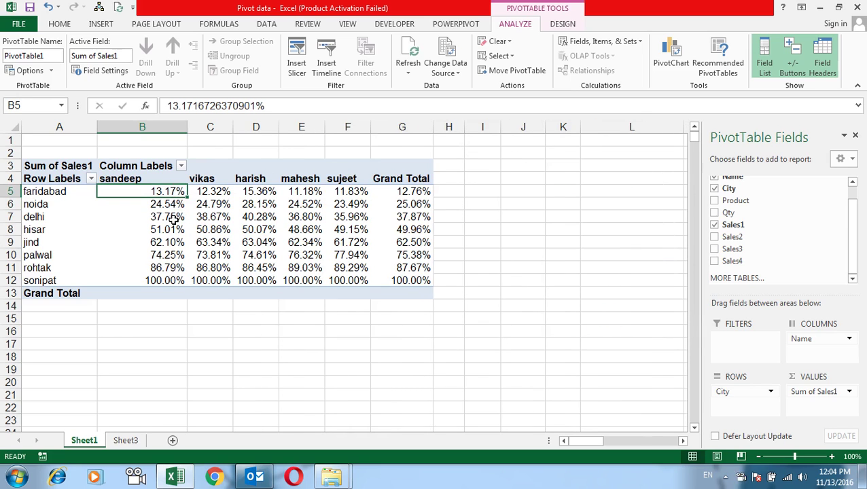
drag(168, 281, 410, 287)
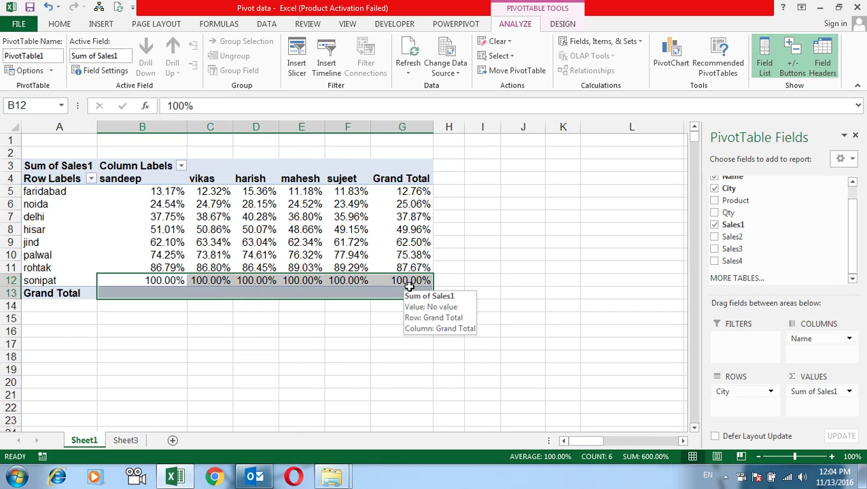
click(387, 244)
click(831, 398)
Show Sum of Sales1 as Rank Largest to Smallest, checking ranks like hisar 1 for sandeep.
click(804, 376)
click(558, 191)
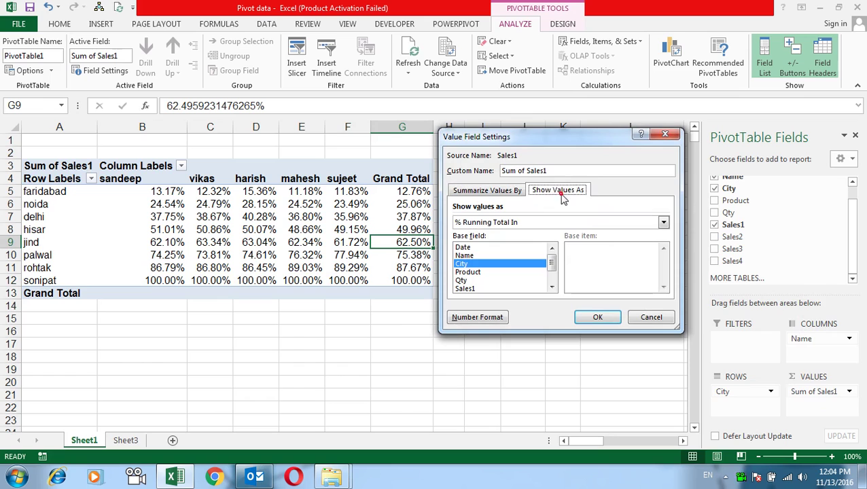
click(581, 222)
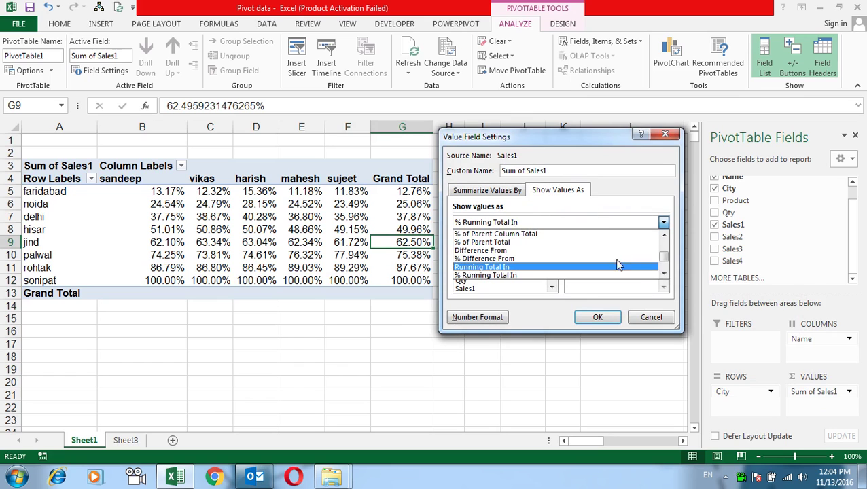
click(664, 273)
click(664, 273)
click(665, 273)
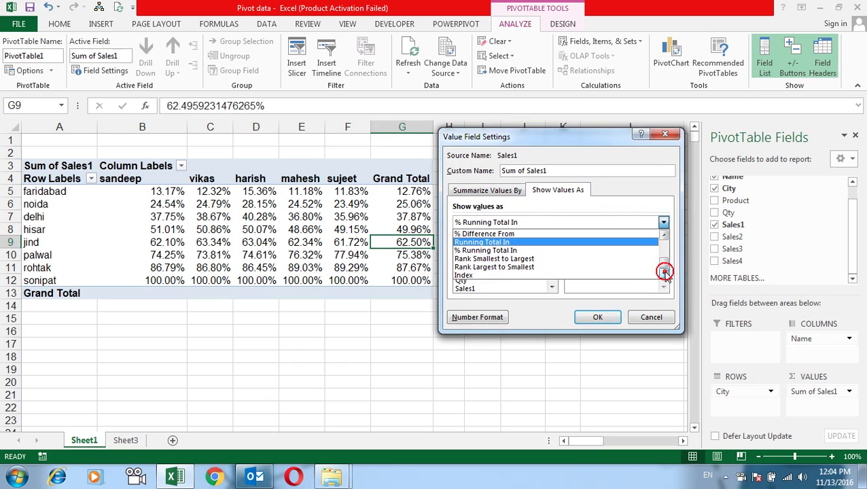
click(543, 268)
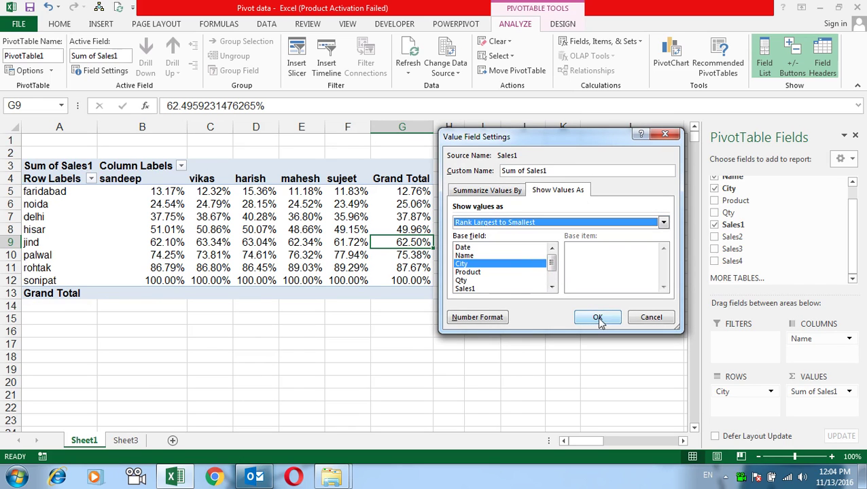
click(598, 320)
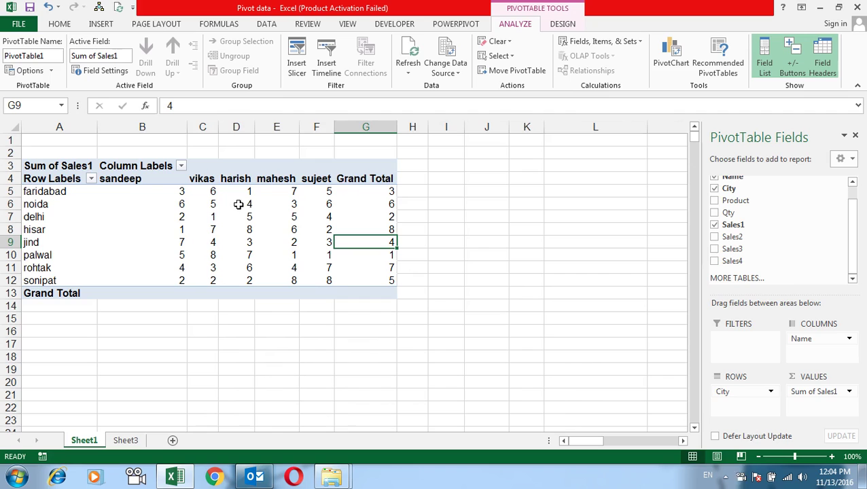
click(176, 233)
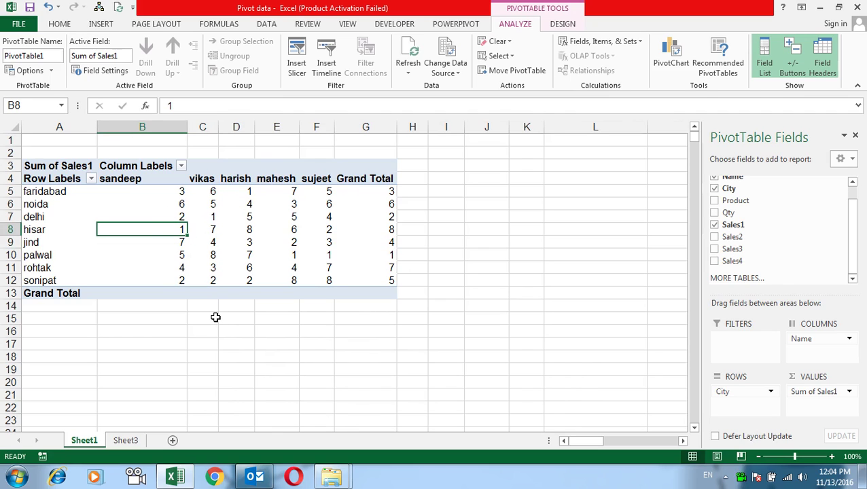
click(211, 217)
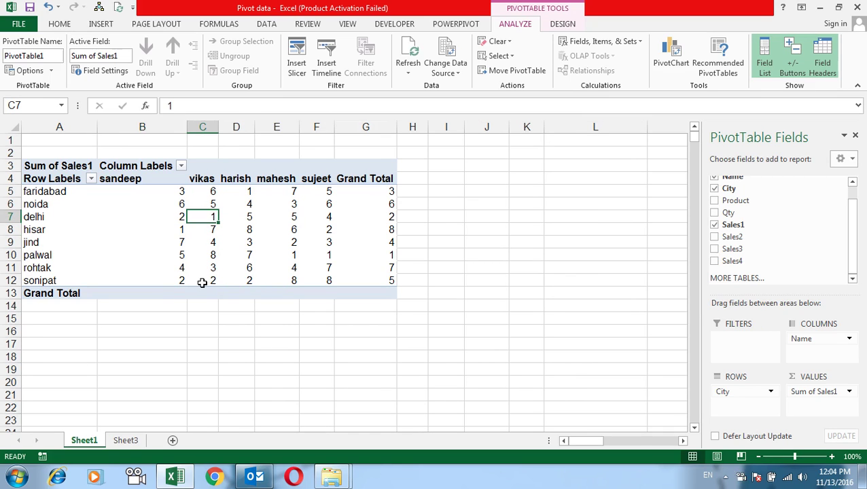
Change Sum of Sales1's Show Values As setting to Index.
click(845, 390)
click(822, 376)
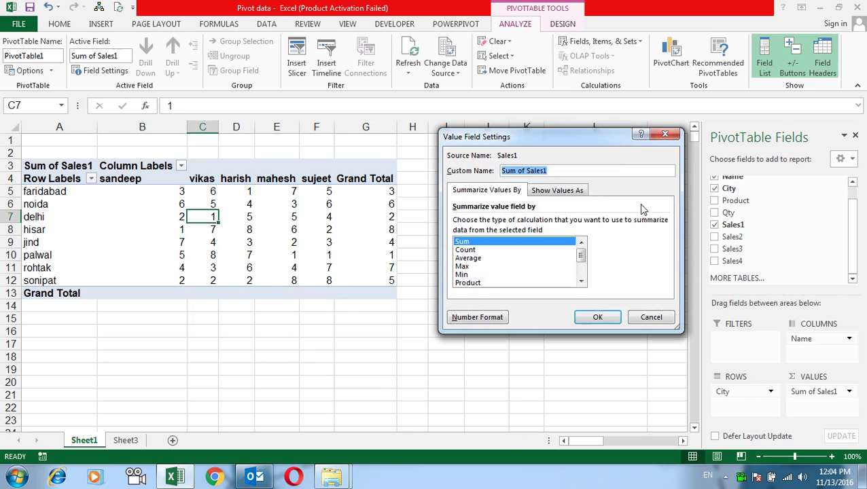
click(558, 190)
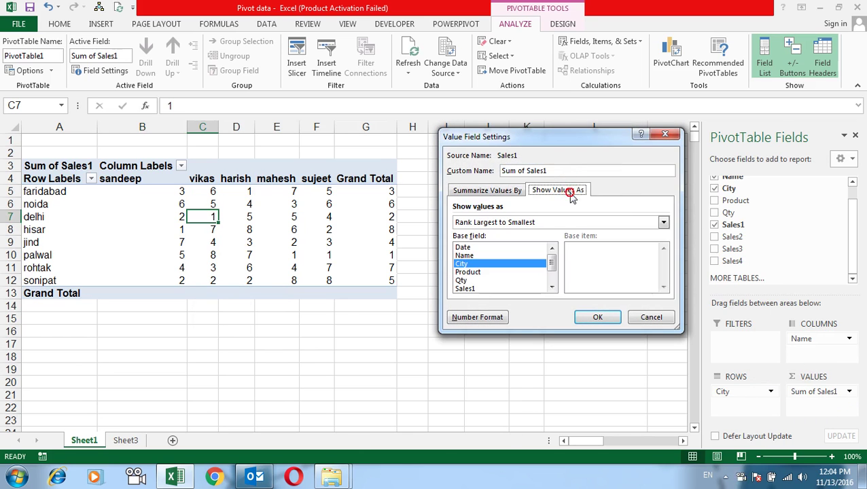
click(662, 223)
click(666, 274)
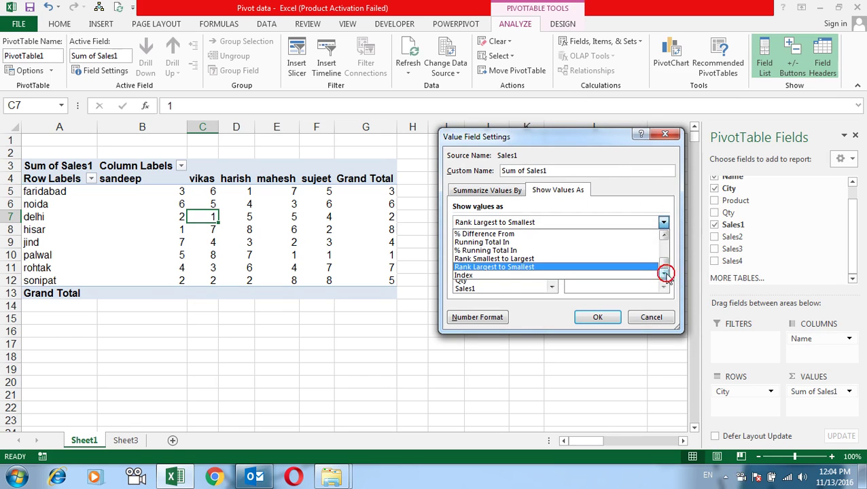
click(576, 276)
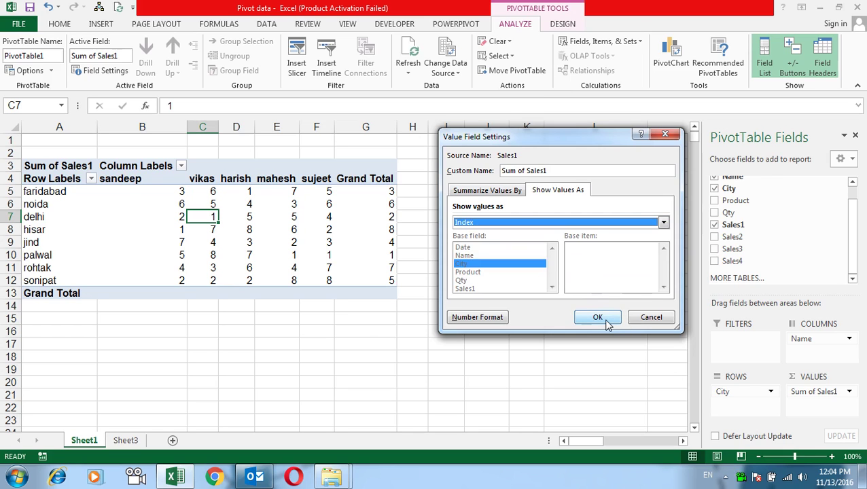
click(598, 318)
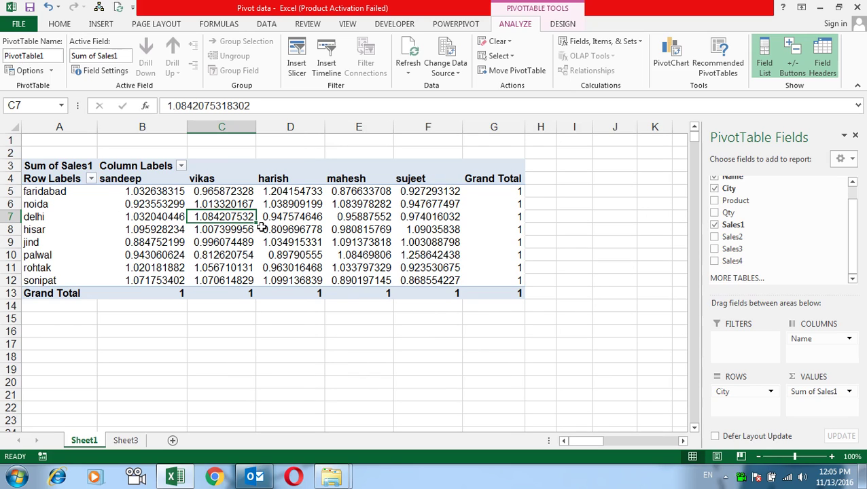
Inspect the delhi and hisar index values, such as delhi's for harish.
mouse_move(261, 227)
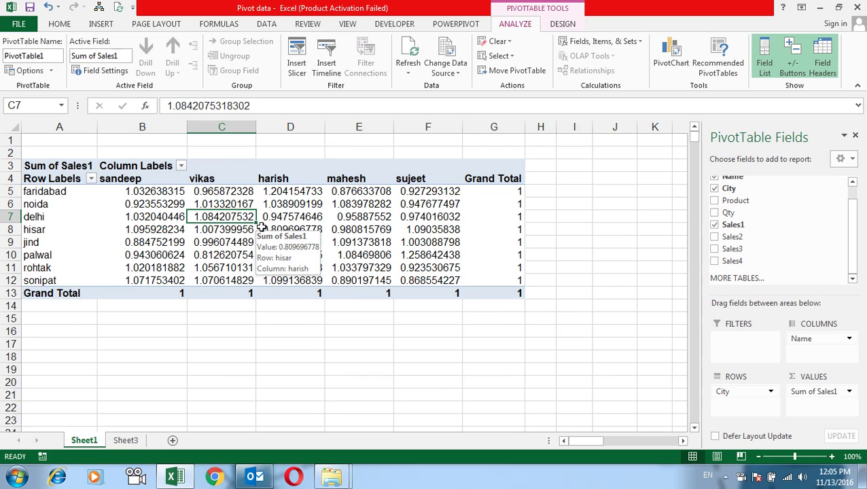
mouse_move(310, 254)
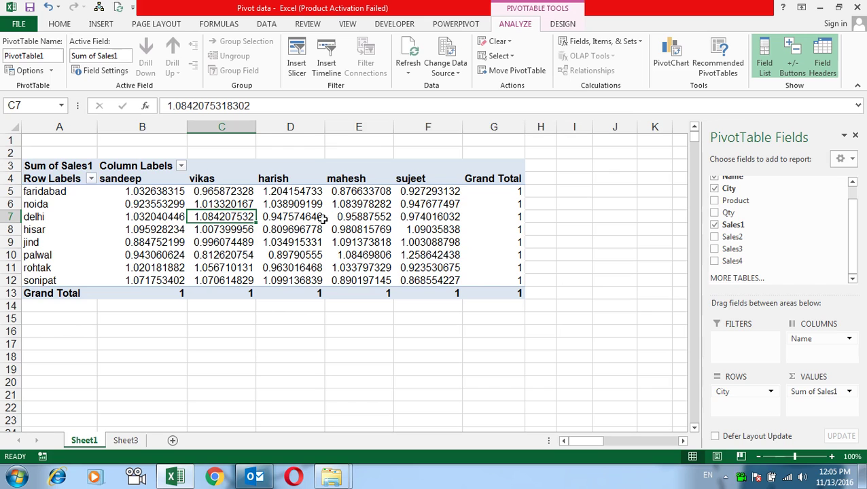
drag(345, 214, 239, 224)
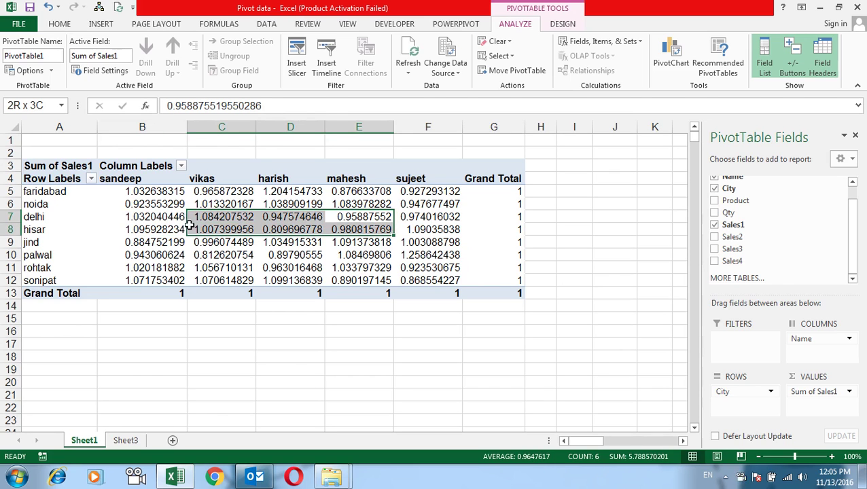
click(289, 216)
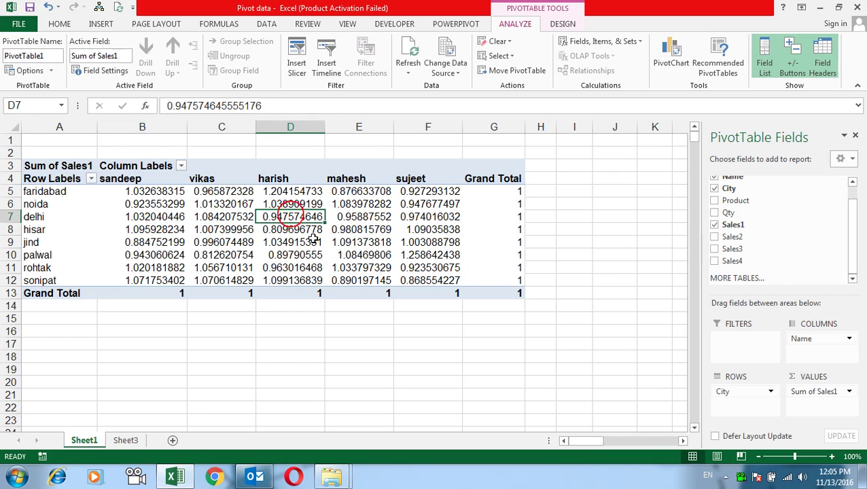
mouse_move(323, 258)
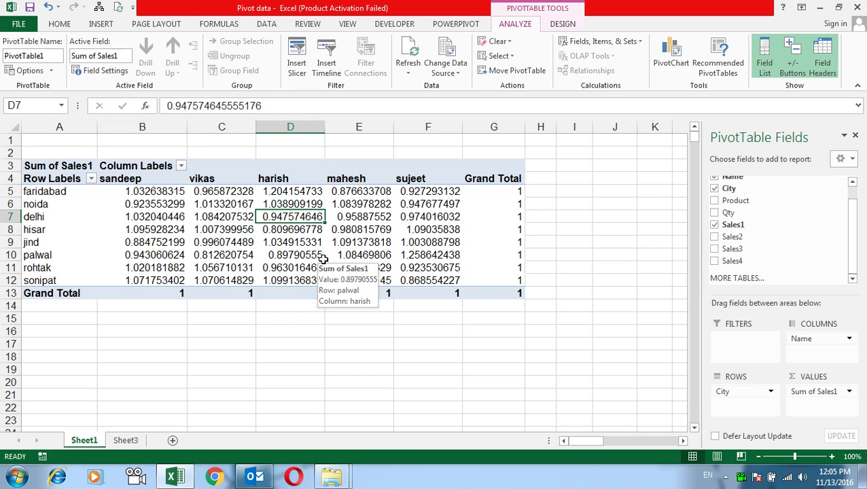
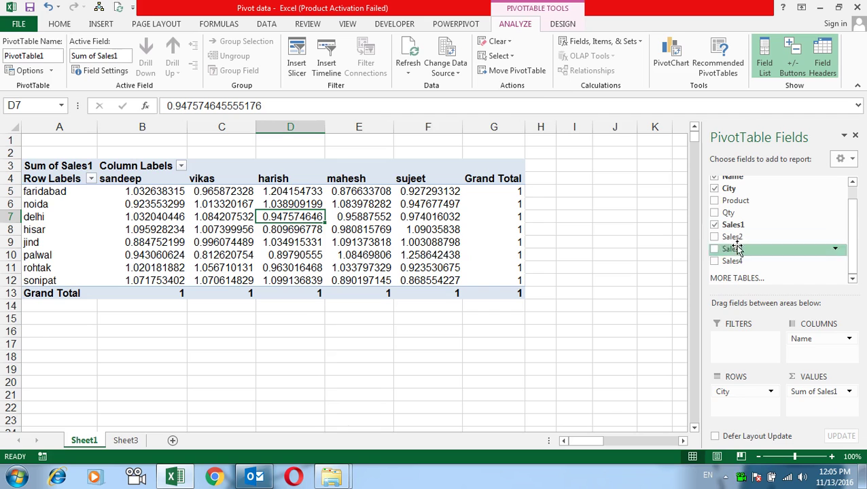
Set Sum of Sales1's Show Values As option to No Calculation.
click(830, 392)
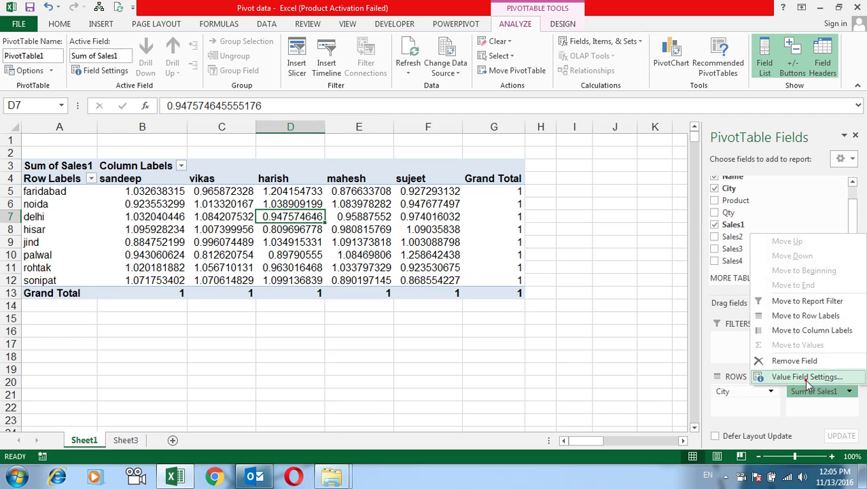
click(805, 378)
click(571, 190)
click(599, 222)
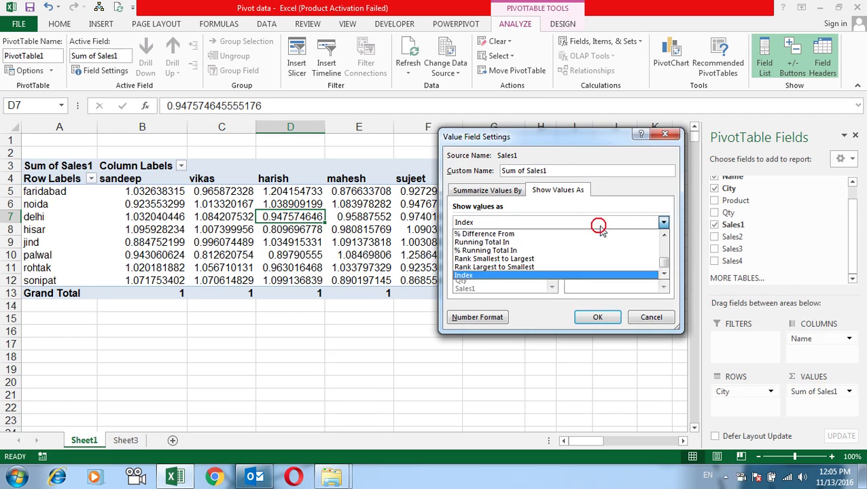
scroll(664, 264, up, 2)
scroll(664, 264, up, 2)
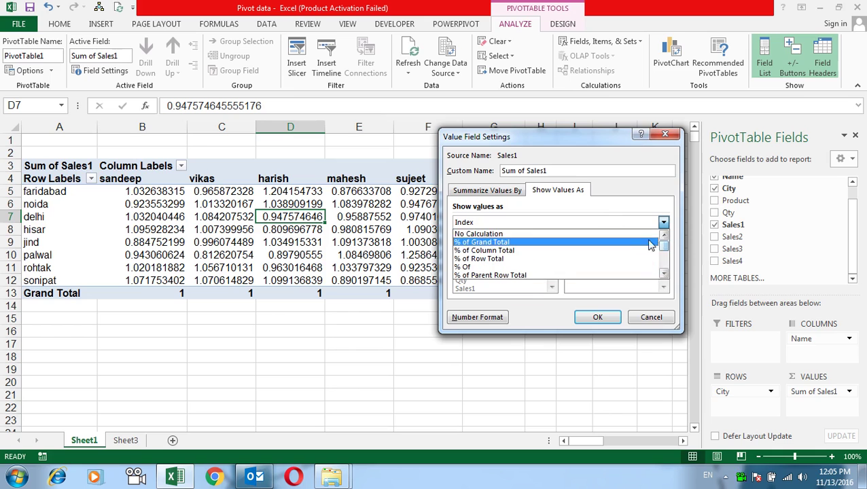
click(596, 234)
click(599, 317)
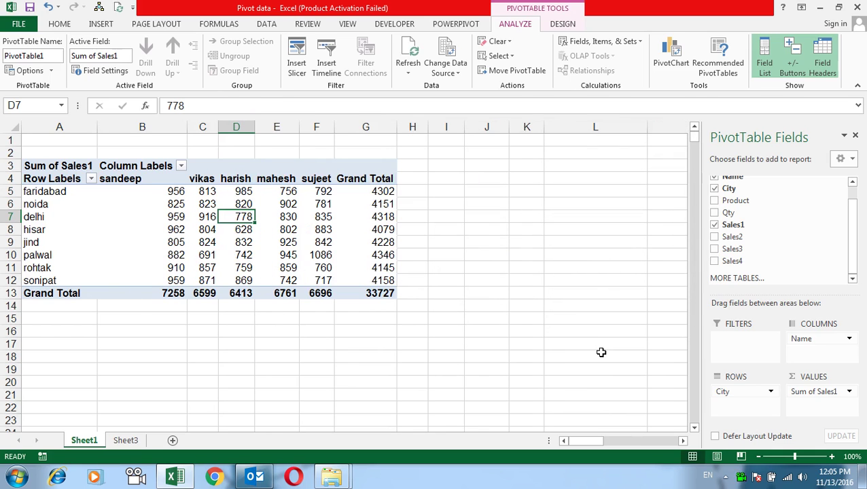
Check the delhi Grand Total and mahesh's palwal value in cell E10.
click(342, 216)
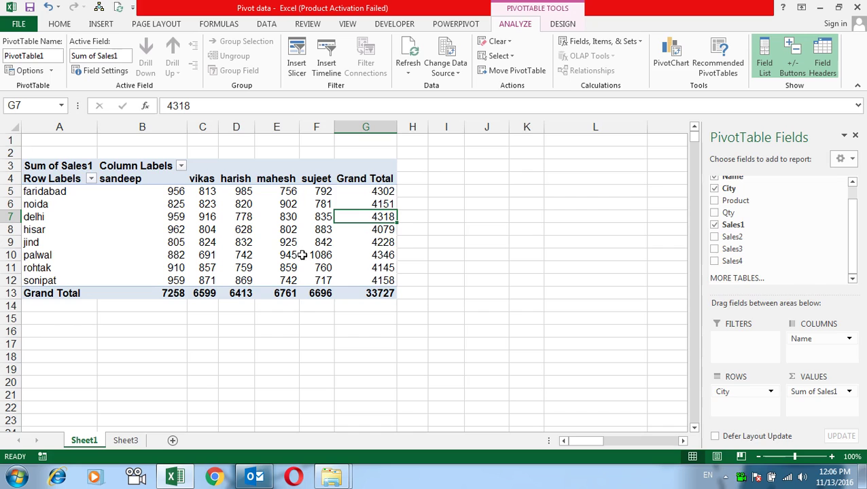
click(278, 254)
mouse_move(371, 280)
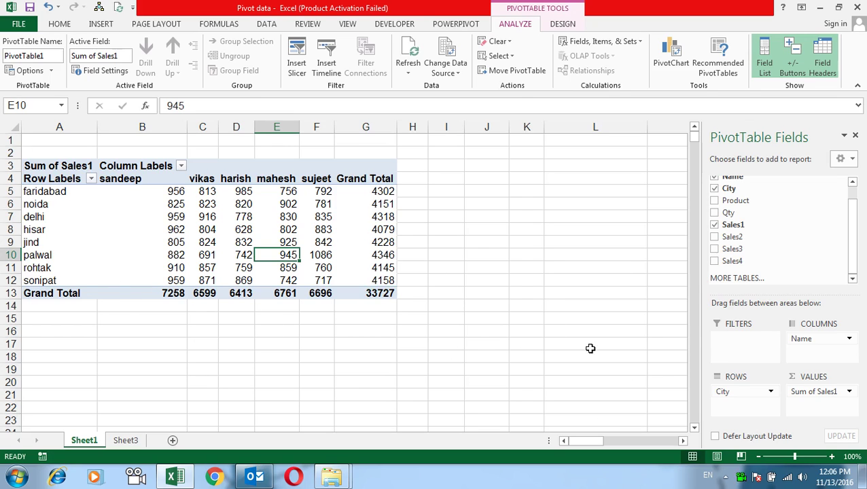
Rearrange the pivot with Name in rows, City as report filter and Product in columns.
drag(802, 339, 746, 401)
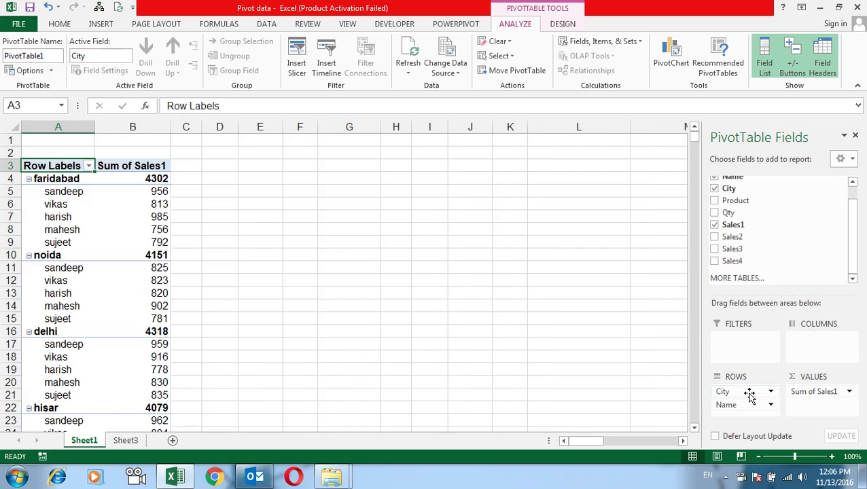
drag(737, 367, 737, 345)
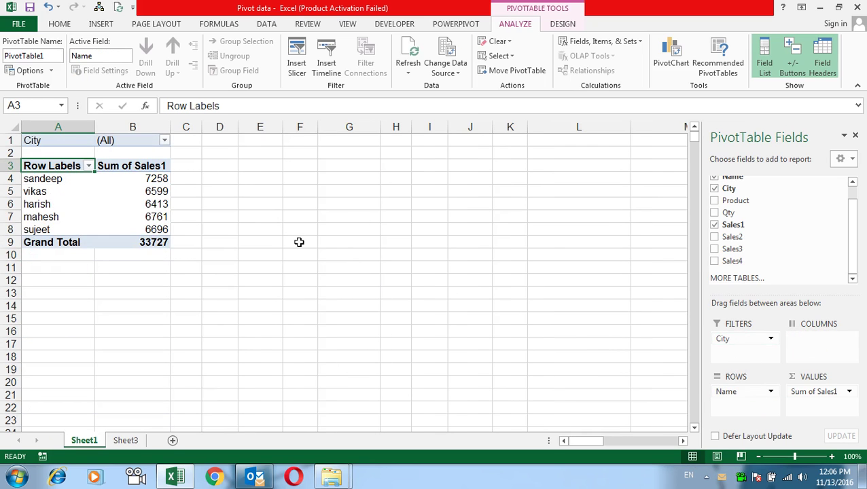
drag(736, 200, 835, 355)
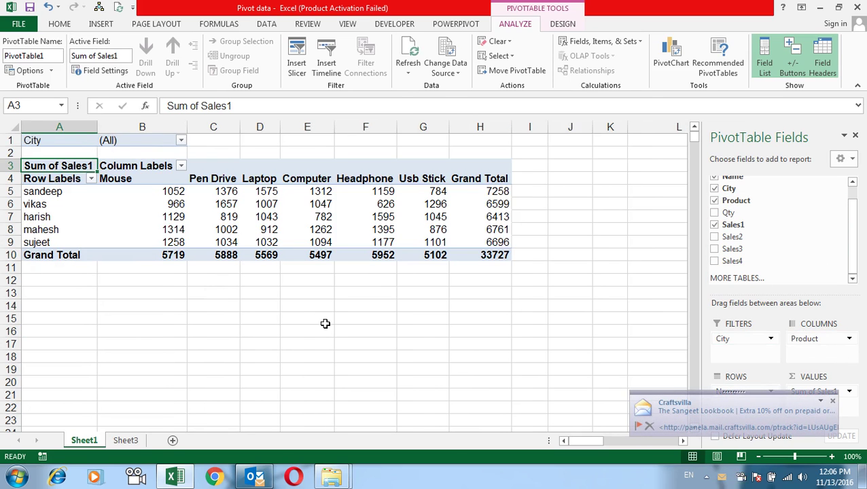
click(325, 324)
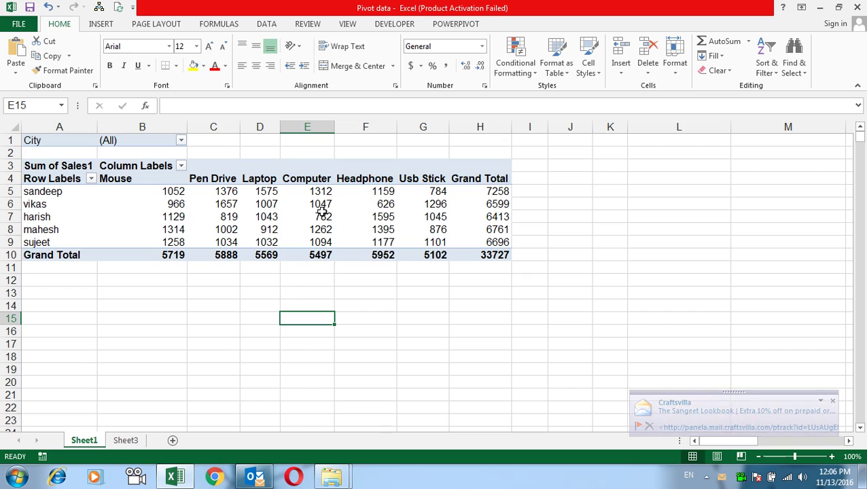
click(284, 213)
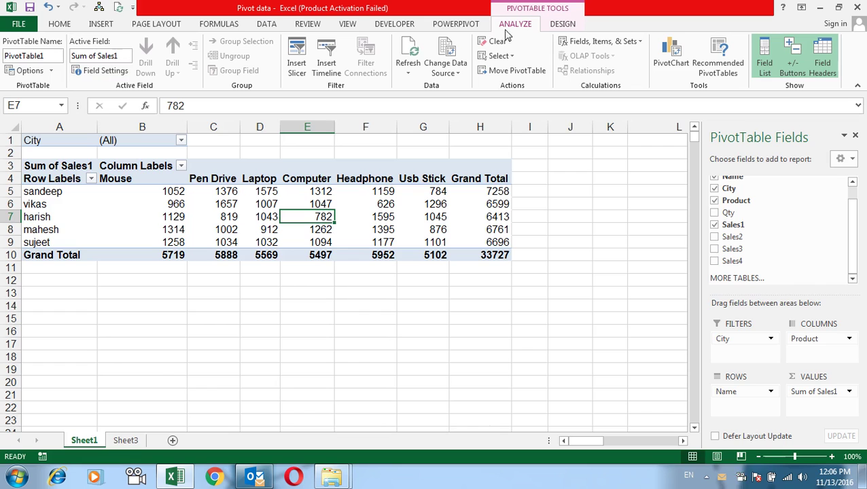
Generate report filter pages by City, one sheet per city.
click(51, 72)
click(80, 100)
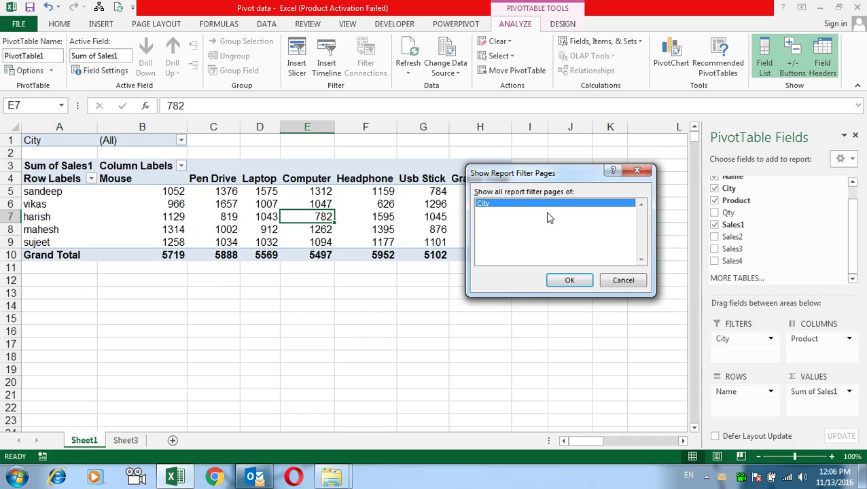
click(570, 282)
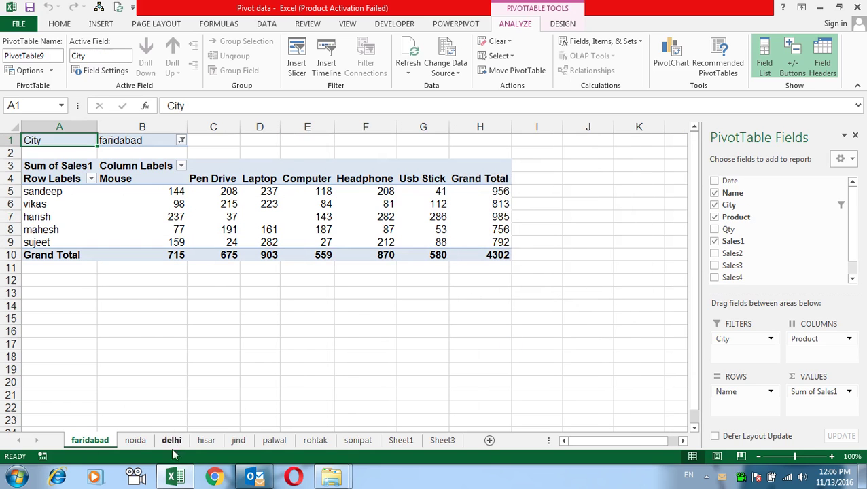
Review the new city sheets from sonipat back to faridabad.
click(358, 441)
click(315, 440)
click(274, 441)
click(238, 440)
click(207, 440)
click(175, 441)
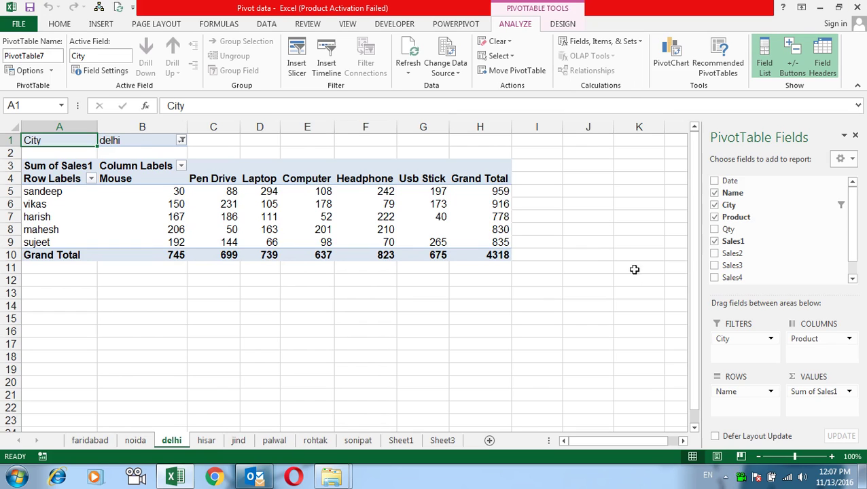
click(89, 440)
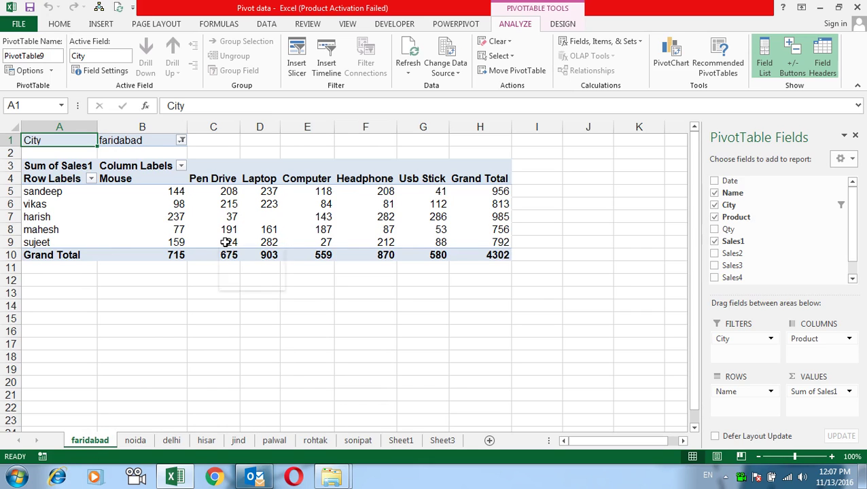
mouse_move(225, 242)
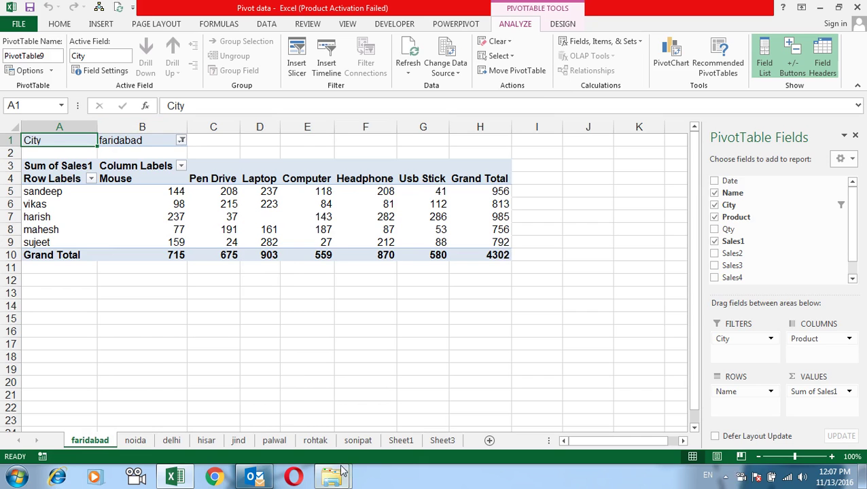
Group the city sheets faridabad through sonipat and delete them.
shift+click(353, 441)
key(alt+e)
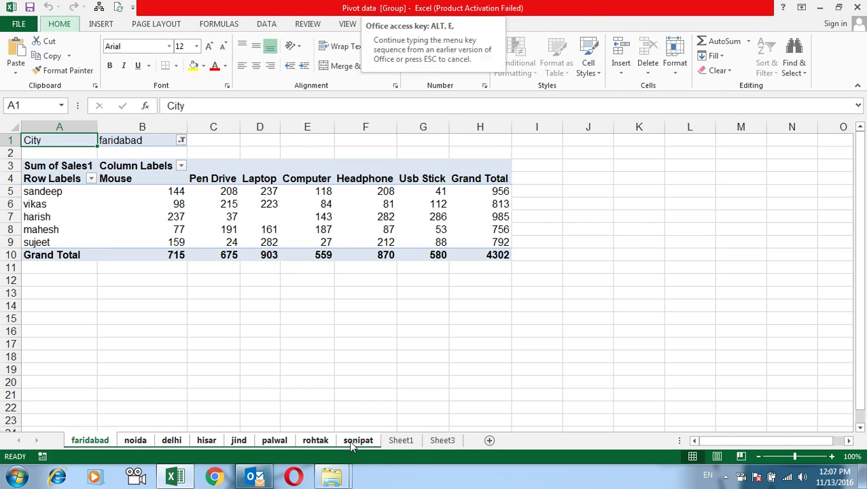
key(l)
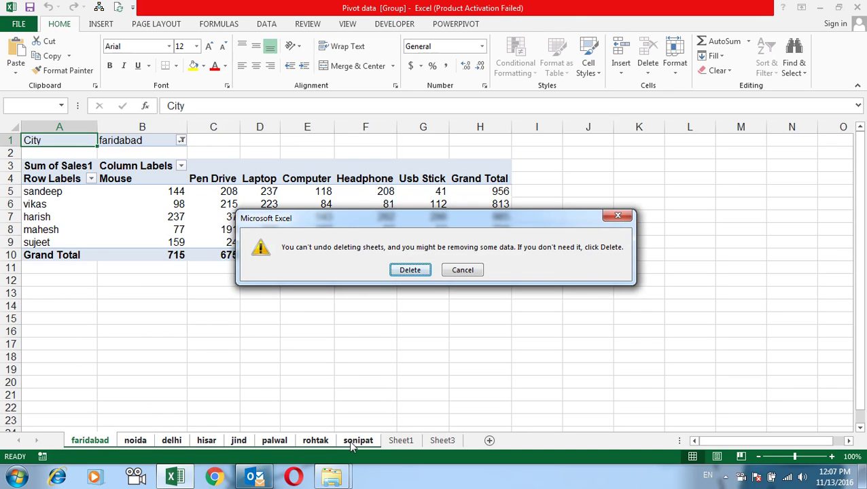
key(Return)
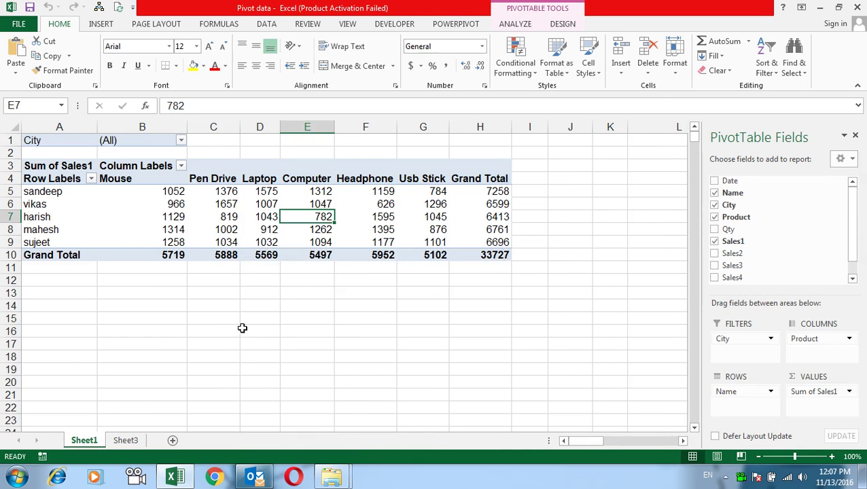
Give the pivot body A4:H10, Row Labels to Grand Total, cell borders.
click(242, 328)
mouse_move(31, 181)
mouse_down()
mouse_move(374, 229)
mouse_move(475, 253)
mouse_move(450, 254)
mouse_up()
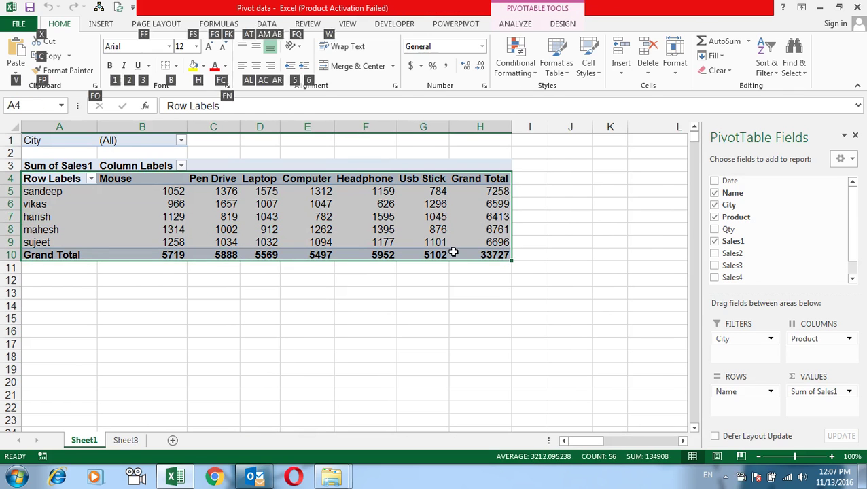
click(350, 319)
click(231, 227)
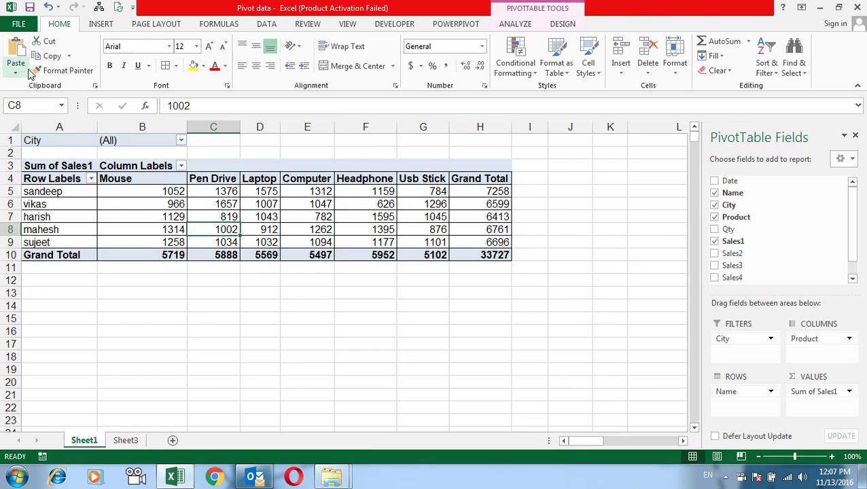
click(515, 24)
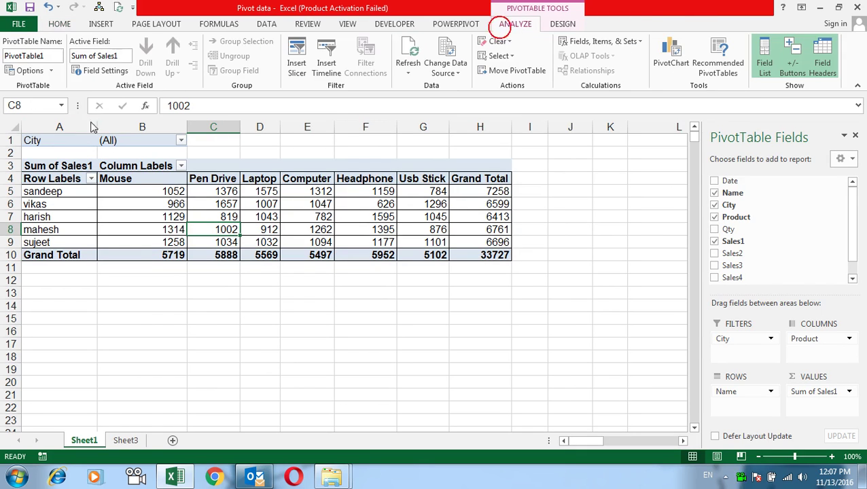
Recreate the City report filter pages, one sheet per city.
click(51, 71)
click(62, 102)
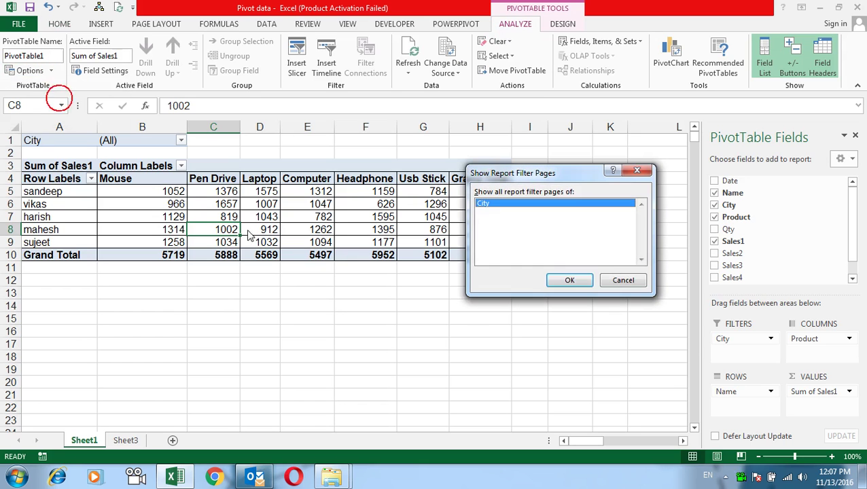
click(575, 280)
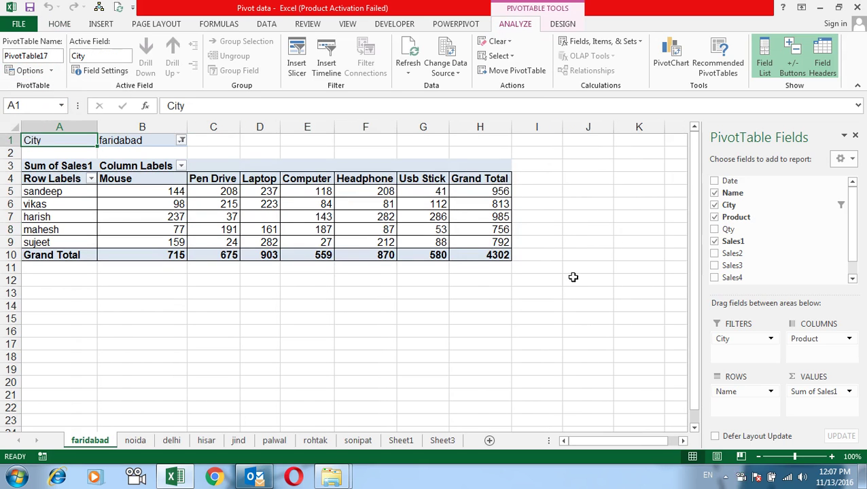
Review Sheet1 and the city sheets, then group faridabad through sonipat.
click(408, 442)
click(358, 442)
click(315, 441)
click(275, 442)
click(84, 443)
shift+click(358, 441)
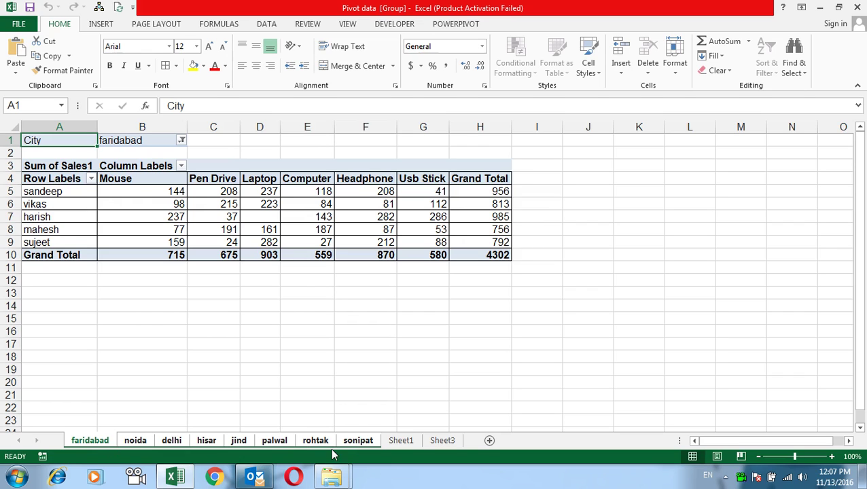
Paste the whole sheet back as values and clear the leftover row 3 labels.
click(9, 128)
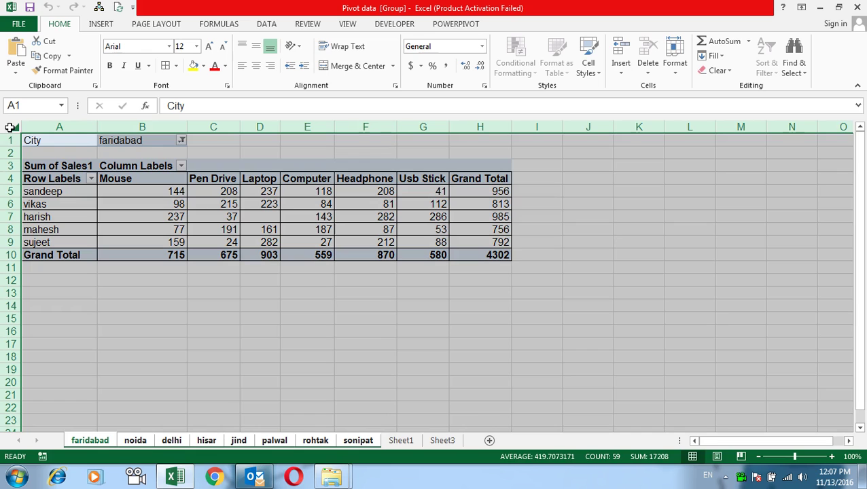
key(ctrl+c)
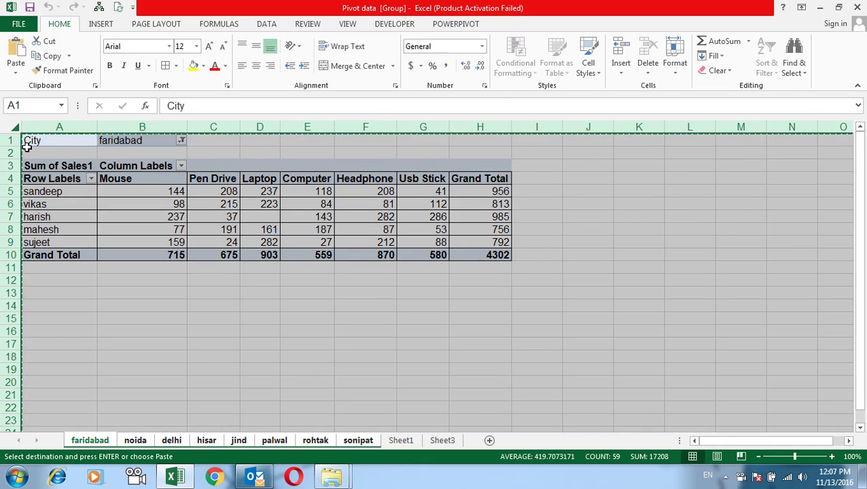
key(ctrl+alt+v)
key(v)
key(Return)
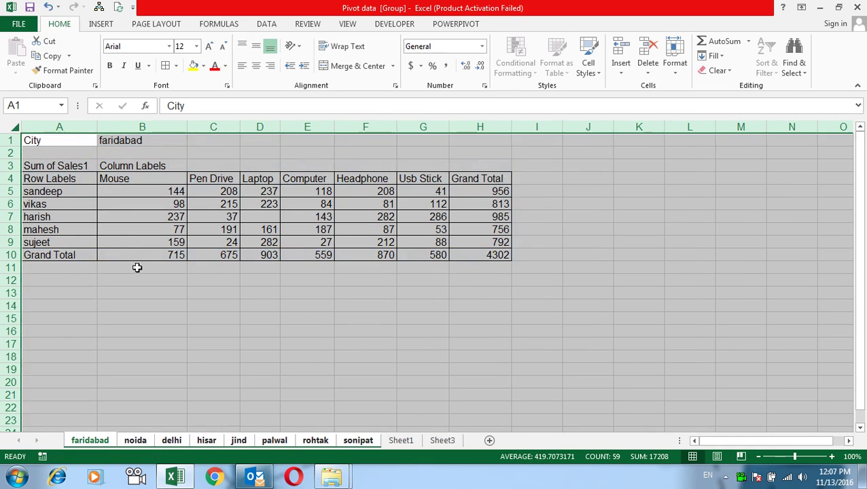
click(169, 305)
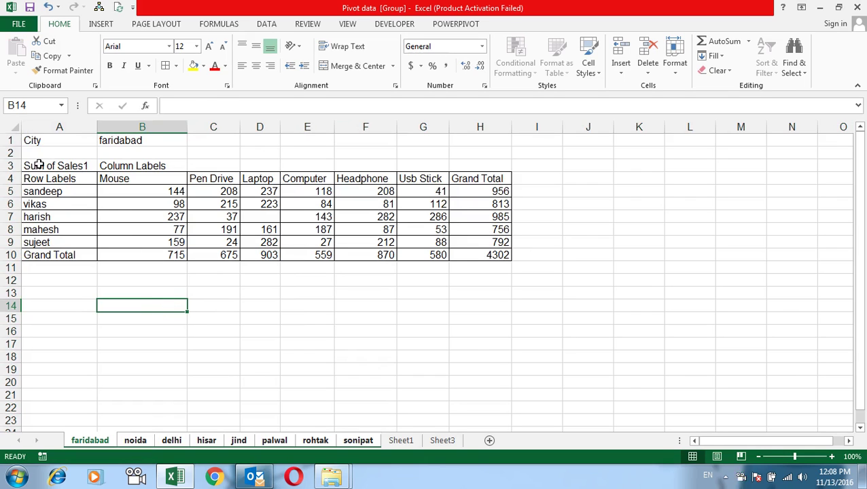
drag(35, 166, 173, 164)
key(Delete)
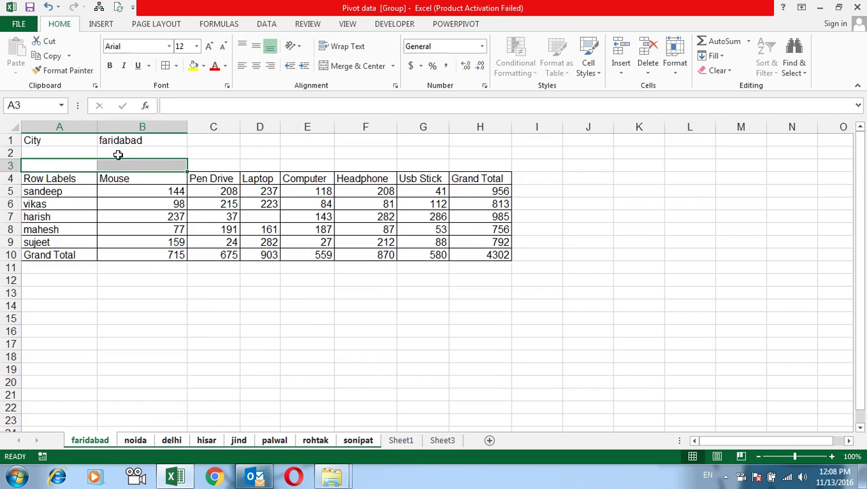
Merge A3:H3 into a bold, yellow-filled 'Sales Report' title.
mouse_move(80, 165)
mouse_down()
mouse_move(419, 177)
mouse_move(471, 165)
mouse_up()
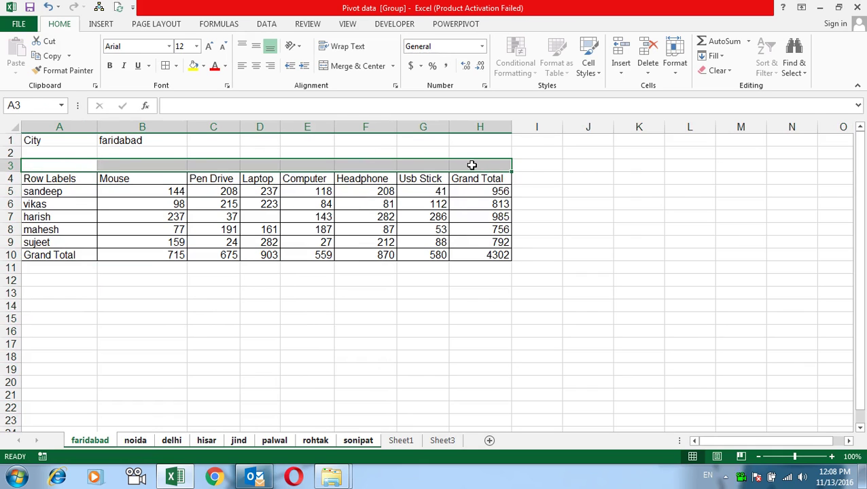
key(alt+h)
key(m)
text(c)
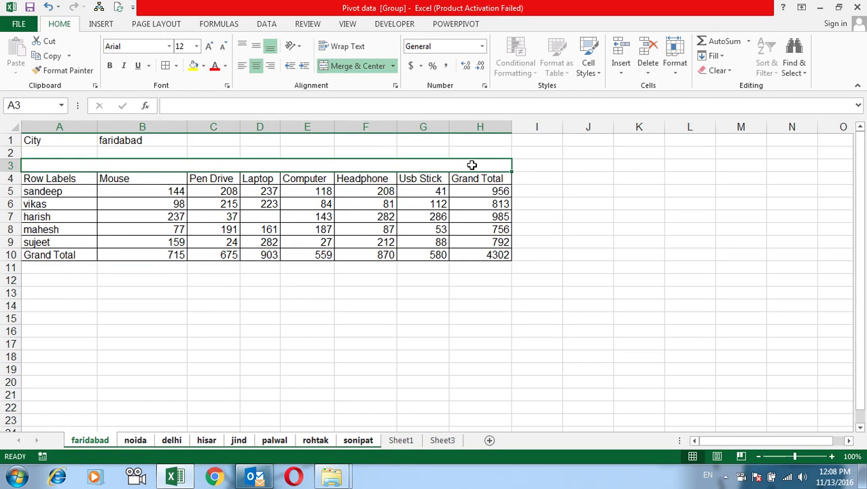
text(Sales Report)
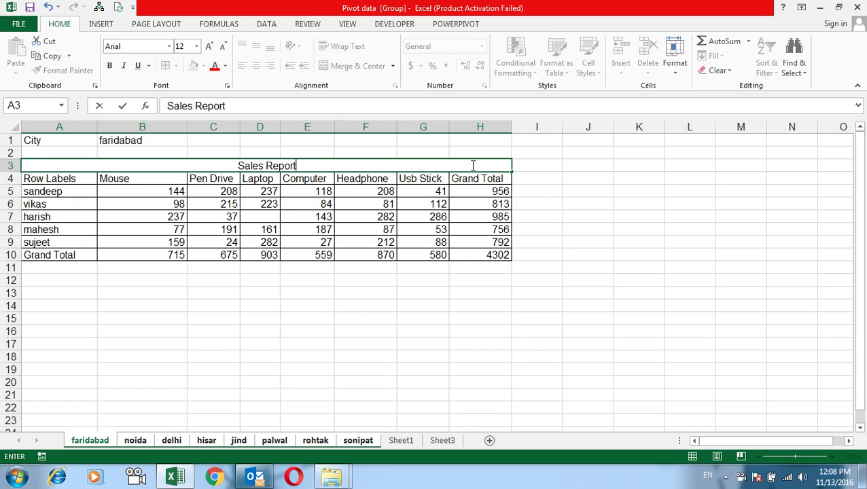
key(Return)
click(466, 165)
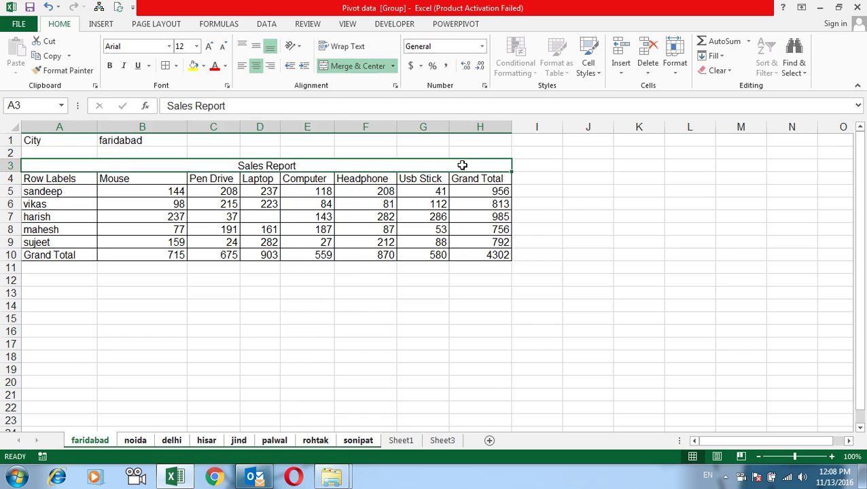
key(ctrl+b)
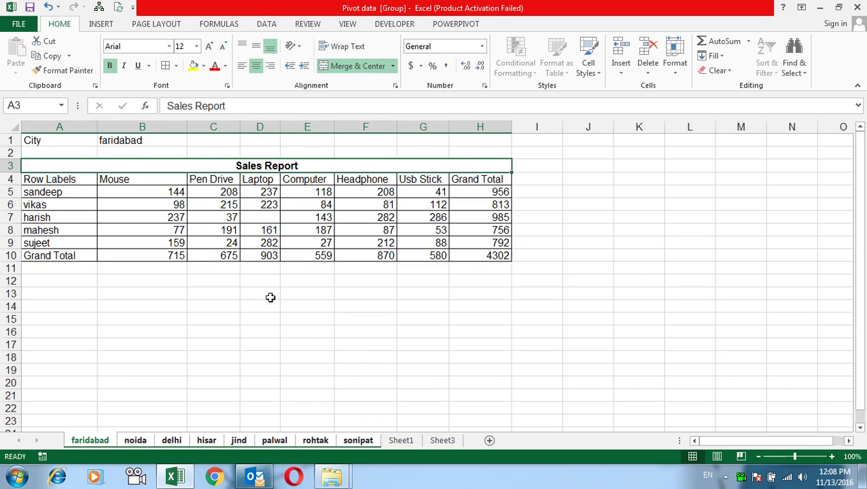
click(193, 66)
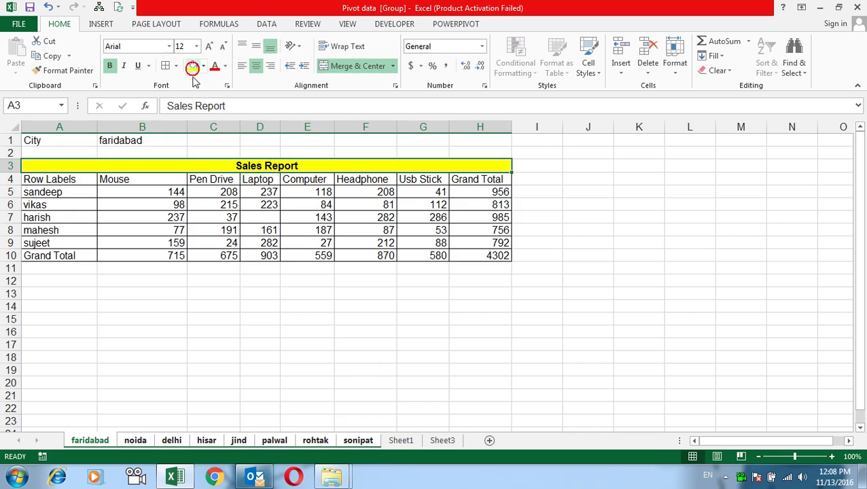
Bold the A4:H4 headers and rename A4 to 'Name'.
drag(60, 179, 477, 181)
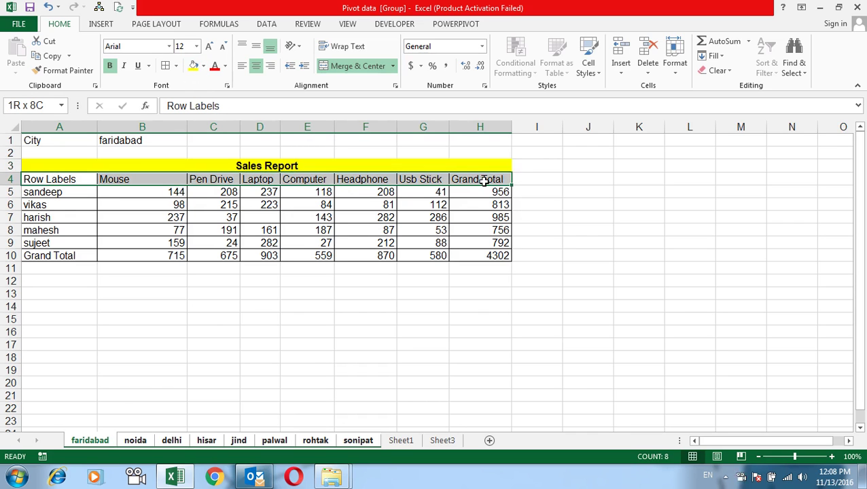
key(ctrl+b)
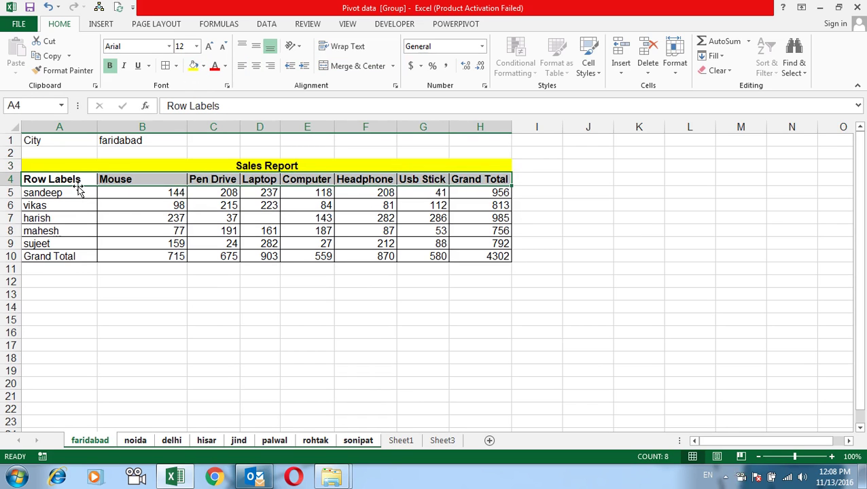
click(72, 179)
text(B)
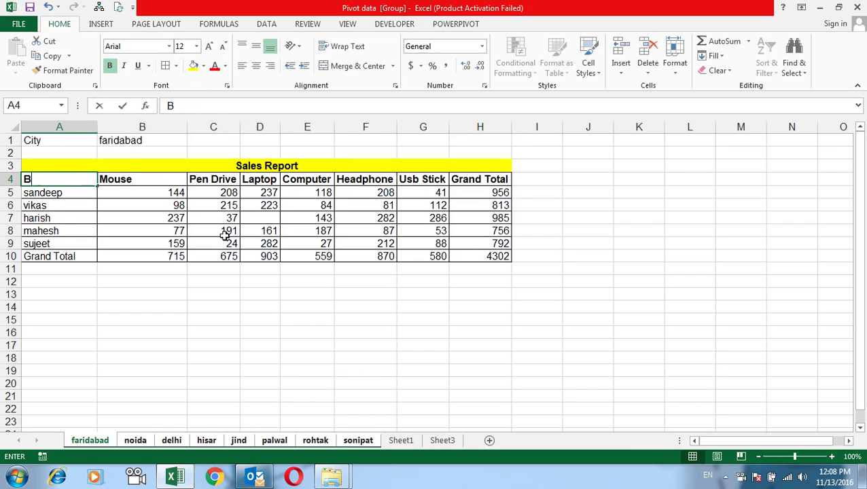
key(BackSpace)
text(Nam)
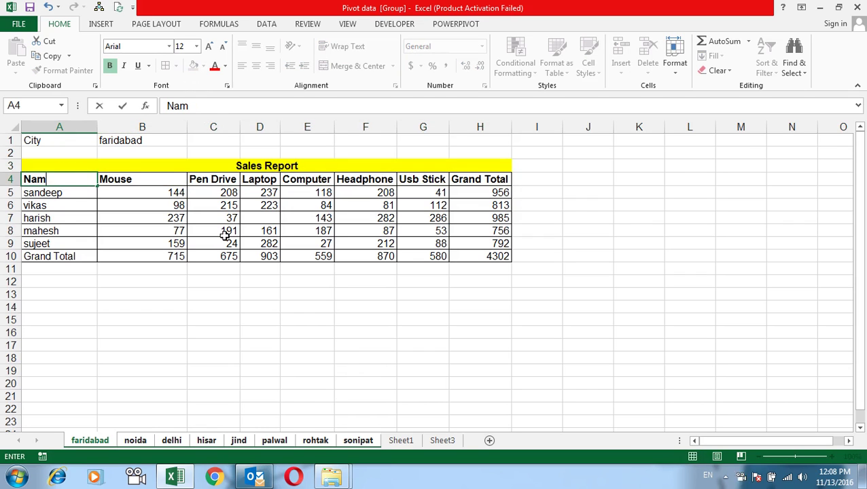
text(e)
key(Return)
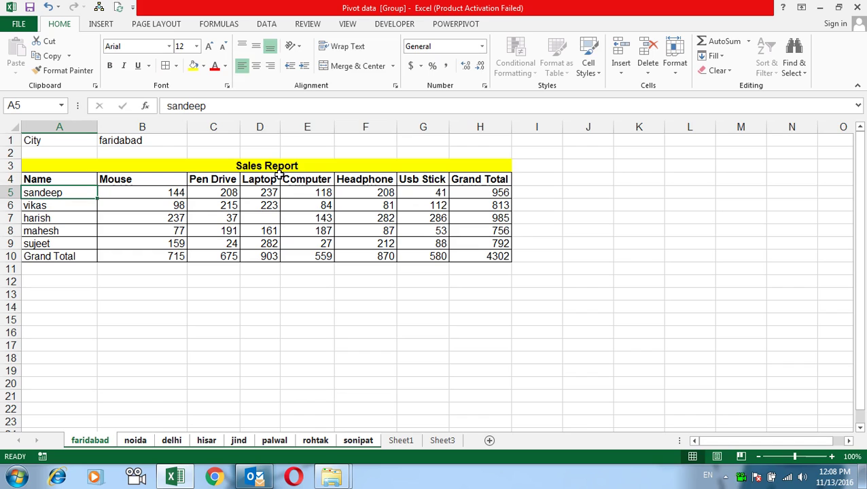
click(265, 169)
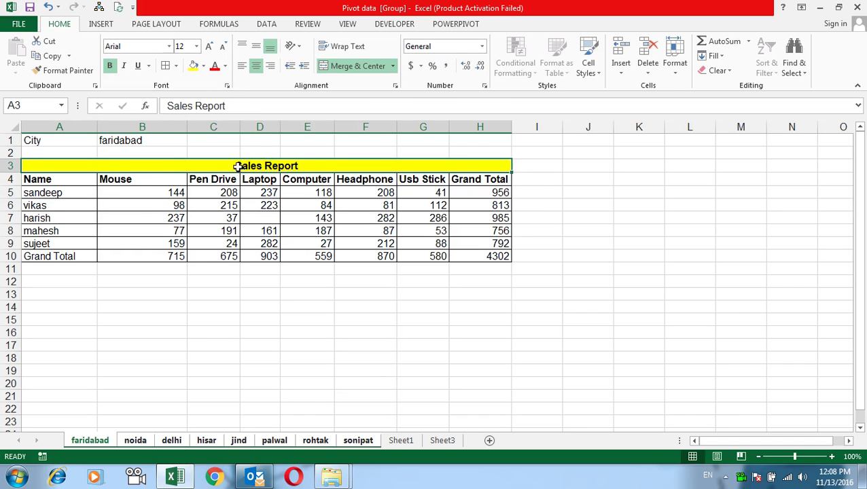
click(263, 319)
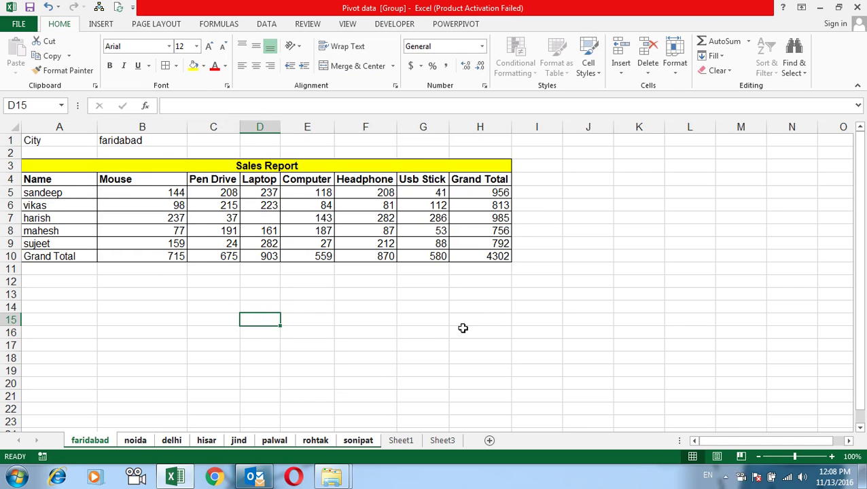
Check the noida through sonipat sheets, then select Sheet1 to ungroup them.
click(135, 441)
click(171, 441)
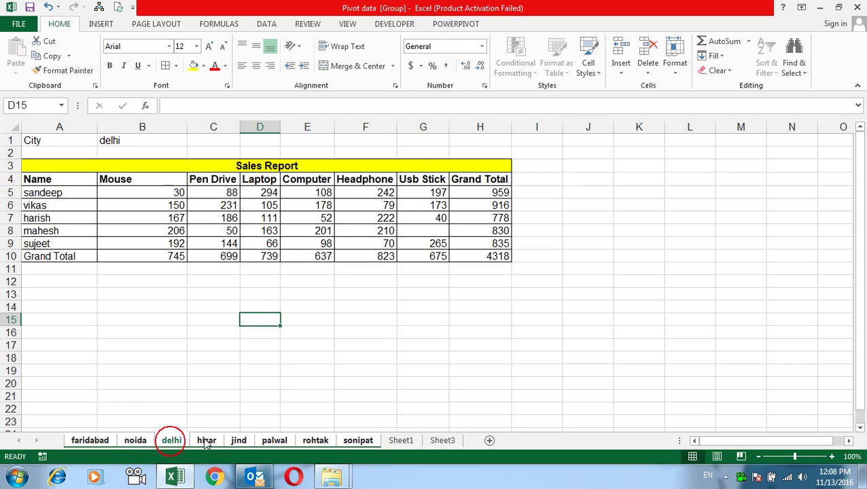
click(206, 442)
click(238, 441)
click(284, 441)
click(315, 441)
click(358, 441)
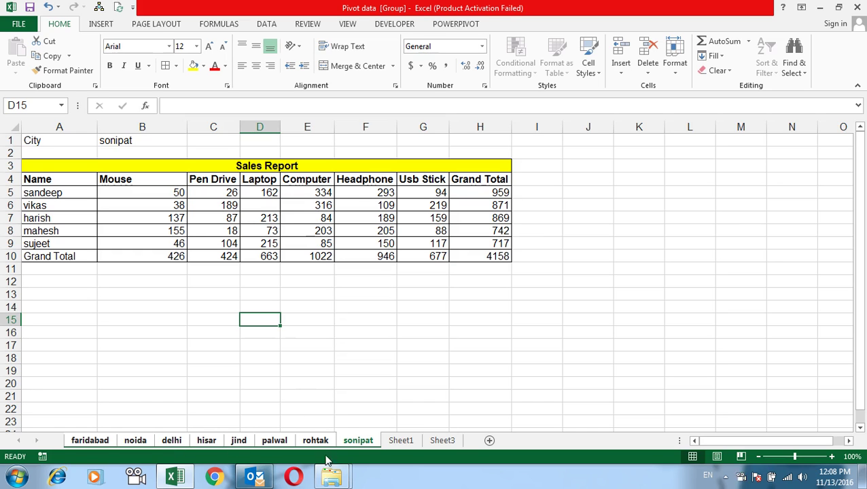
click(401, 440)
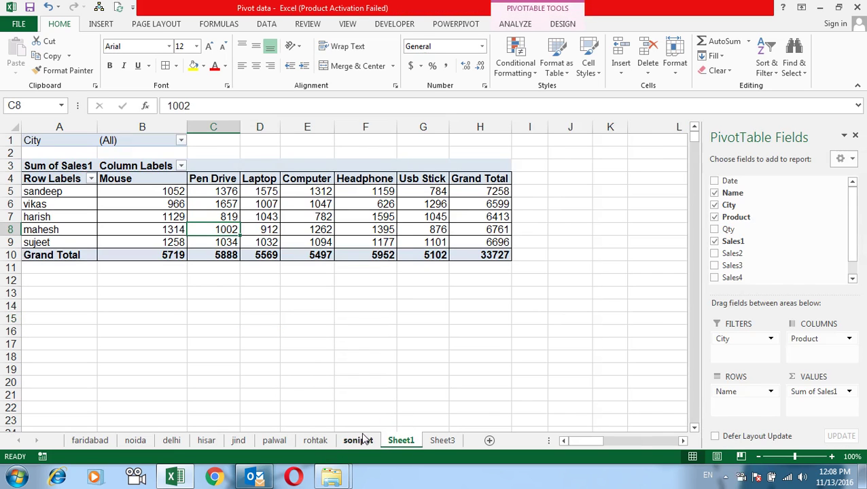
Step back through the city sheets from sonipat to faridabad, confirming the Sales Report layout.
click(358, 441)
click(315, 441)
click(275, 441)
click(239, 441)
click(216, 441)
click(171, 441)
click(136, 441)
click(97, 440)
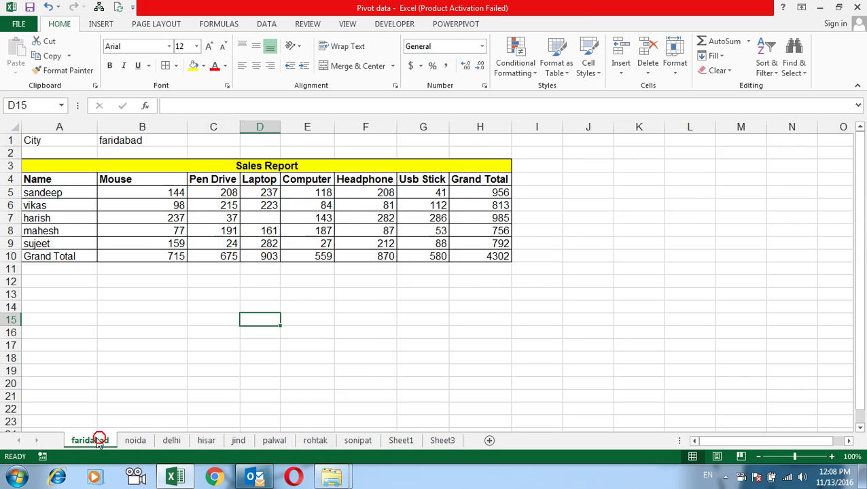
click(107, 362)
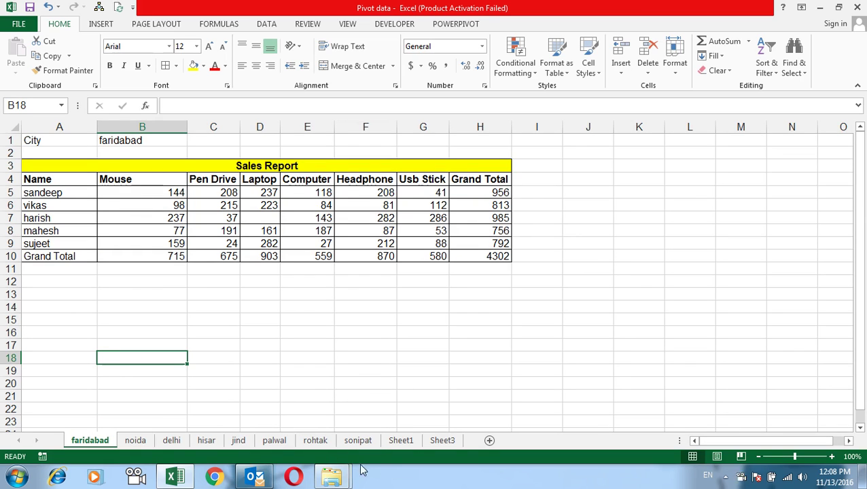
Group faridabad through sonipat and delete all eight city sheets.
shift+click(365, 442)
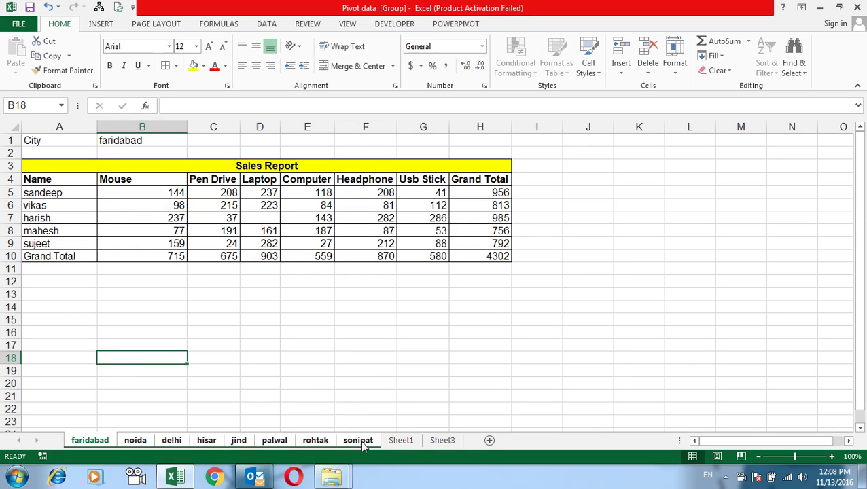
key(alt+h)
key(d)
key(s)
key(Return)
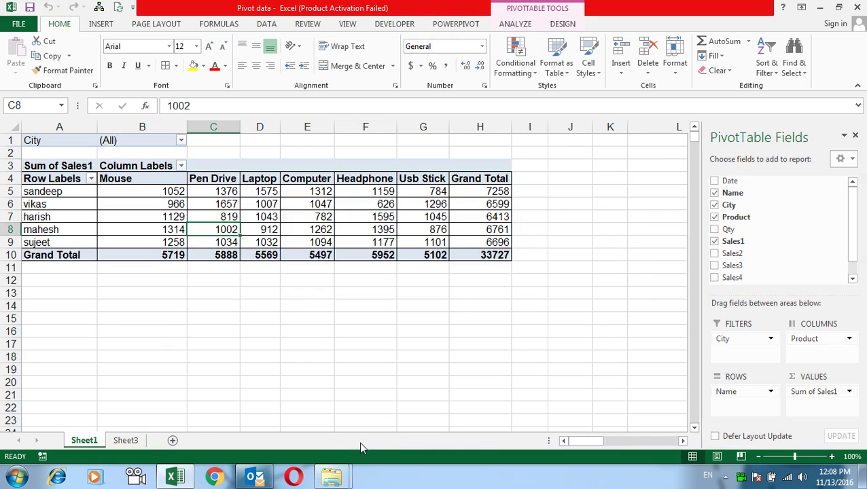
Remove all borders from the pivot body A4:H10.
click(540, 325)
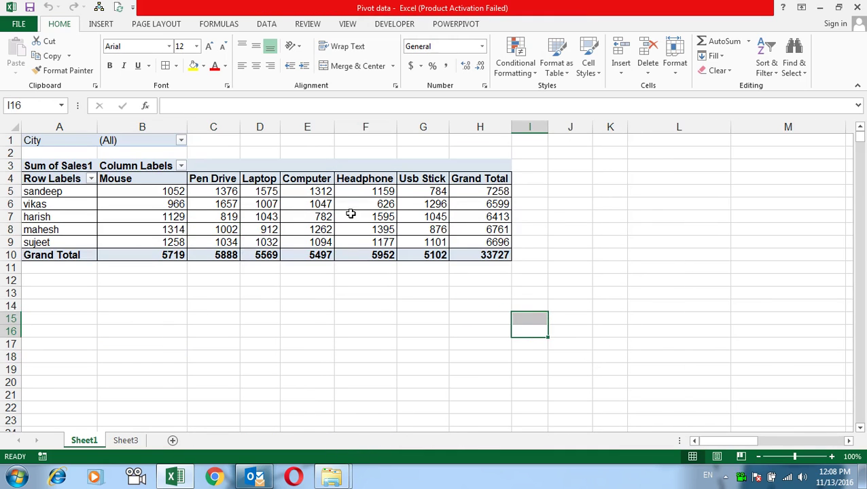
click(273, 212)
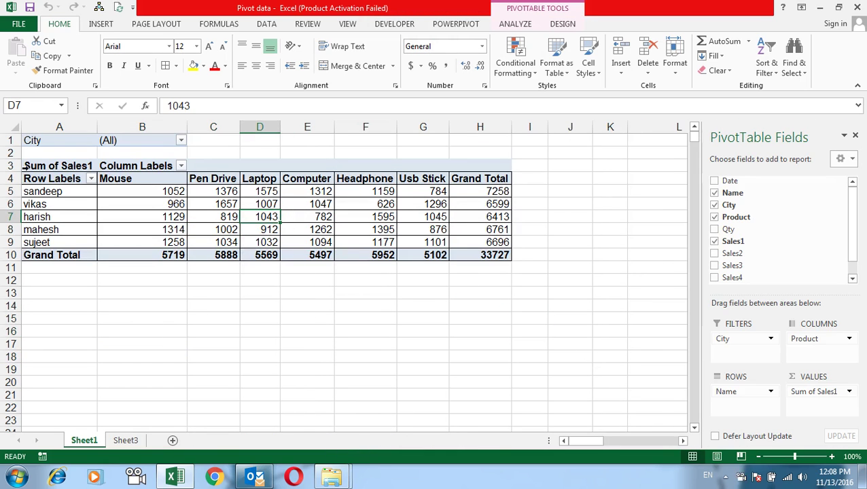
drag(50, 178, 479, 253)
key(alt)
key(h)
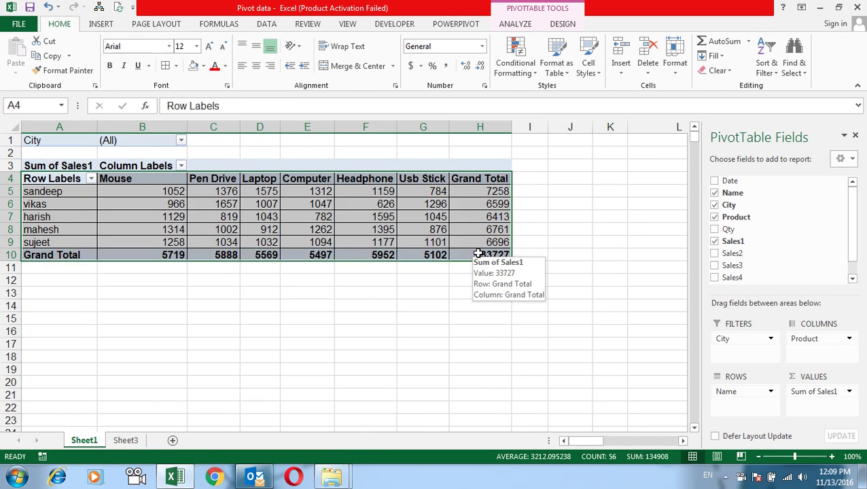
key(alt)
key(h)
key(b)
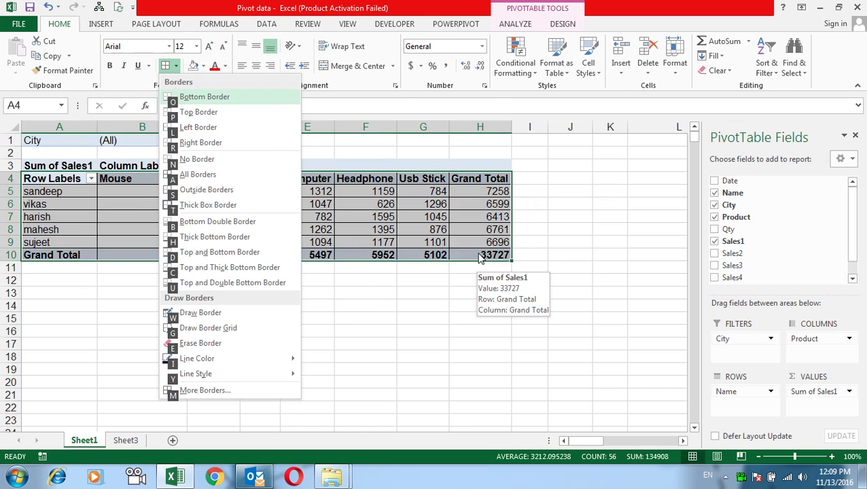
key(Escape)
click(437, 317)
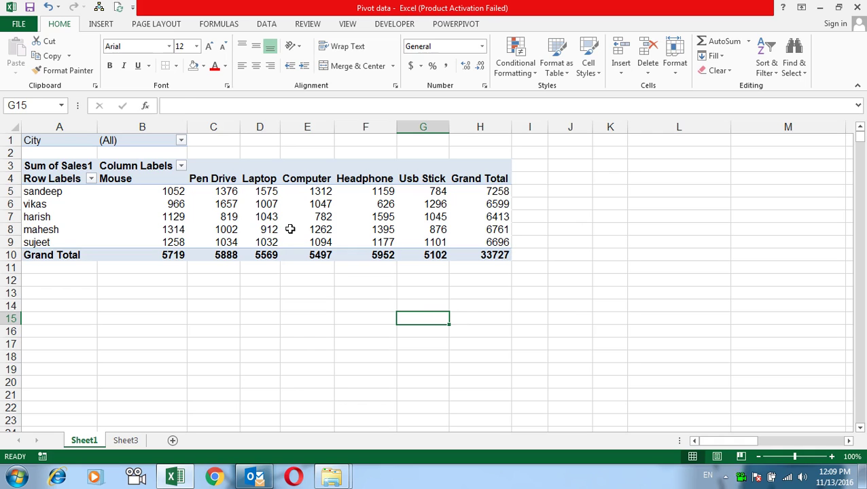
Move City from the report filter into the rows beneath Name.
click(230, 218)
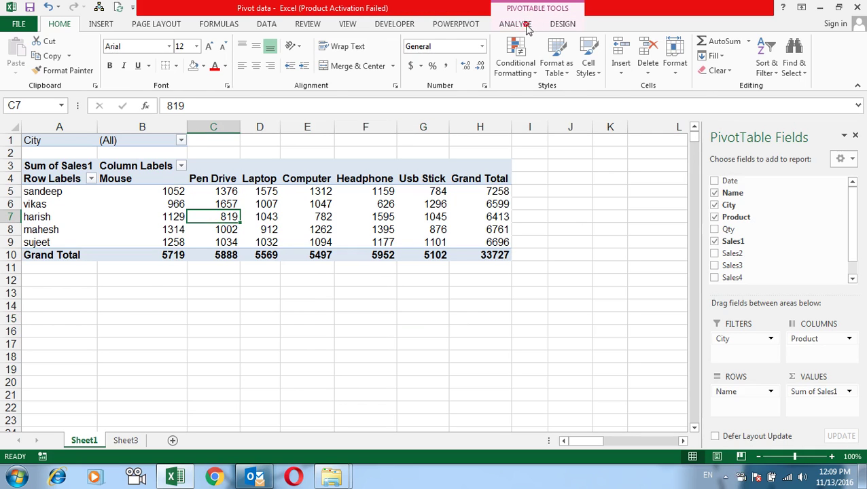
click(527, 28)
click(564, 25)
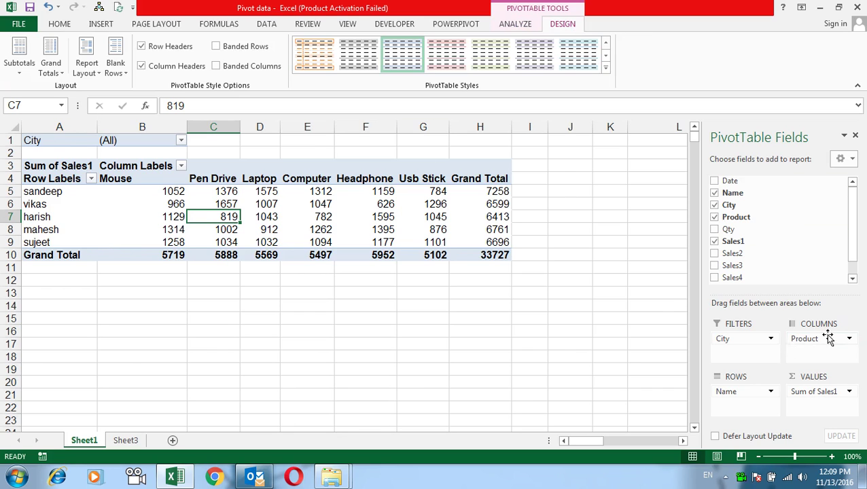
drag(746, 343, 742, 405)
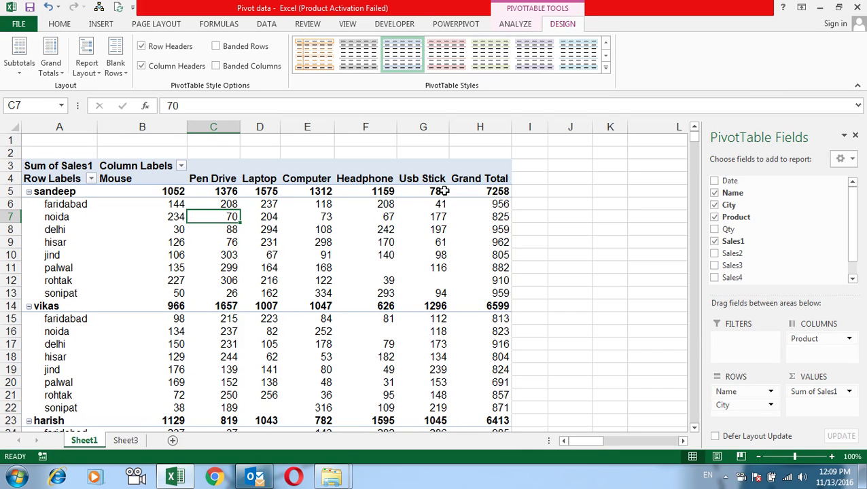
Try the subtotal settings: none, at the bottom, then at the top of each name group.
click(19, 58)
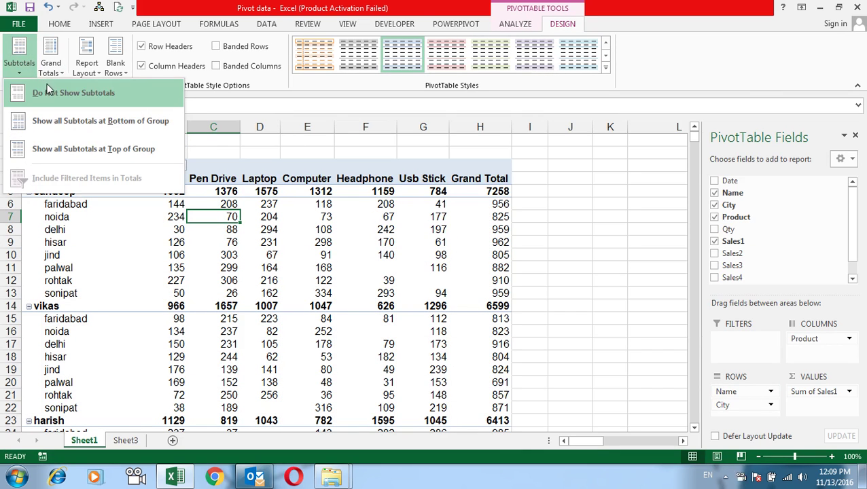
click(49, 90)
click(20, 65)
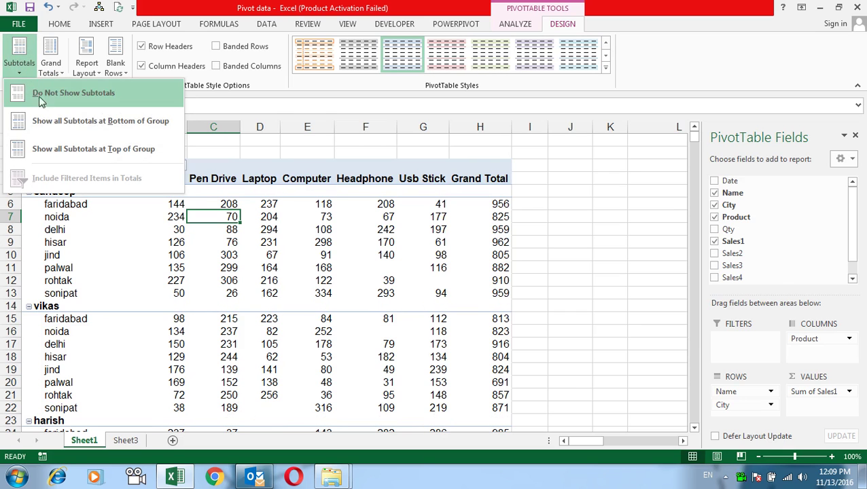
click(71, 122)
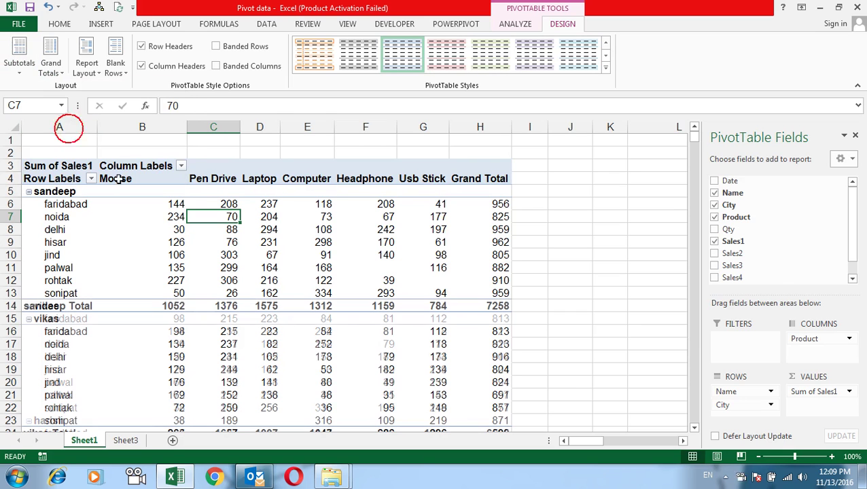
click(25, 67)
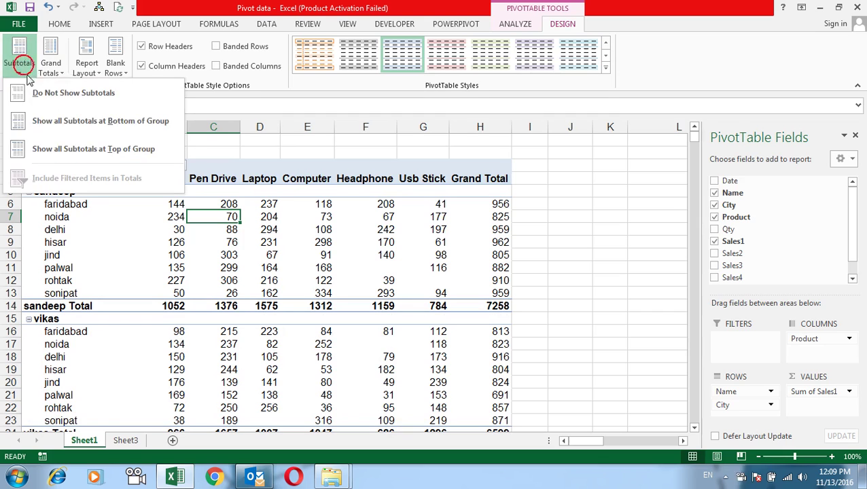
click(62, 141)
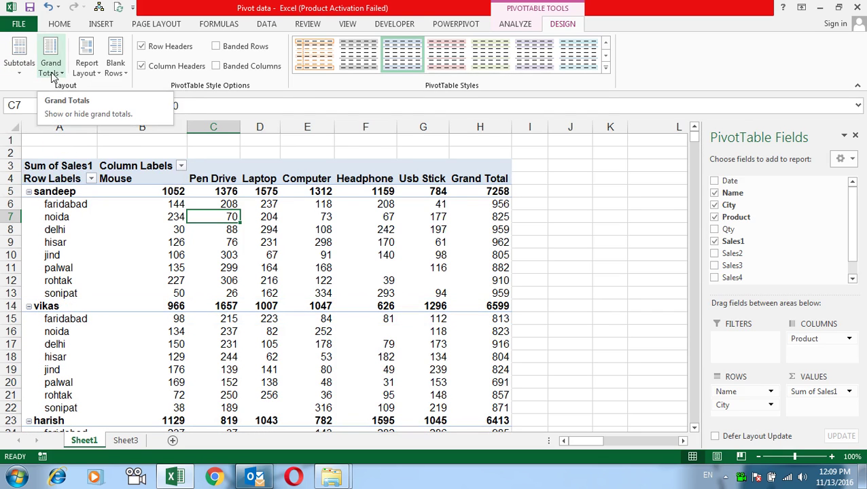
Cycle Grand Totals through Off and On for Rows and Columns, ending on On for Rows Only.
drag(468, 202, 482, 289)
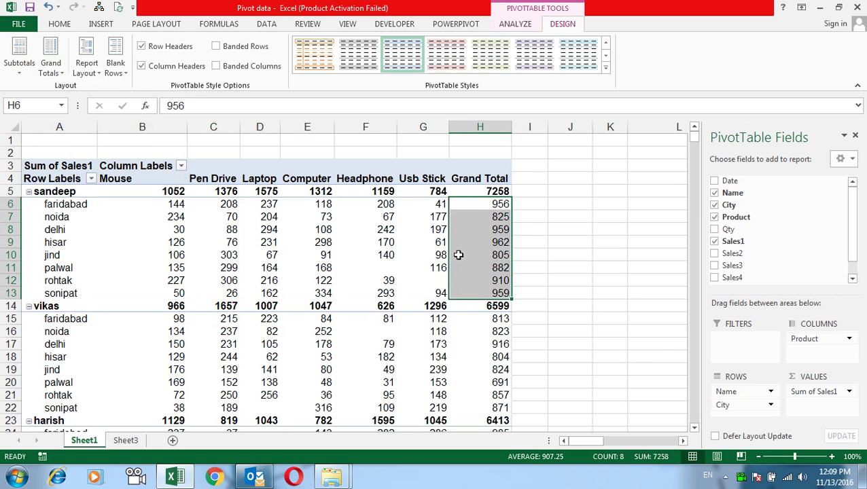
scroll(456, 255, down, 4)
scroll(436, 264, down, 10)
scroll(236, 306, up, 3)
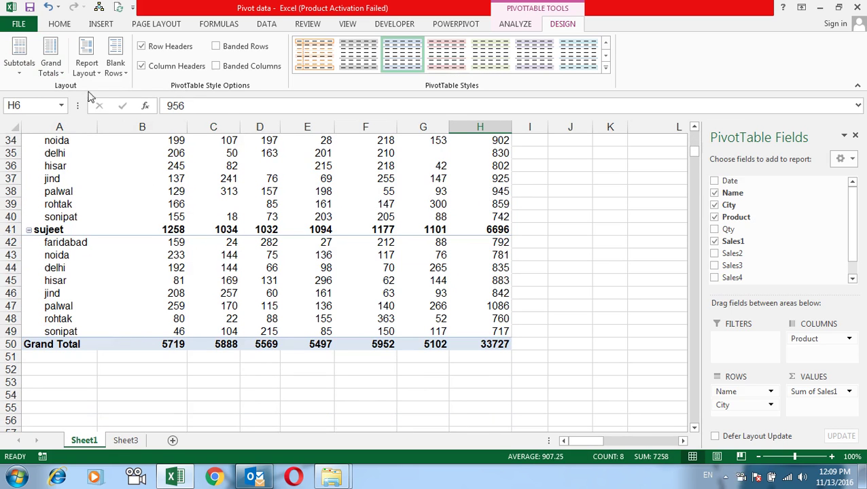
click(55, 58)
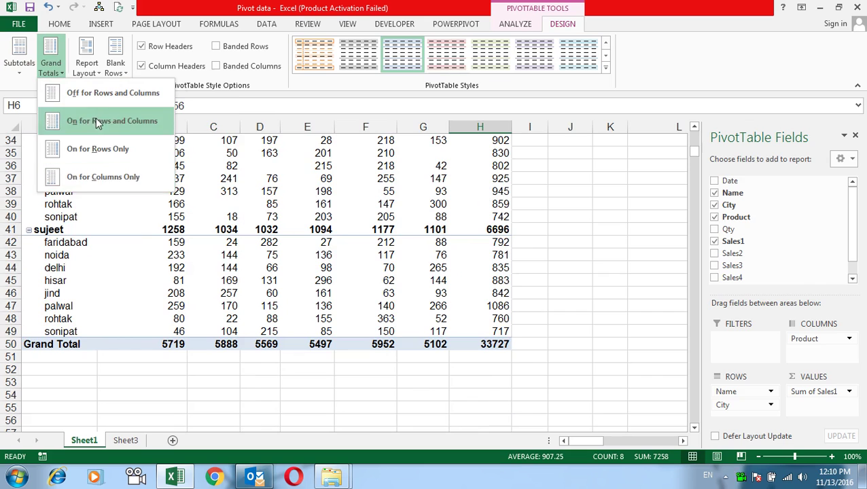
click(144, 252)
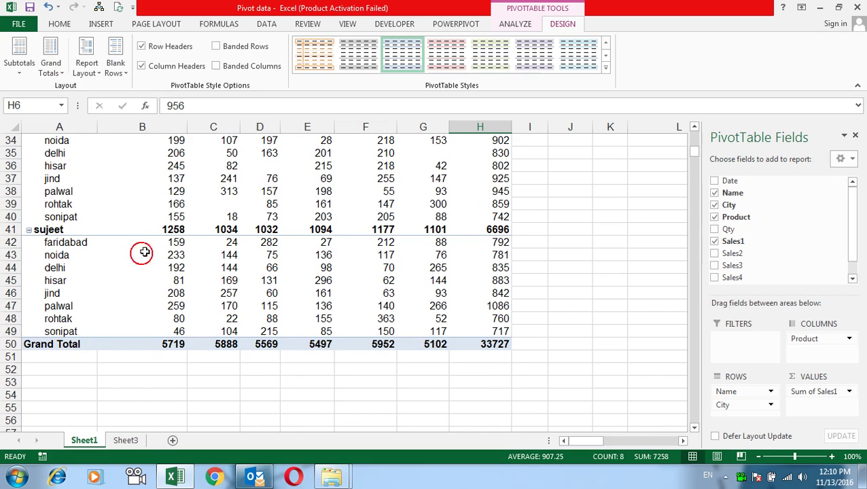
click(52, 61)
click(73, 94)
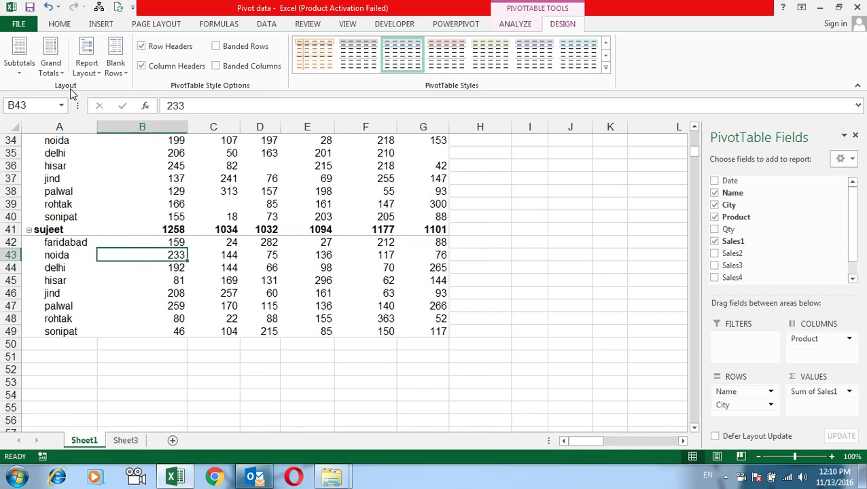
click(54, 68)
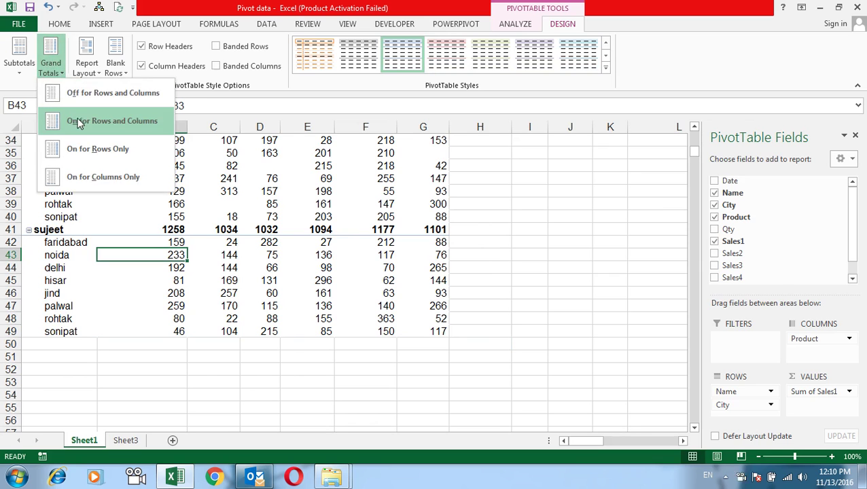
click(78, 119)
click(52, 62)
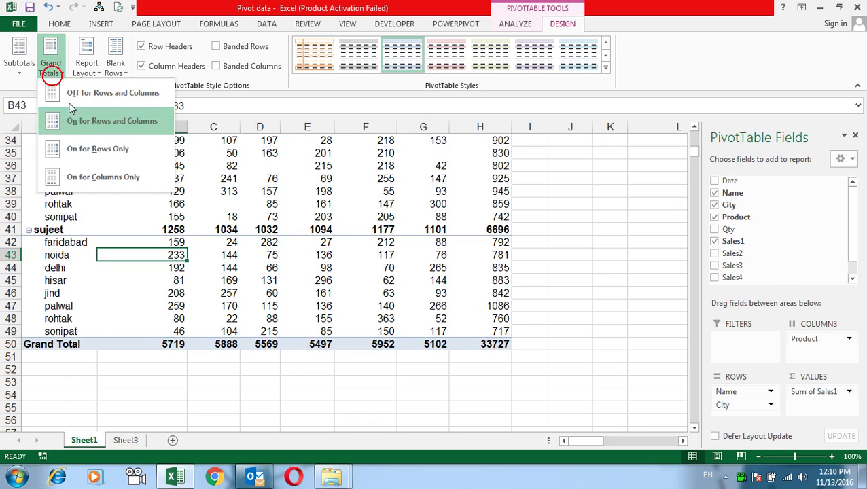
click(102, 144)
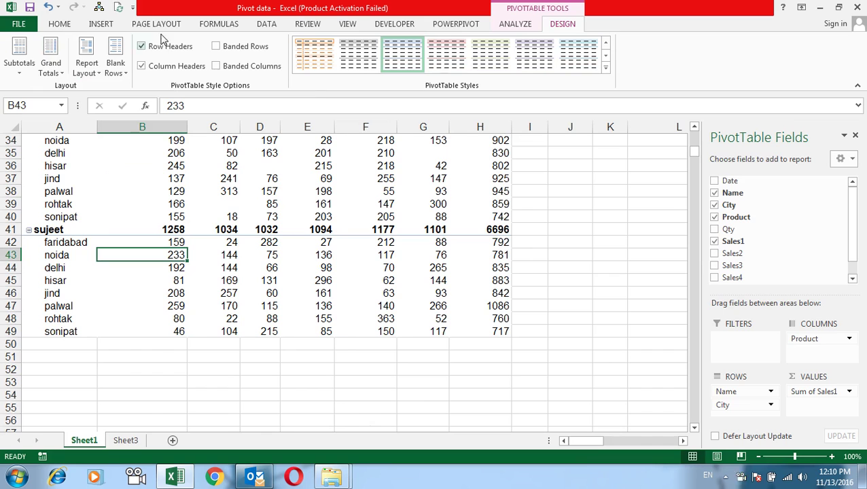
Switch Grand Totals to On for Columns Only, then to On for Rows and Columns.
click(81, 71)
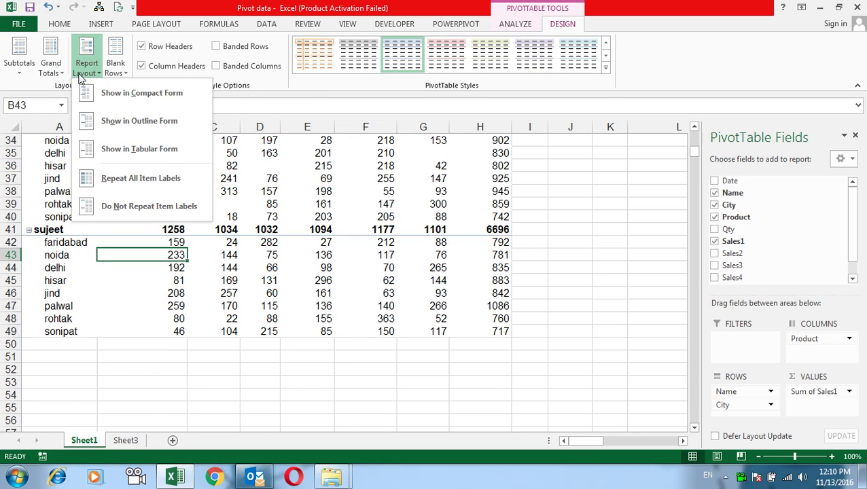
click(49, 65)
click(102, 178)
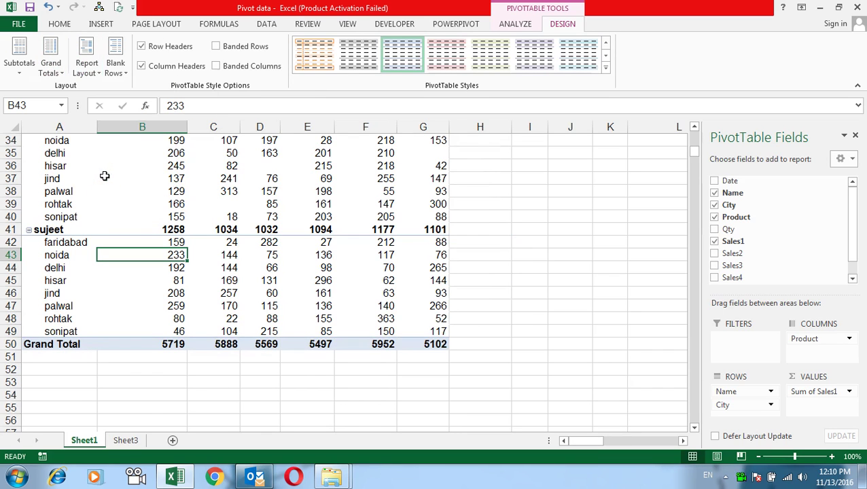
click(52, 68)
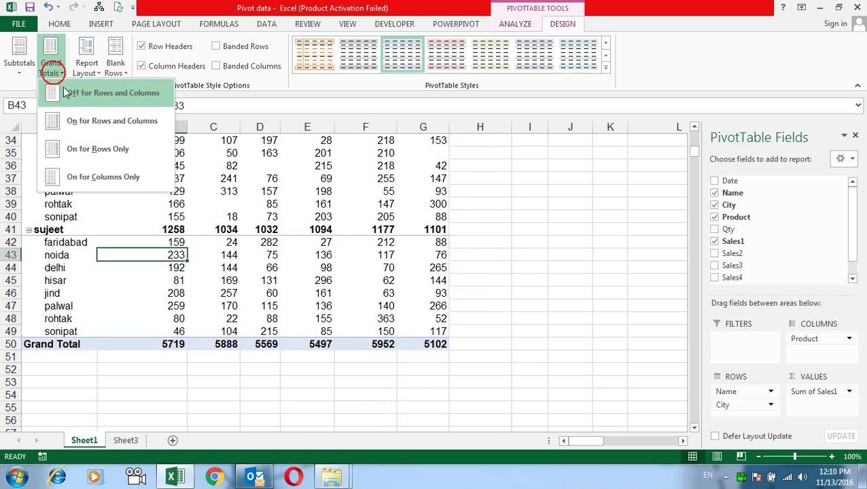
click(81, 120)
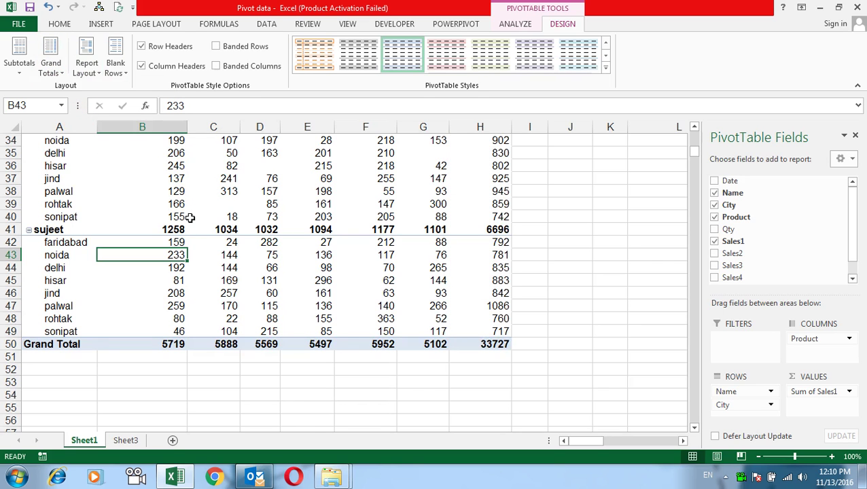
Set the report layout to Tabular Form with separate Name and City columns.
scroll(190, 217, up, 5)
scroll(190, 217, up, 6)
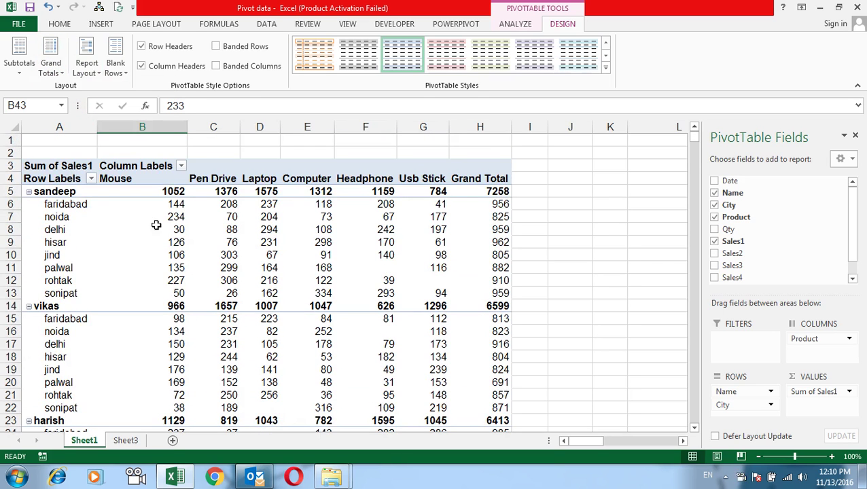
click(110, 216)
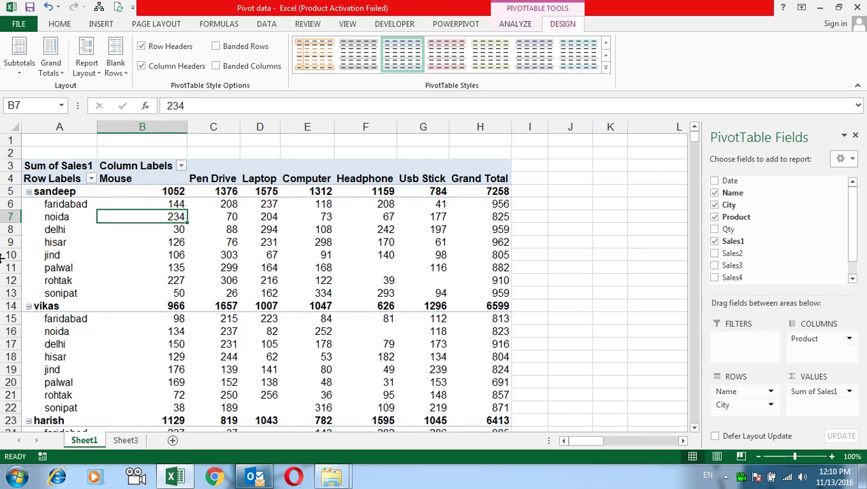
click(61, 231)
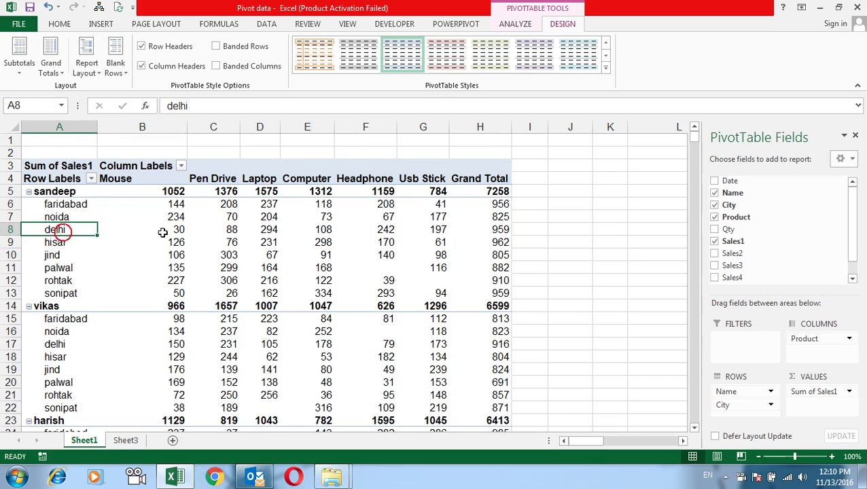
click(45, 194)
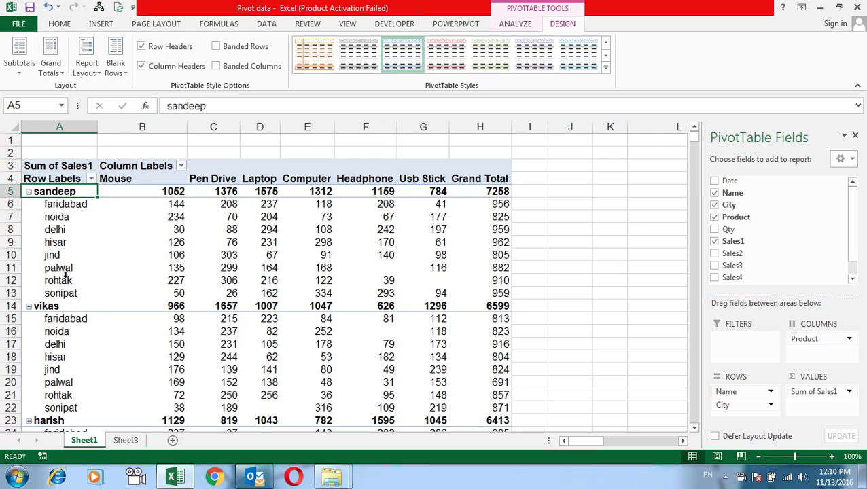
click(91, 66)
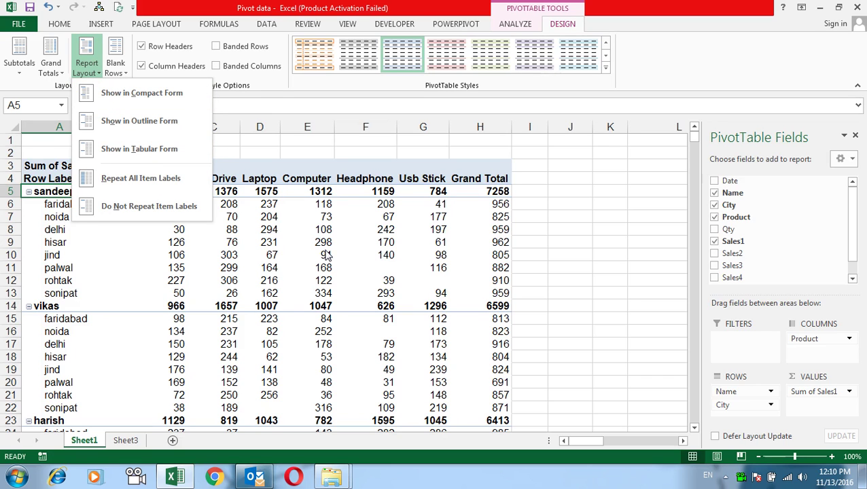
mouse_move(326, 255)
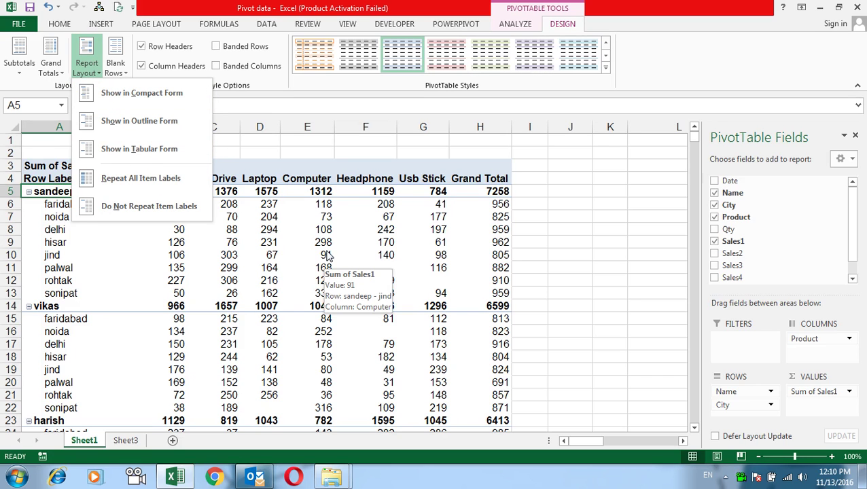
click(134, 152)
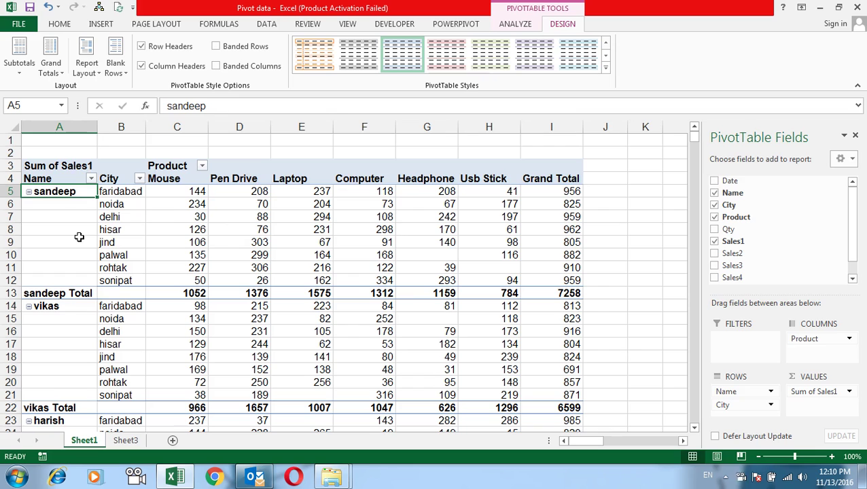
click(72, 292)
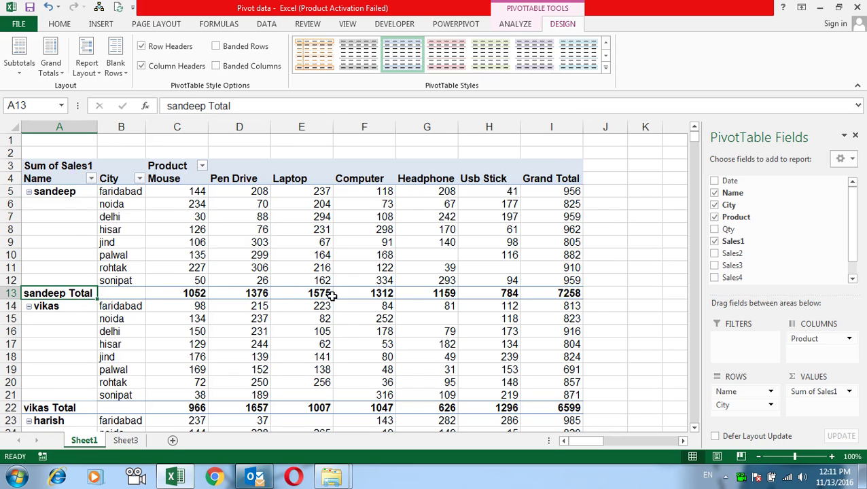
click(51, 59)
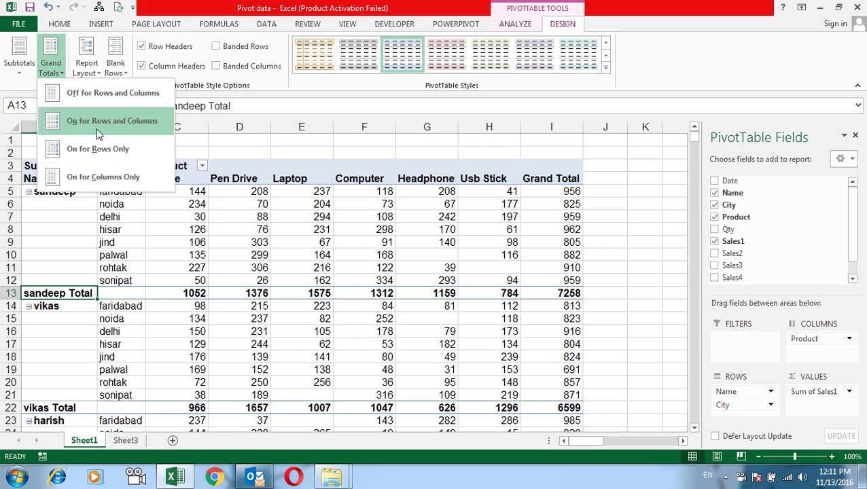
click(19, 60)
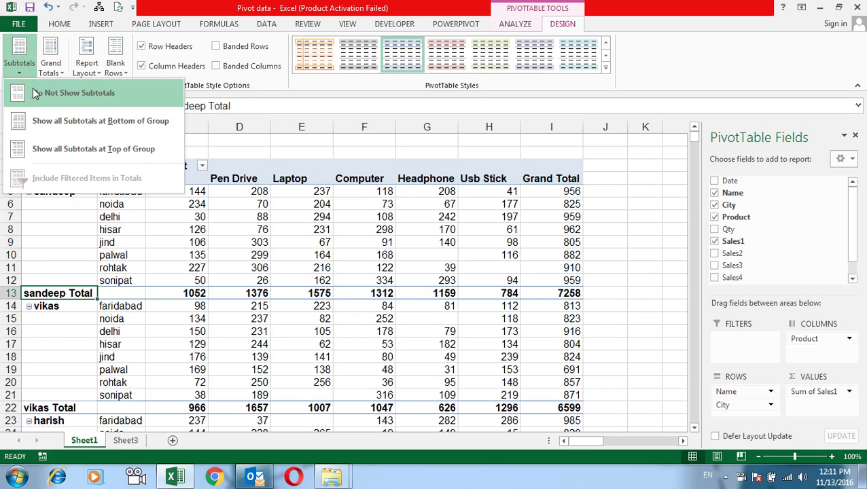
click(57, 94)
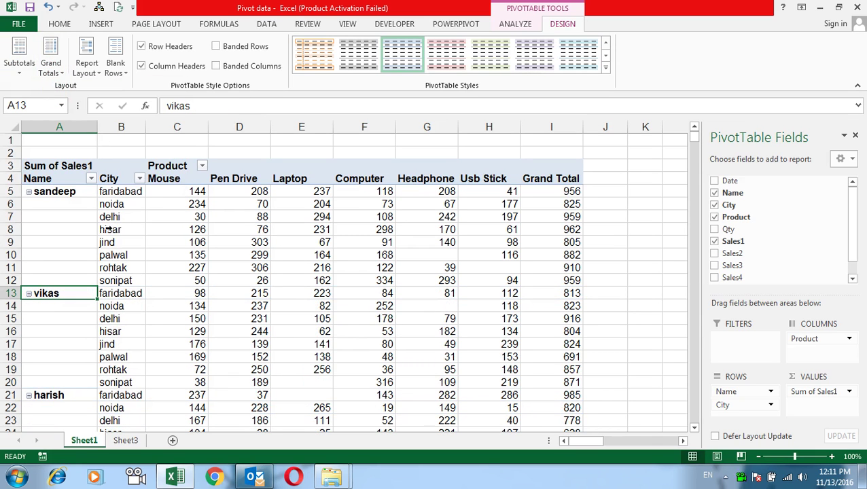
drag(71, 192, 69, 277)
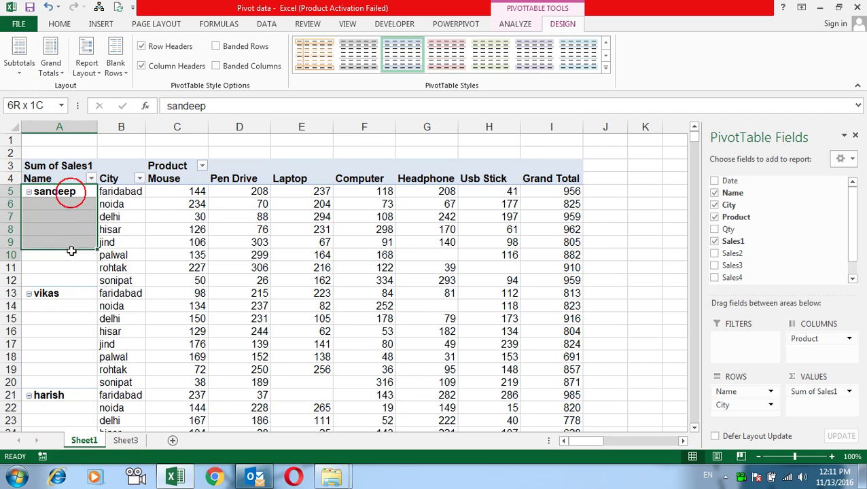
click(68, 268)
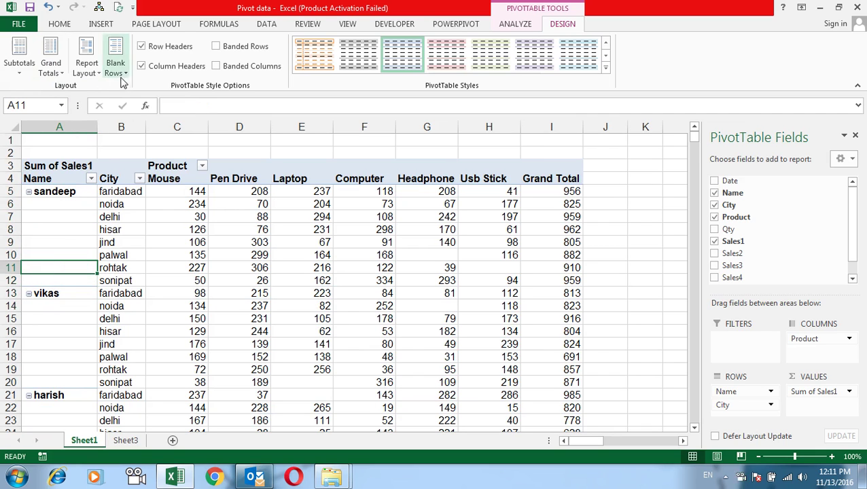
click(95, 76)
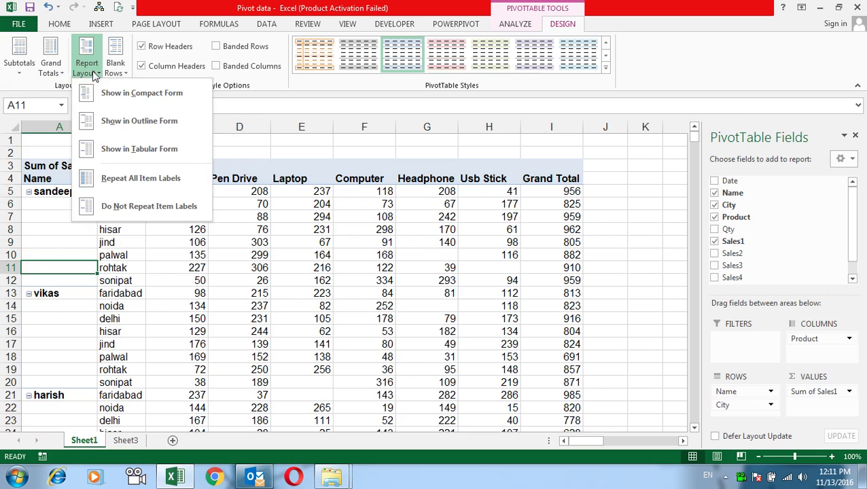
click(124, 184)
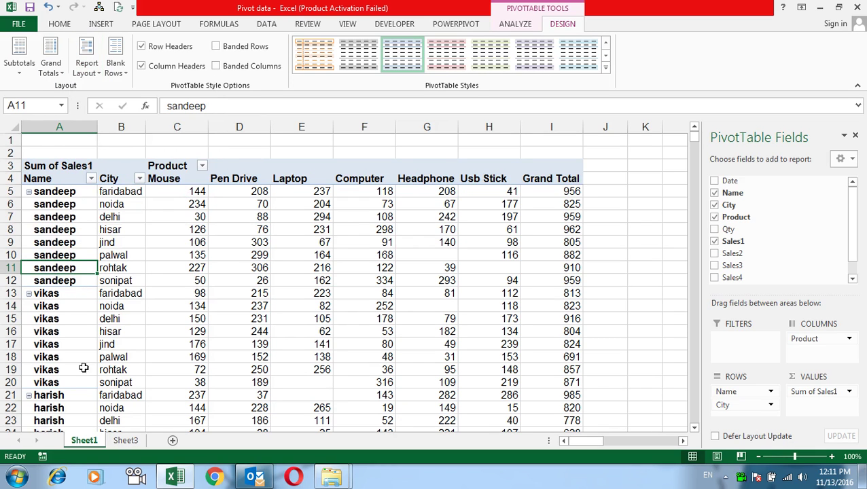
scroll(261, 254, down, 5)
scroll(264, 262, up, 5)
mouse_move(287, 355)
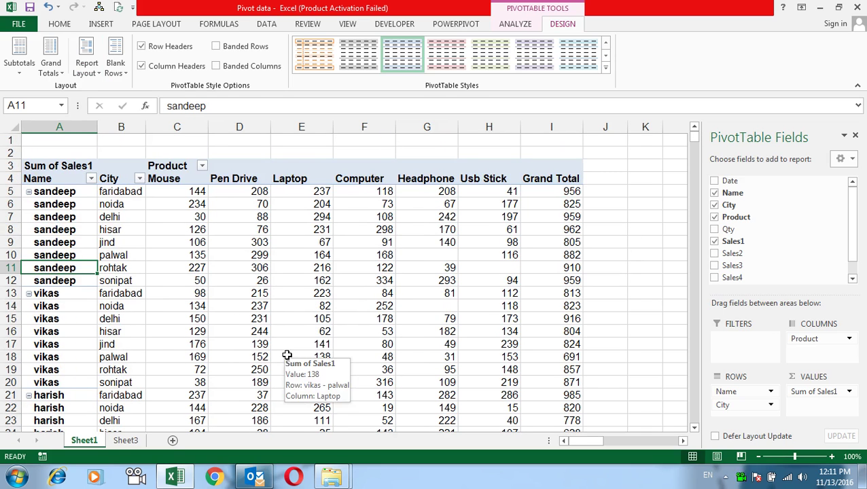
click(87, 68)
click(117, 206)
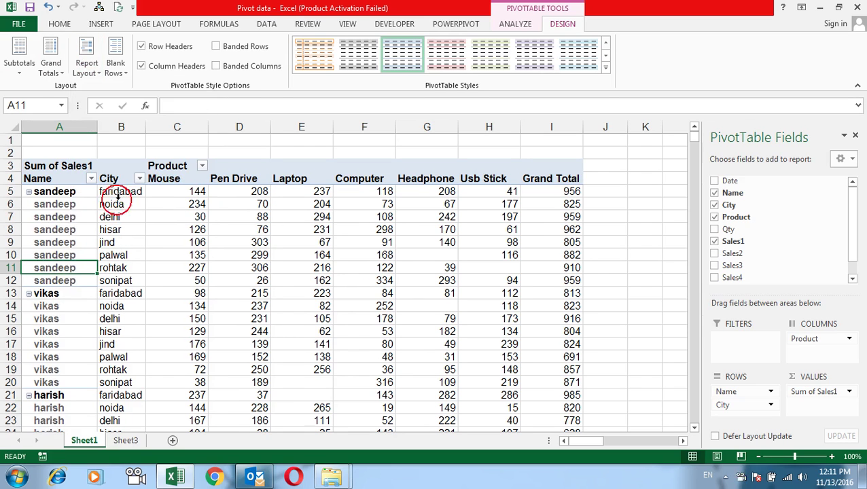
click(19, 62)
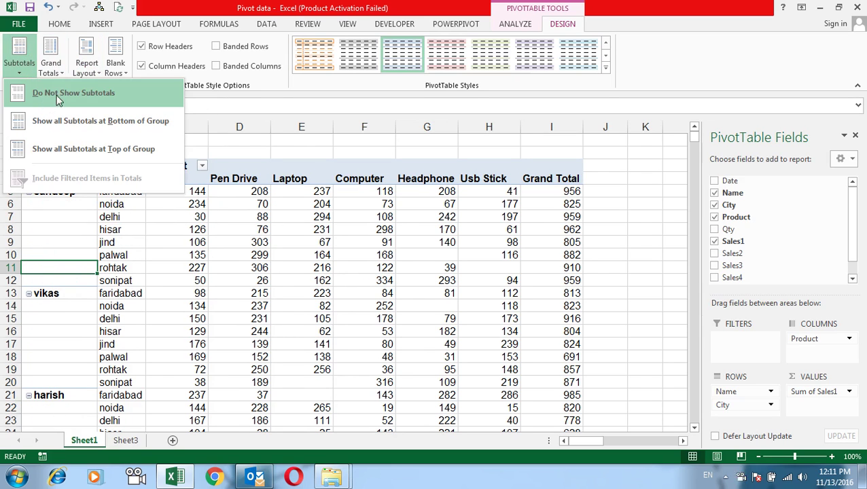
click(88, 120)
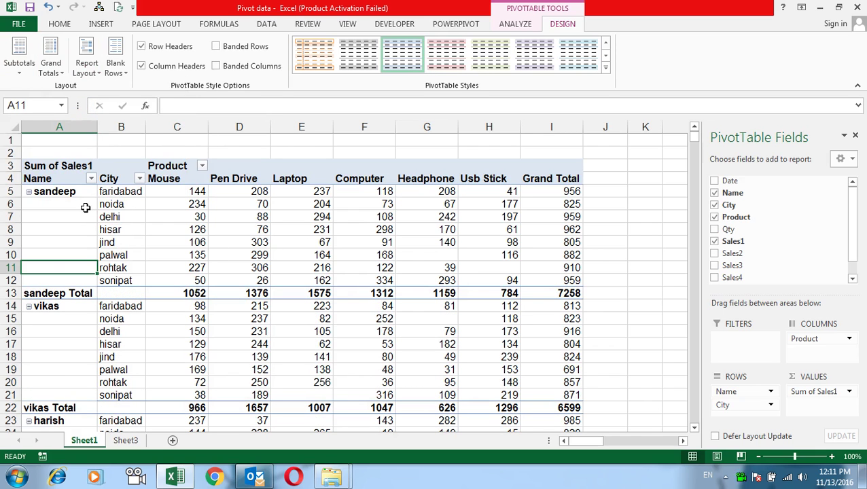
drag(70, 193, 89, 281)
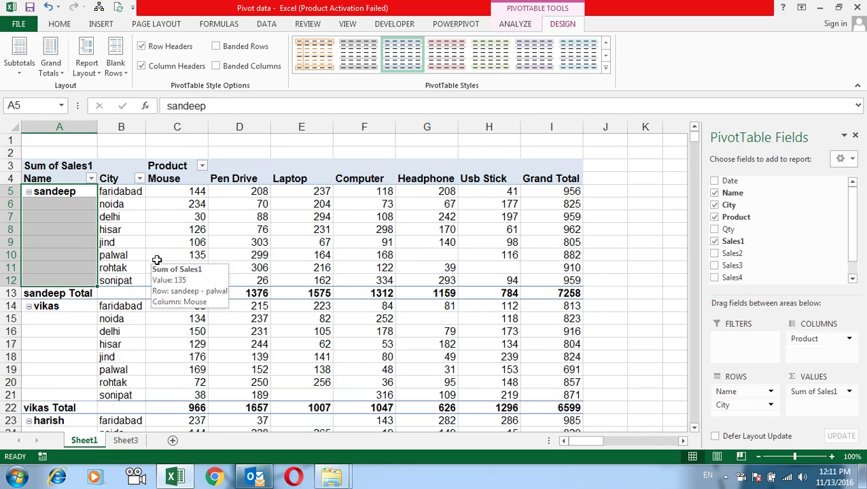
click(82, 216)
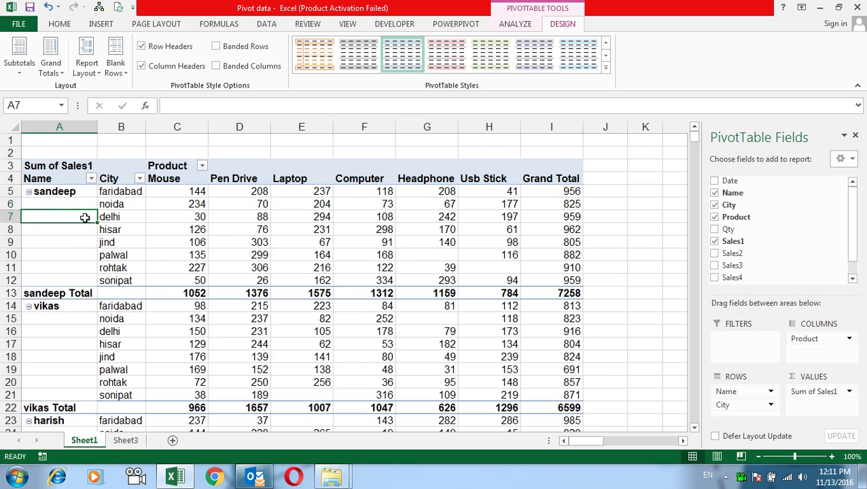
Tick 'Merge and center cells with labels' in PivotTable Options so each name spans its city rows.
right_click(77, 204)
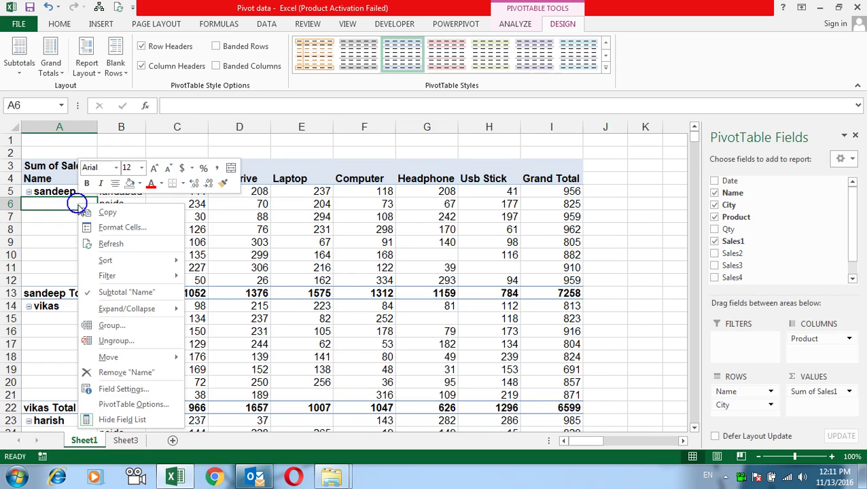
click(126, 405)
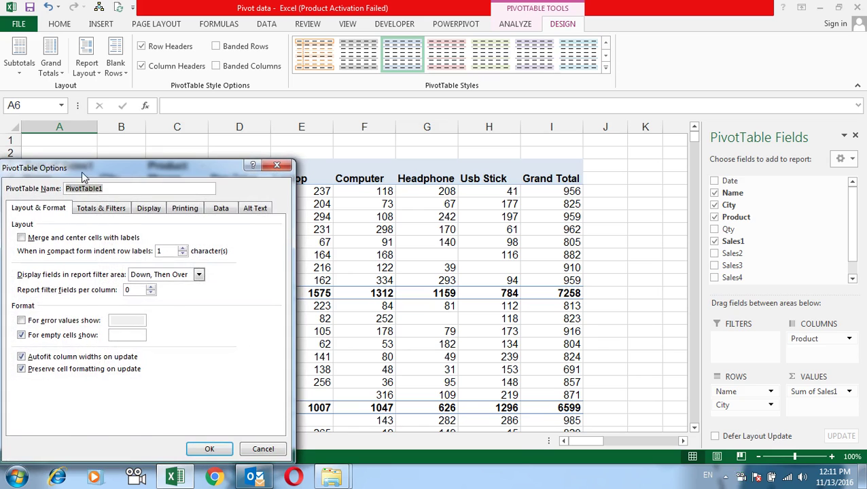
drag(82, 176, 305, 178)
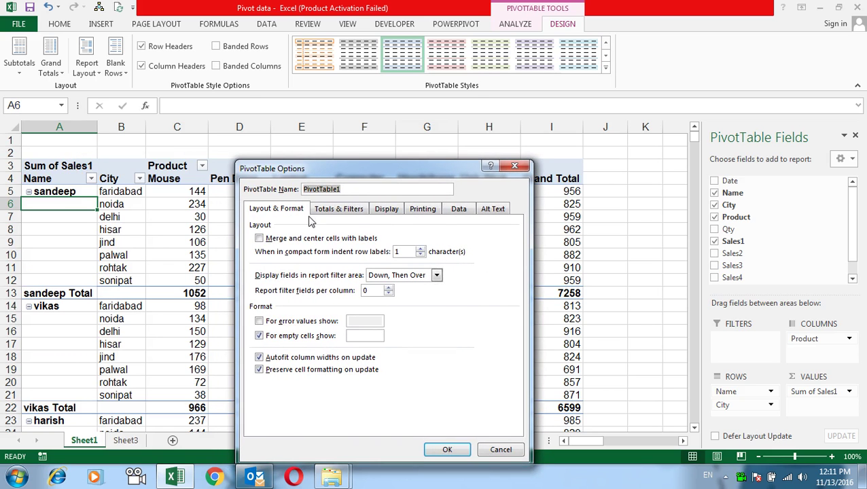
click(259, 239)
click(448, 449)
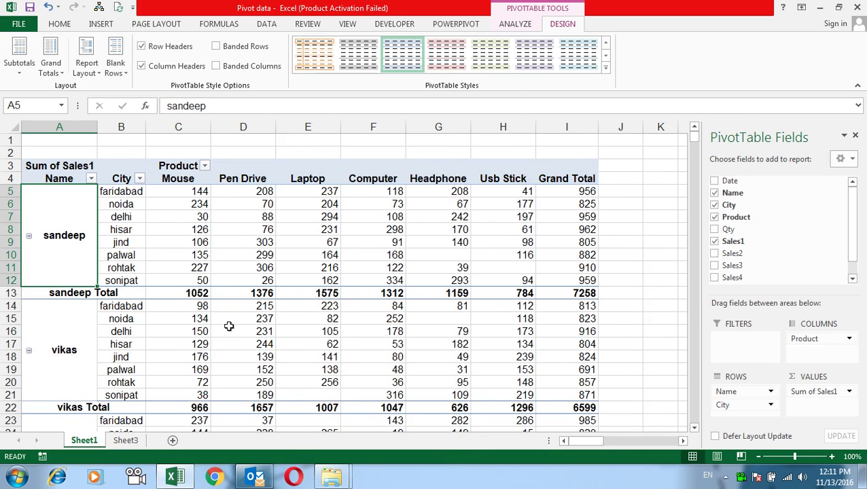
scroll(229, 327, down, 2)
scroll(97, 266, down, 3)
scroll(96, 266, down, 2)
scroll(94, 265, down, 4)
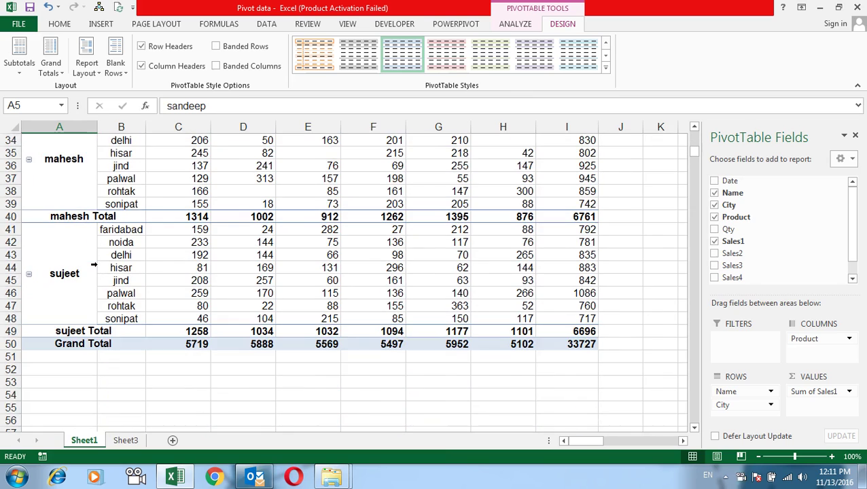
scroll(94, 265, up, 3)
scroll(95, 263, up, 4)
scroll(116, 255, up, 1)
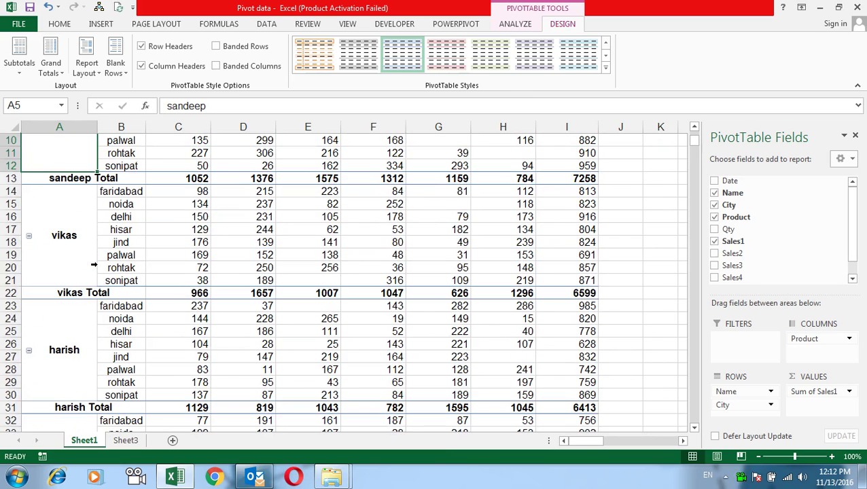
scroll(122, 232, up, 3)
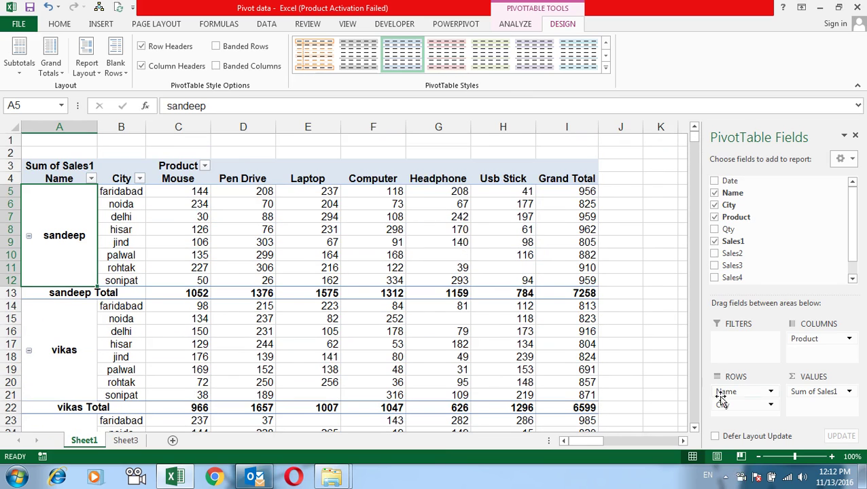
Move the Name field to Columns and back to Rows above City.
mouse_move(737, 392)
mouse_down()
mouse_move(846, 329)
mouse_move(836, 339)
mouse_up()
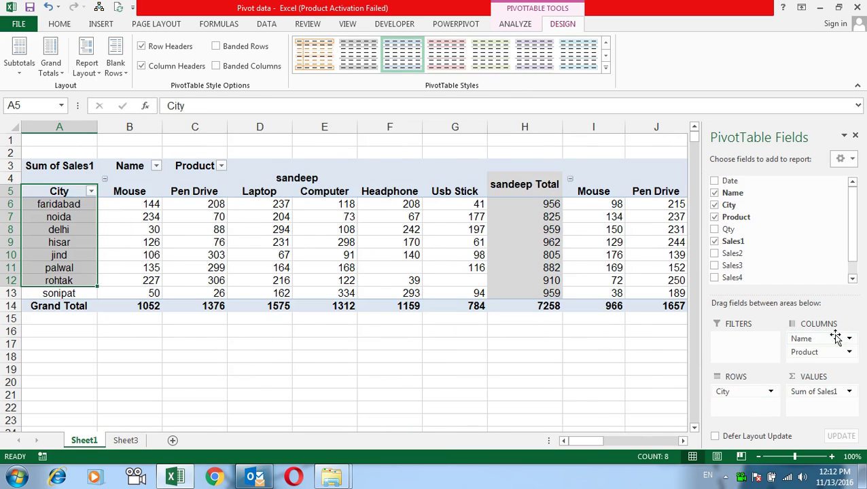
mouse_move(364, 177)
mouse_down()
mouse_move(342, 273)
mouse_move(335, 173)
mouse_up()
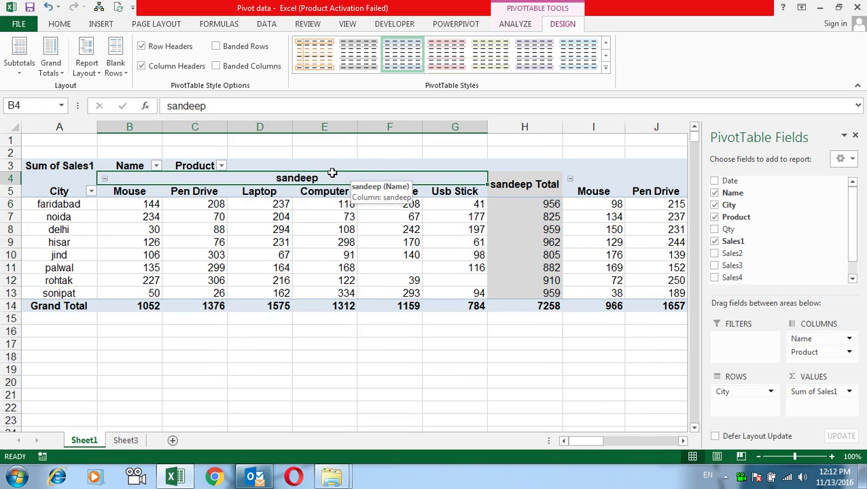
drag(819, 338, 753, 391)
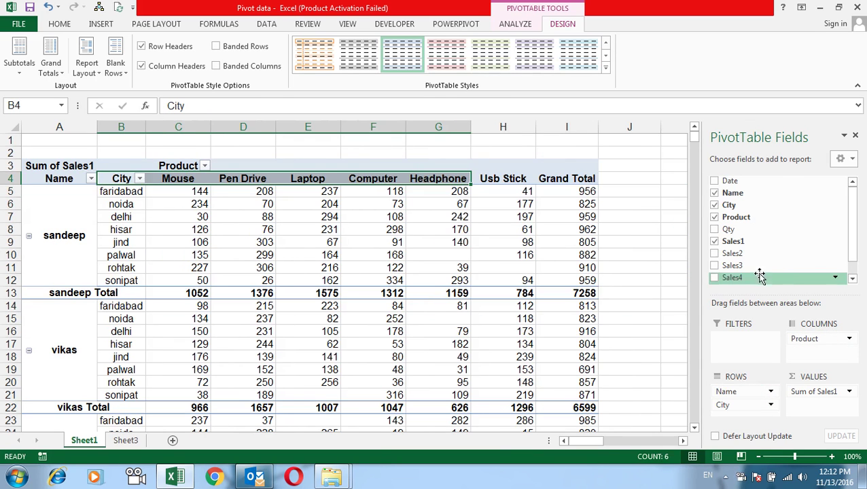
Untick 'Merge and center cells with labels' in PivotTable Options.
right_click(50, 218)
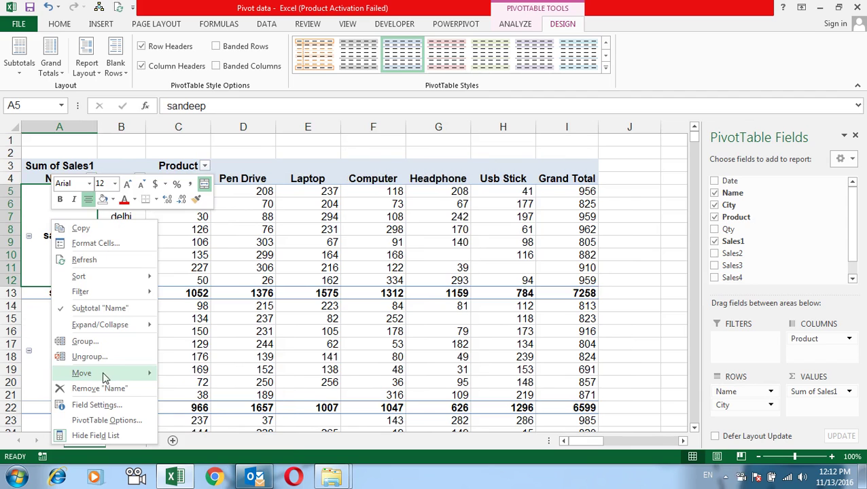
mouse_move(95, 374)
click(107, 420)
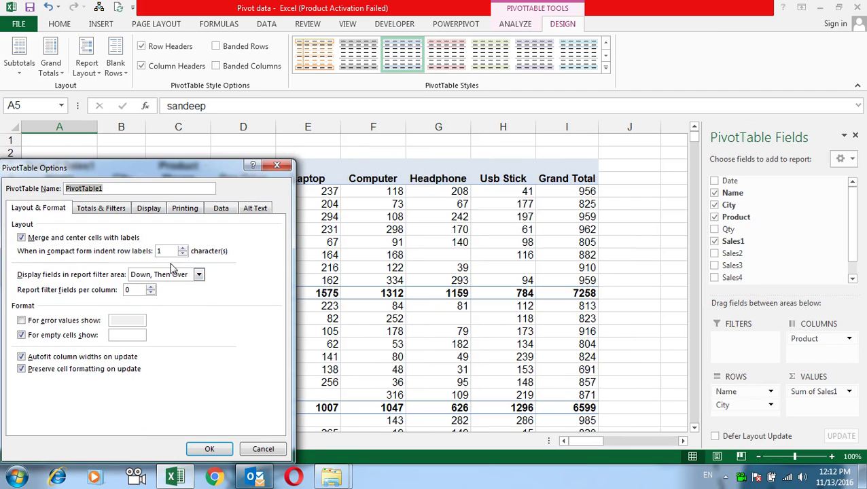
click(85, 238)
click(208, 450)
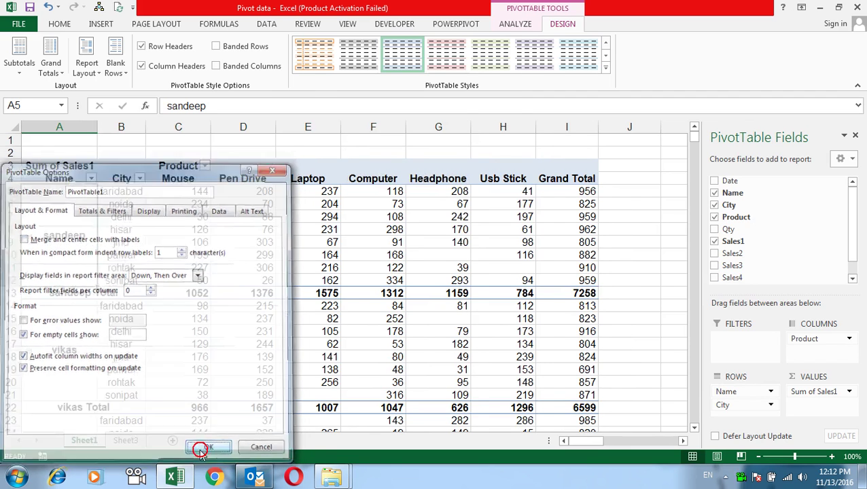
click(167, 257)
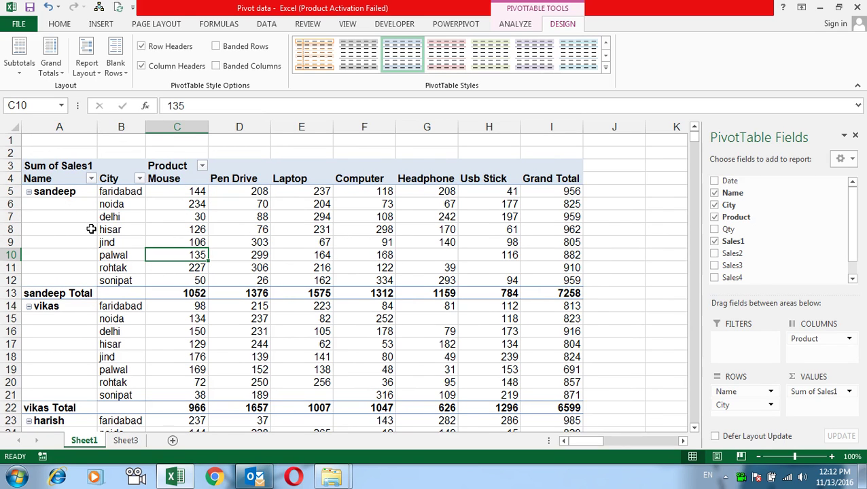
scroll(82, 280, down, 1)
scroll(85, 265, up, 1)
click(85, 242)
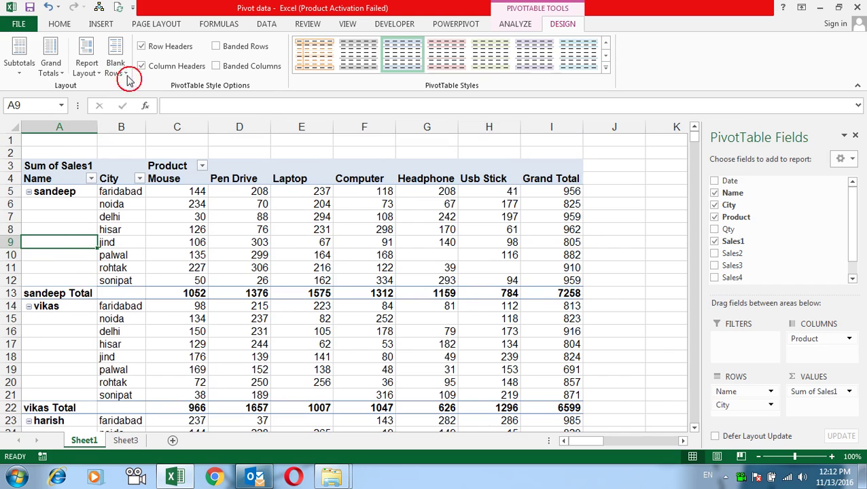
click(125, 74)
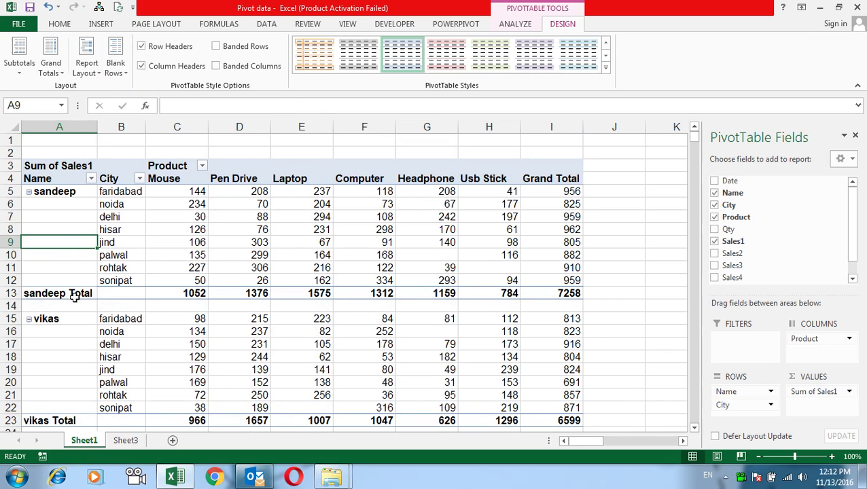
drag(68, 306, 360, 314)
scroll(197, 311, down, 4)
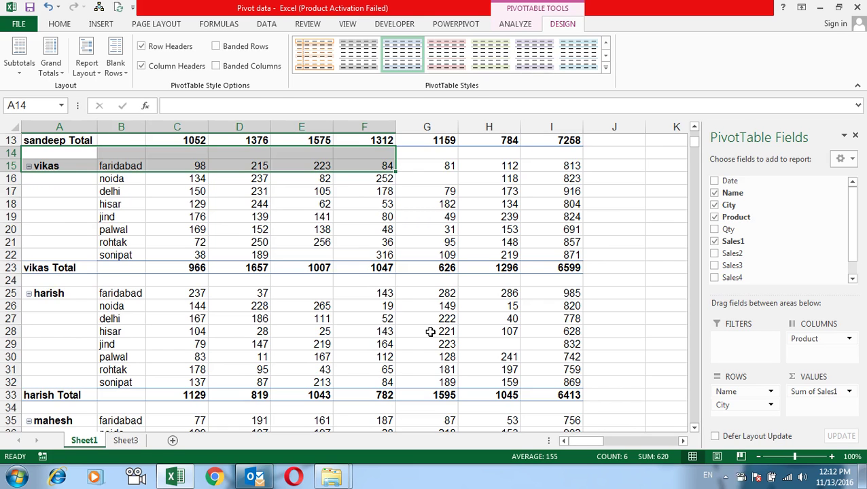
scroll(431, 332, up, 4)
click(115, 64)
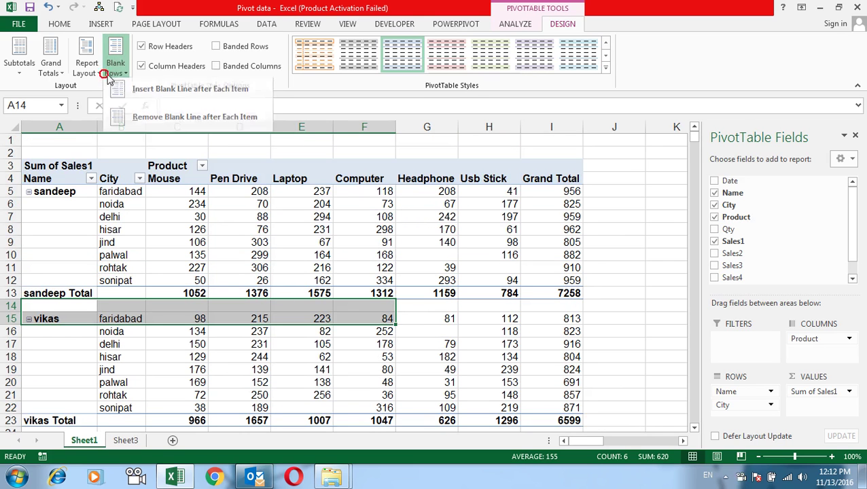
click(146, 120)
click(261, 254)
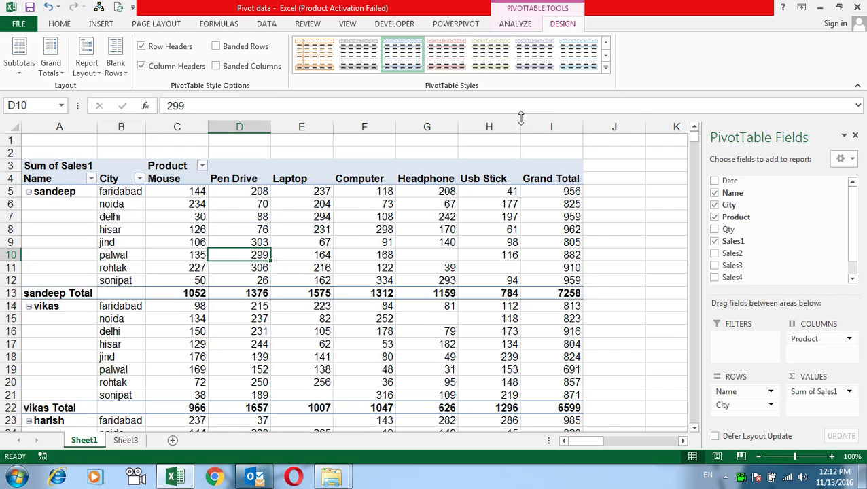
Apply Pivot Style Medium 9 and turn on Banded Rows and Banded Columns.
click(607, 69)
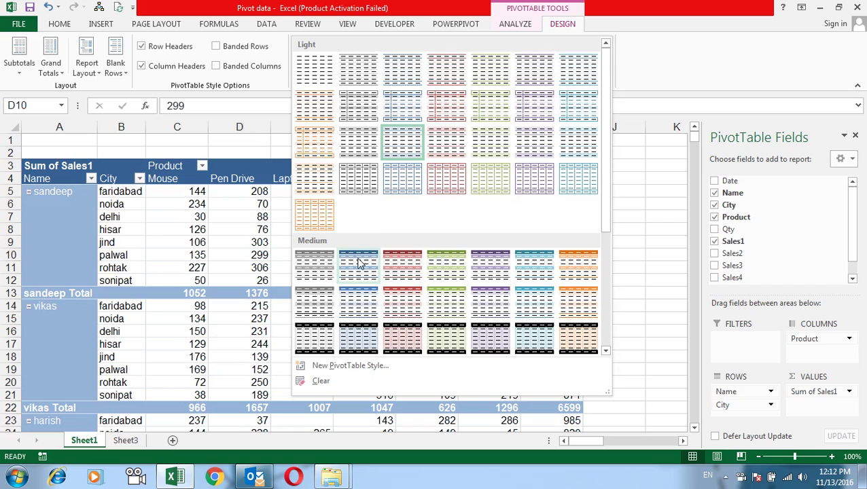
click(351, 309)
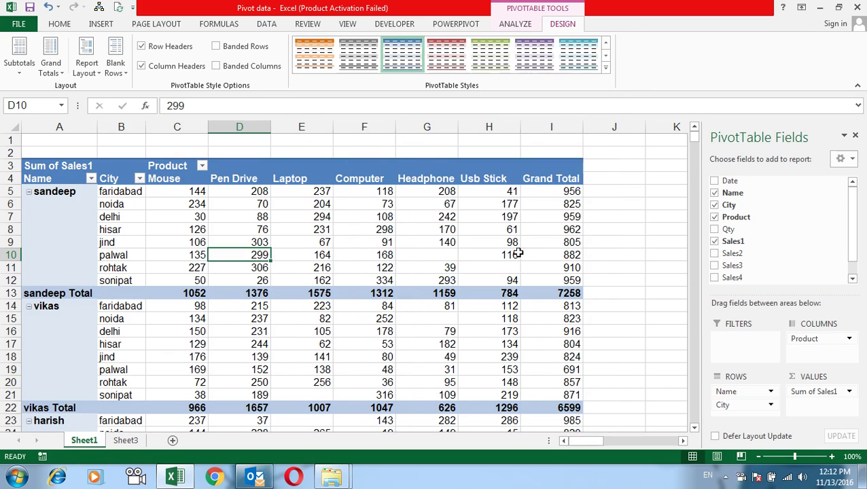
click(162, 49)
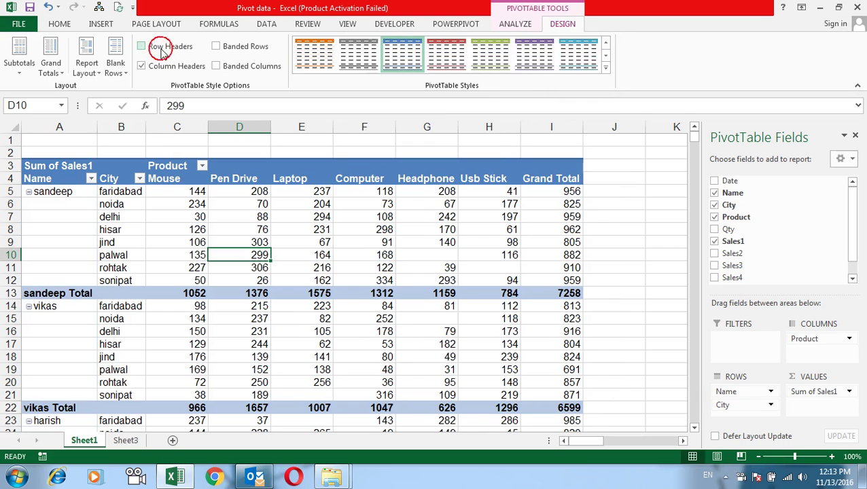
click(162, 51)
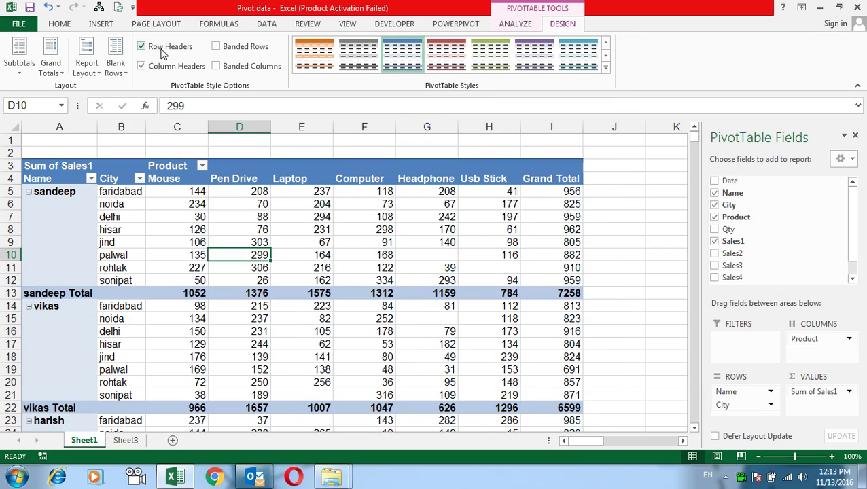
click(163, 54)
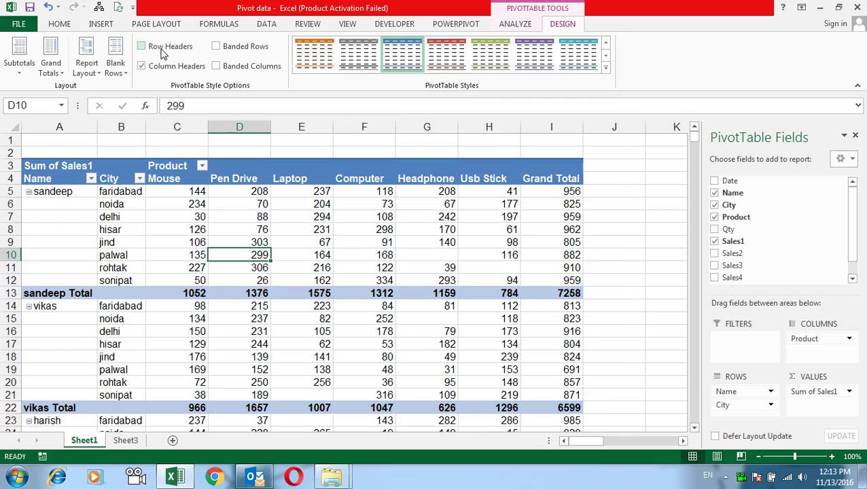
click(161, 50)
click(160, 71)
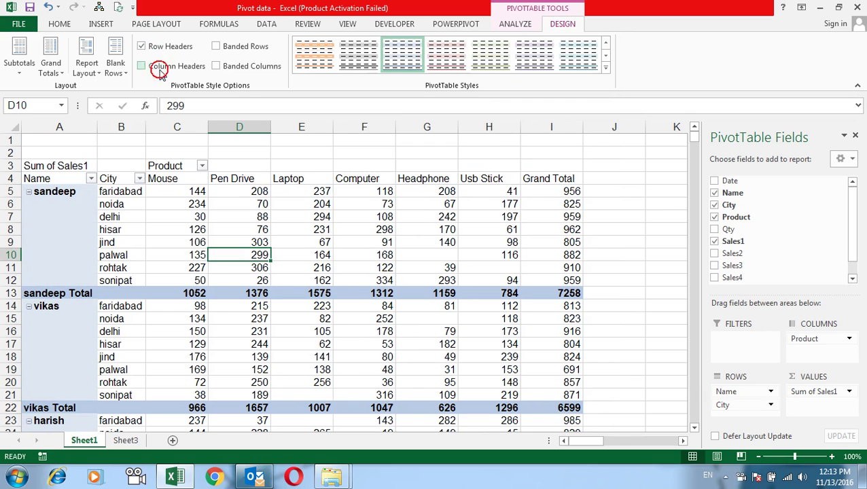
click(160, 70)
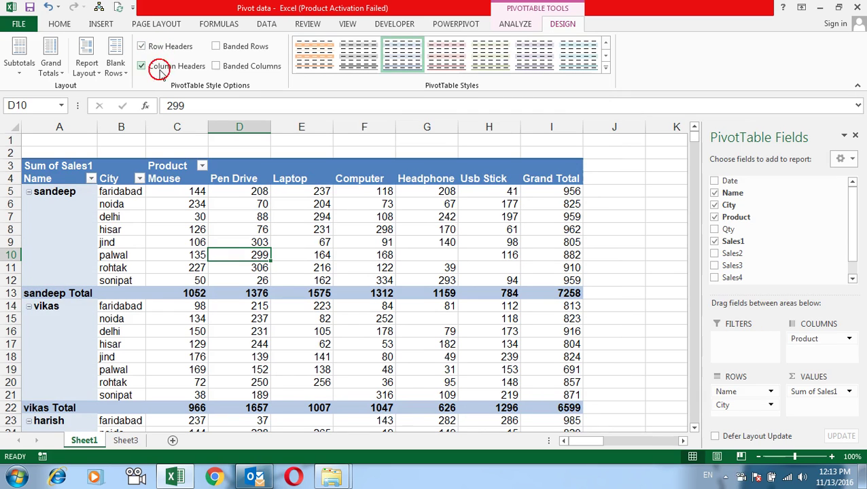
click(213, 50)
click(239, 68)
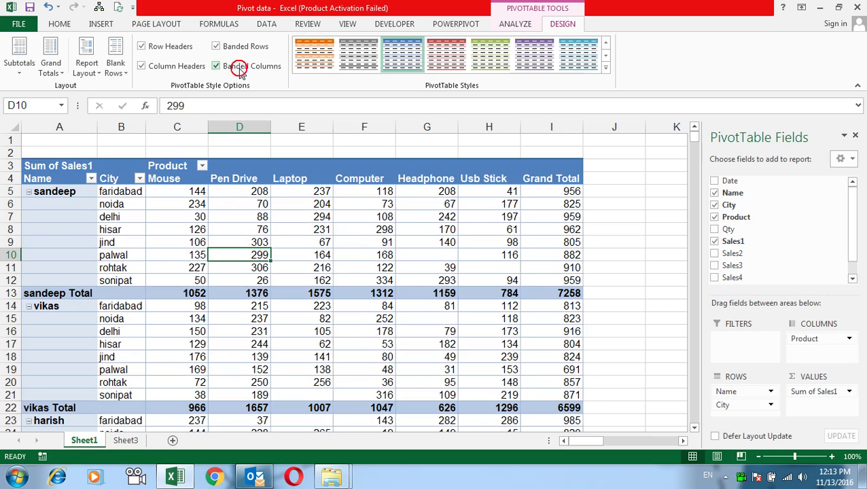
Turn off Row Headers so the name labels are plain and unshaded.
click(167, 46)
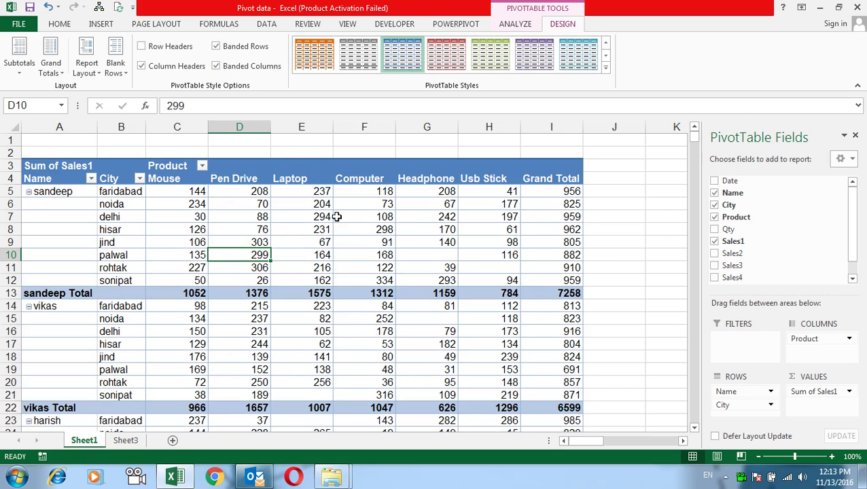
scroll(288, 230, down, 4)
scroll(311, 246, down, 3)
scroll(313, 246, down, 4)
scroll(314, 248, up, 6)
scroll(313, 248, up, 5)
mouse_move(287, 252)
click(155, 49)
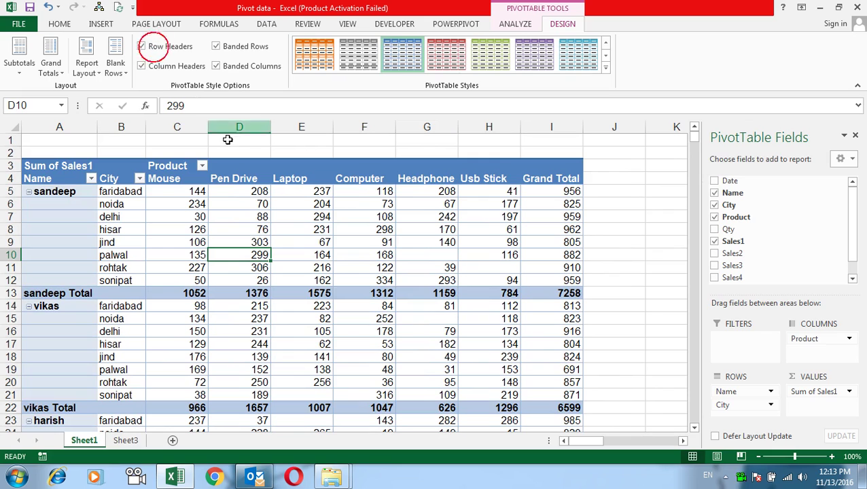
click(155, 51)
click(158, 49)
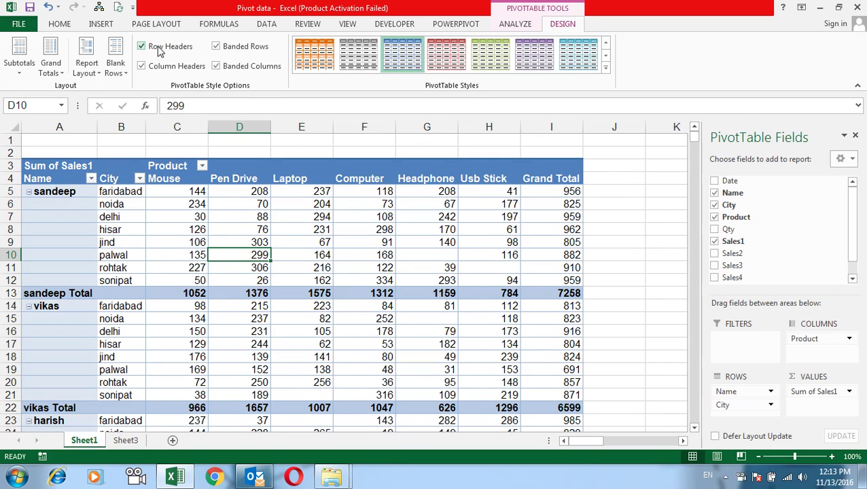
click(158, 50)
scroll(488, 243, down, 1)
scroll(488, 244, down, 4)
scroll(488, 243, down, 7)
scroll(489, 244, down, 2)
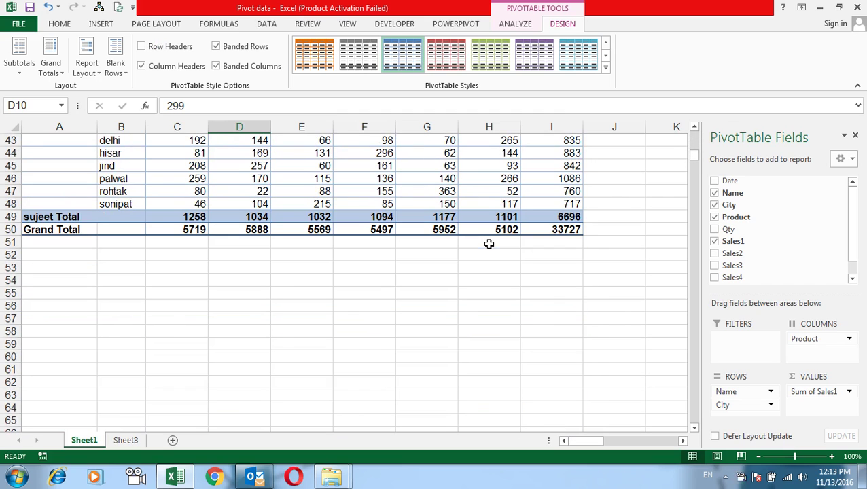
scroll(537, 350, up, 4)
scroll(537, 350, up, 3)
scroll(537, 350, up, 2)
scroll(538, 348, up, 6)
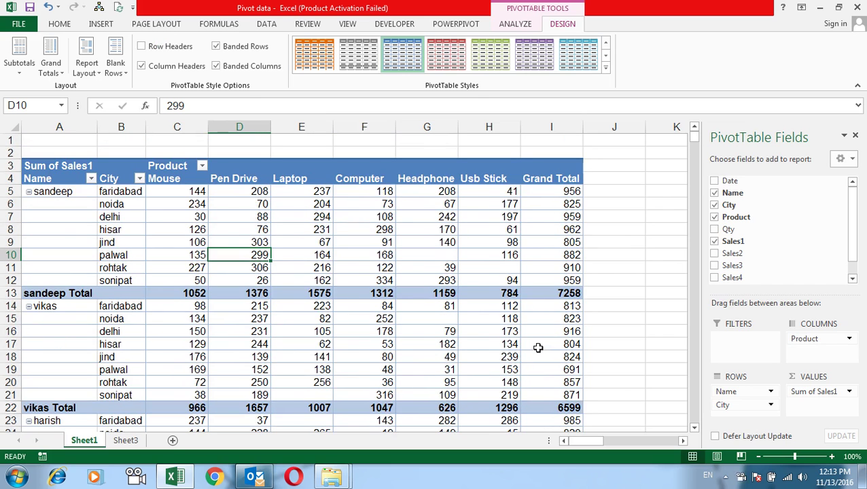
Remove City and Product fields and put City in Rows instead of Name, totalling 33727.
click(524, 24)
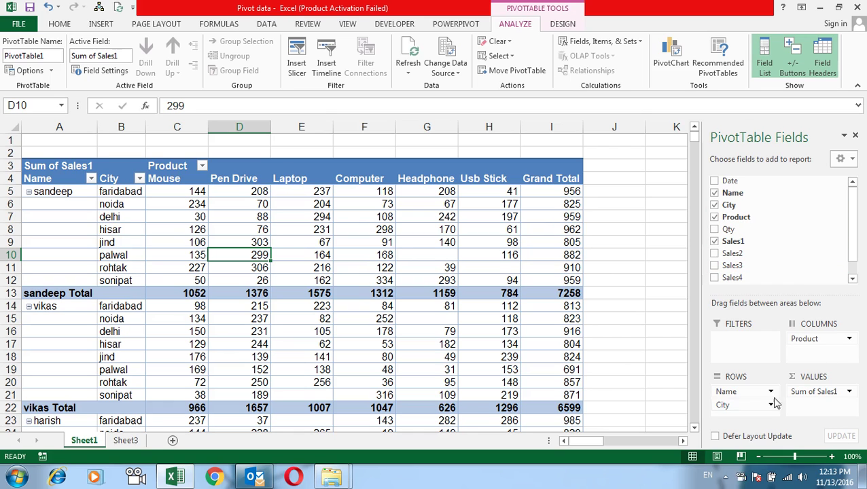
drag(736, 405, 643, 321)
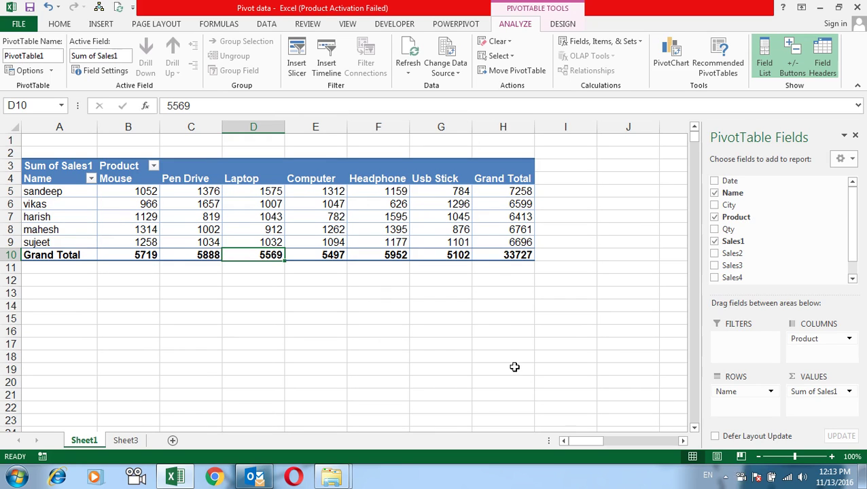
drag(808, 345, 665, 287)
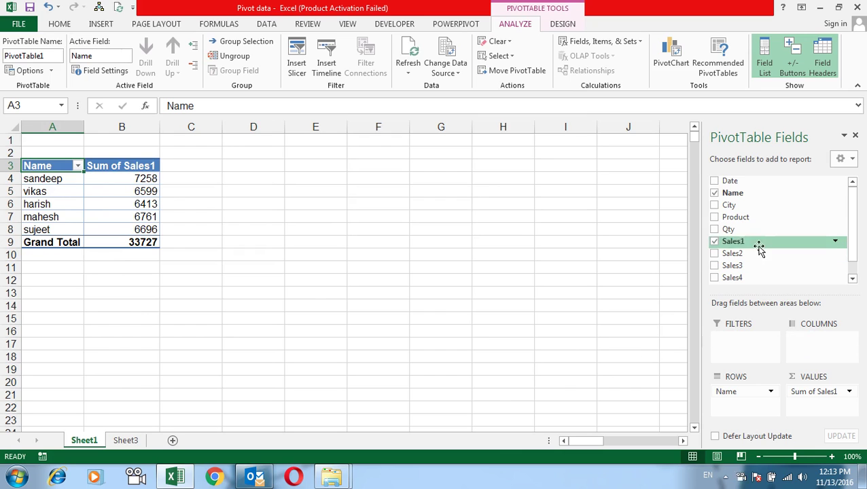
mouse_move(745, 207)
mouse_down()
mouse_move(757, 418)
mouse_move(650, 272)
mouse_up()
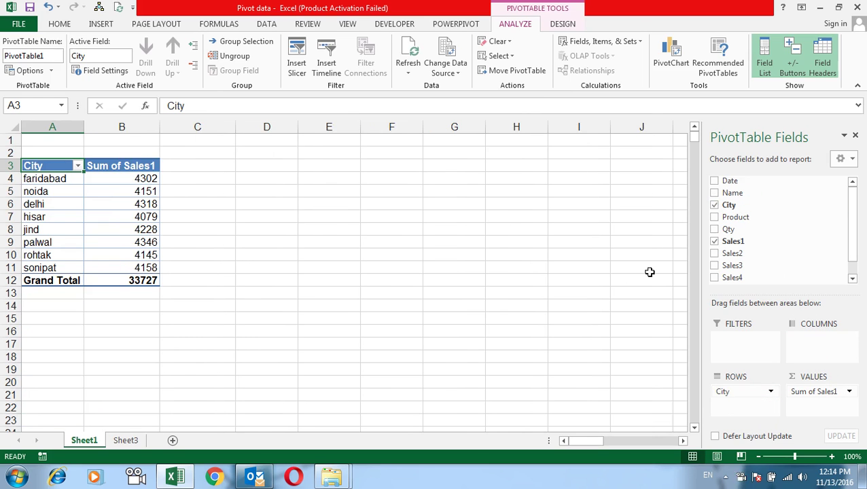
click(123, 203)
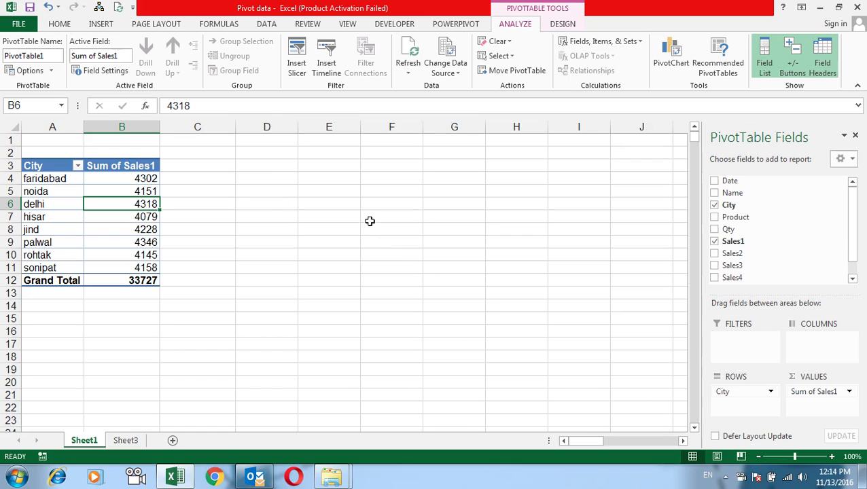
Insert Name and City slicers for the city pivot table.
click(299, 71)
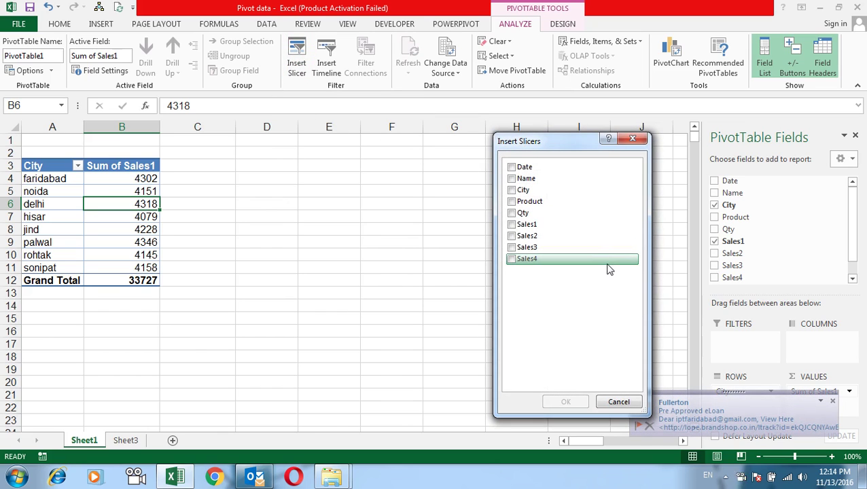
drag(540, 145, 423, 149)
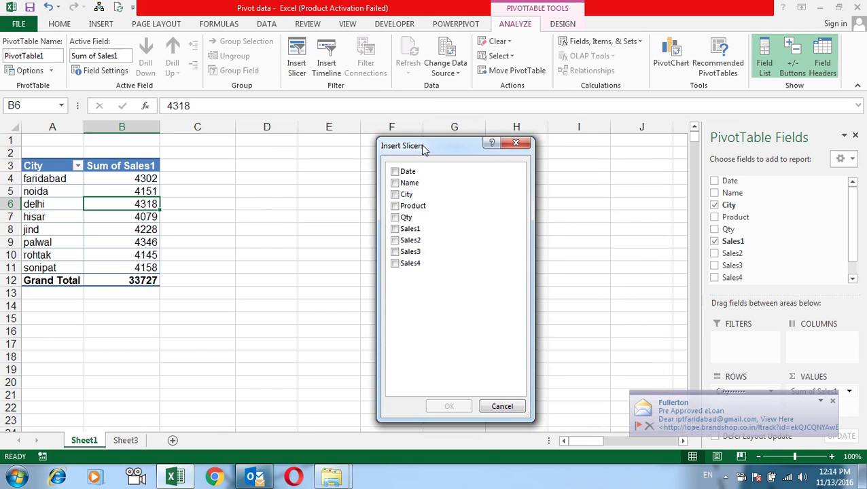
click(833, 401)
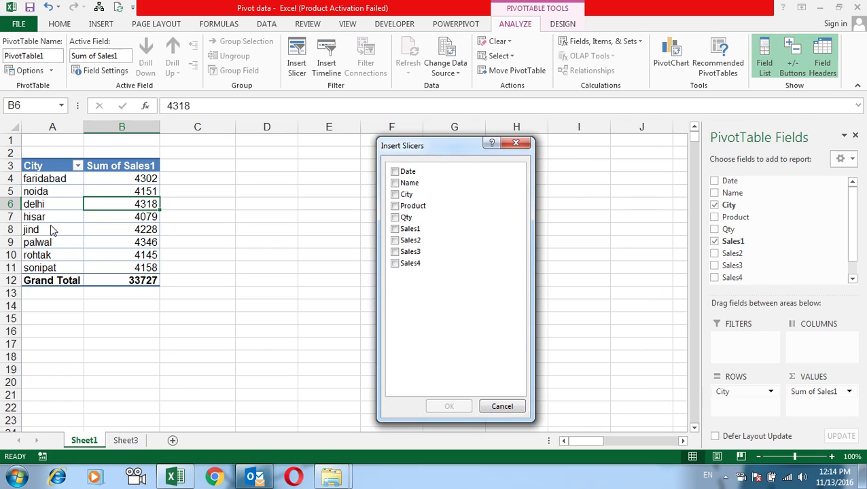
click(394, 183)
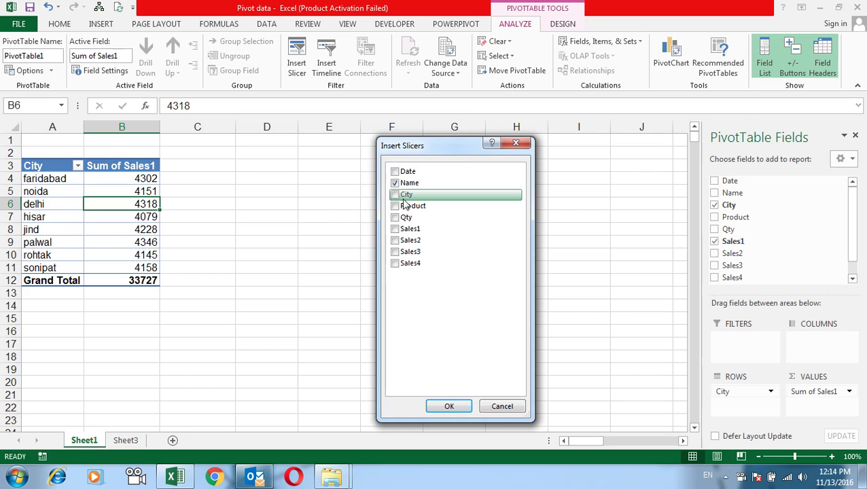
click(395, 195)
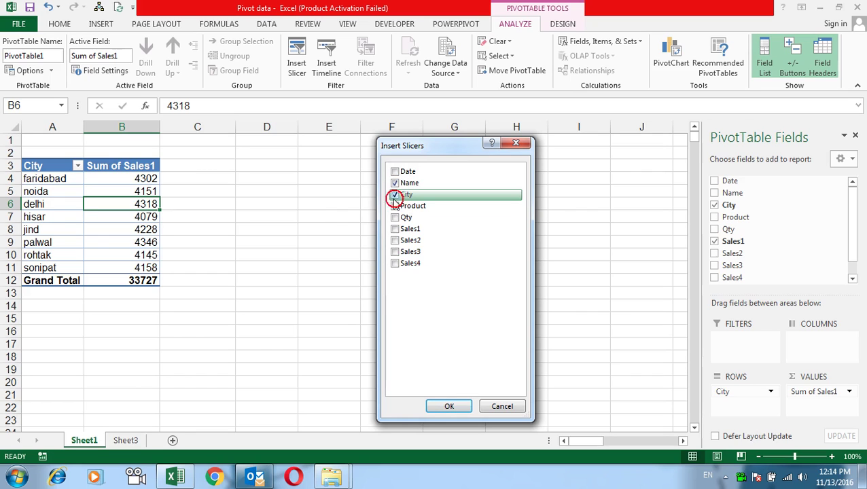
click(445, 407)
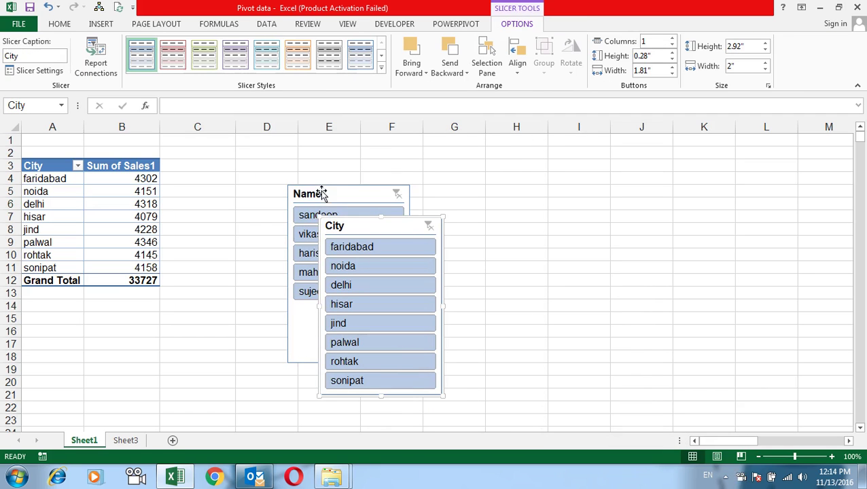
Arrange the slicers side by side, filter to sandeep and faridabad, then clear the City filter.
click(323, 195)
drag(307, 188, 215, 162)
mouse_move(360, 224)
mouse_down()
mouse_move(363, 129)
mouse_move(352, 164)
mouse_up()
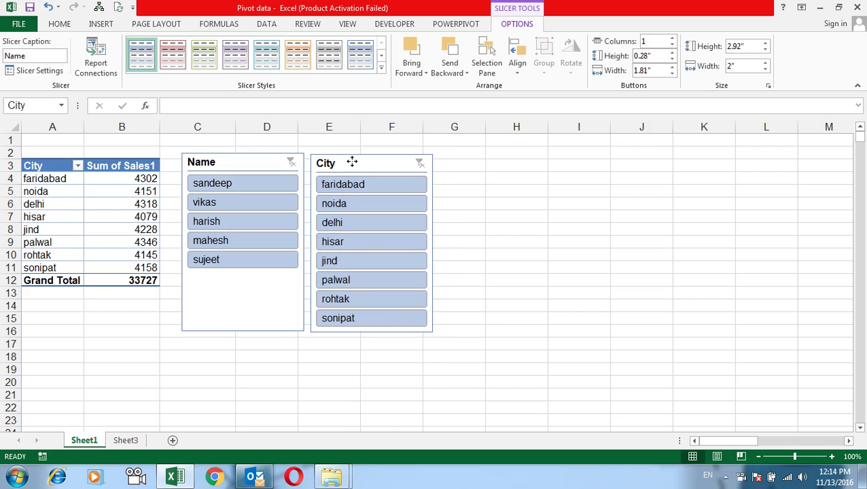
click(282, 183)
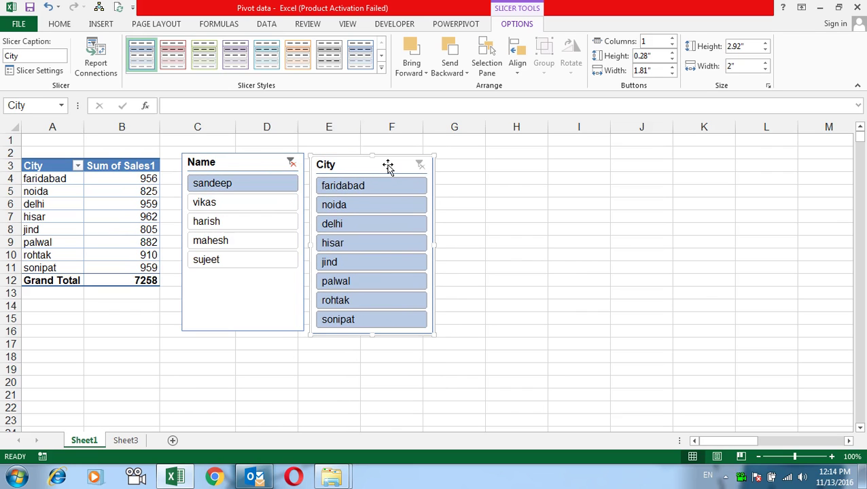
click(383, 189)
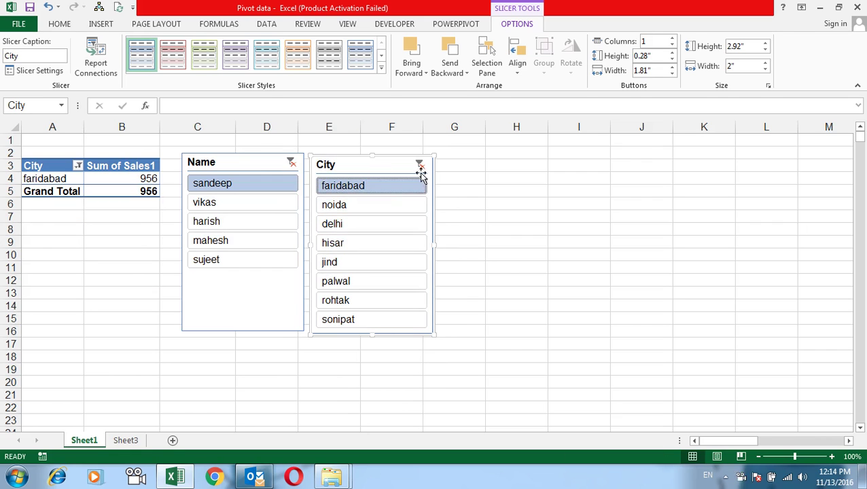
click(420, 165)
Delete the City slicer, leaving the pivot filtered to sandeep at 7258.
right_click(373, 163)
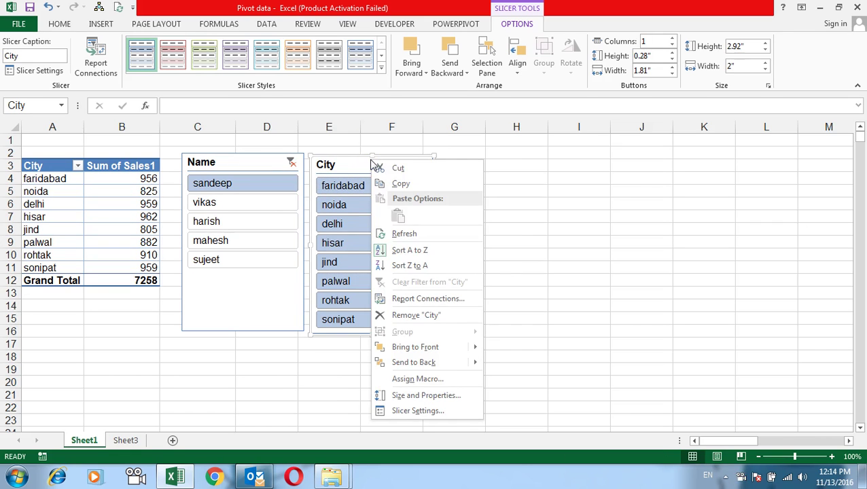
click(353, 163)
key(Delete)
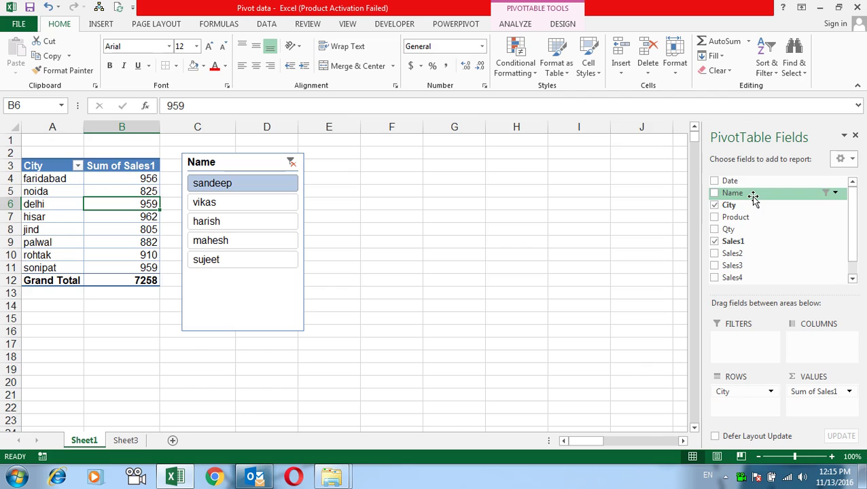
drag(748, 216, 380, 174)
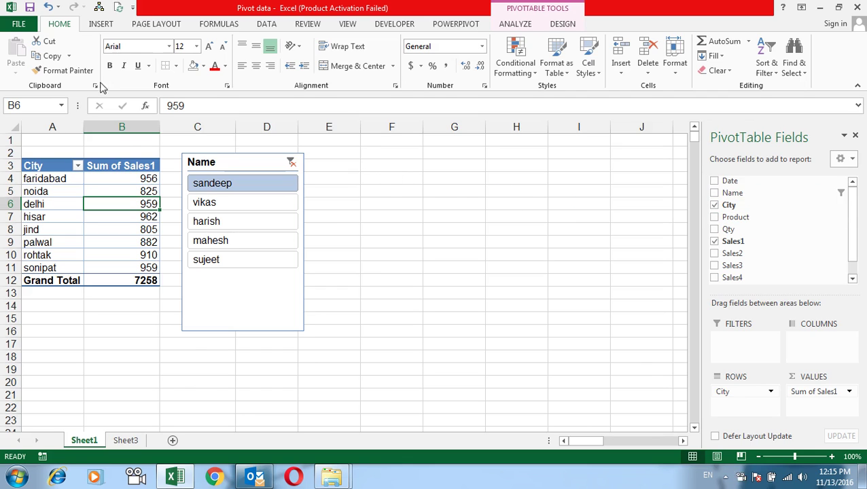
Insert a Product slicer and place it beside the Name slicer.
click(516, 23)
click(296, 58)
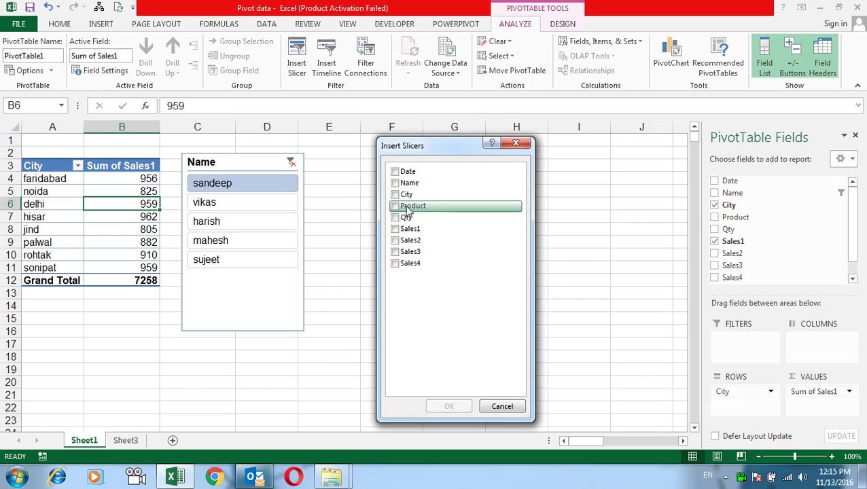
click(395, 206)
click(454, 407)
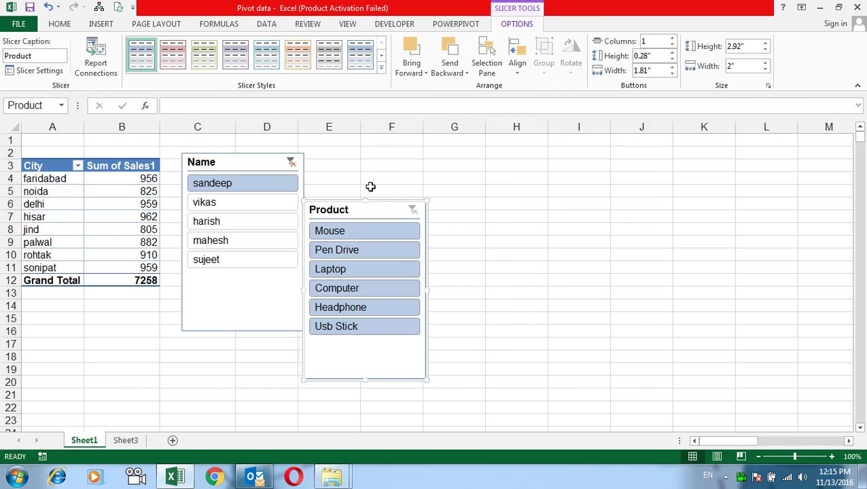
drag(364, 207, 385, 159)
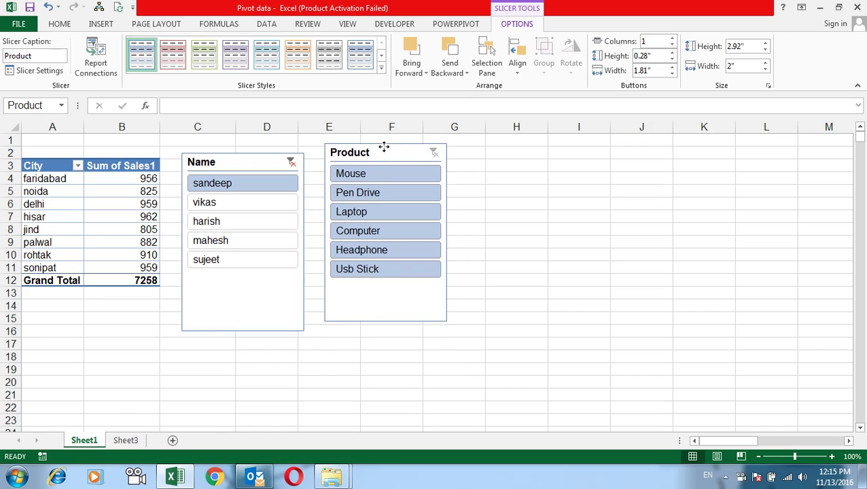
Test filtering by each product (Mouse to Usb Stick) and each name (vikas to sandeep).
click(393, 180)
click(393, 198)
click(393, 218)
click(393, 236)
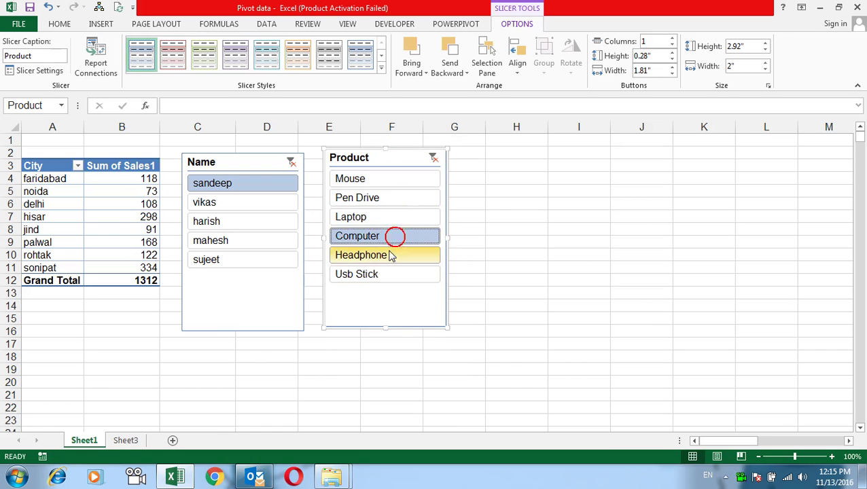
click(389, 253)
click(381, 272)
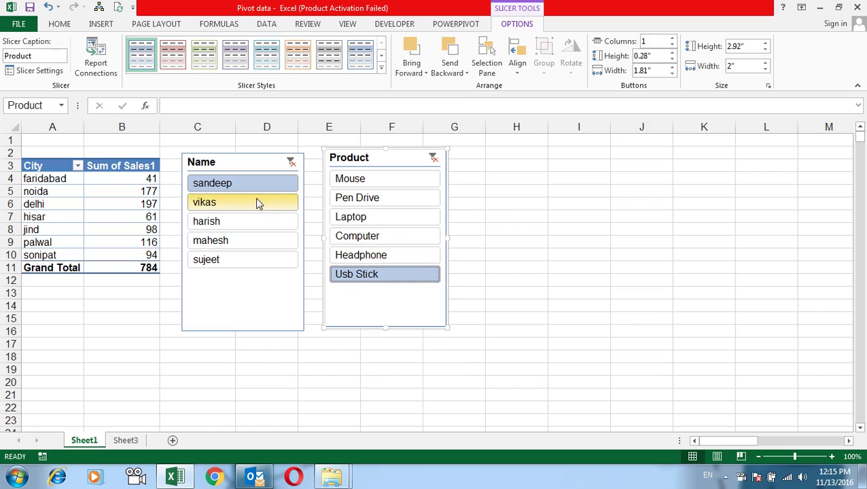
click(256, 201)
click(253, 221)
click(253, 241)
click(253, 260)
click(243, 220)
click(242, 184)
click(378, 178)
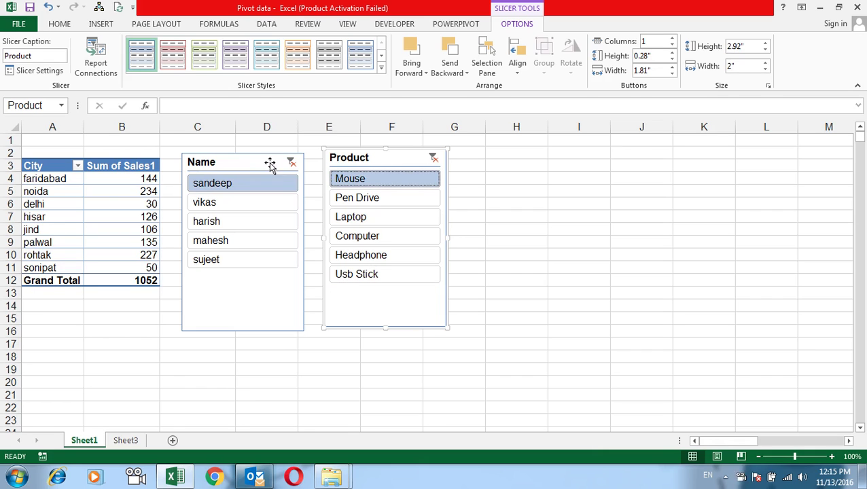
Clear both slicer filters and move the Name slicer below the pivot table.
click(296, 166)
click(435, 159)
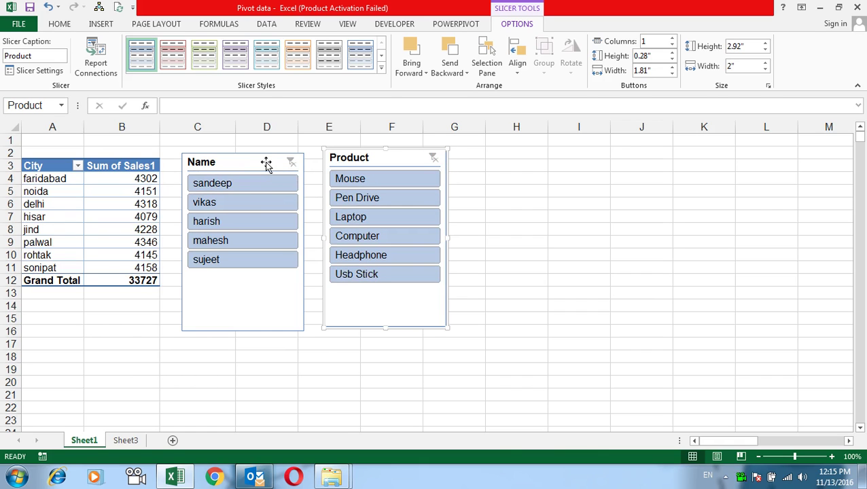
drag(265, 164, 105, 298)
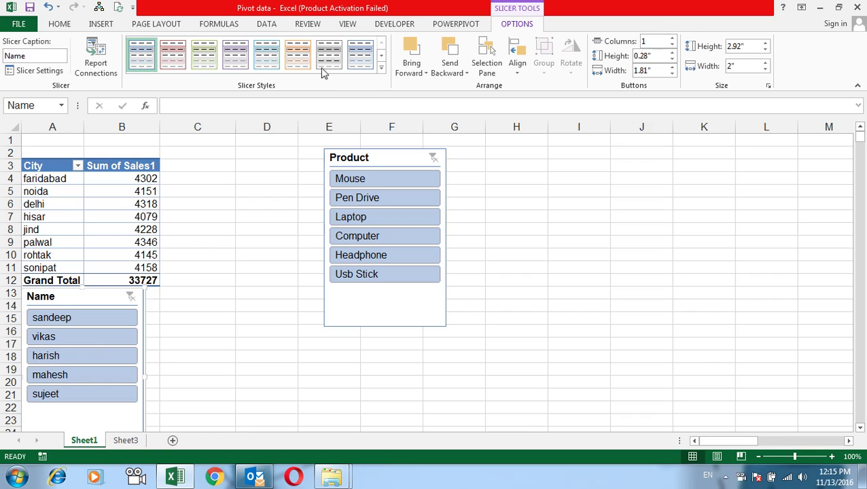
Give the Name slicer 4 columns, make it wide and short, and place it at row 14.
click(657, 39)
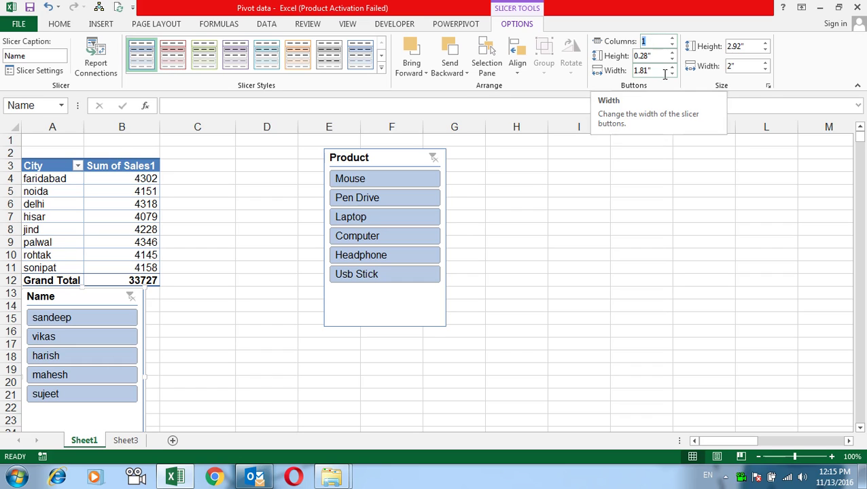
text(4)
key(Return)
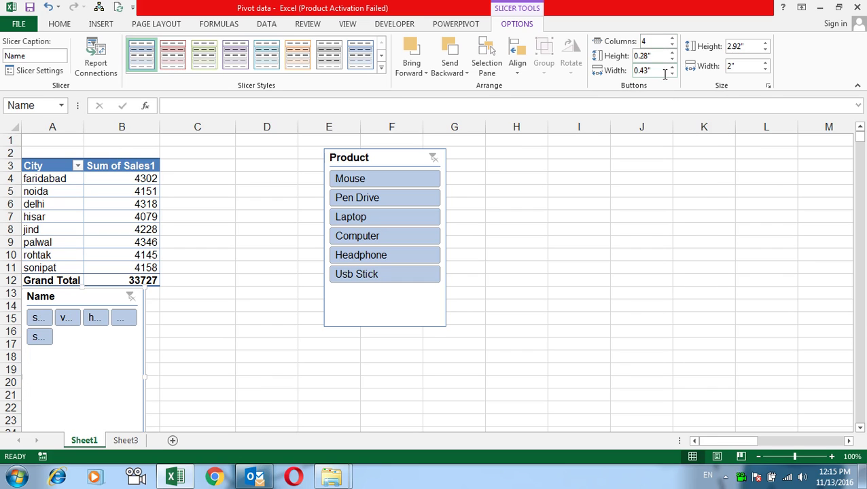
drag(87, 297, 210, 188)
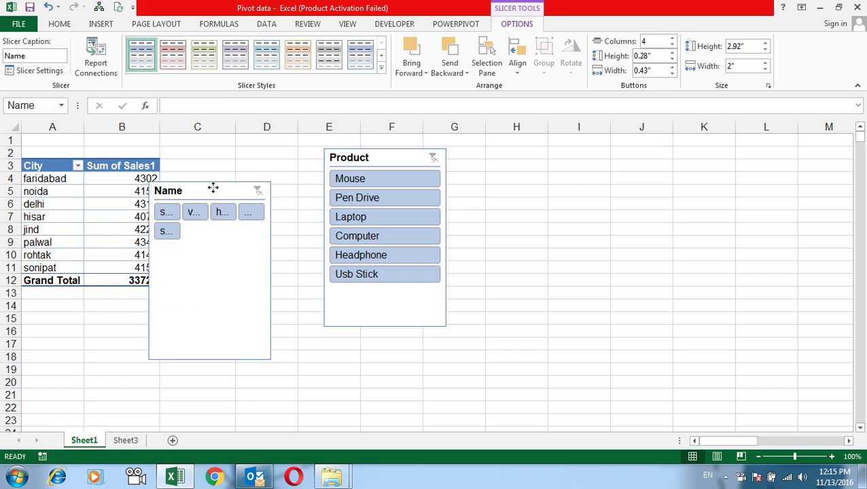
drag(209, 359, 213, 246)
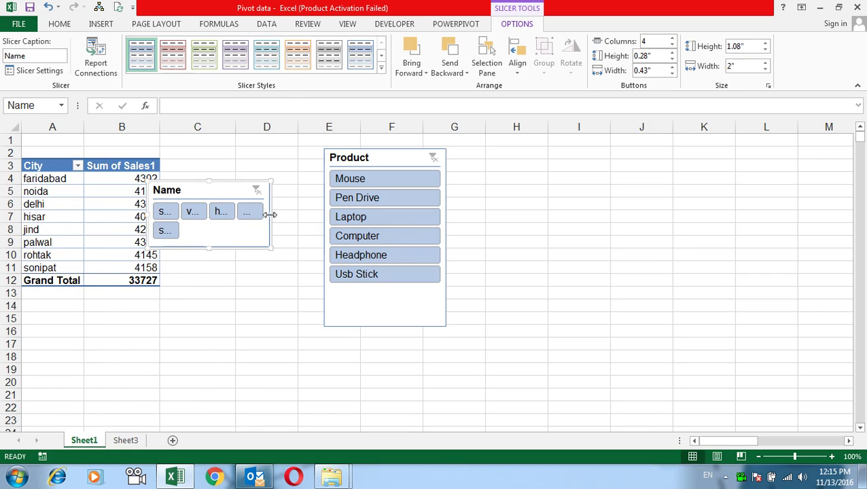
drag(271, 212, 425, 212)
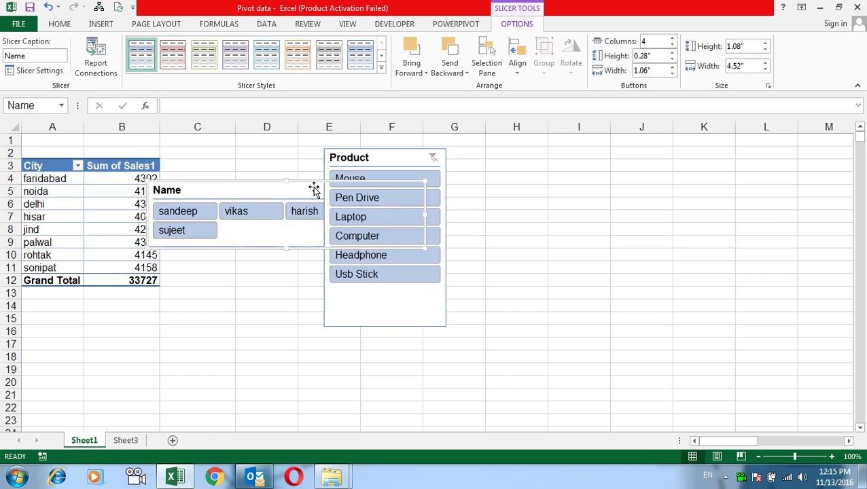
drag(313, 187, 195, 301)
drag(180, 299, 182, 293)
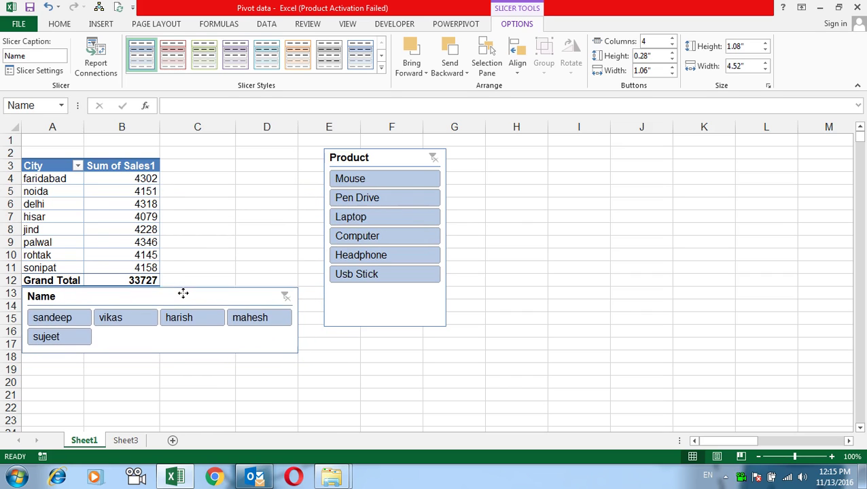
drag(183, 293, 183, 302)
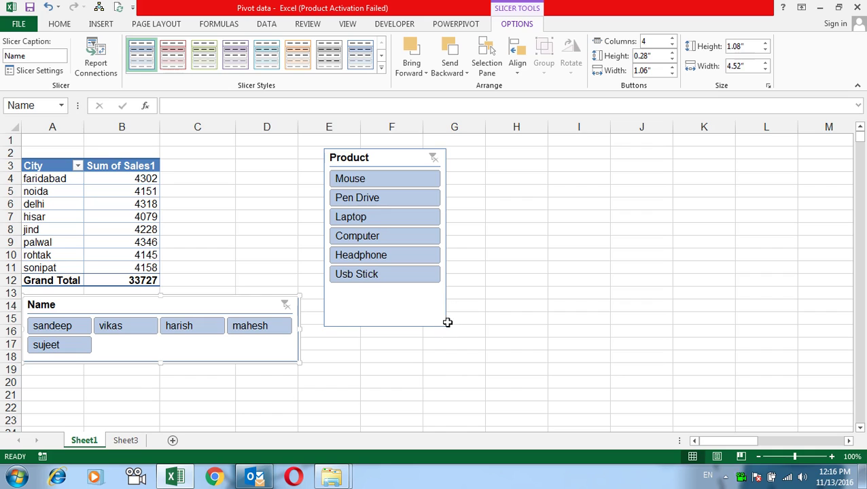
Resize the Product slicer to 1.23" wide by 2.39" tall and move it beside the pivot.
click(429, 307)
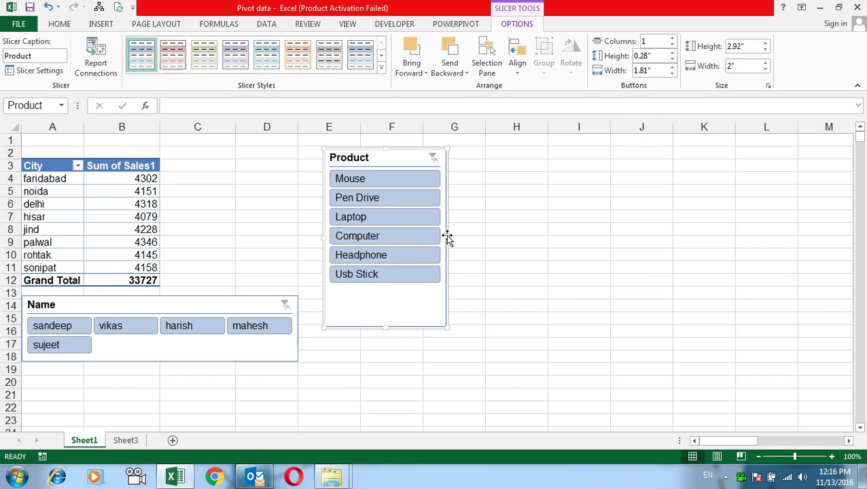
drag(448, 239, 399, 239)
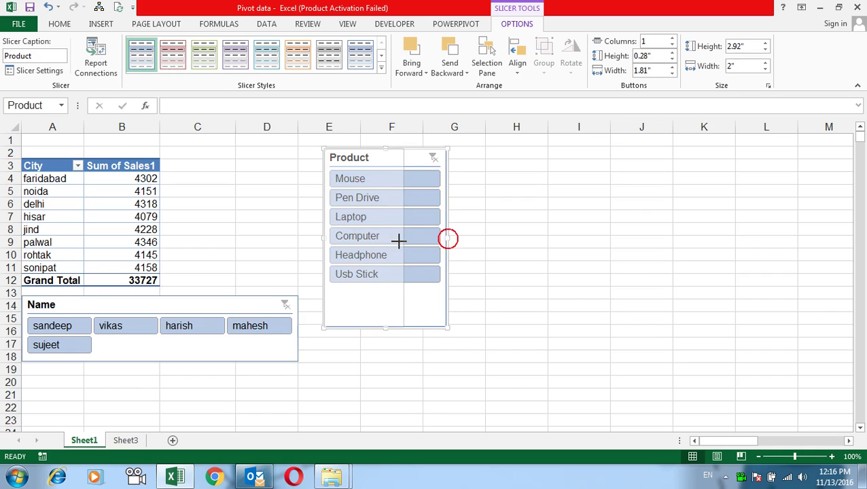
drag(363, 330, 364, 294)
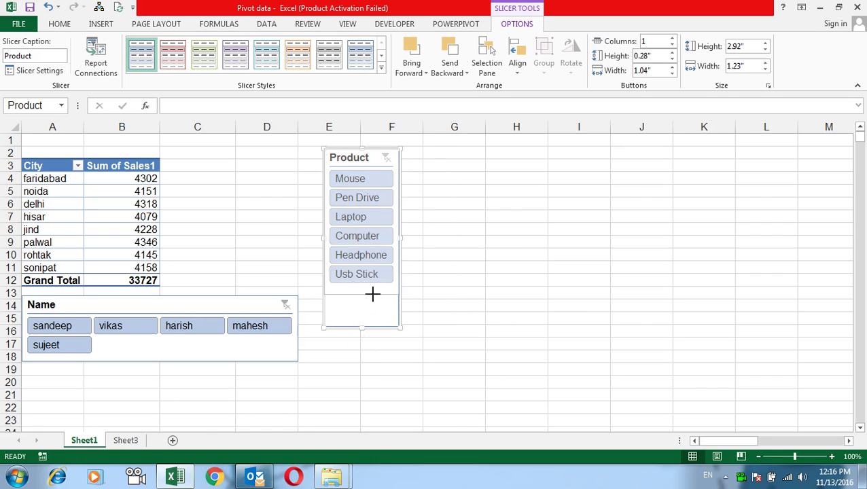
drag(365, 156, 202, 166)
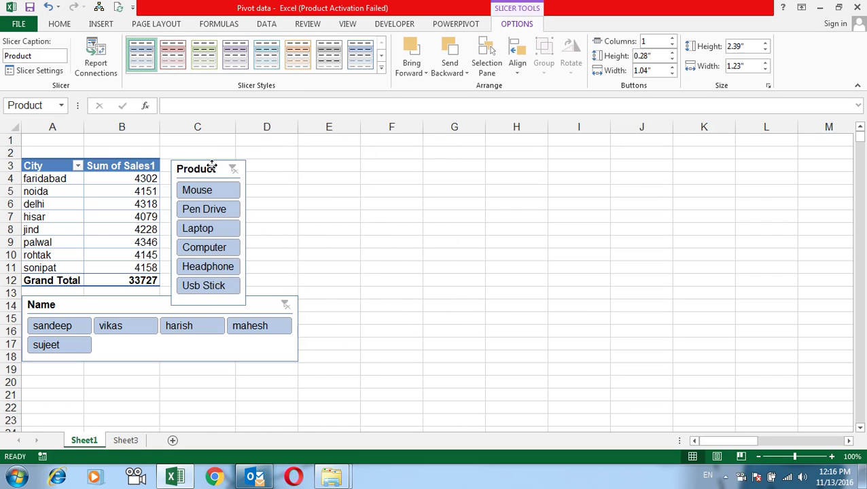
Test the Name slicer with harish and vikas, clear it, and move the Product slicer to column G.
click(170, 326)
click(132, 327)
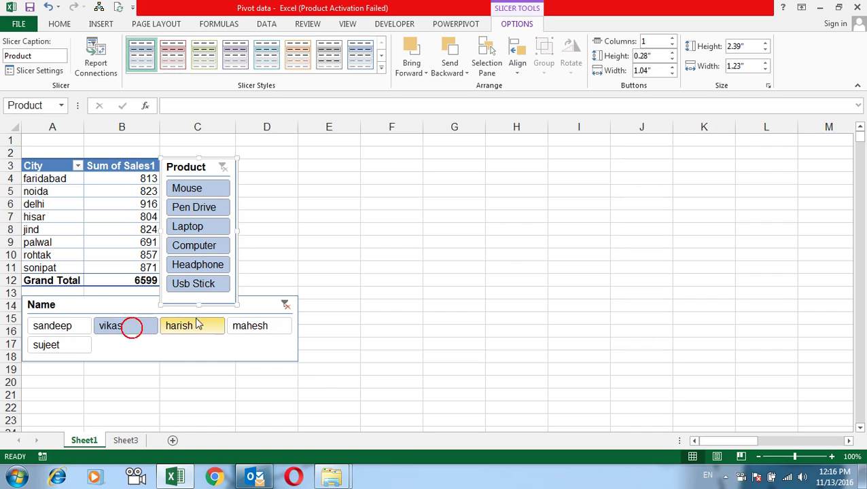
click(284, 305)
drag(197, 166, 442, 159)
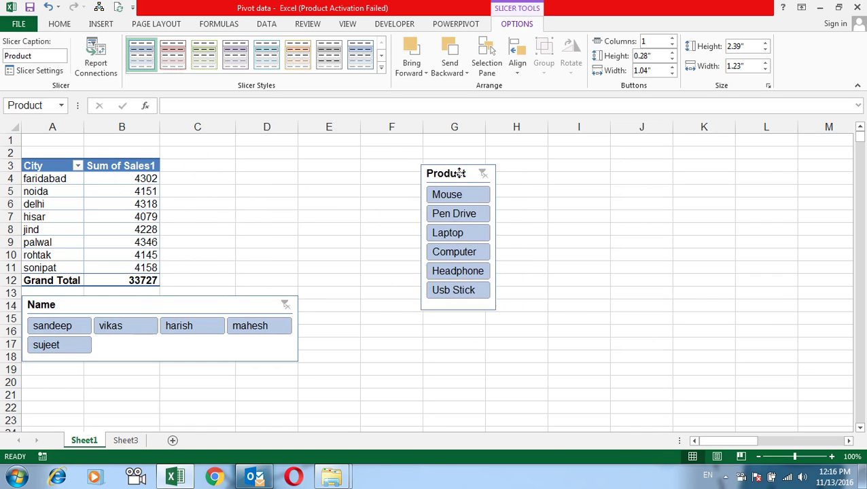
click(120, 192)
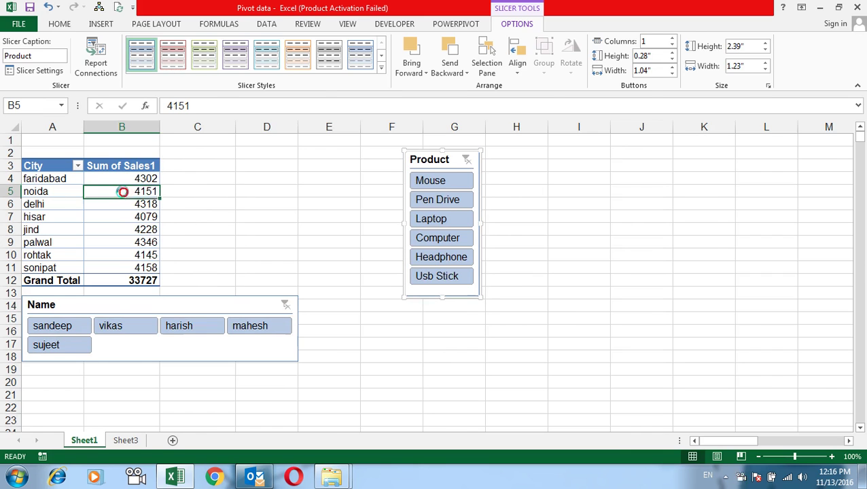
Insert a clustered column PivotChart and add data labels to its columns.
click(515, 25)
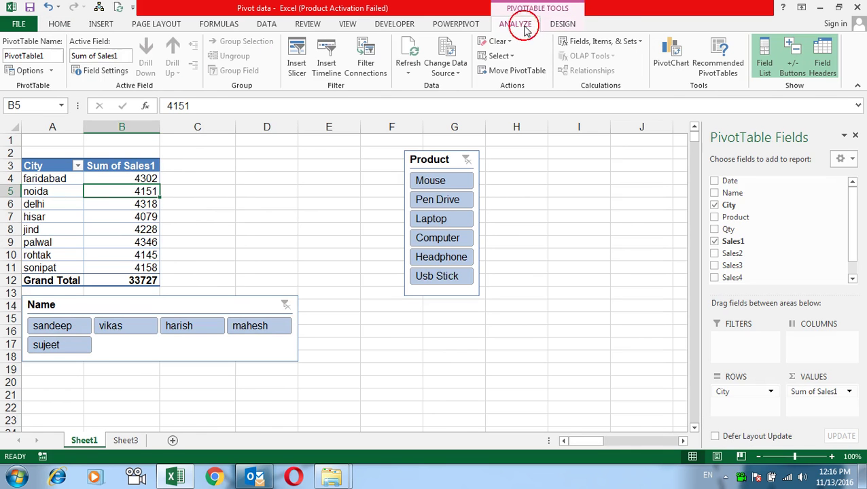
click(665, 60)
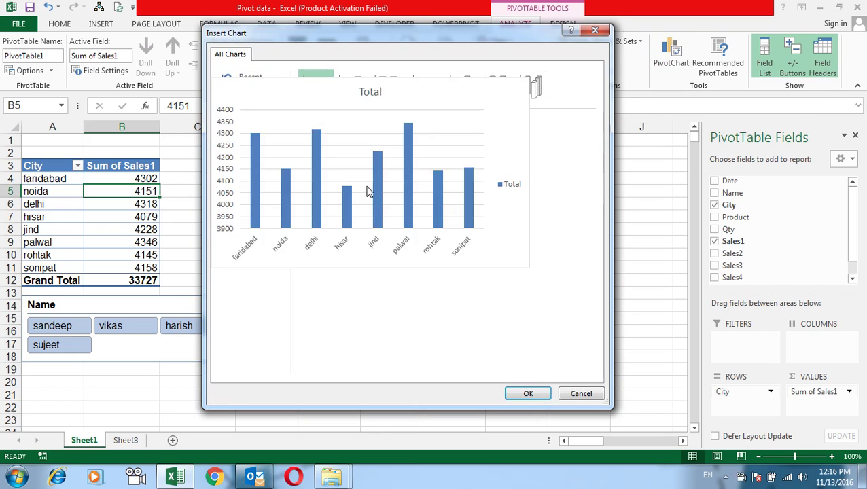
key(Escape)
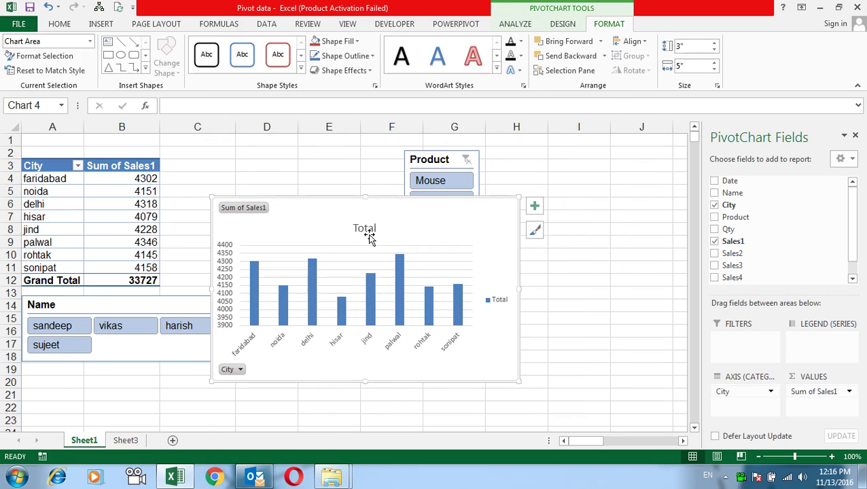
right_click(401, 286)
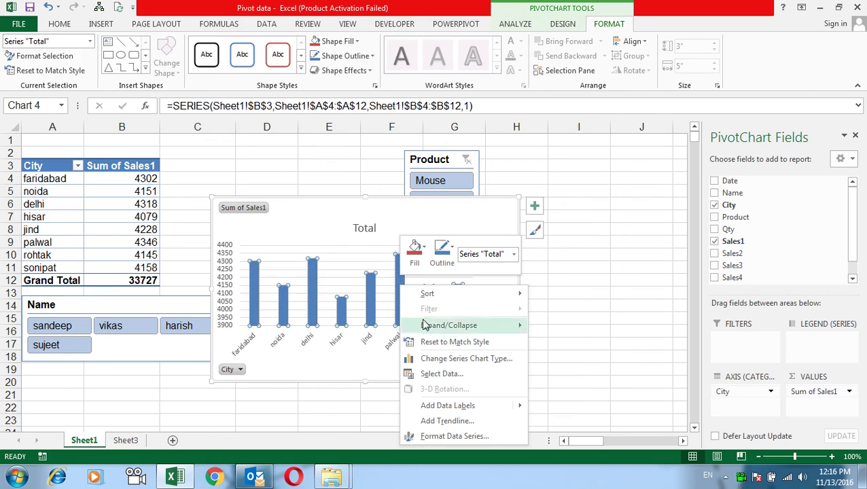
mouse_move(458, 410)
click(552, 406)
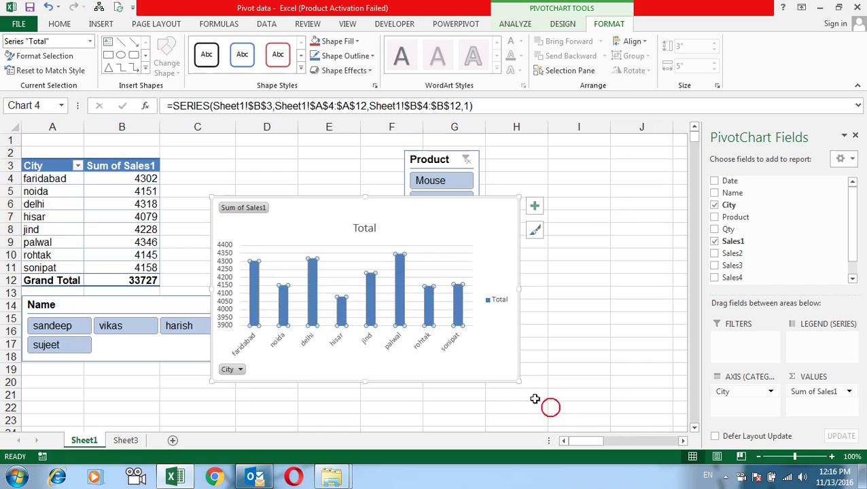
Place the chart top-left, with the Name slicer below it and the Product slicer beside it.
mouse_move(496, 216)
mouse_down()
mouse_move(448, 151)
mouse_move(266, 138)
mouse_up()
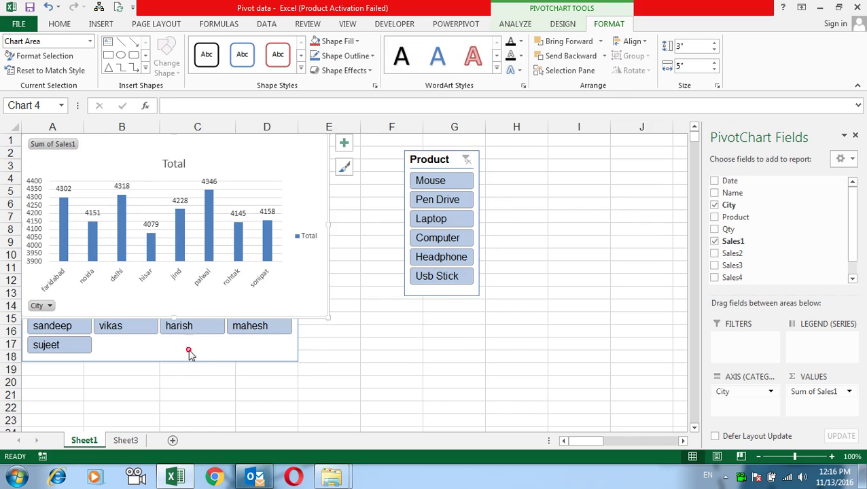
mouse_move(239, 354)
mouse_down()
mouse_move(239, 386)
mouse_move(232, 376)
mouse_up()
drag(440, 167, 365, 143)
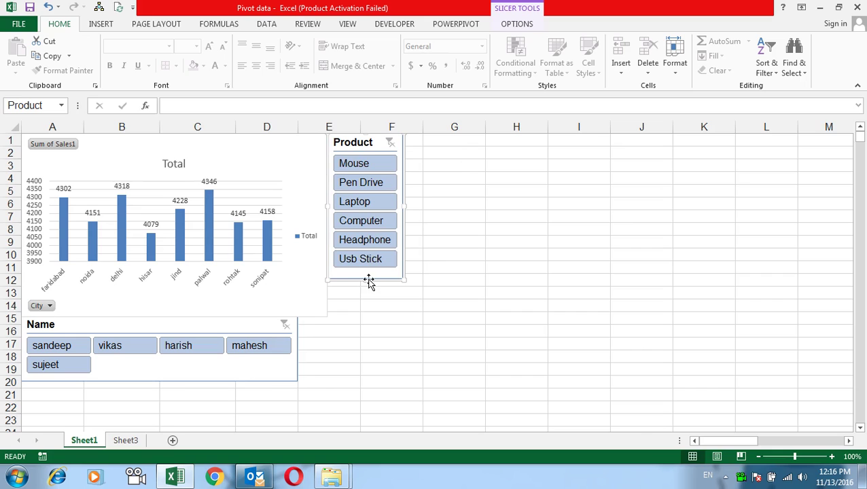
Make the Product slicer taller to row 14 and widen the Name slicer to column F.
drag(365, 278, 371, 317)
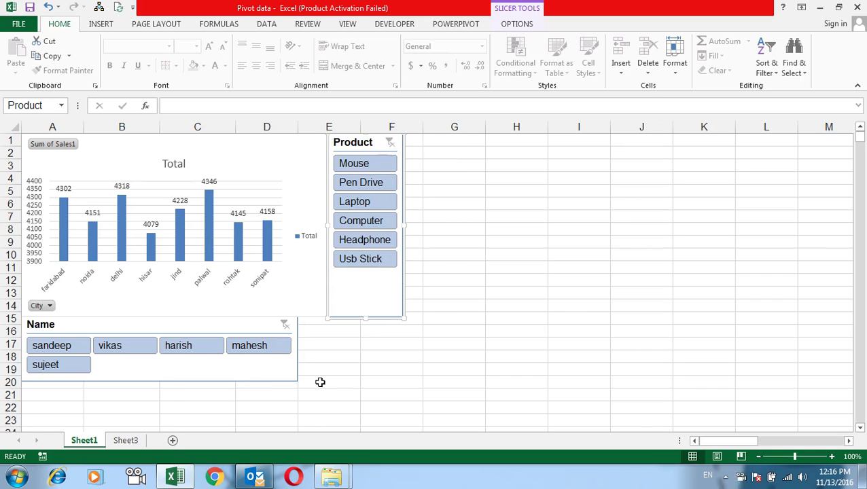
click(289, 370)
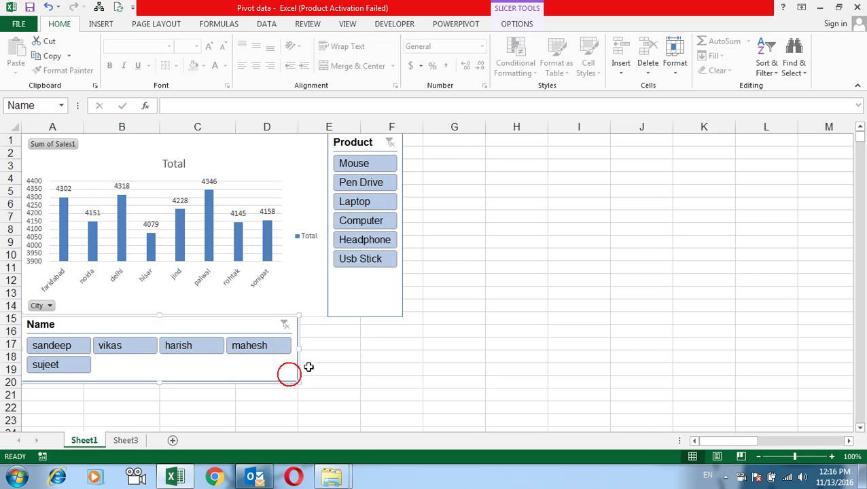
drag(300, 348, 331, 346)
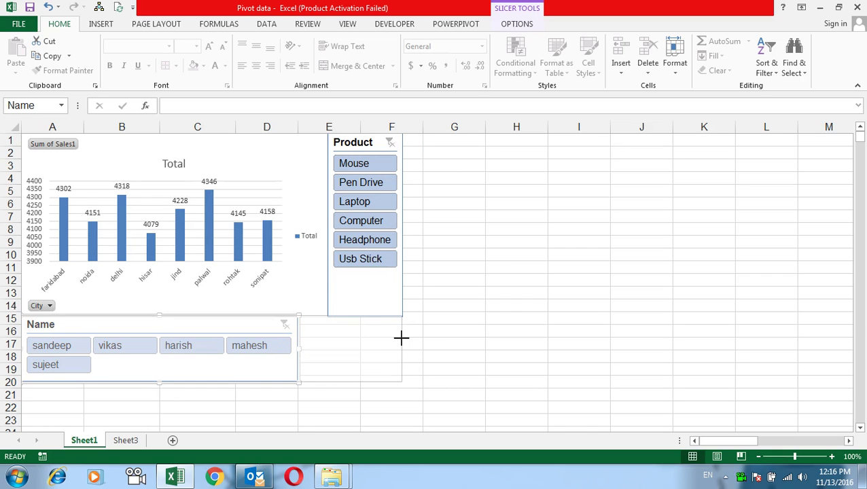
drag(331, 347, 403, 341)
click(516, 338)
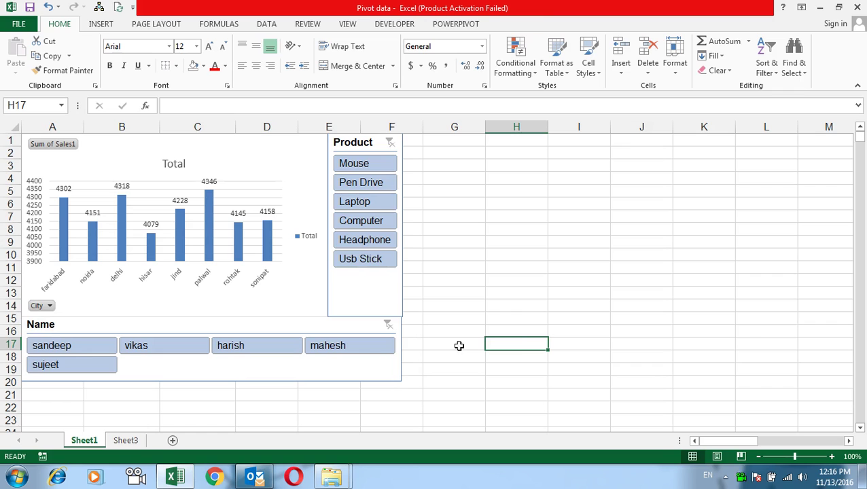
Filter the chart to Mouse, Pen Drive, then Computer, and try each name in the Name slicer.
click(380, 164)
click(379, 182)
click(362, 220)
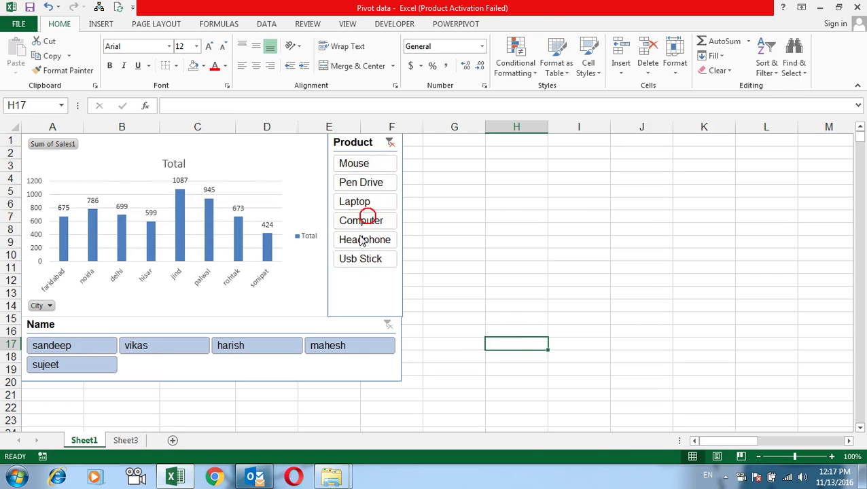
click(81, 358)
click(140, 345)
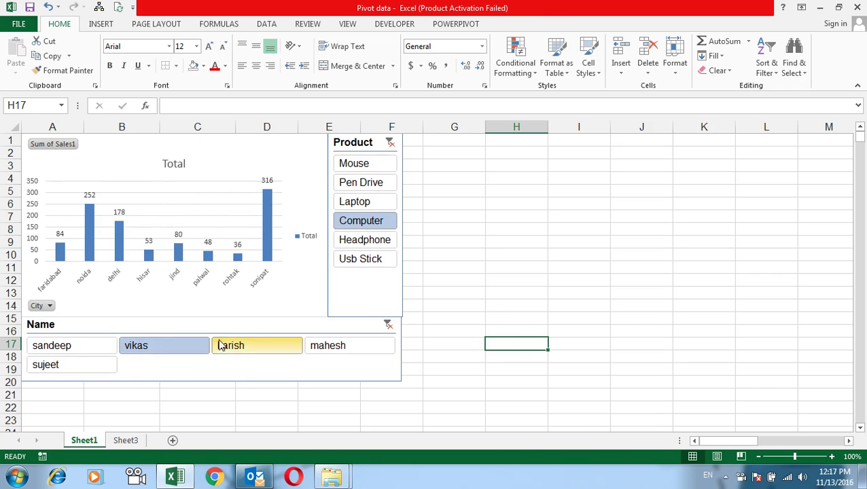
click(242, 346)
click(319, 347)
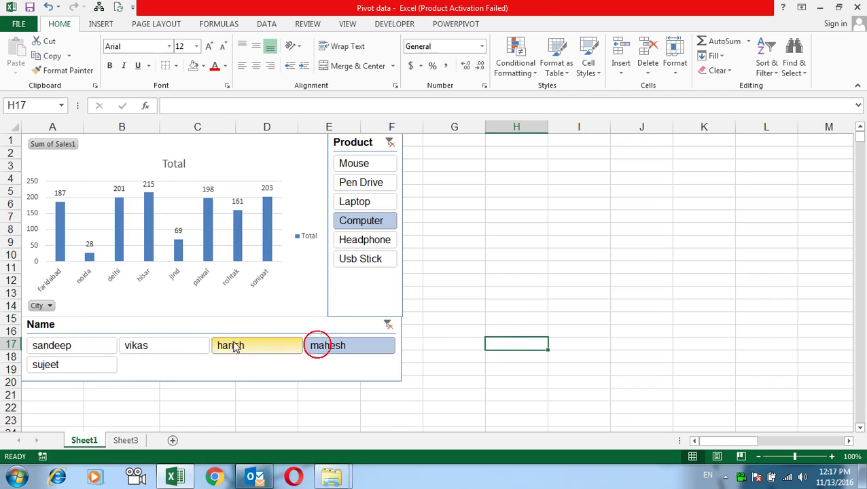
click(64, 348)
click(78, 364)
click(169, 348)
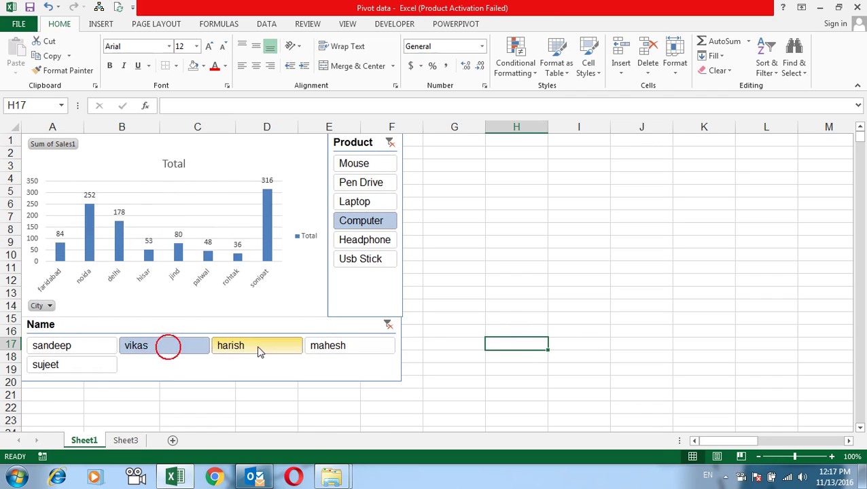
click(255, 349)
click(340, 346)
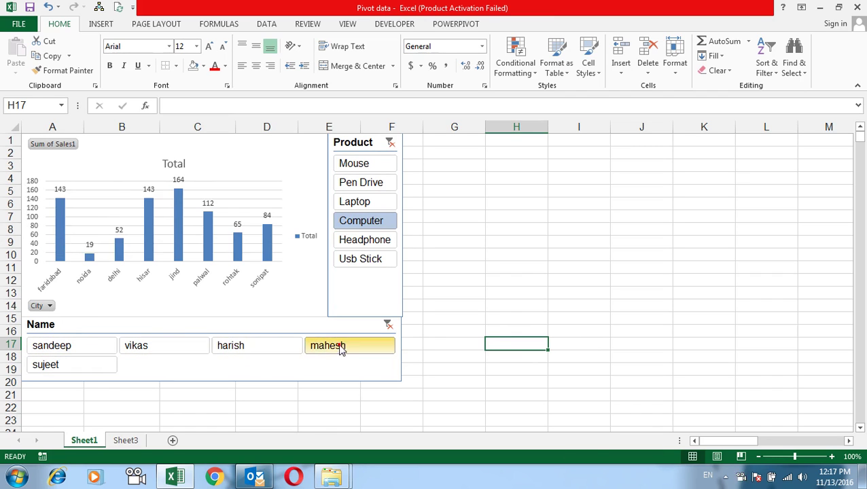
click(87, 348)
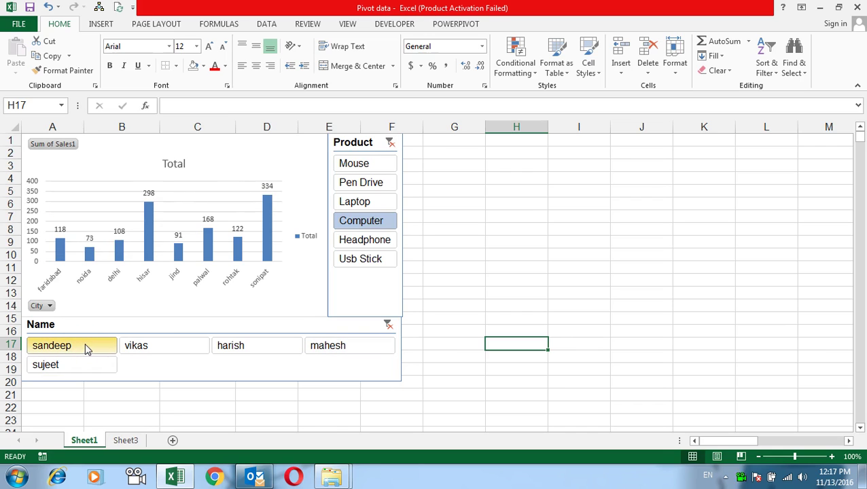
click(135, 346)
click(248, 344)
click(325, 348)
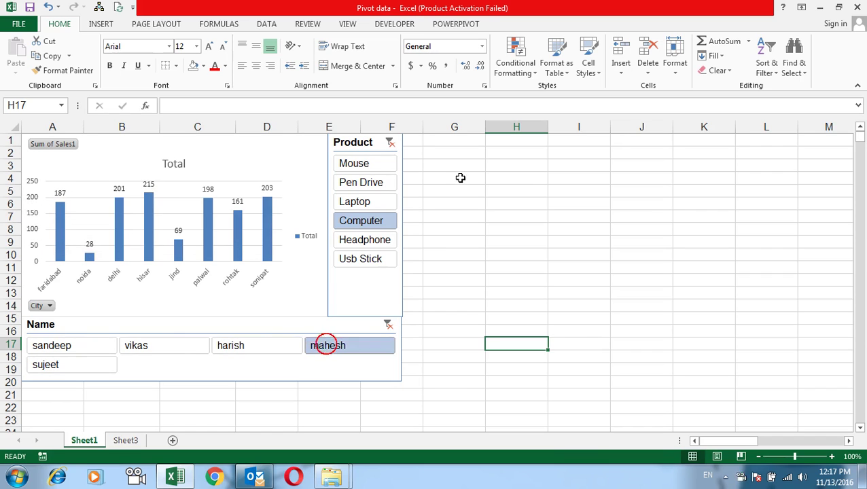
Widen the Product slicer, clear the Name filter, and shorten the Product slicer slightly.
click(385, 281)
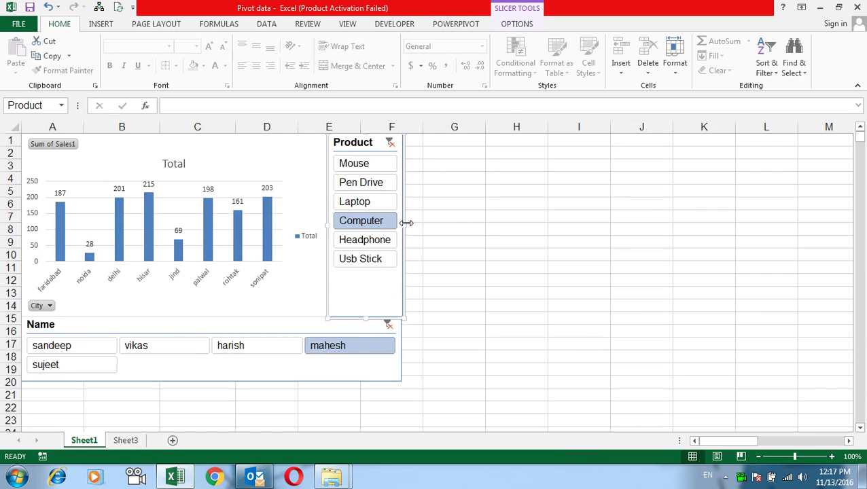
drag(406, 223, 431, 223)
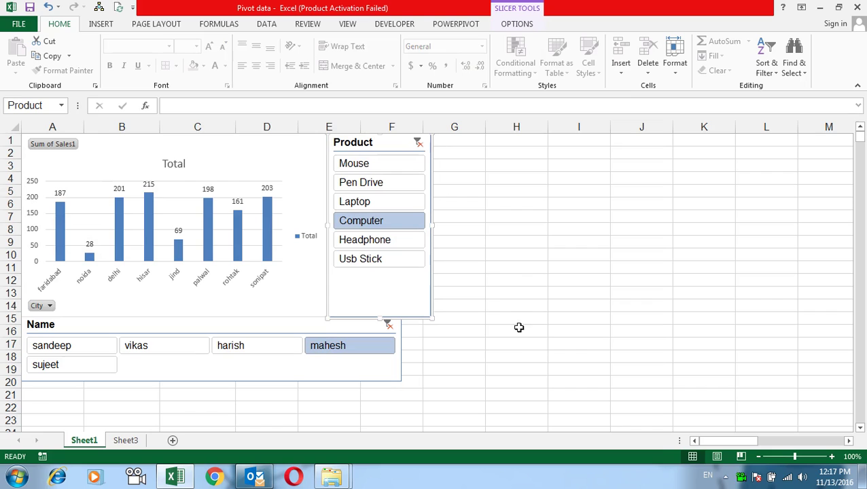
click(385, 325)
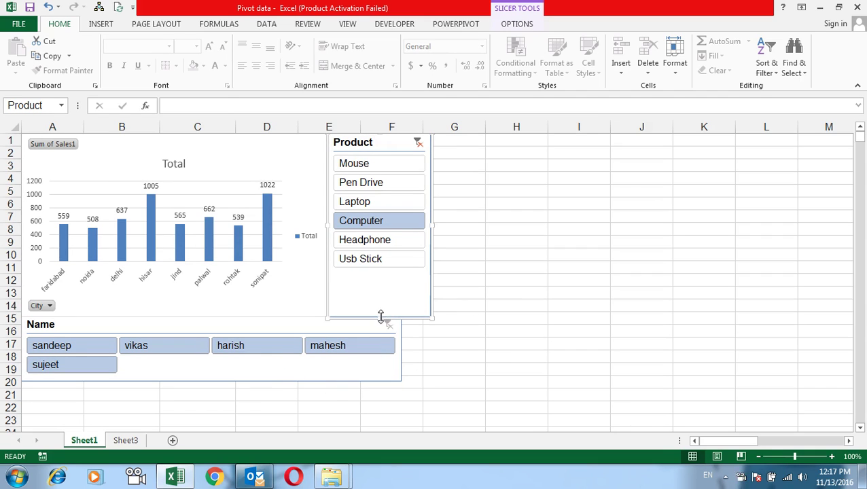
drag(380, 318, 382, 315)
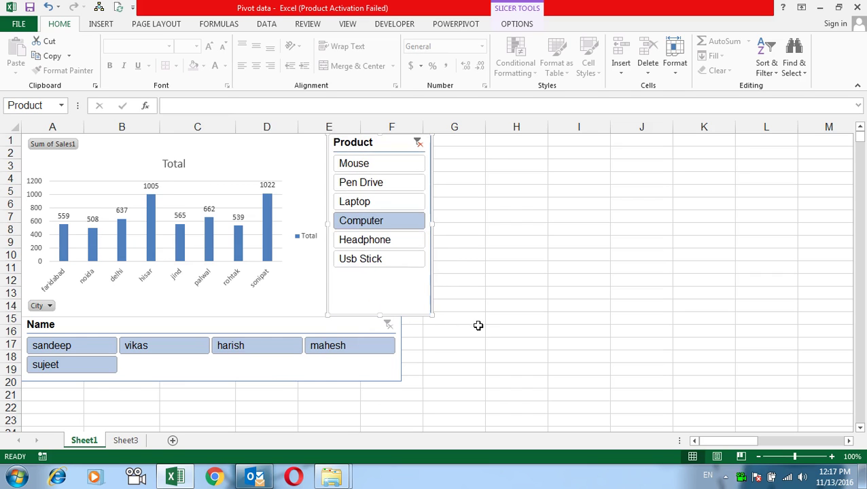
click(478, 329)
Protect Sheet1 and test the Name slicer with sandeep, vikas and harish.
right_click(85, 440)
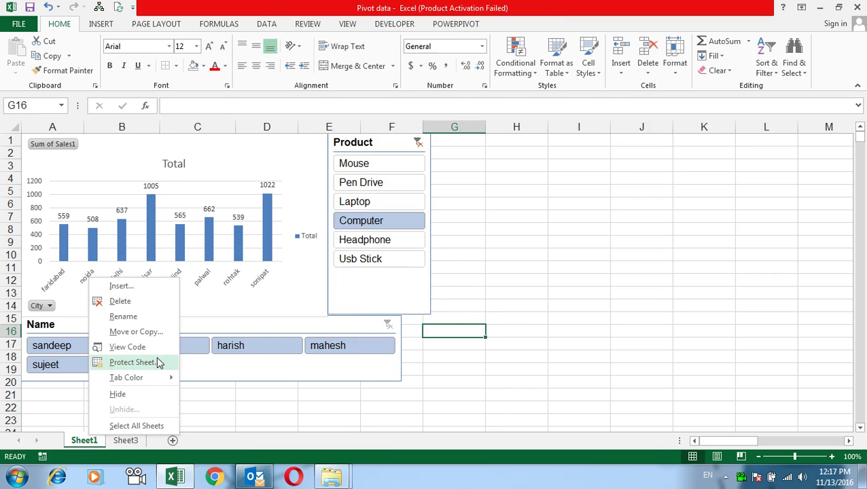
click(133, 363)
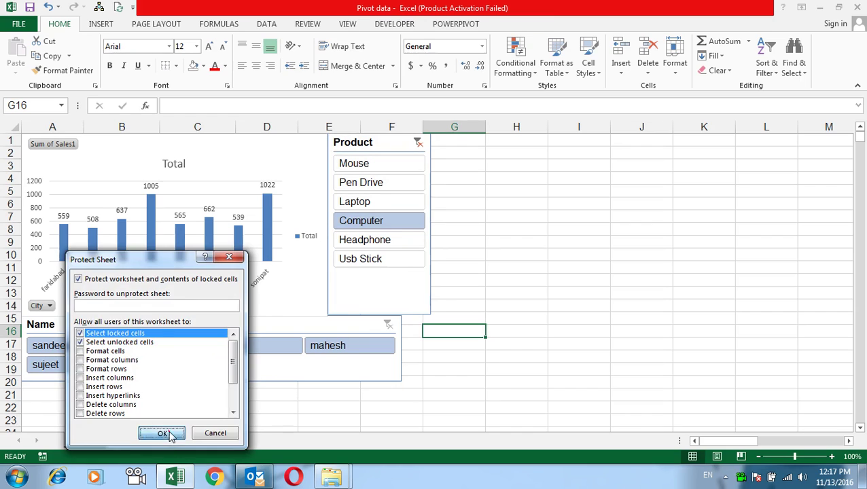
click(172, 433)
click(274, 415)
click(97, 348)
click(145, 345)
click(285, 347)
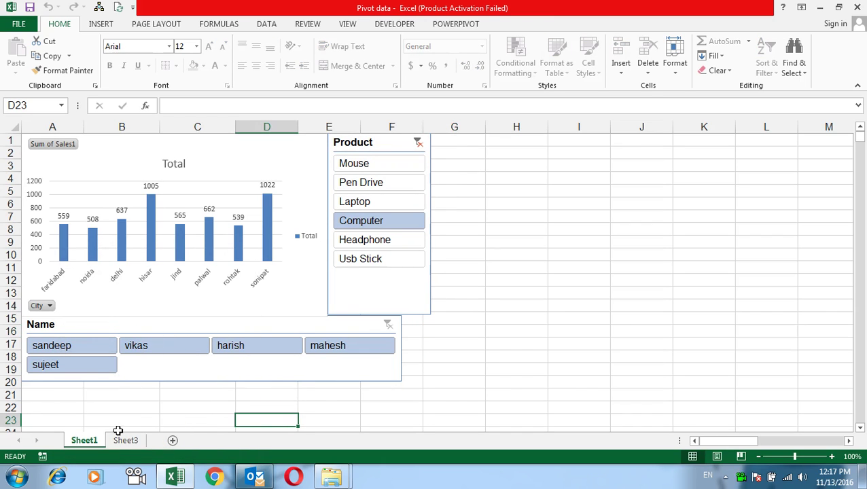
Unprotect Sheet1 and filter the chart through mahesh and harish to vikas.
right_click(85, 440)
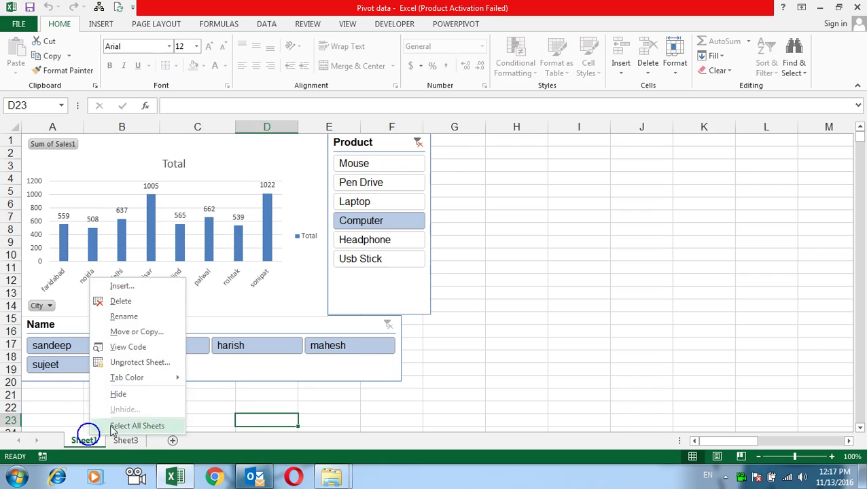
click(142, 365)
click(347, 348)
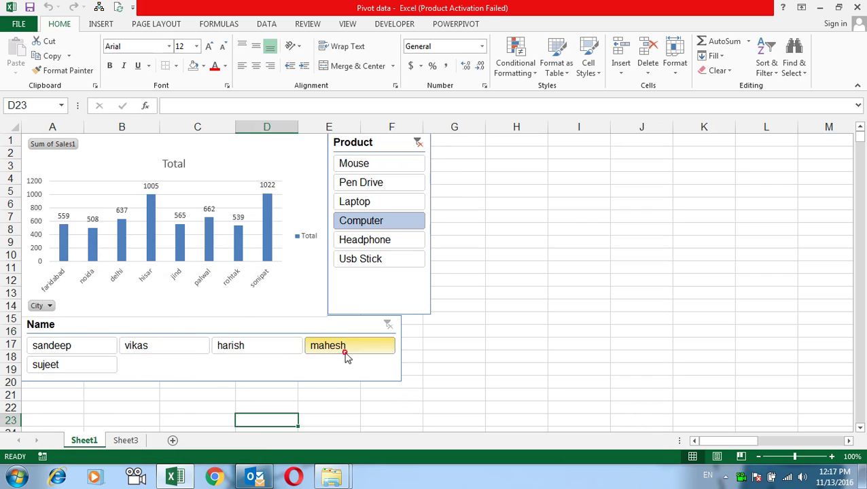
click(292, 348)
click(190, 346)
Turn off the Name slicer's header in Slicer Settings.
right_click(211, 365)
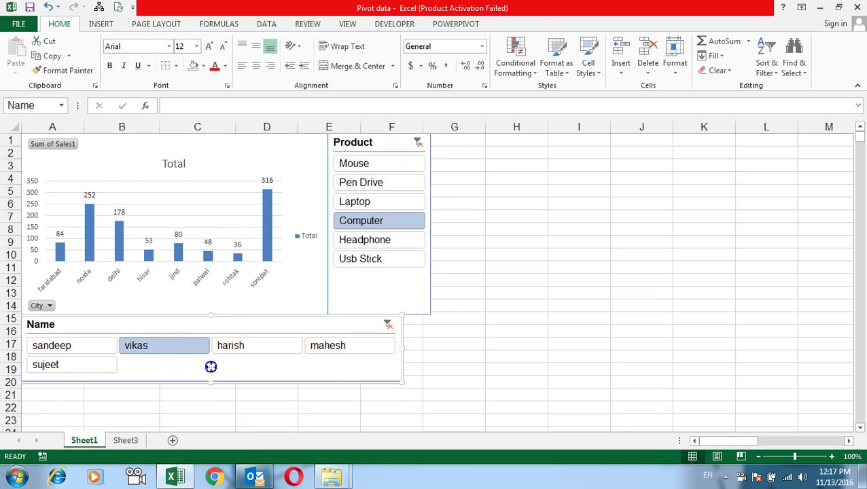
click(256, 360)
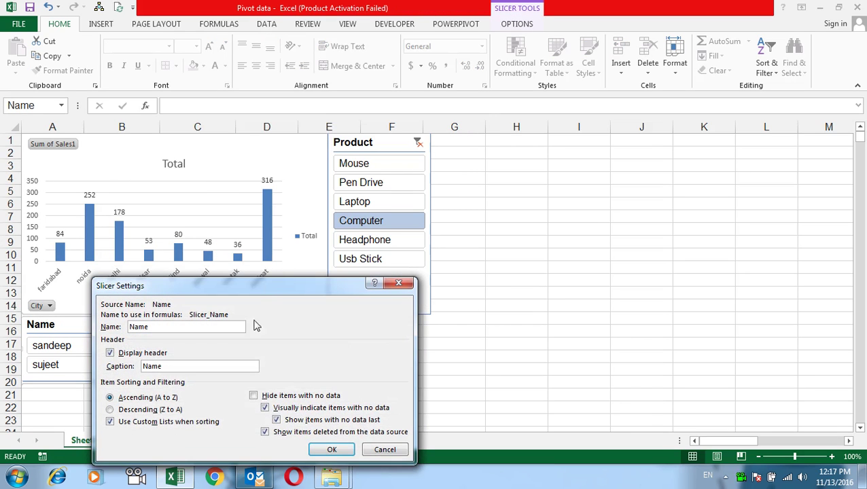
click(390, 290)
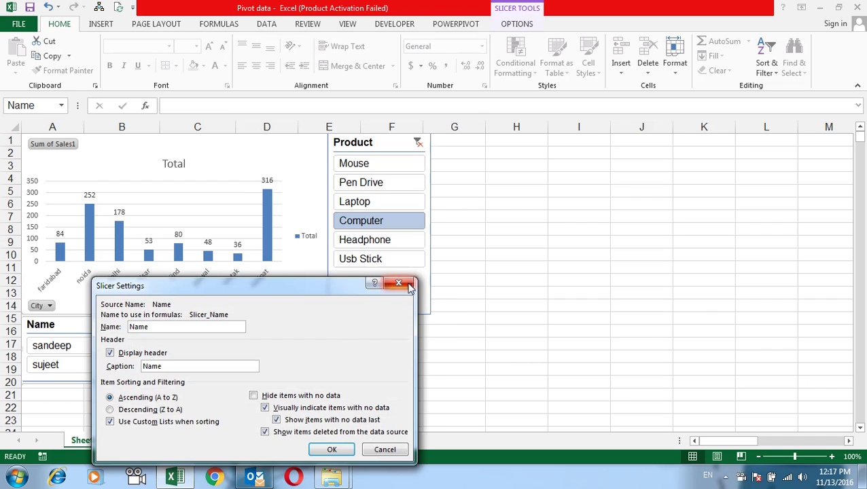
click(401, 284)
click(516, 22)
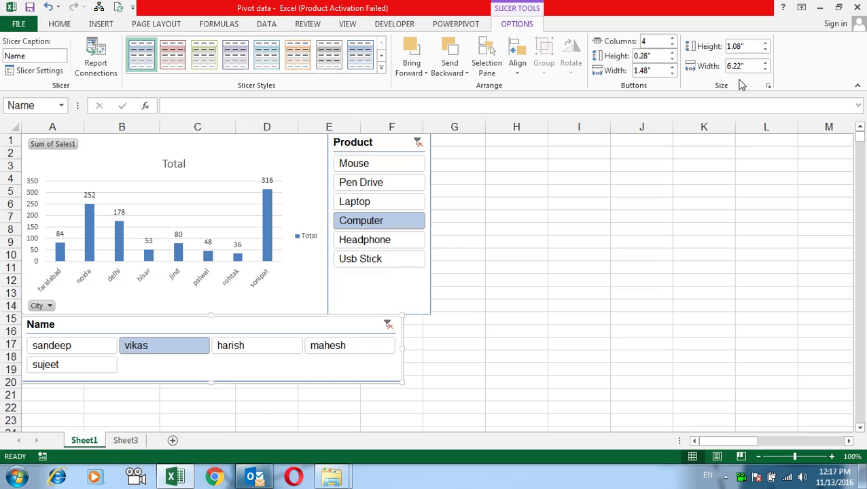
click(53, 72)
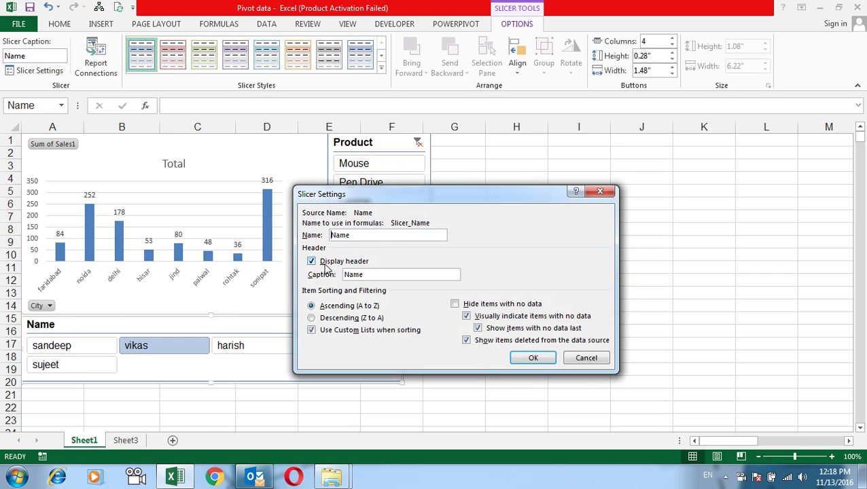
click(508, 367)
click(528, 360)
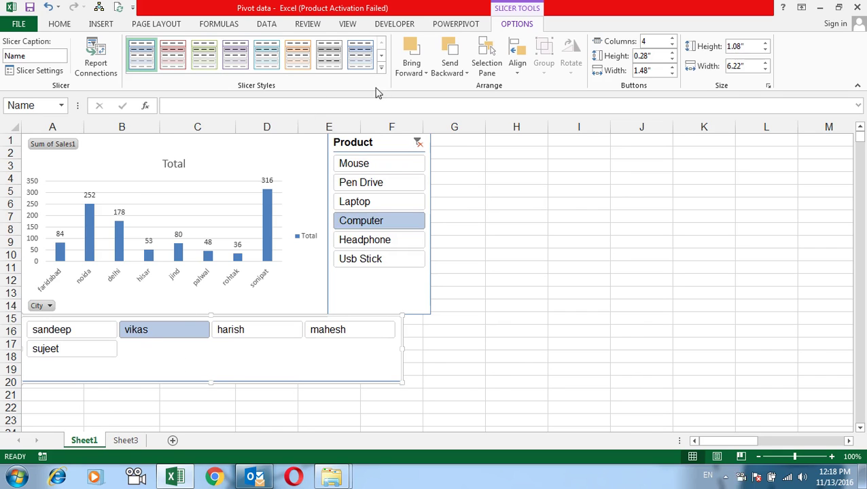
Apply the first dark slicer style to the Name slicer and recheck filtering with sandeep, then vikas.
click(383, 66)
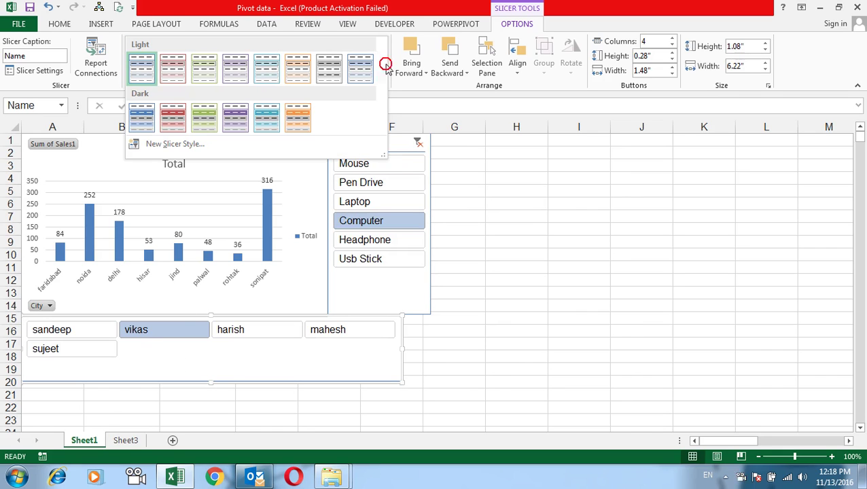
click(139, 118)
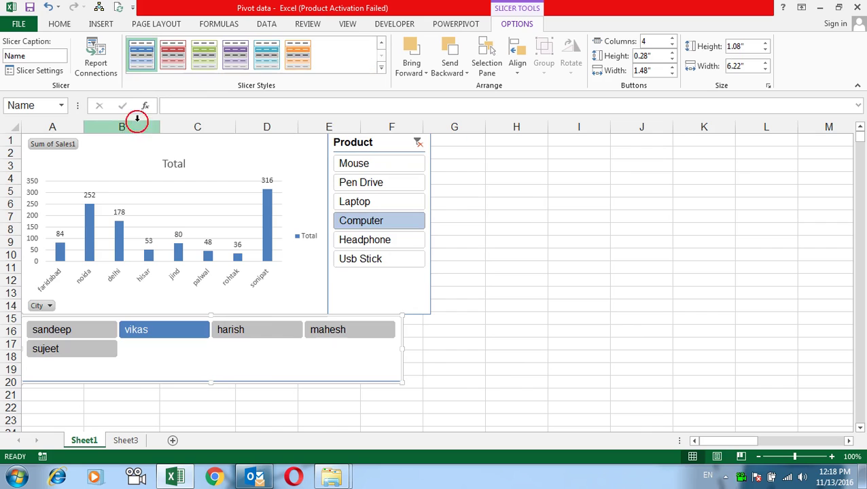
click(95, 335)
click(155, 336)
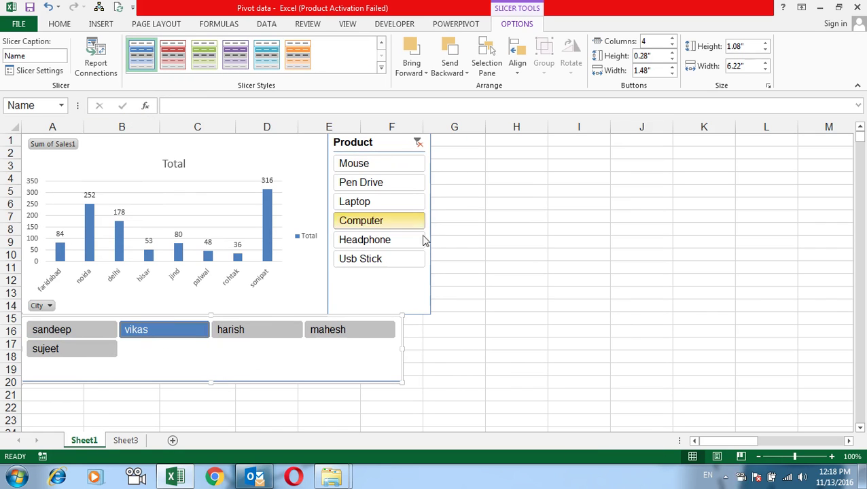
Turn the Name slicer's header back on in Slicer Settings.
click(36, 70)
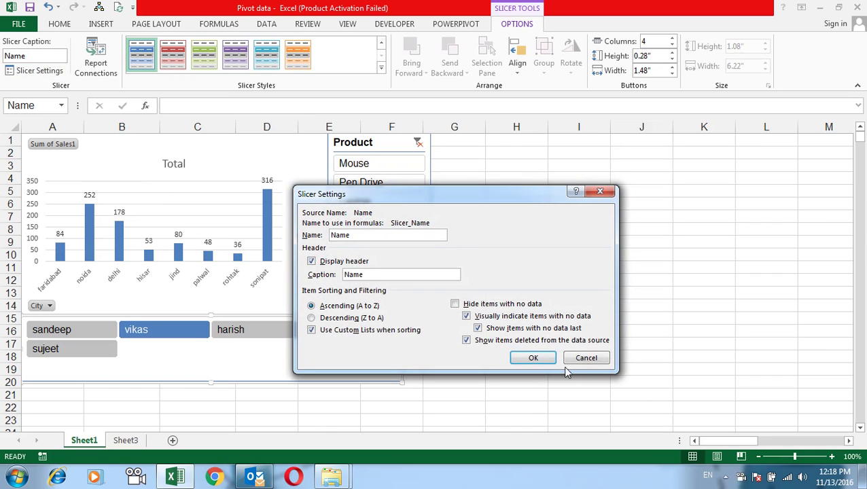
click(533, 359)
click(514, 378)
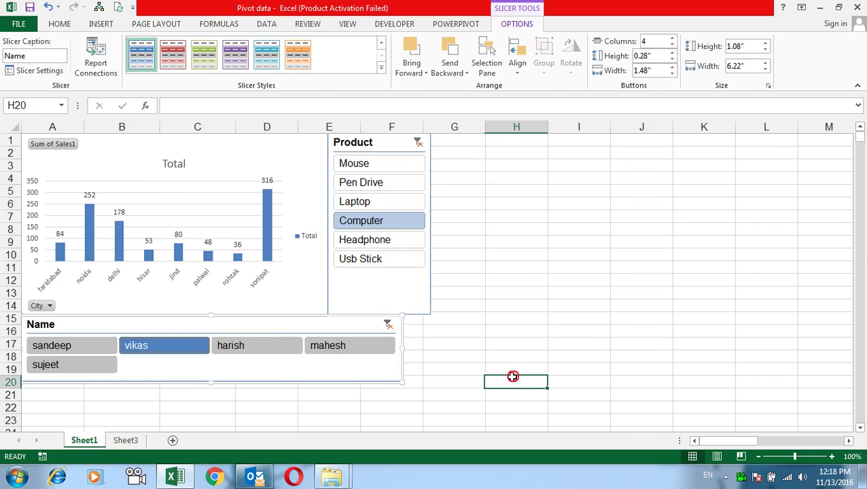
click(580, 252)
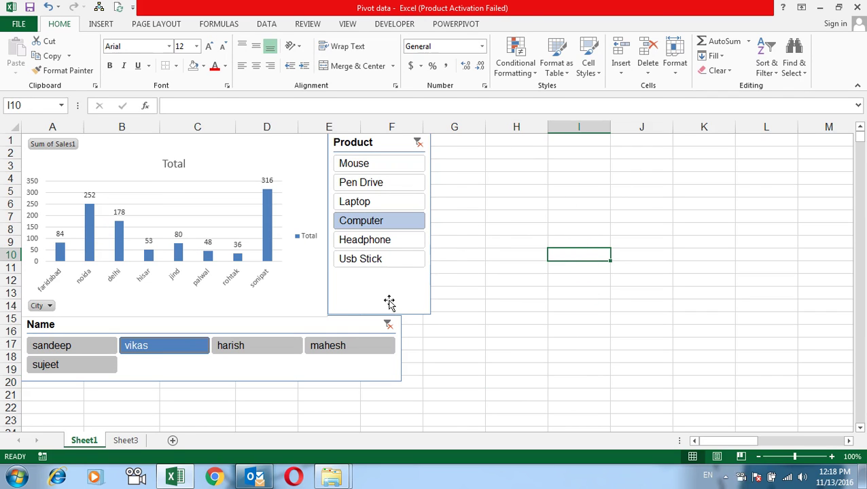
Delete the Product slicer, the Name slicer and the PivotChart.
drag(389, 303, 555, 287)
key(Delete)
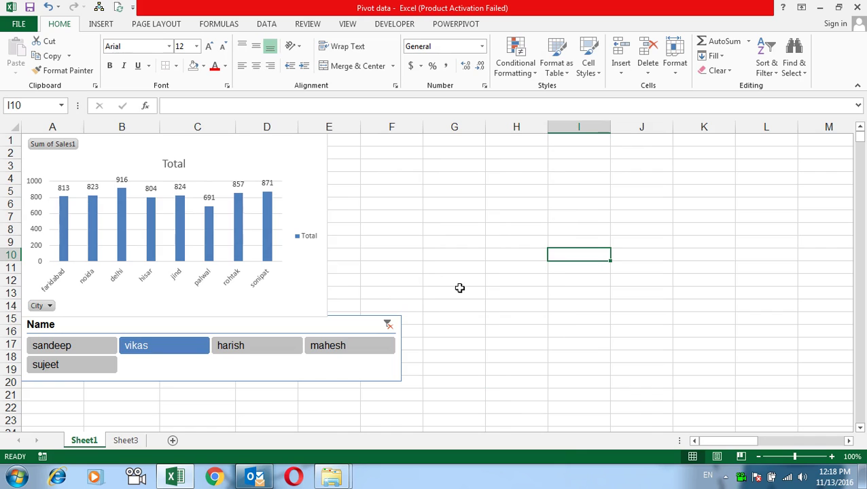
click(365, 382)
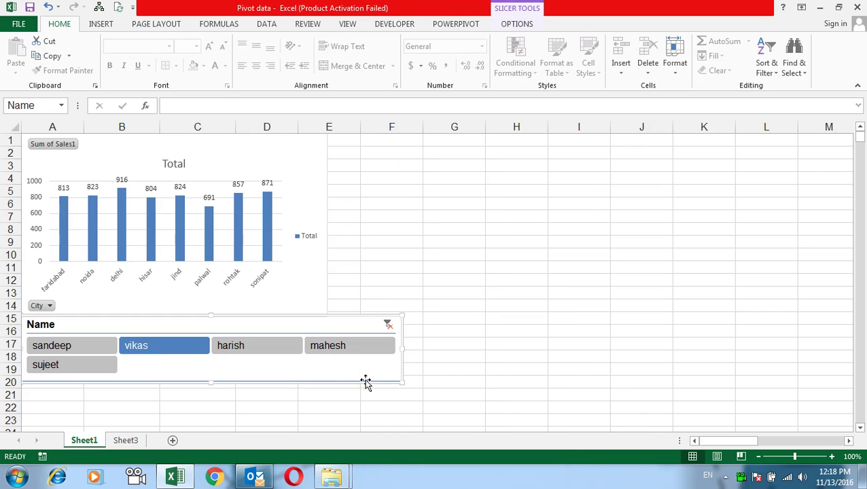
key(Delete)
click(303, 184)
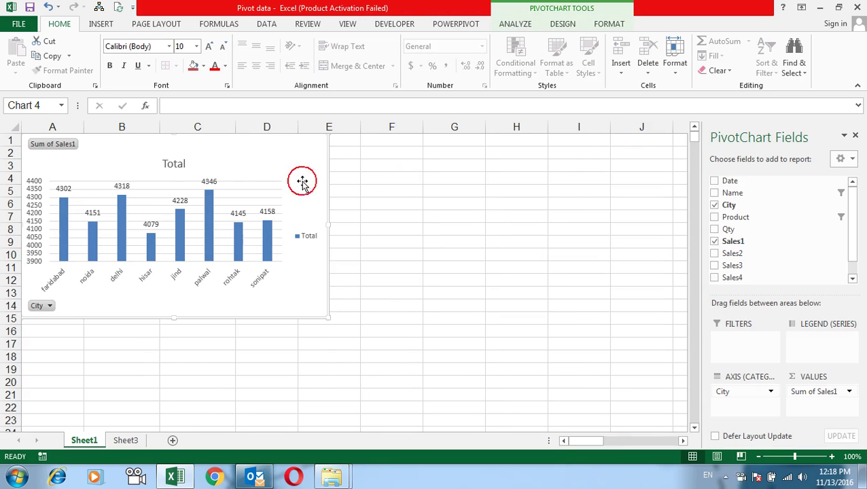
key(Delete)
click(303, 319)
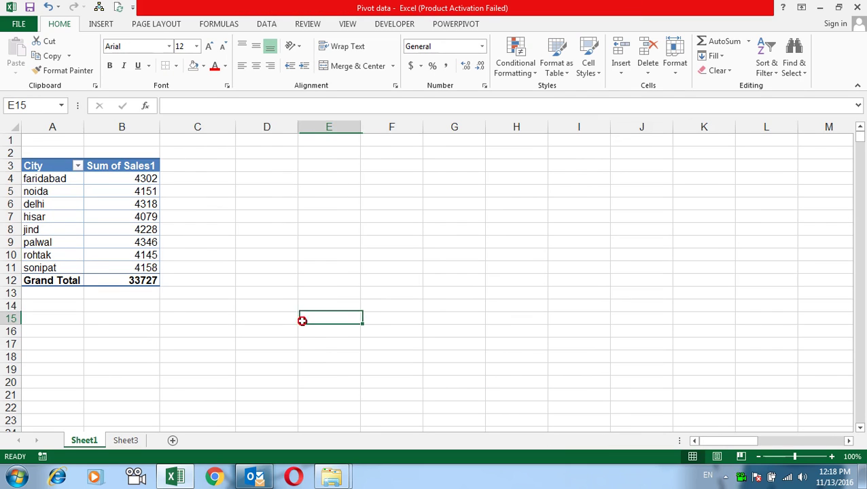
Delete Sheet1 with Alt+H, D, S and confirm.
click(83, 442)
key(alt+h)
key(d)
key(s)
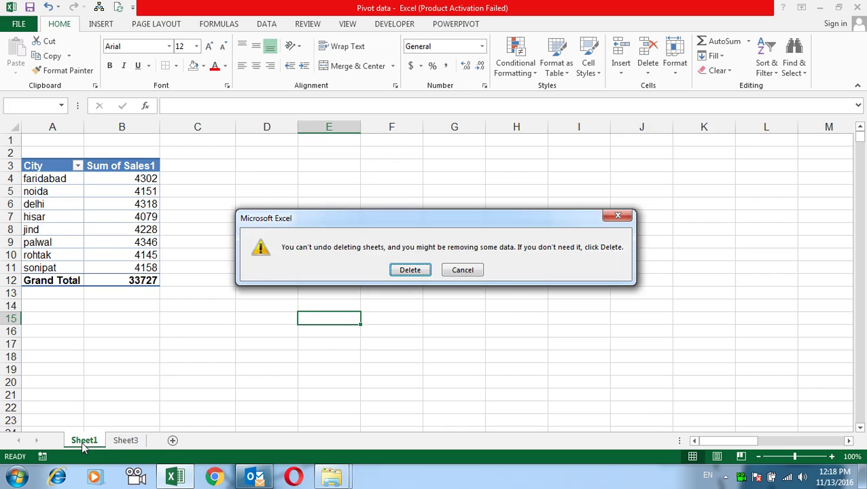
key(Return)
Run the PivotTable Wizard (Alt+D+P) on Sheet3's data, creating the pivot on a new sheet.
click(579, 228)
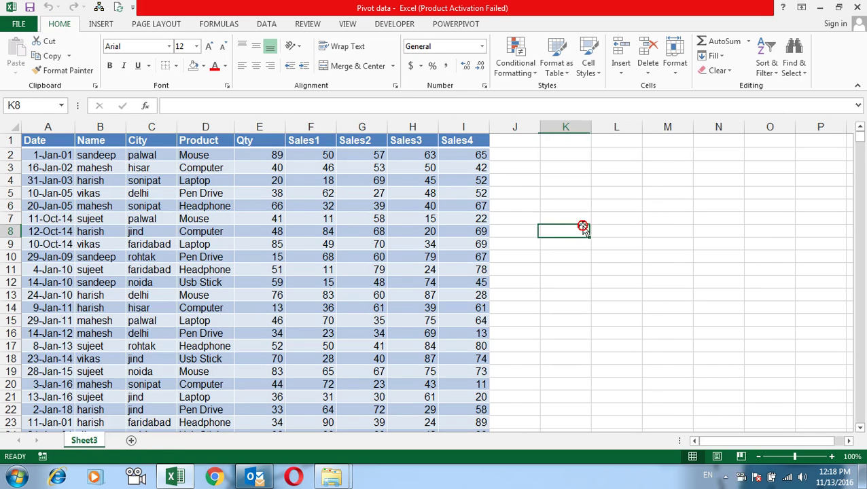
click(160, 204)
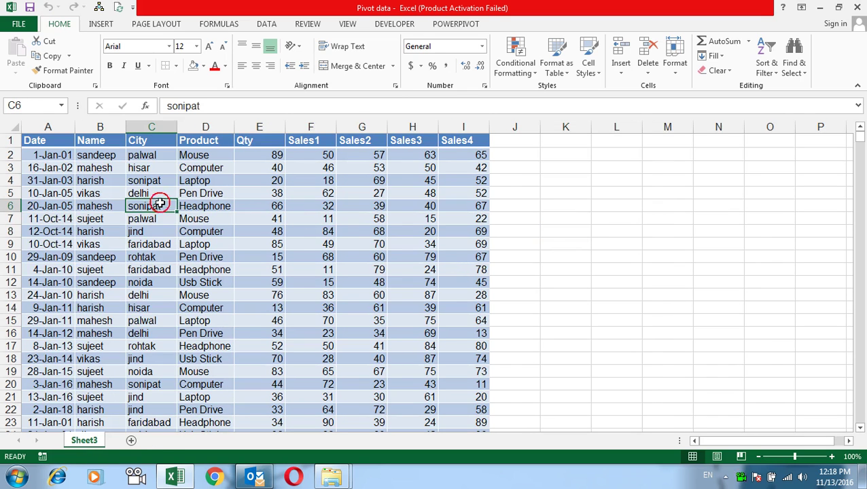
scroll(333, 242, down, 5)
scroll(333, 242, up, 5)
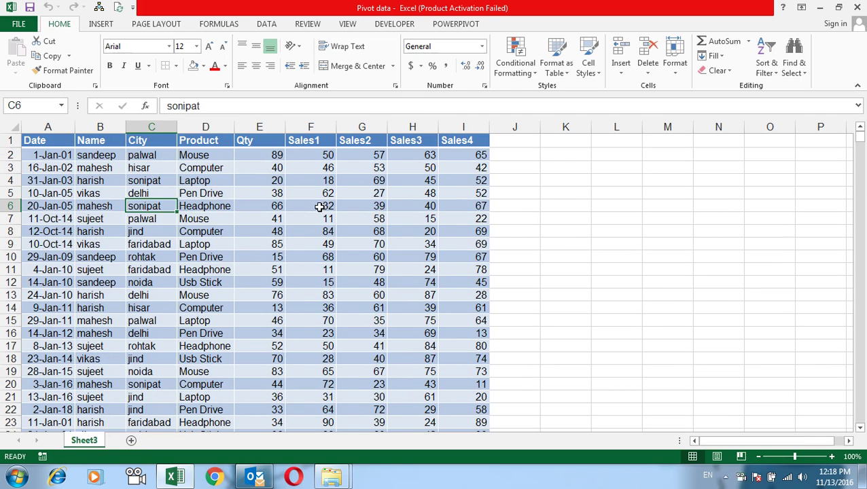
scroll(319, 206, down, 5)
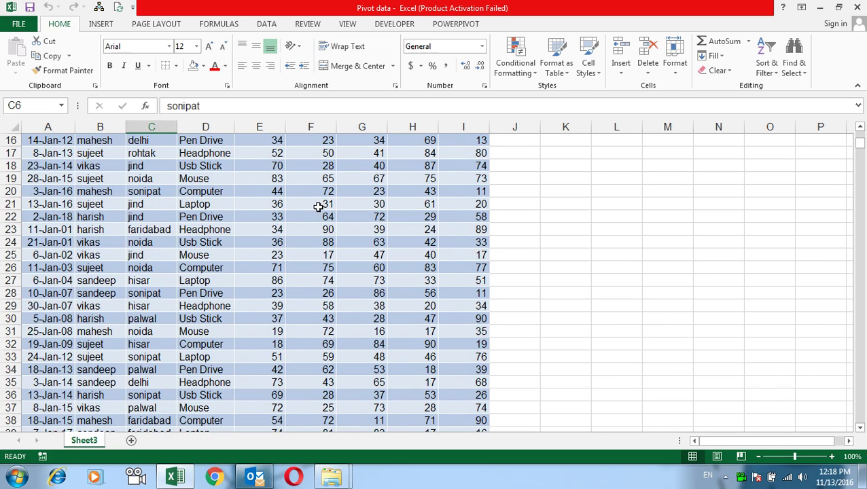
click(263, 231)
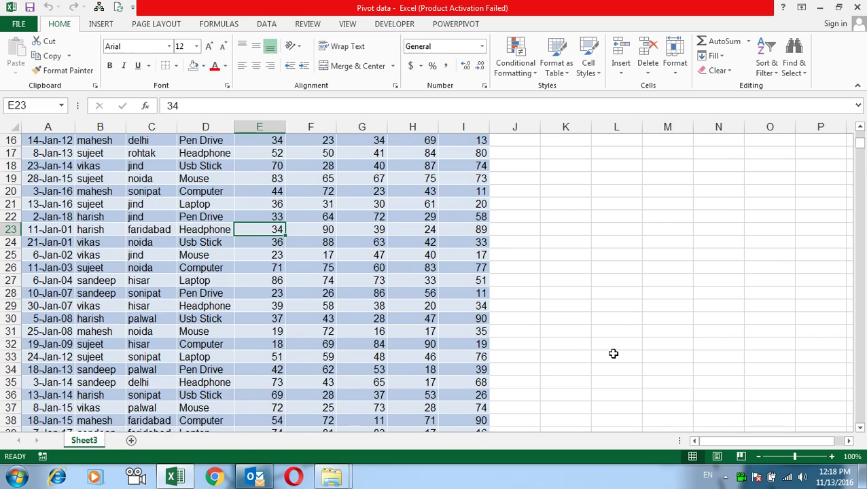
key(alt+d)
key(p)
key(Return)
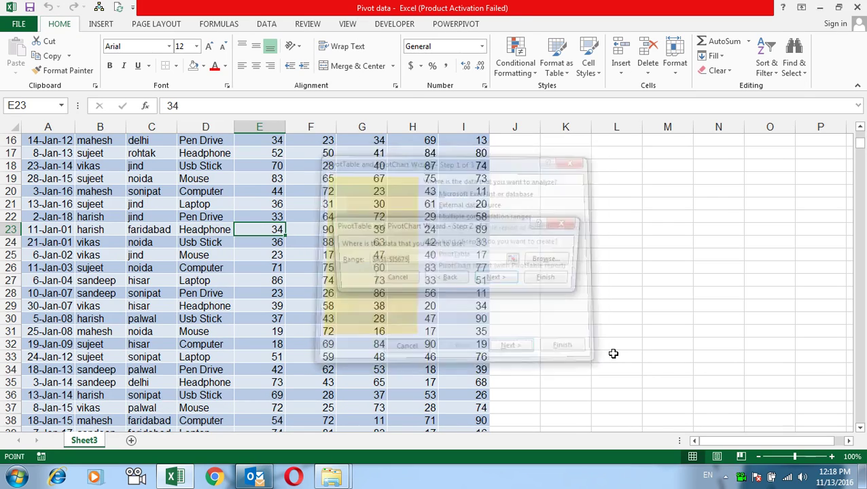
key(Return)
key(Return)
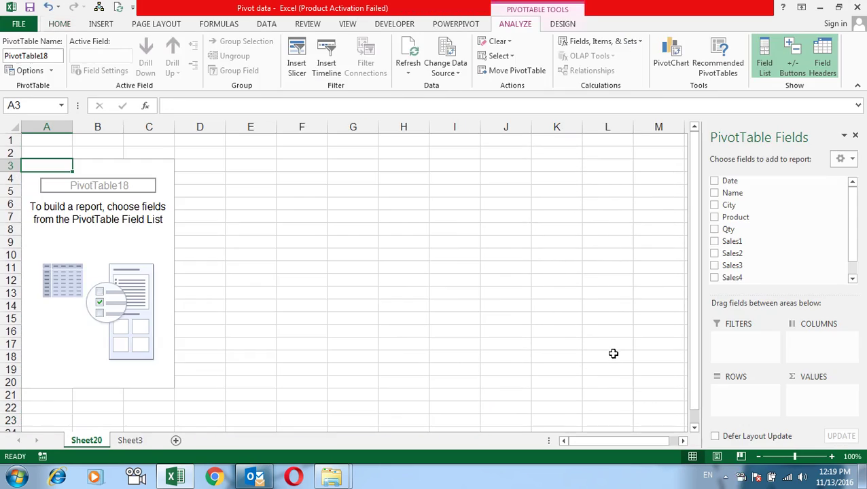
Set the pivot to Name rows, Product columns and Count of City values.
drag(742, 198, 758, 390)
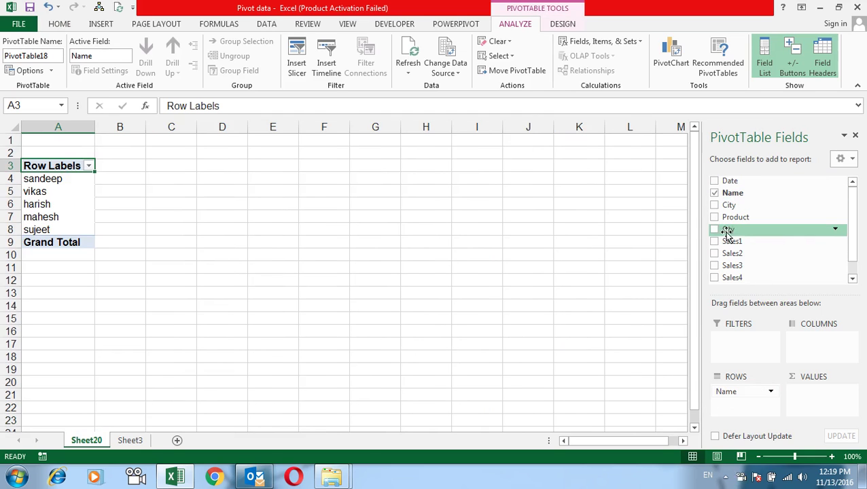
drag(736, 218, 846, 350)
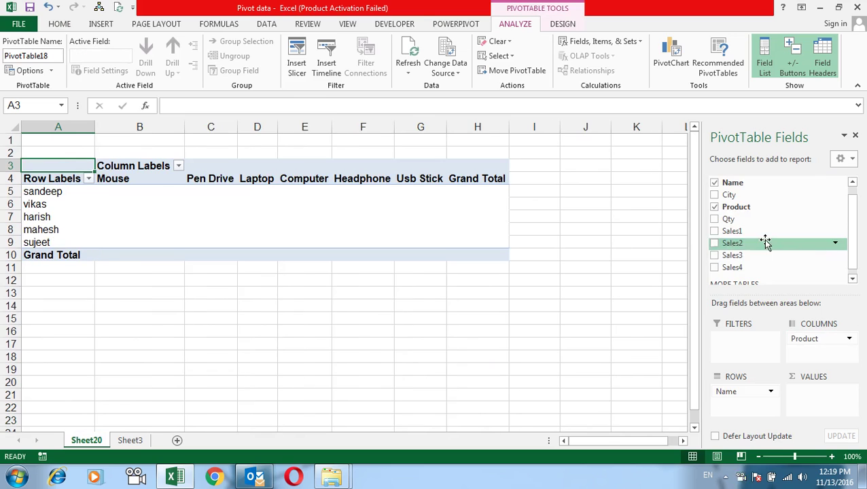
drag(731, 195, 817, 408)
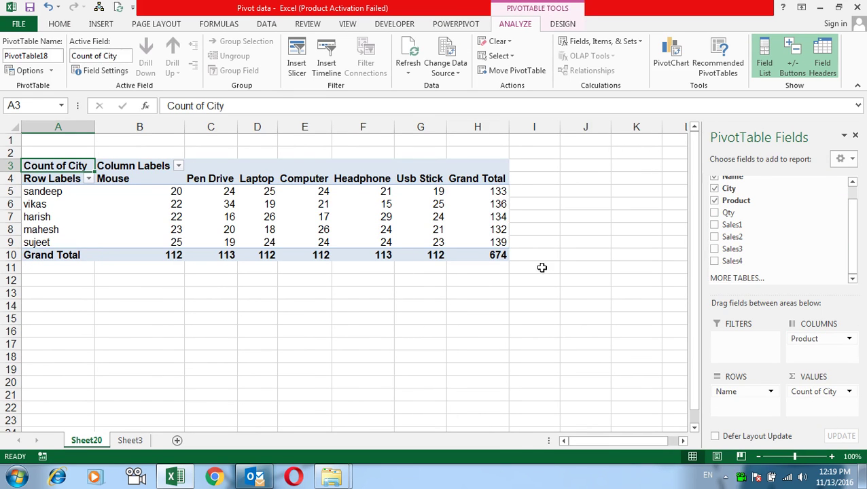
click(212, 317)
click(129, 217)
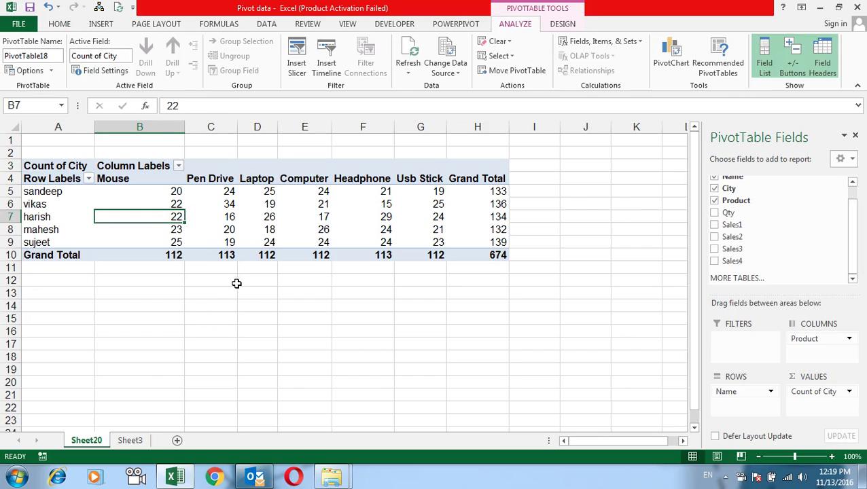
Convert the Sheet3 data range into a table with headers using Ctrl+T.
key(alt+Tab)
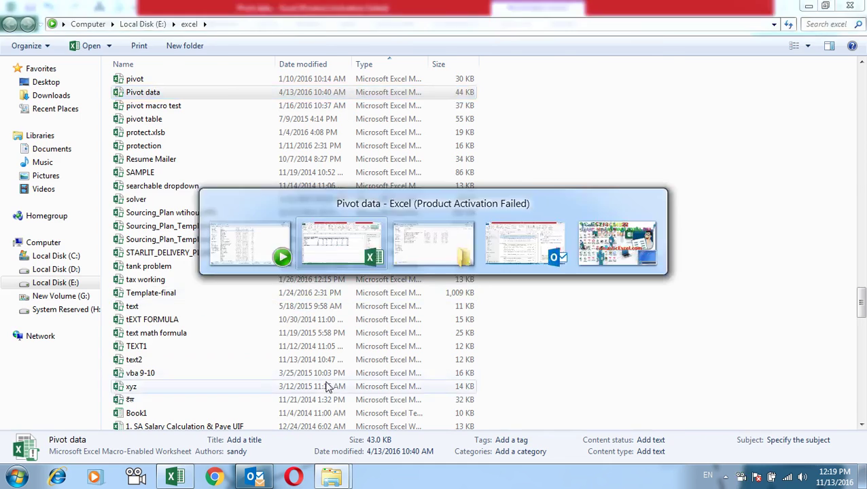
click(130, 441)
drag(125, 265, 122, 269)
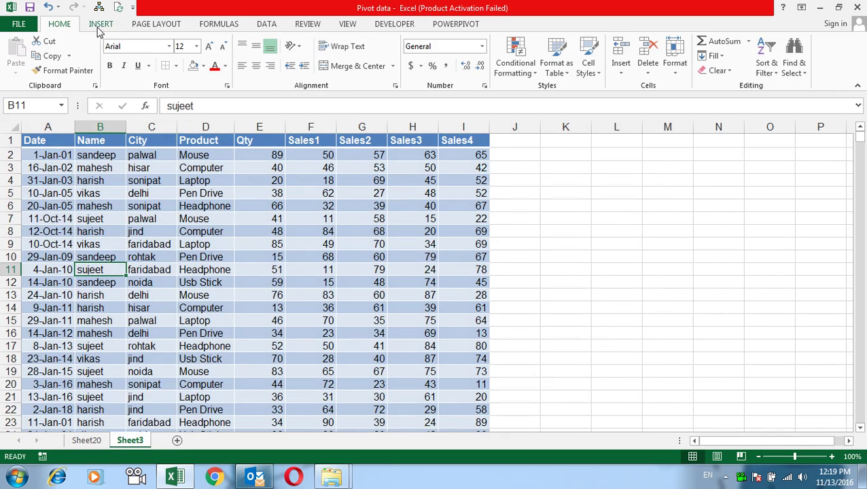
key(ctrl+t)
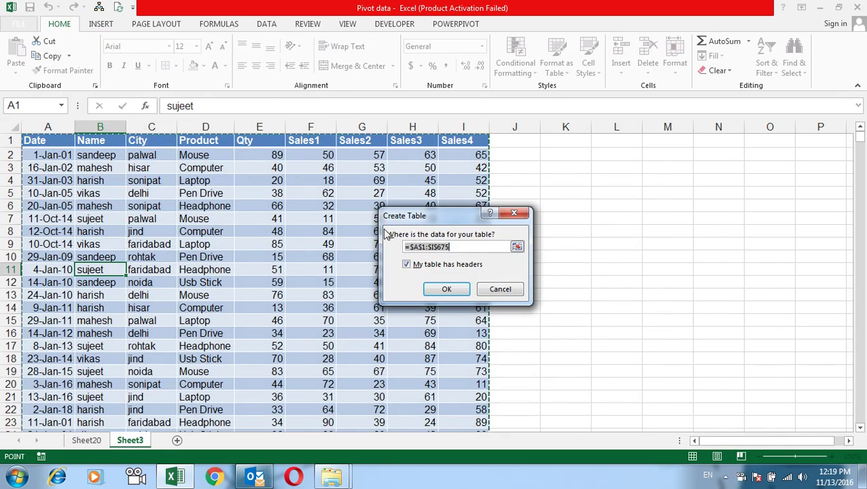
click(449, 289)
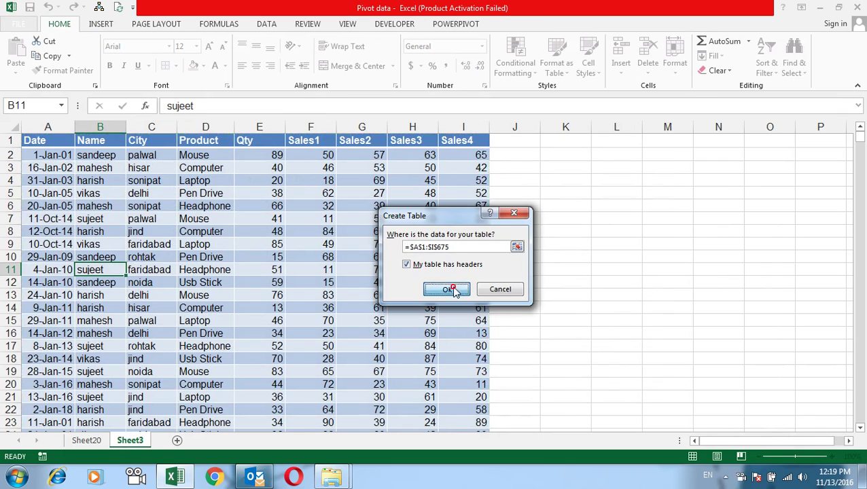
Check the Sheet20 pivot's Change Data Source dialog and cancel it.
click(86, 440)
right_click(230, 214)
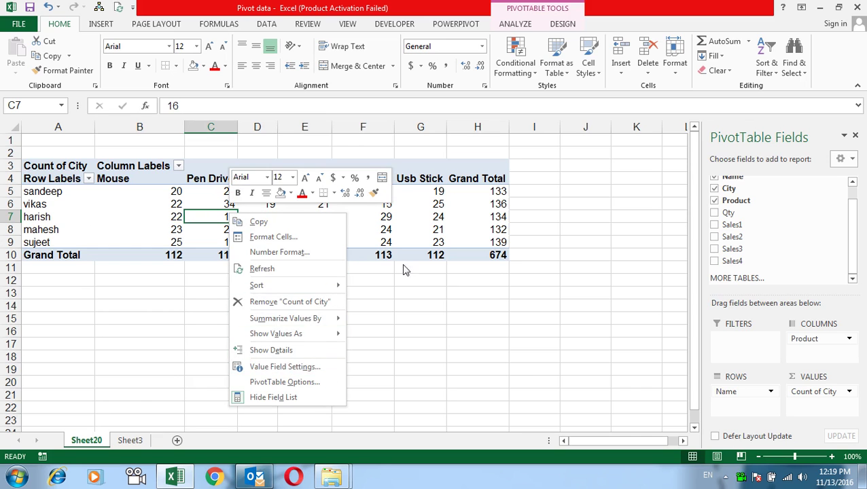
click(632, 20)
click(514, 25)
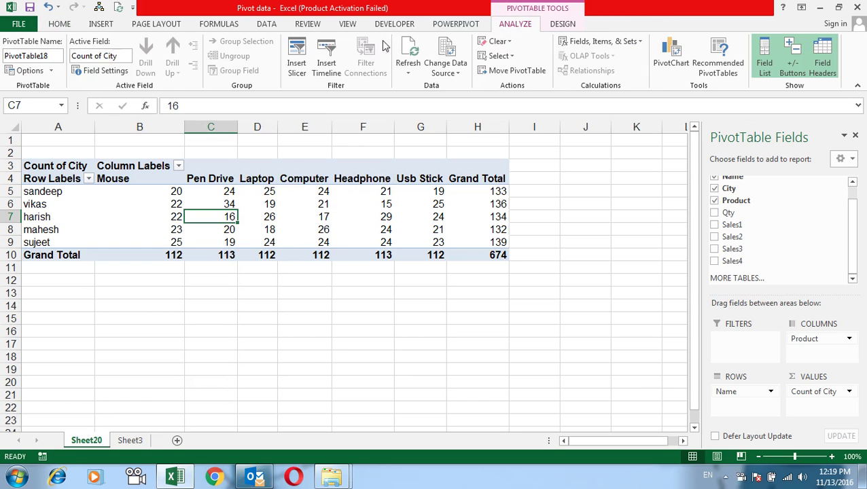
click(446, 53)
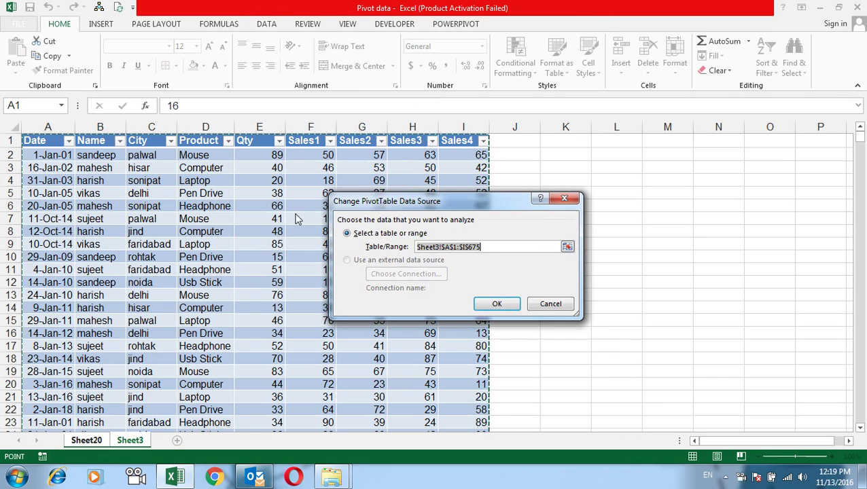
key(Return)
Rename the Sheet3 table from Table1 to data.
click(136, 440)
click(215, 219)
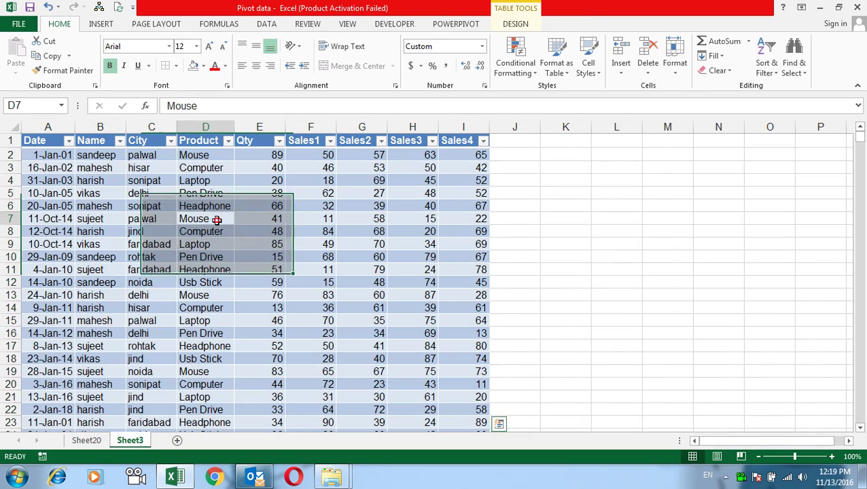
click(530, 7)
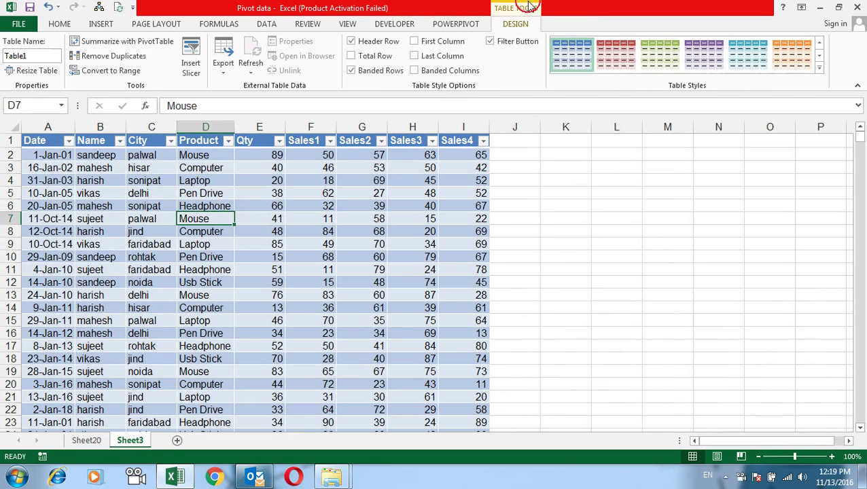
drag(33, 56, 4, 55)
text(data)
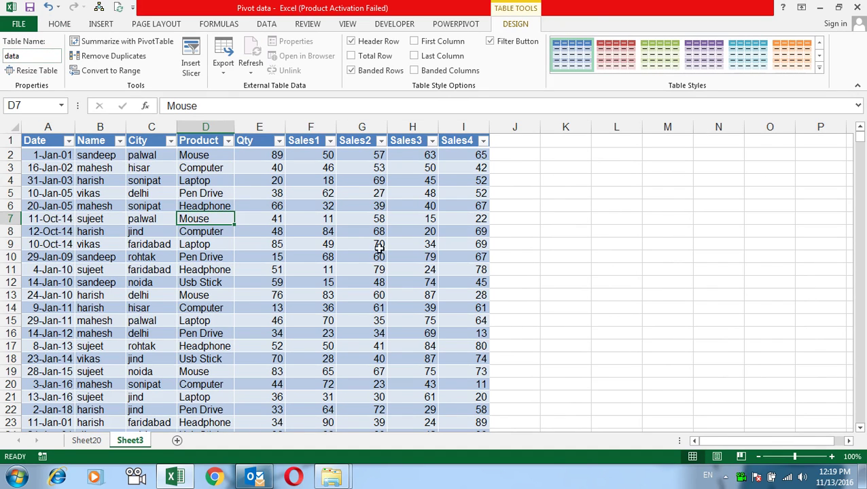
click(606, 180)
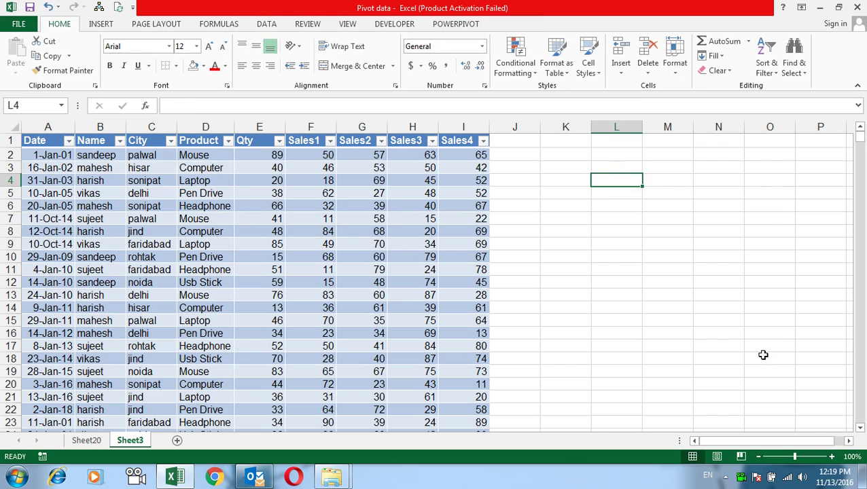
text(=data)
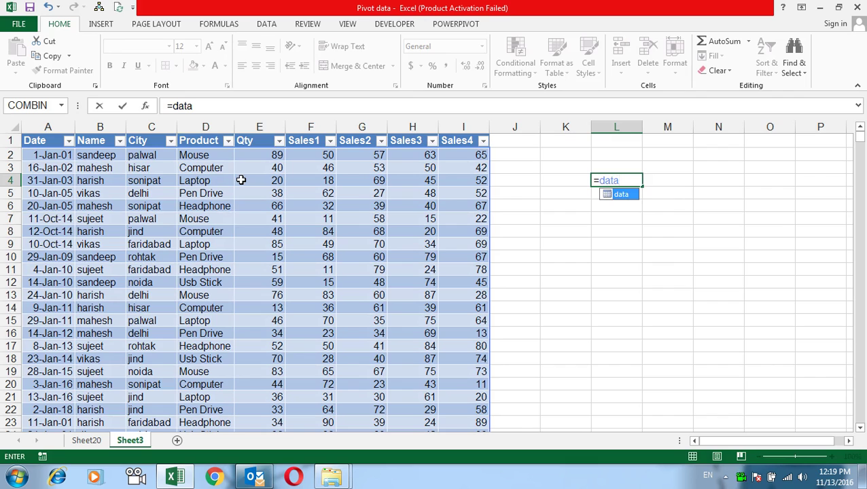
text([)
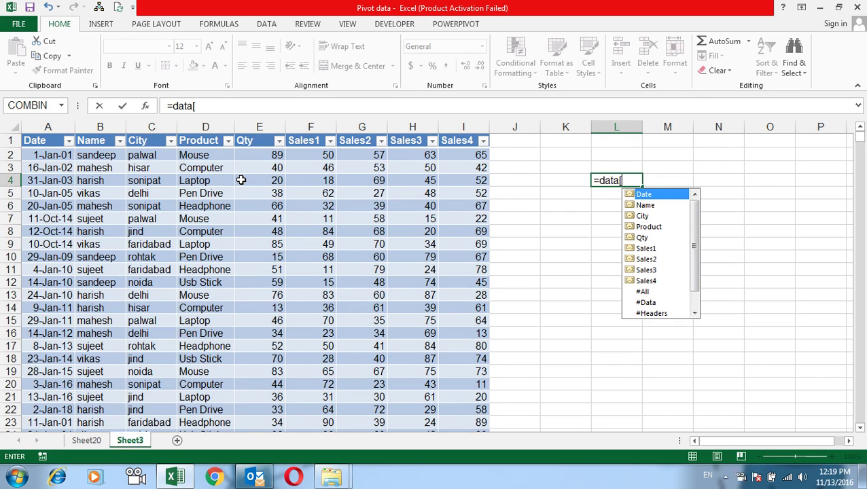
key(Down)
key(Down)
key(Down)
key(Down)
key(Down)
key(Tab)
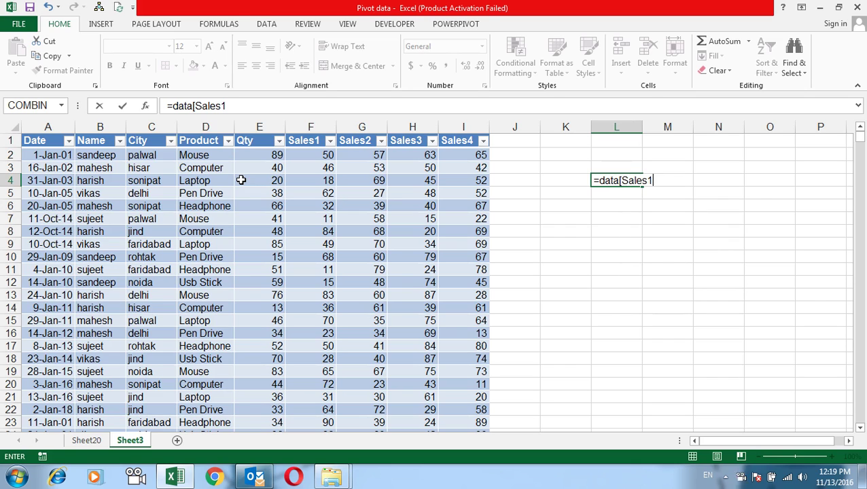
text(])
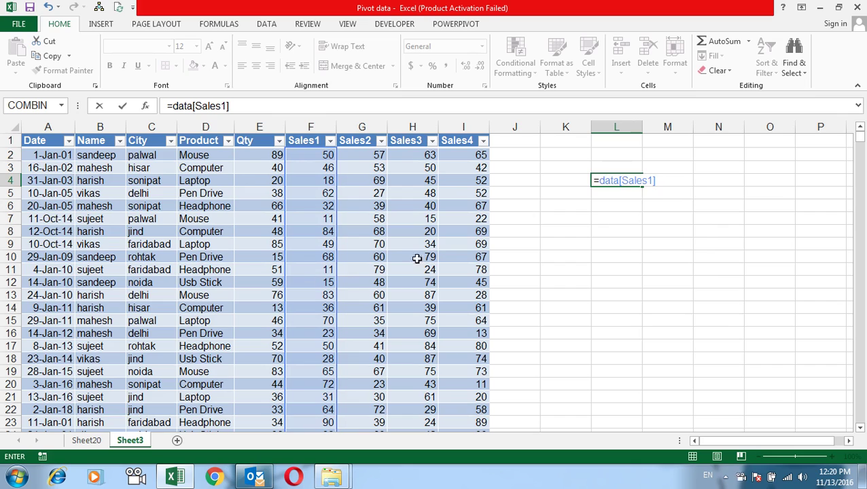
click(601, 178)
key(Escape)
click(558, 158)
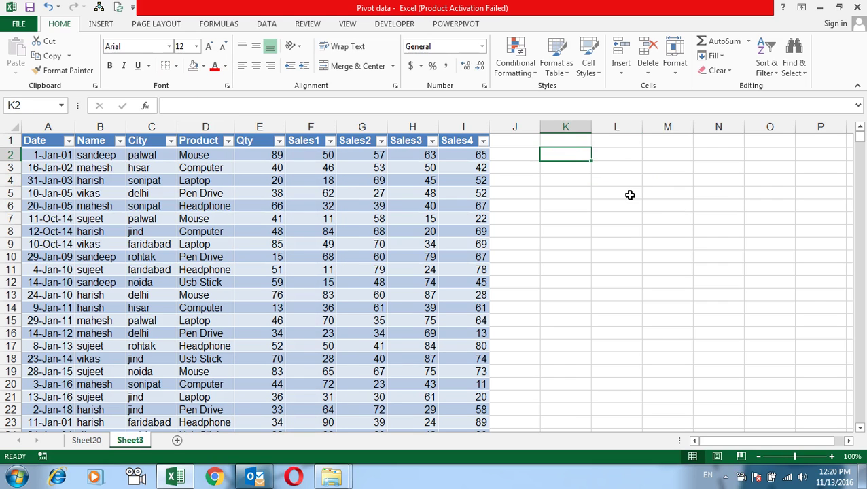
text(=)
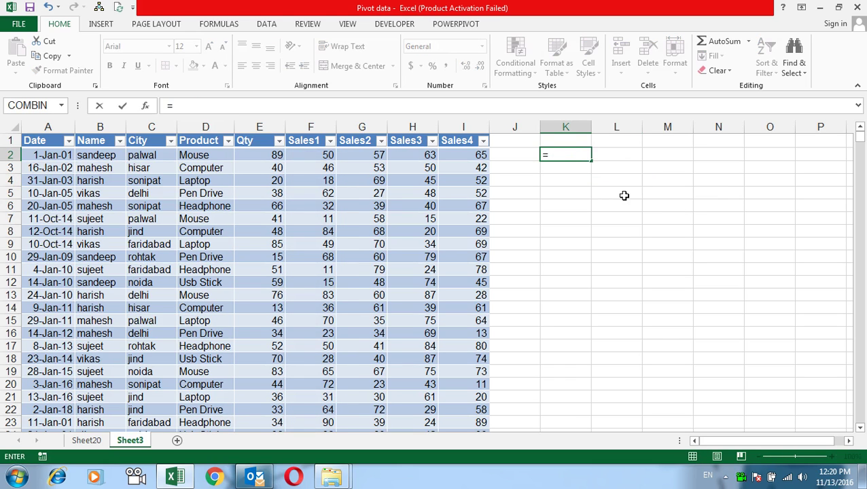
click(371, 168)
click(316, 154)
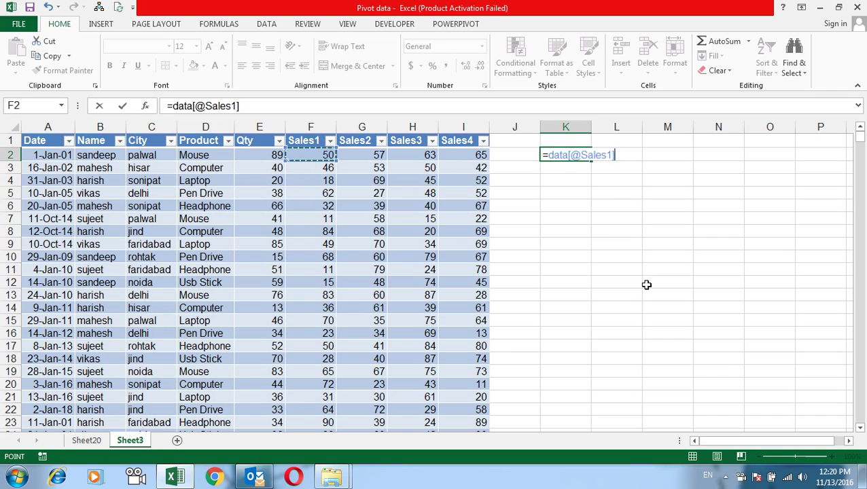
key(Escape)
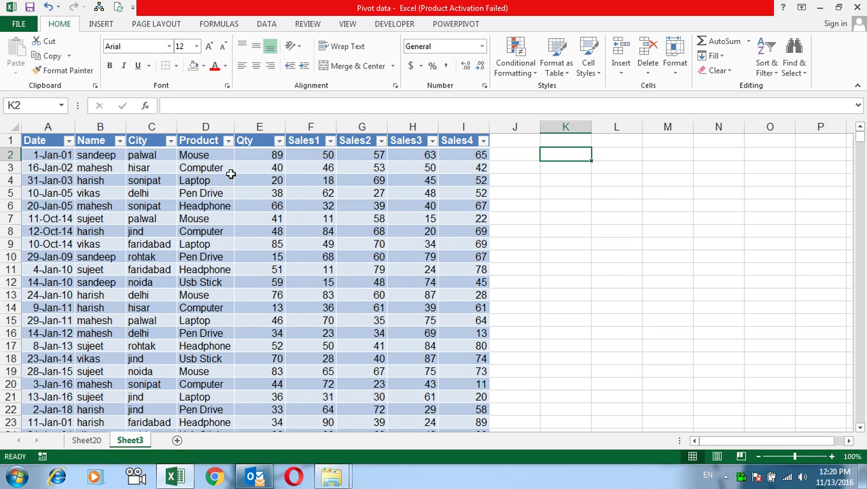
Change the Sheet20 pivot's data source to the table named data.
click(85, 440)
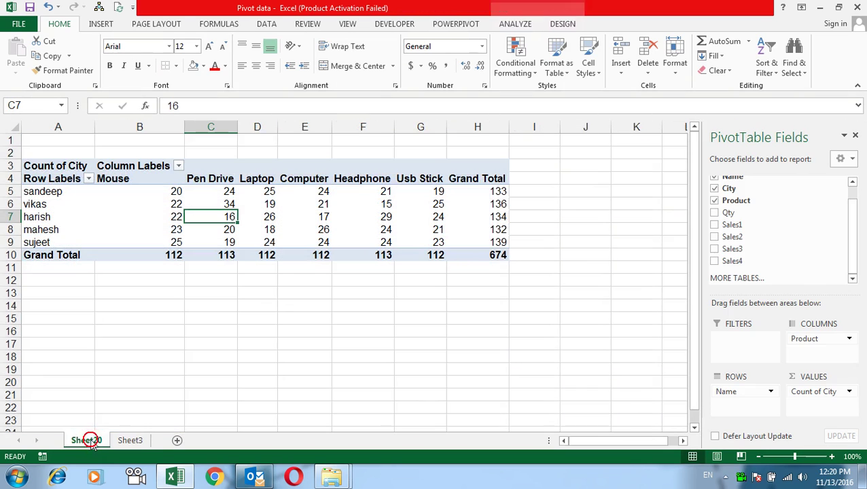
click(133, 441)
click(311, 244)
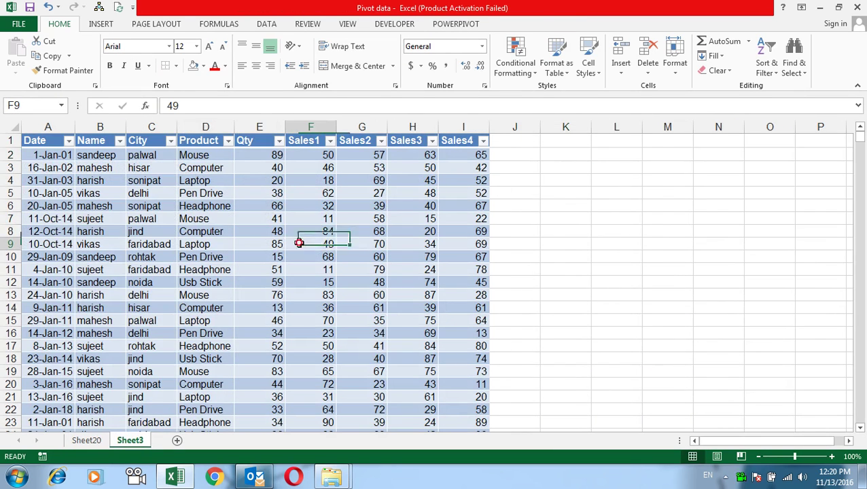
click(100, 440)
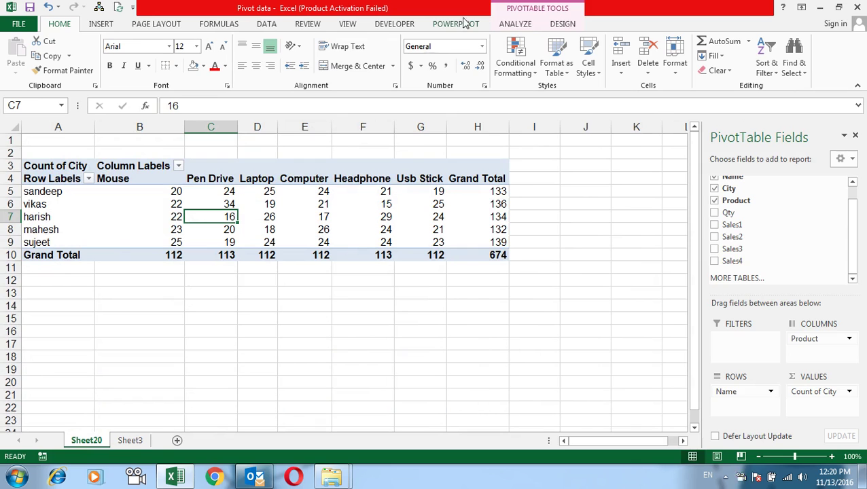
click(510, 24)
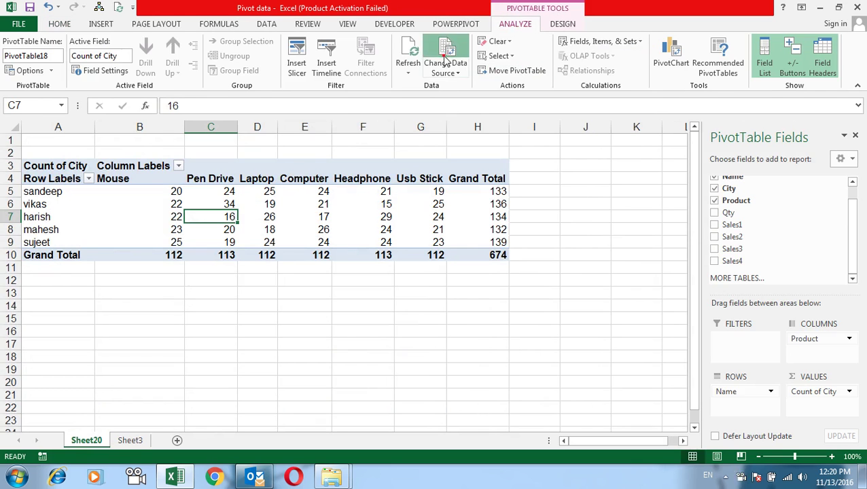
click(443, 53)
text(data)
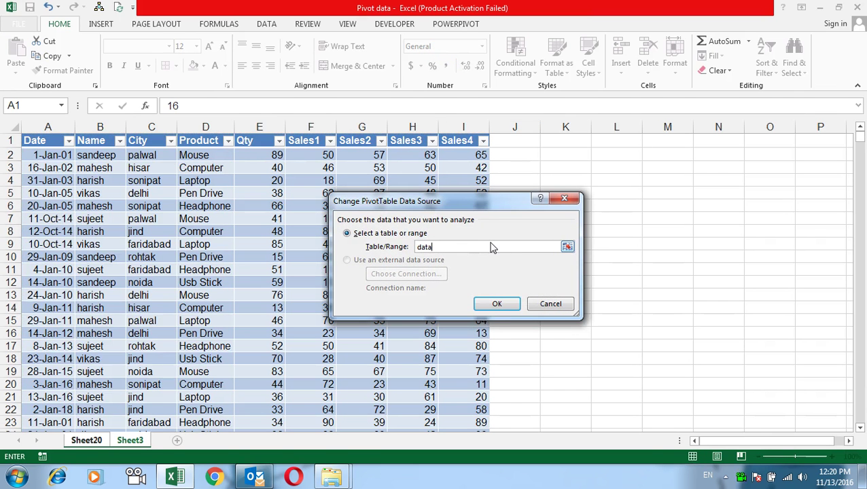
key(Return)
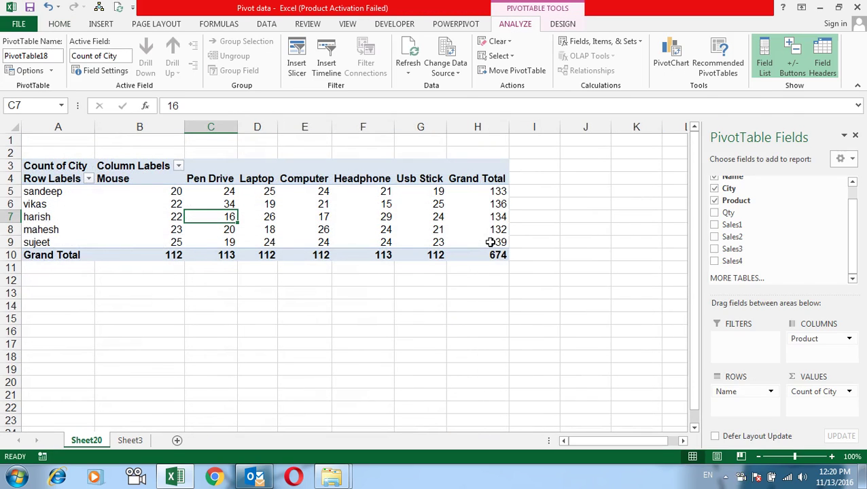
Jump to the bottom of the Sheet3 data table with Ctrl+Down.
click(130, 441)
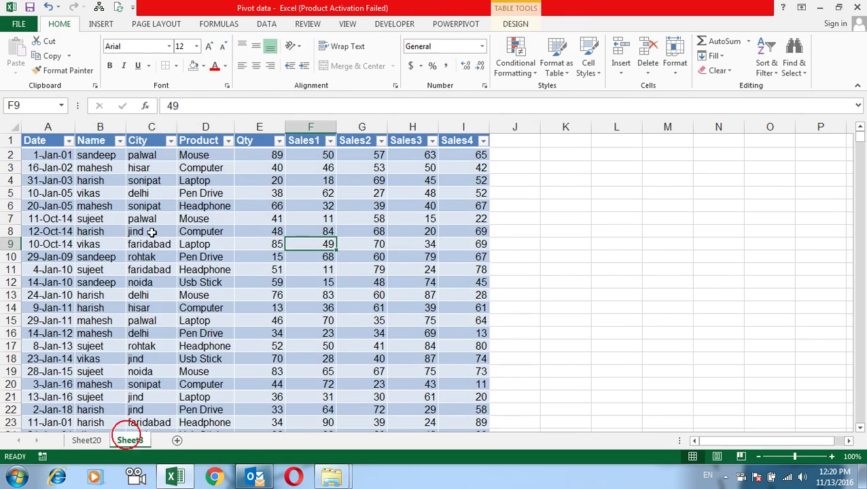
click(120, 222)
key(ctrl+Down)
key(Down)
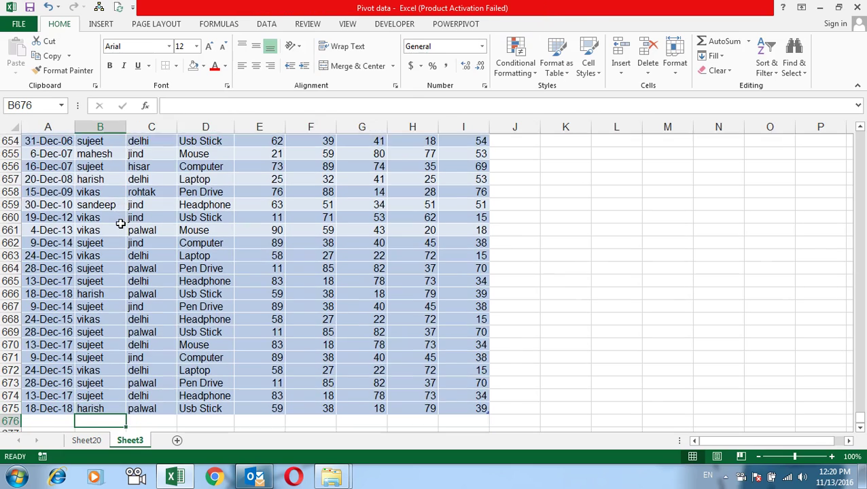
key(Down)
key(Down)
key(Down)
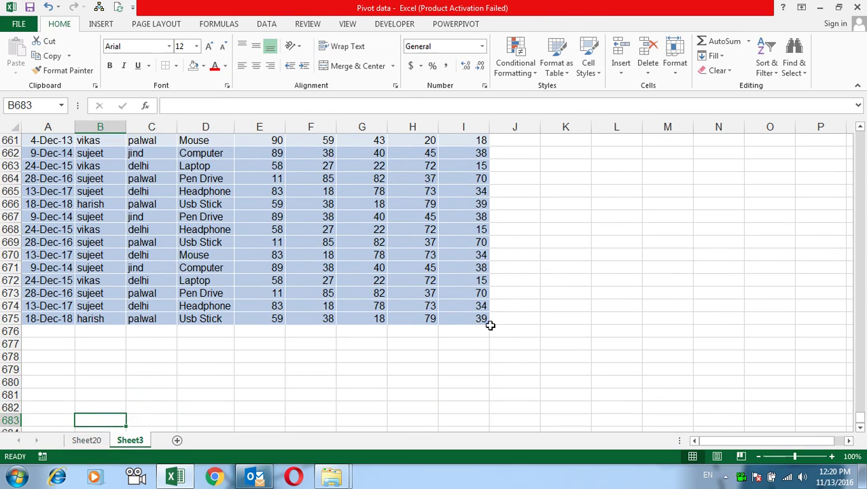
drag(484, 322, 508, 215)
Refresh the Sheet20 pivot until its Grand Total is back at 674, then return to Sheet3's data.
click(86, 440)
right_click(210, 228)
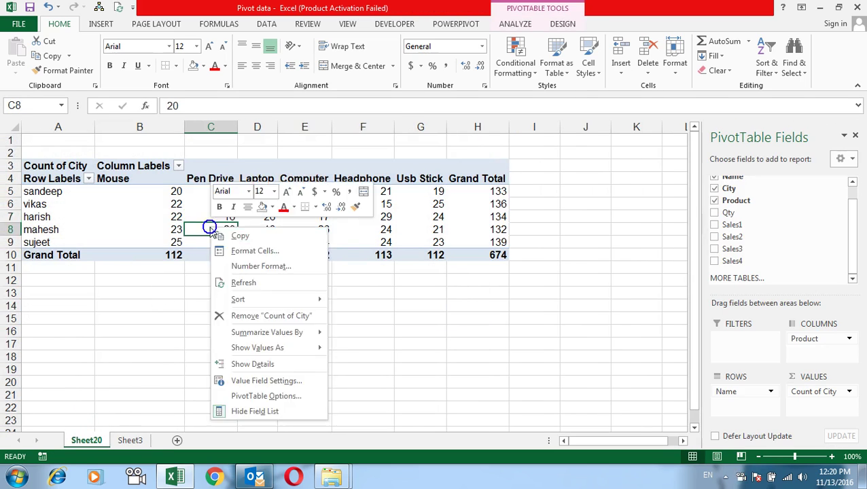
click(262, 283)
click(285, 217)
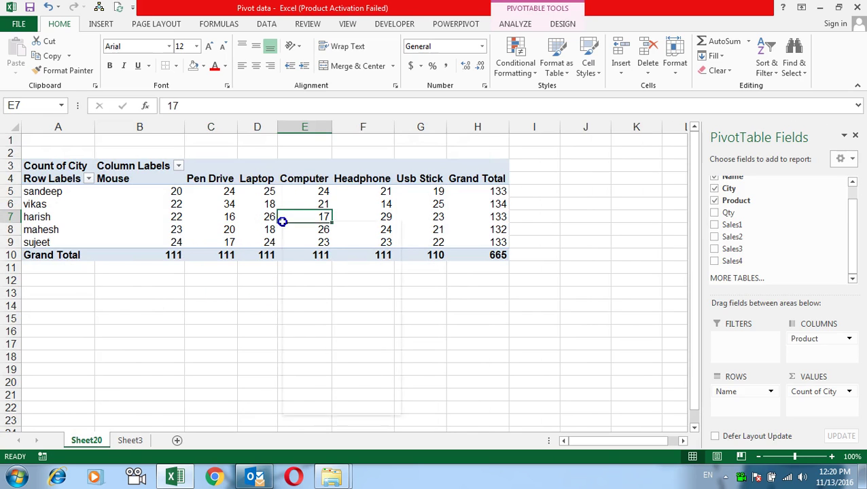
right_click(285, 217)
click(333, 277)
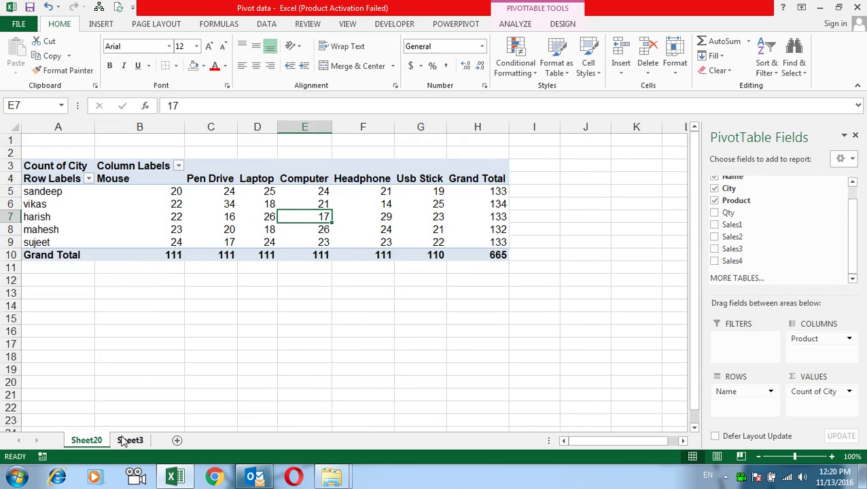
click(129, 441)
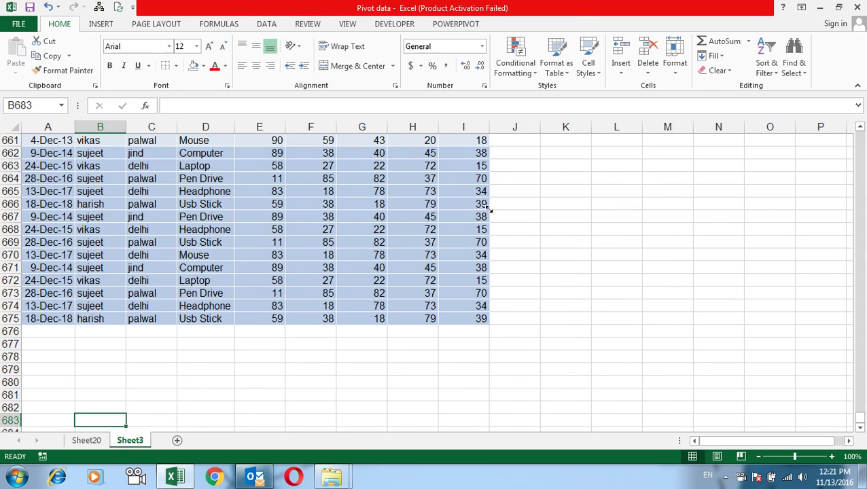
click(102, 440)
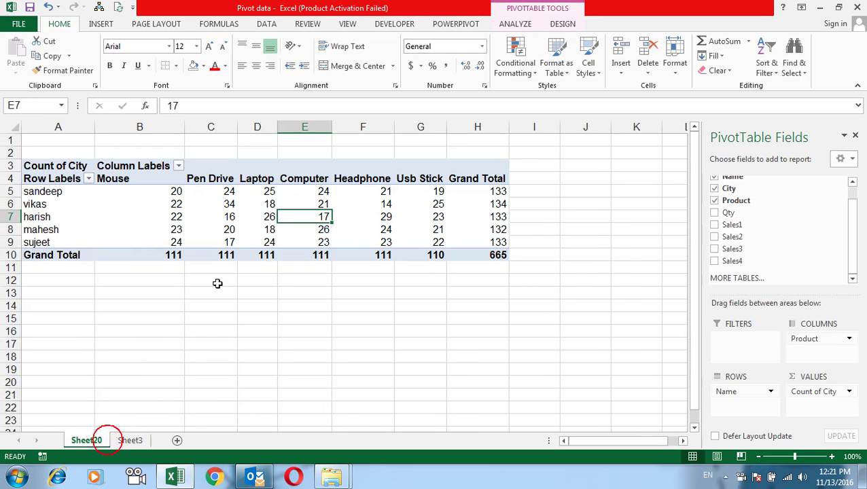
right_click(326, 229)
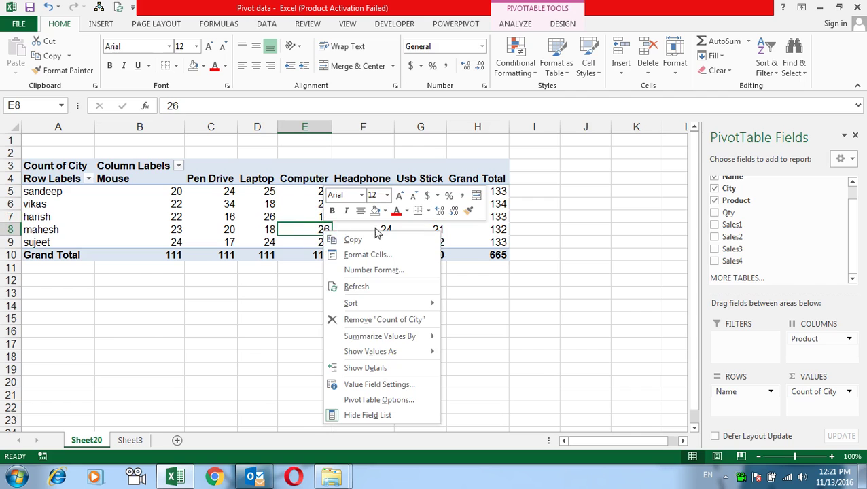
click(401, 287)
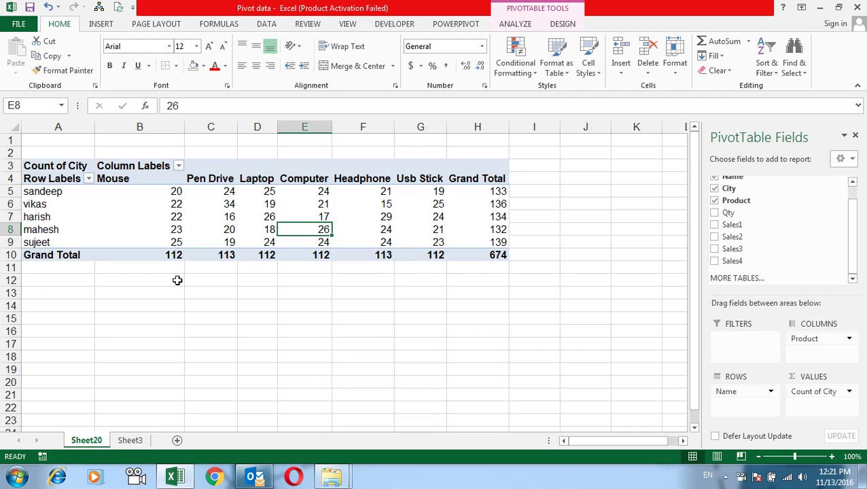
click(127, 440)
Start row 676 with the date from above, then vijay, goa and Laptop.
click(45, 331)
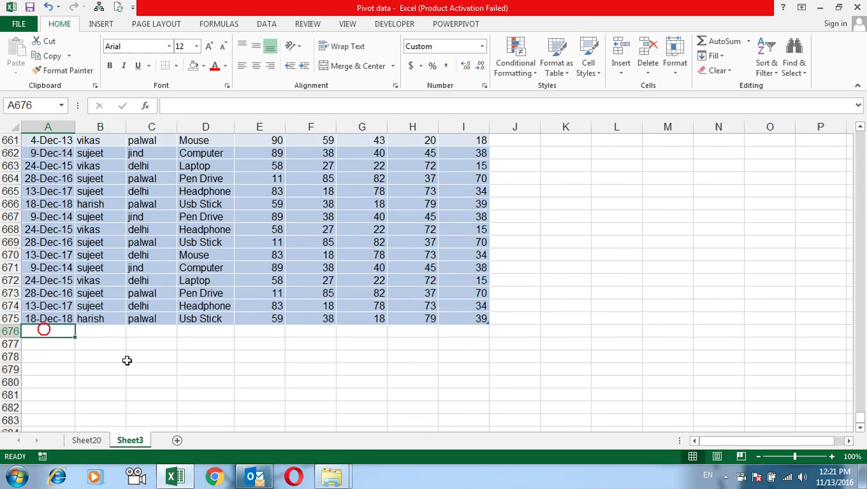
key(ctrl+d)
key(Tab)
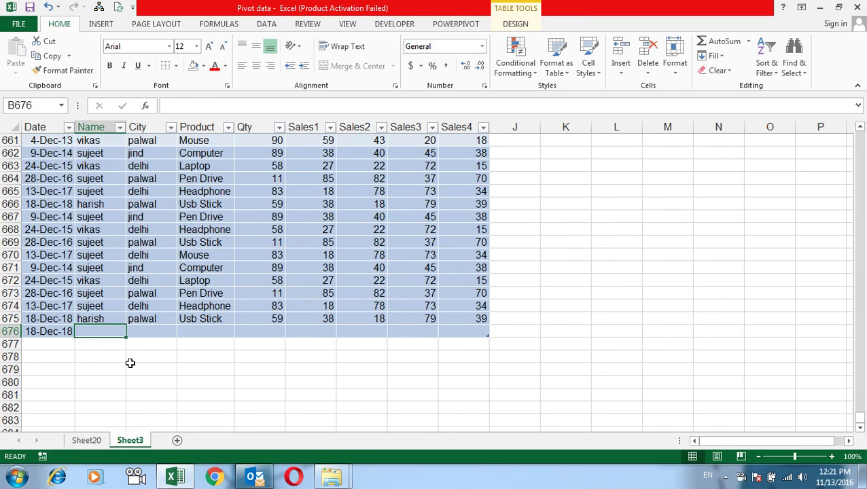
text(vija)
key(Tab)
text(go)
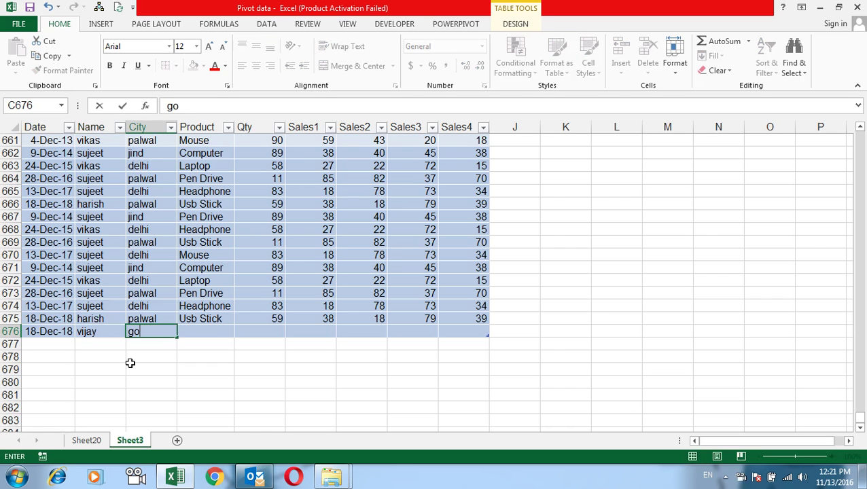
text(a)
key(Tab)
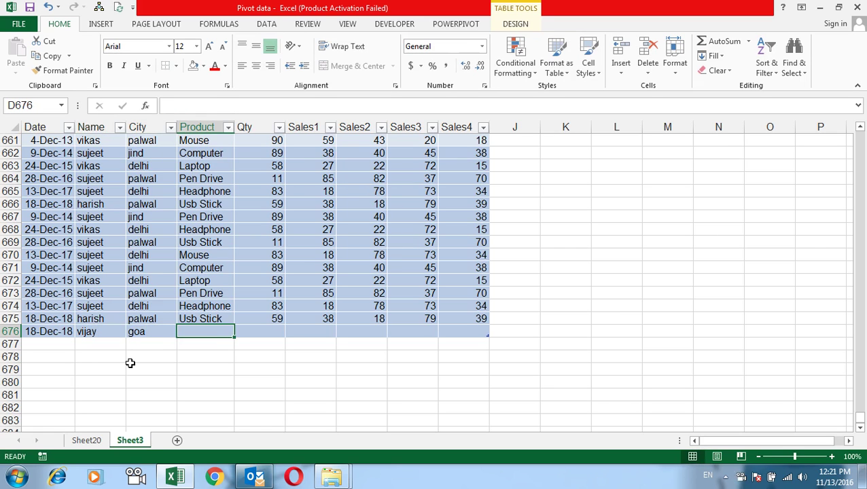
text(laptop)
key(Tab)
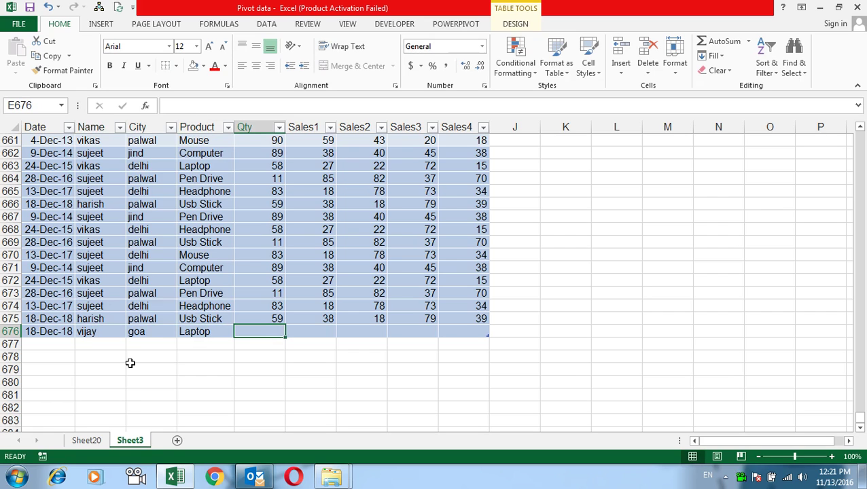
Fill row 676's Qty through Sales4 numbers down from the row above.
key(shift+Right)
key(shift+Right)
key(shift+Right)
key(shift+Right)
key(shift+Left)
key(shift+Right)
key(ctrl+d)
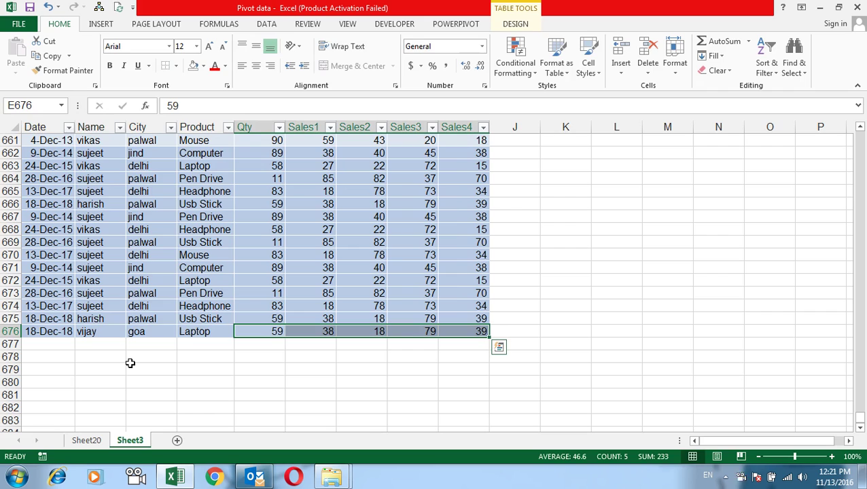
key(Down)
key(Down)
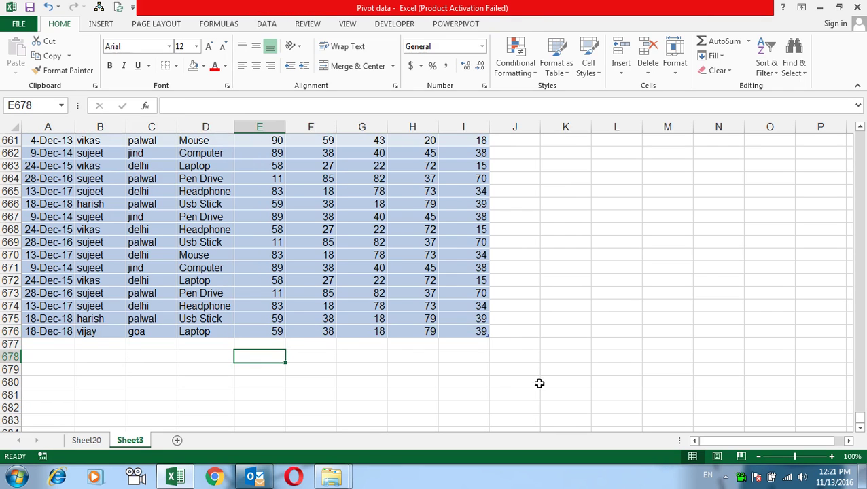
Refresh the Sheet20 pivot so it shows vijay and totals 675, then return to the data.
click(79, 443)
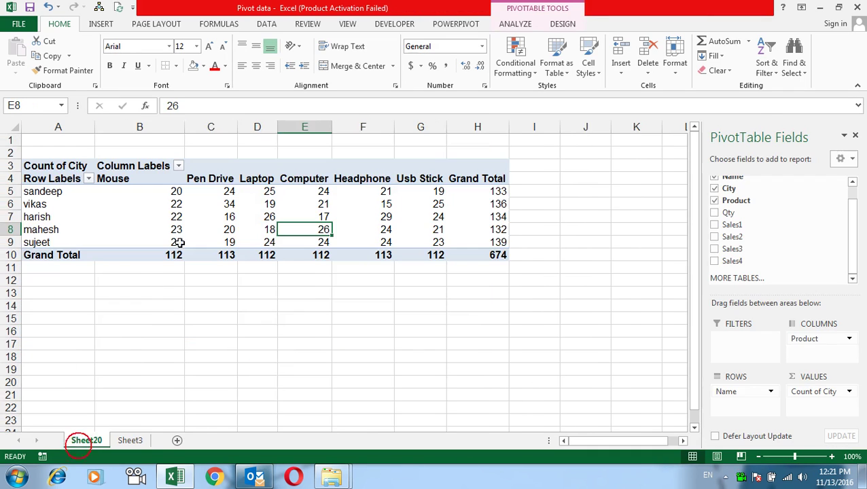
right_click(196, 217)
click(231, 273)
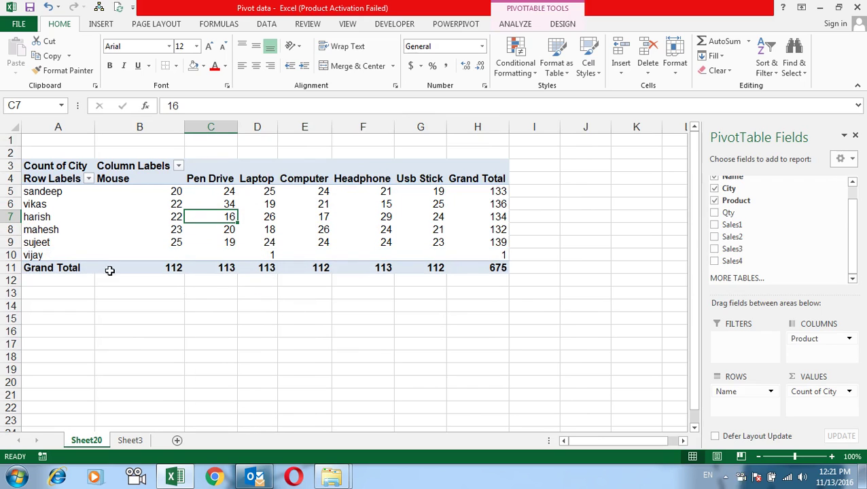
mouse_move(463, 259)
click(126, 443)
Convert the data table to a normal range and scroll through the result.
click(263, 252)
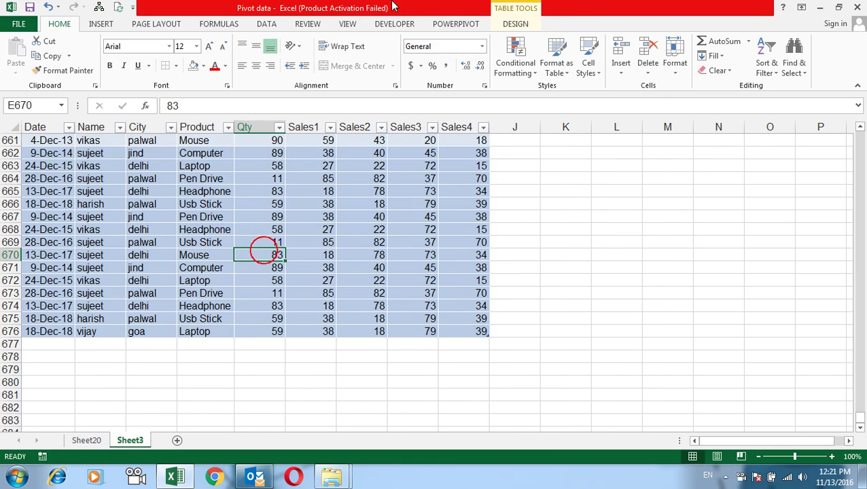
click(515, 24)
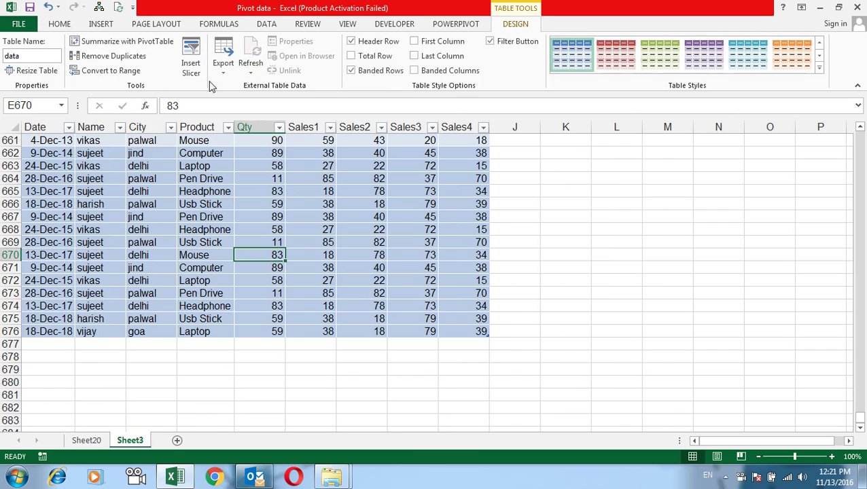
click(111, 72)
click(416, 268)
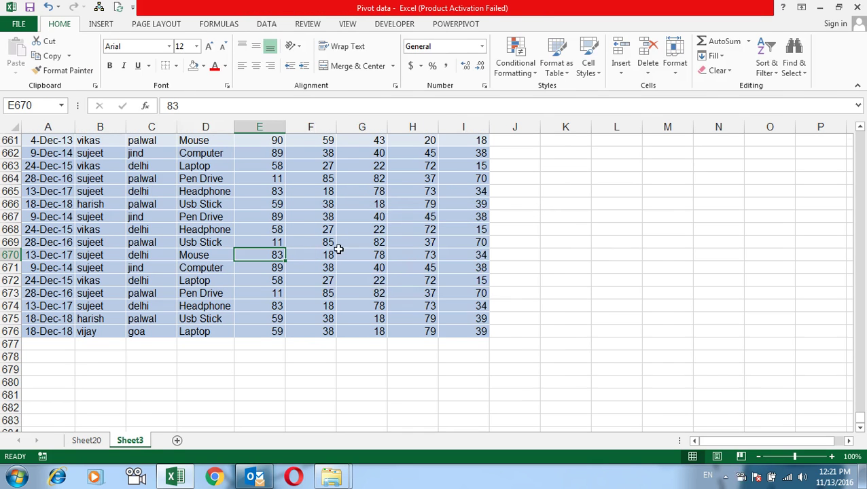
scroll(338, 253, up, 5)
scroll(338, 252, up, 12)
scroll(337, 252, up, 7)
click(238, 228)
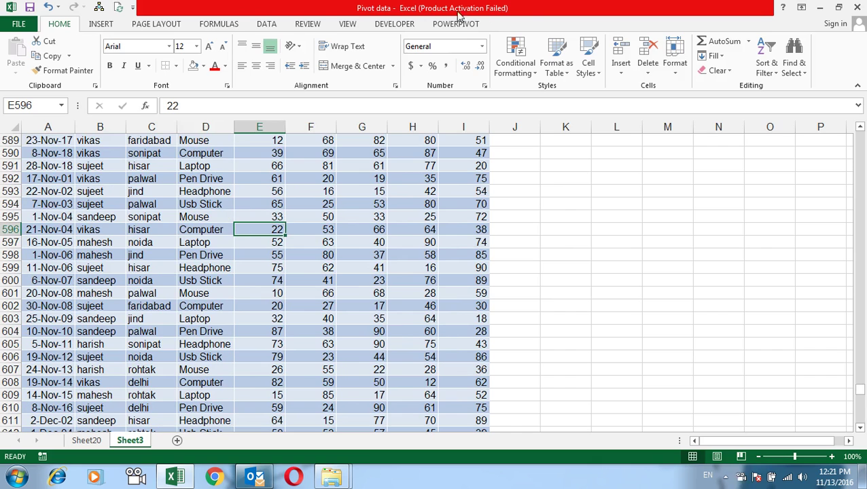
scroll(199, 209, down, 4)
scroll(199, 202, down, 1)
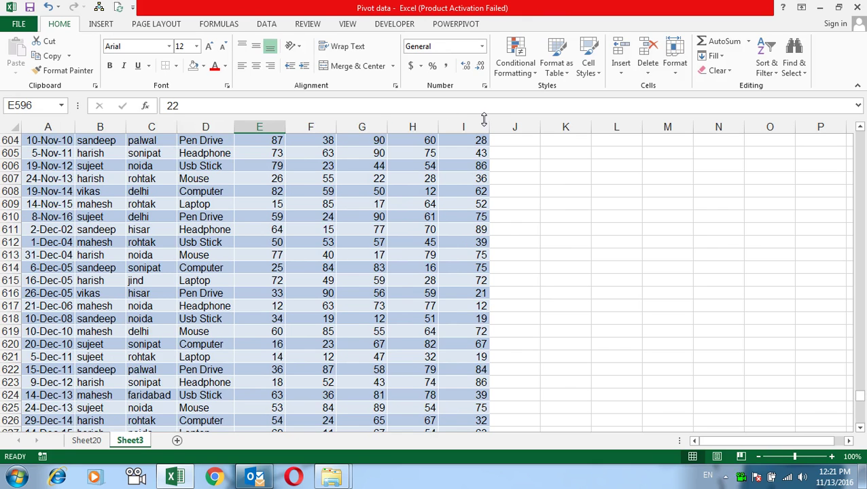
scroll(99, 329, up, 6)
scroll(99, 330, up, 1)
scroll(101, 337, up, 15)
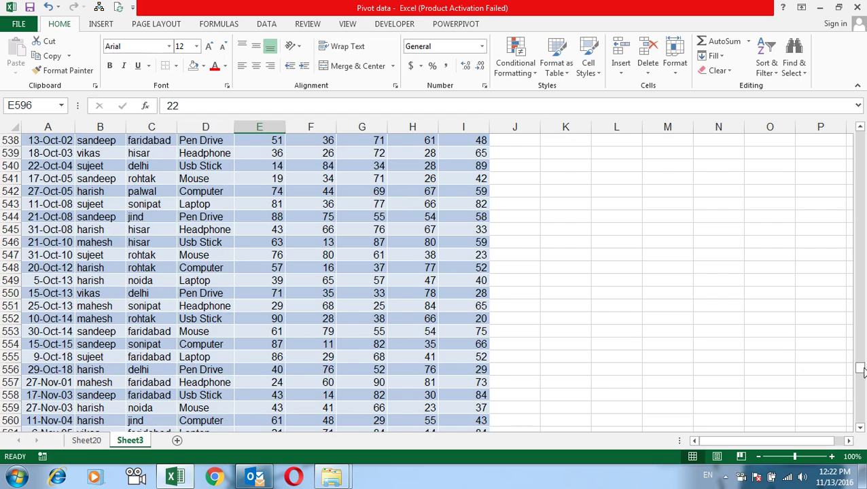
drag(861, 369, 860, 135)
Delete the Sheet20 pivot sheet with Alt+E, L, then dismiss Excel's crash notice.
click(80, 443)
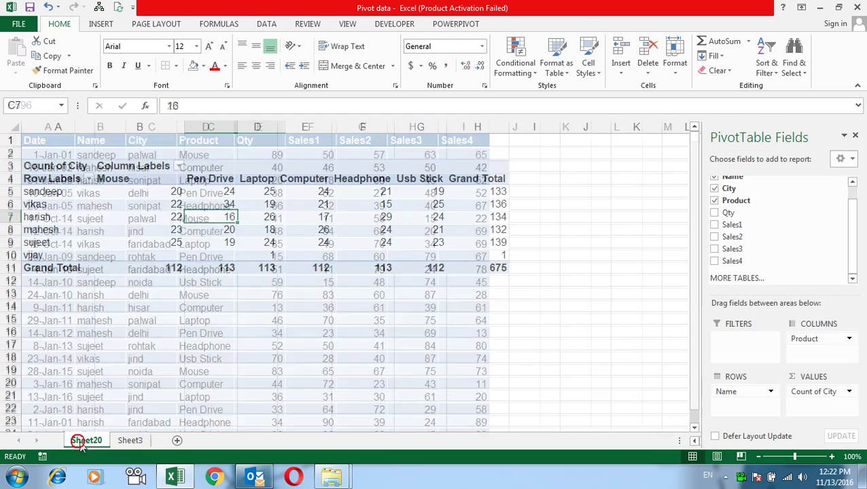
key(alt+e)
key(l)
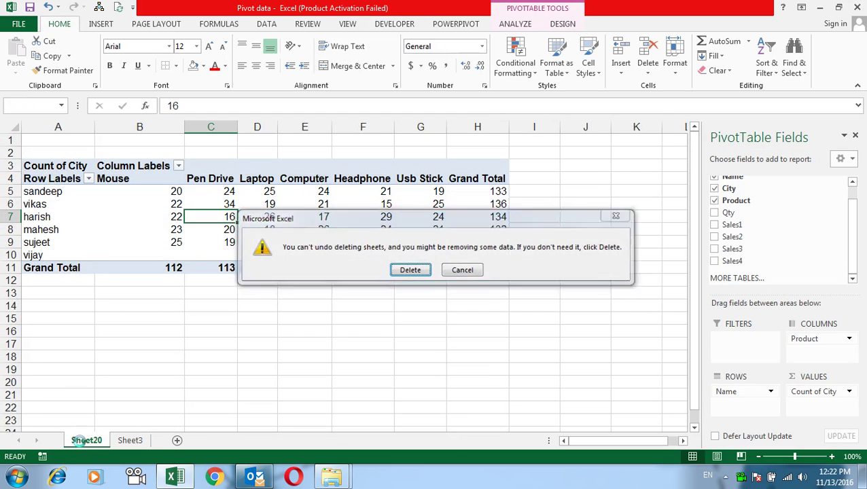
key(Return)
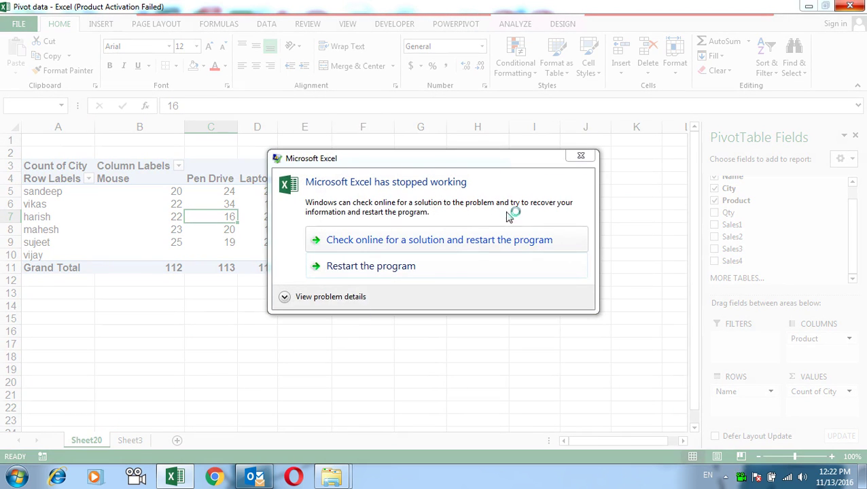
click(581, 156)
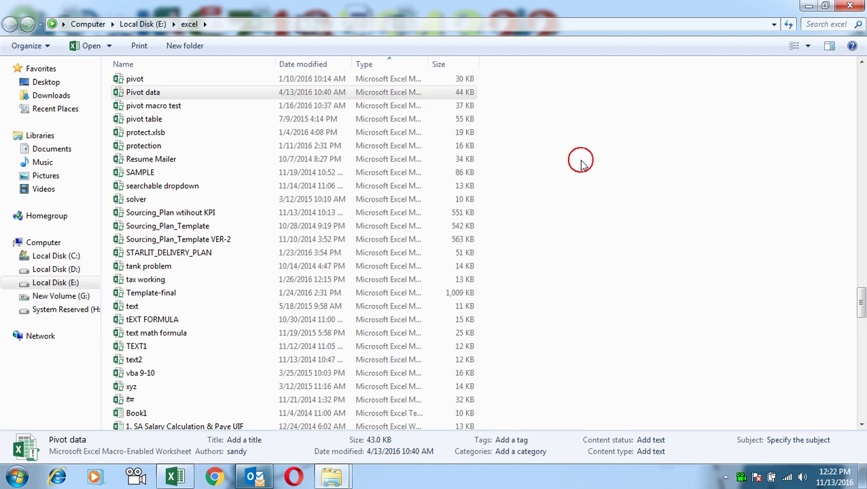
Reopen the Pivot data workbook from Explorer, dismiss the activation notice, and close it.
double_click(166, 92)
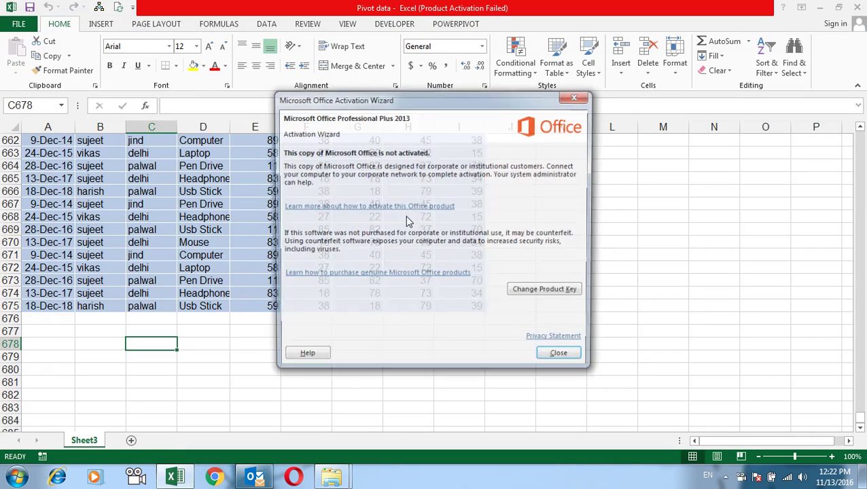
click(558, 353)
click(404, 243)
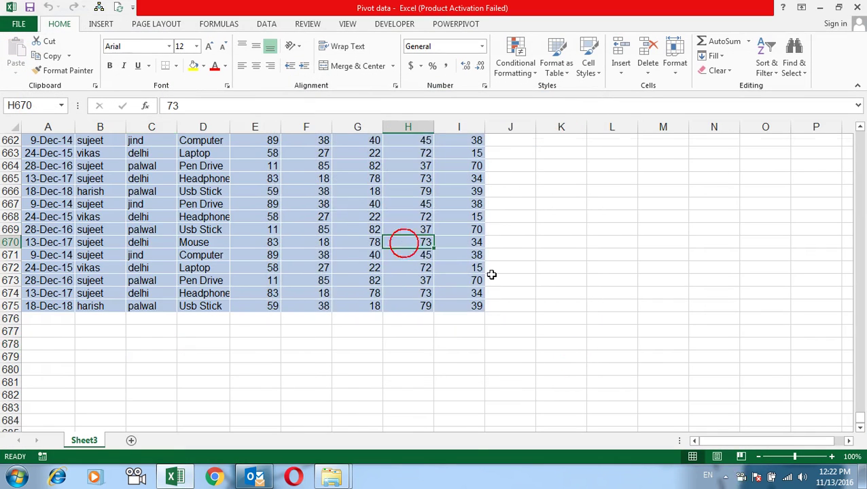
scroll(492, 274, up, 8)
click(857, 7)
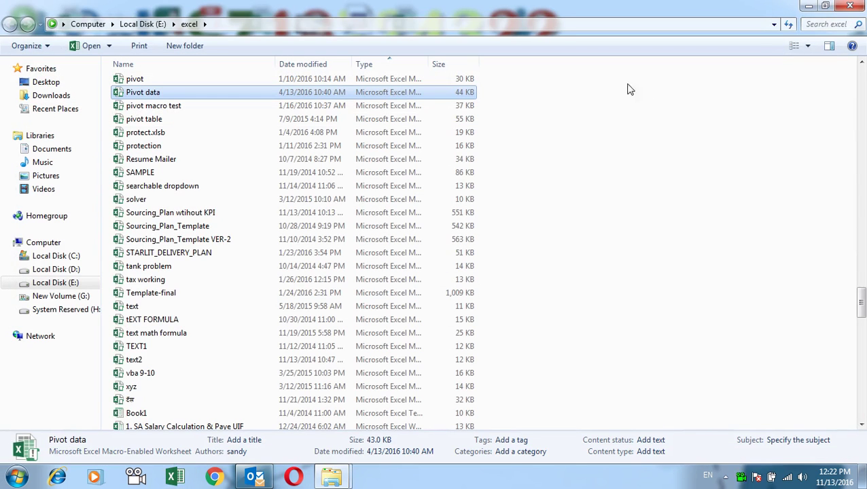
Relaunch Excel from the taskbar to its start screen, dismissing the activation notice.
click(185, 479)
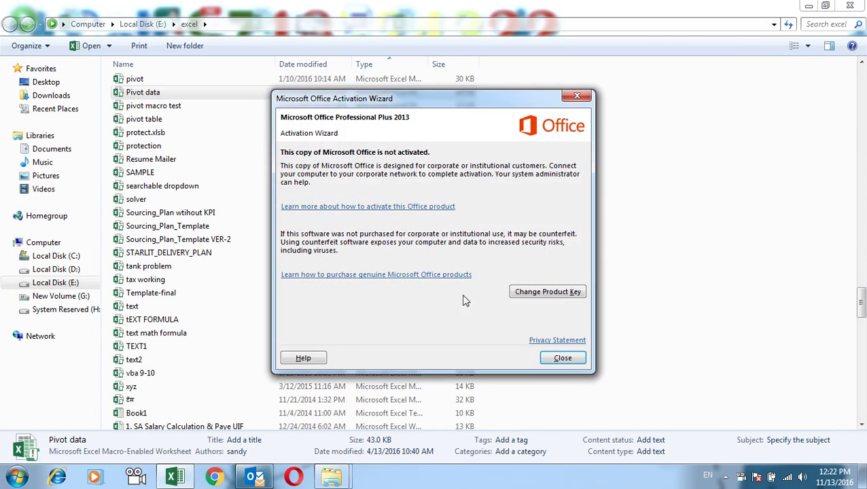
click(561, 358)
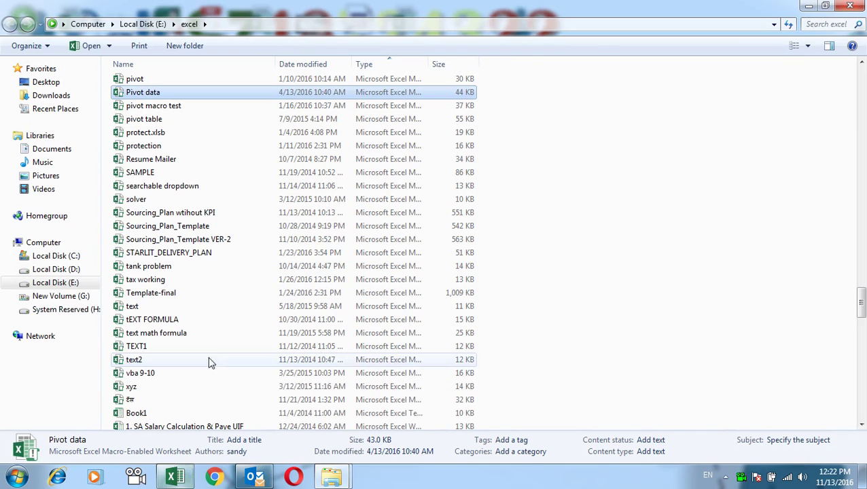
click(178, 476)
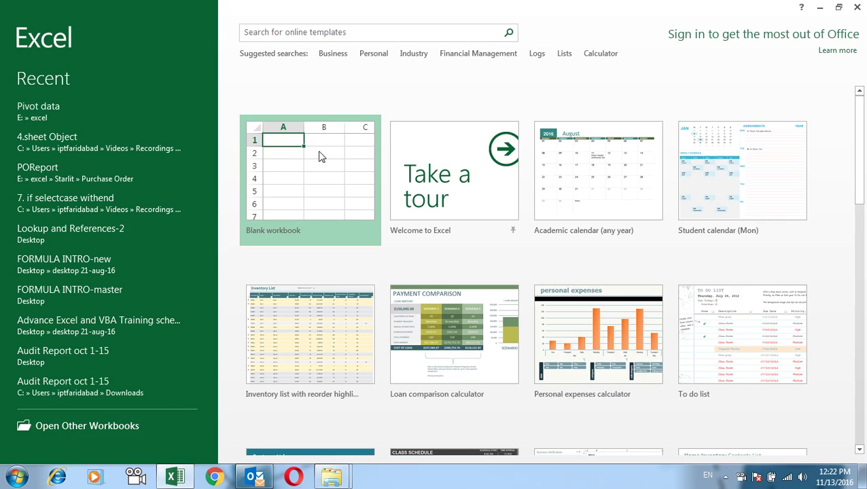
Create blank workbook Book1, select cell D6, and show the DATA ribbon commands.
click(322, 157)
click(291, 153)
click(219, 201)
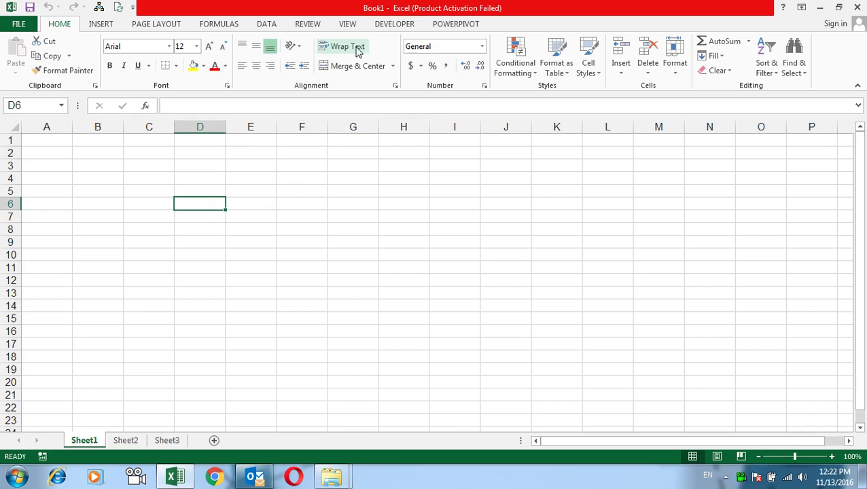
click(267, 25)
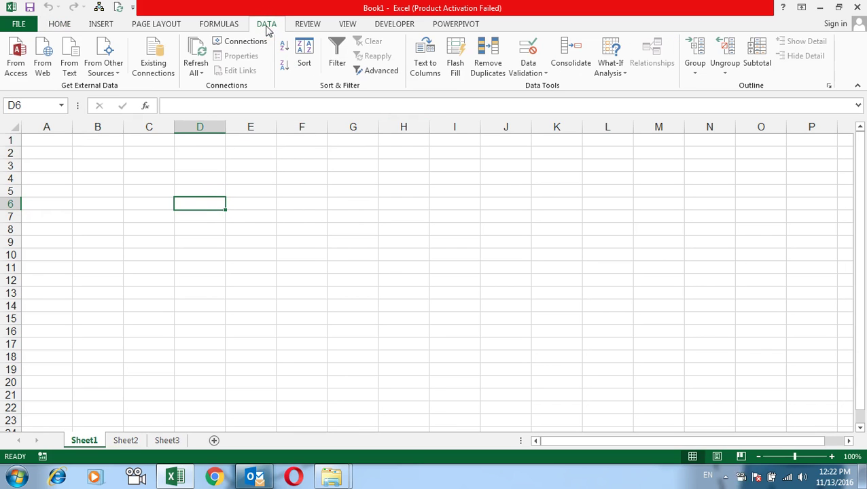
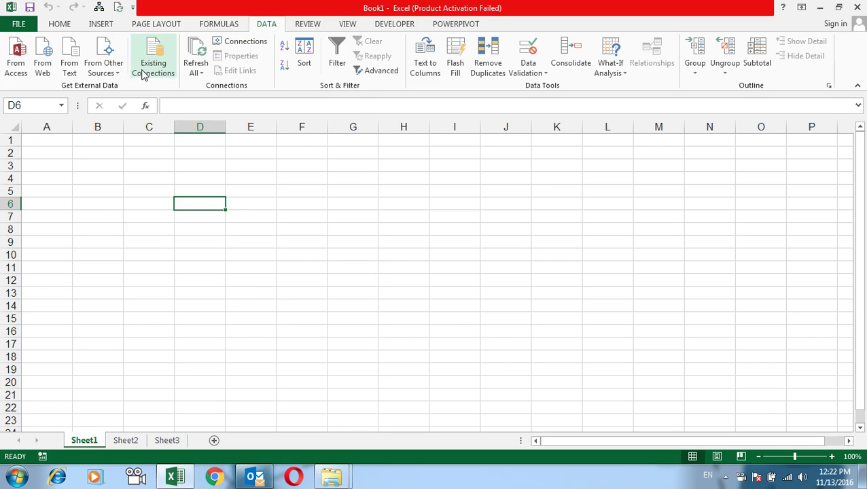
Add a workbook connection to the Sheet3$ table of E:\excel\Pivot data.
click(264, 43)
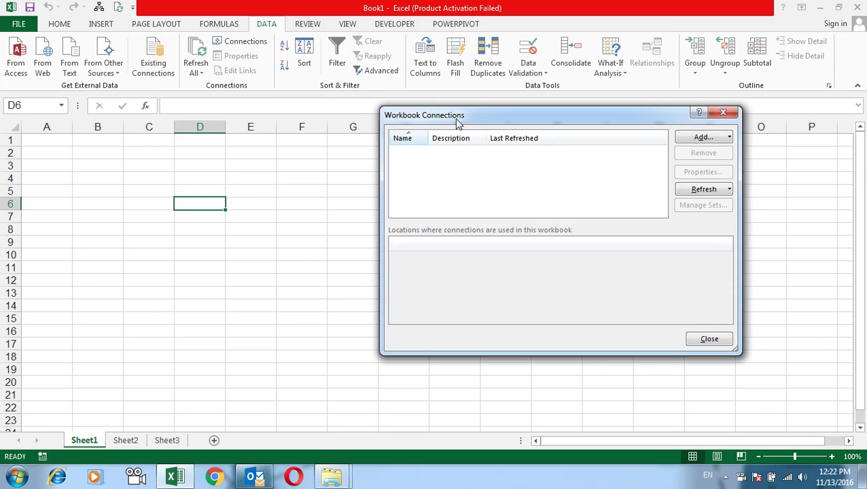
click(704, 137)
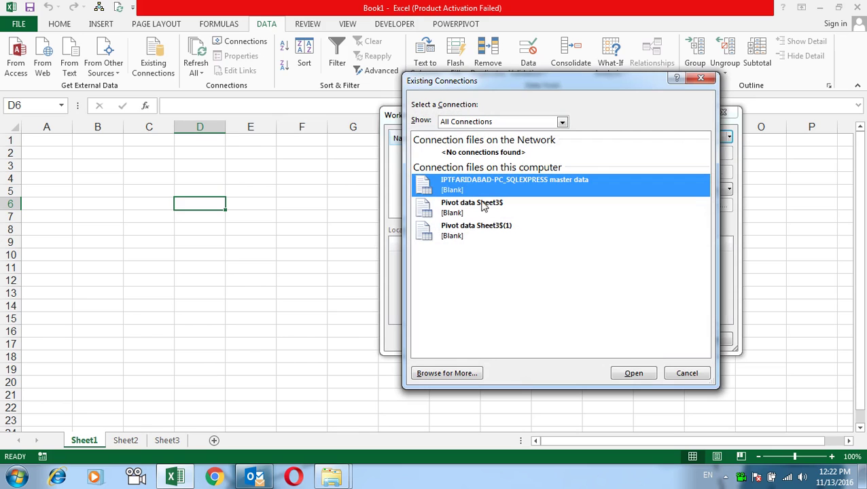
click(458, 377)
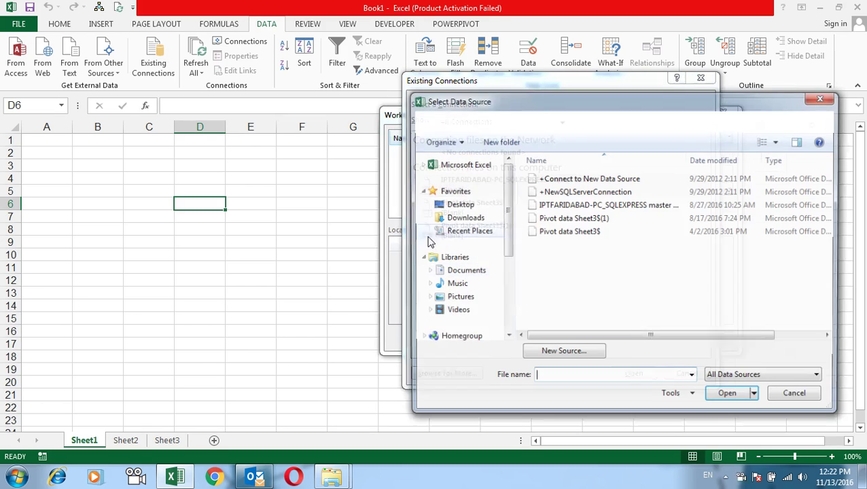
click(458, 204)
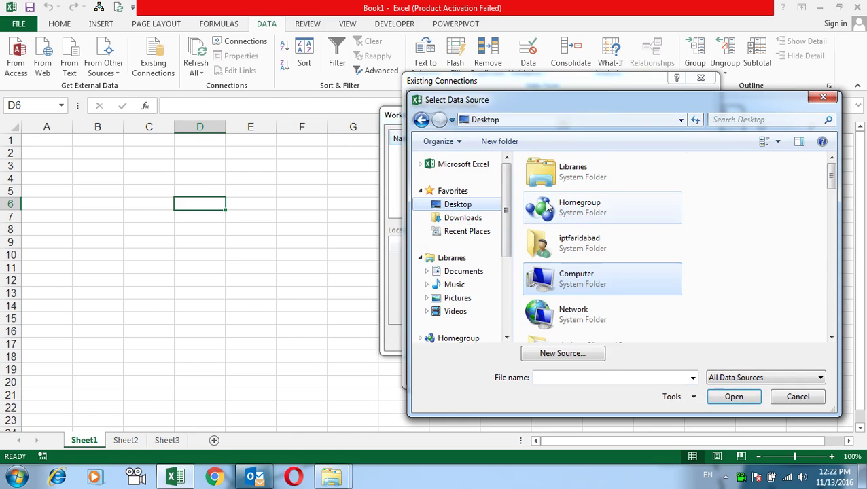
scroll(626, 272, down, 5)
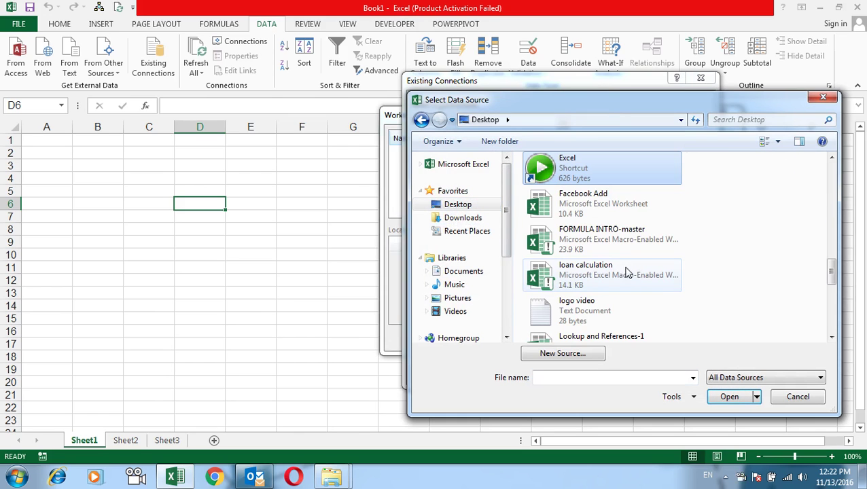
double_click(591, 174)
text(pic)
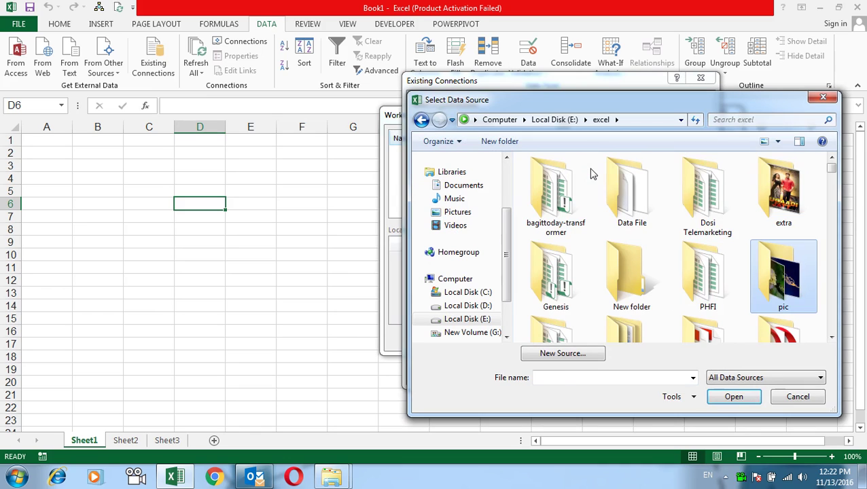
text(vot data)
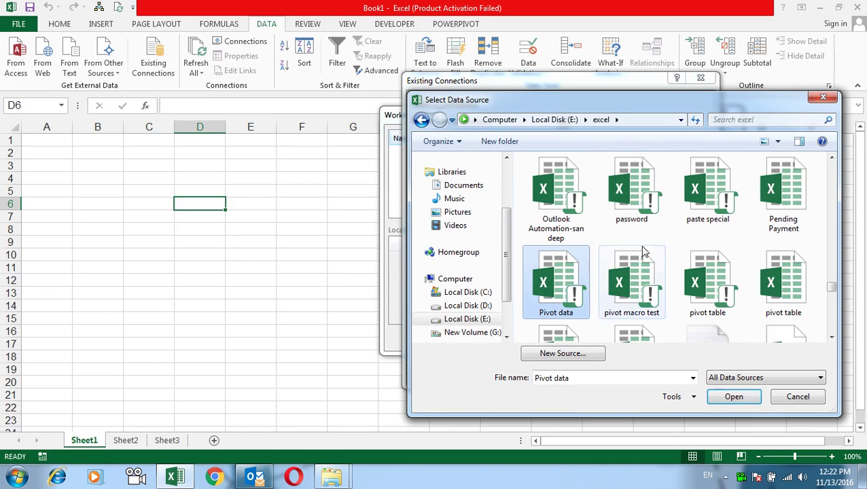
click(733, 397)
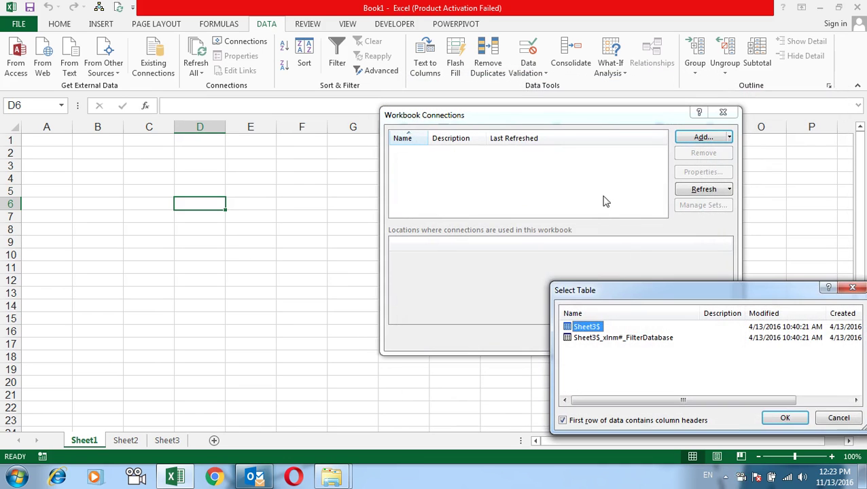
drag(651, 297, 353, 134)
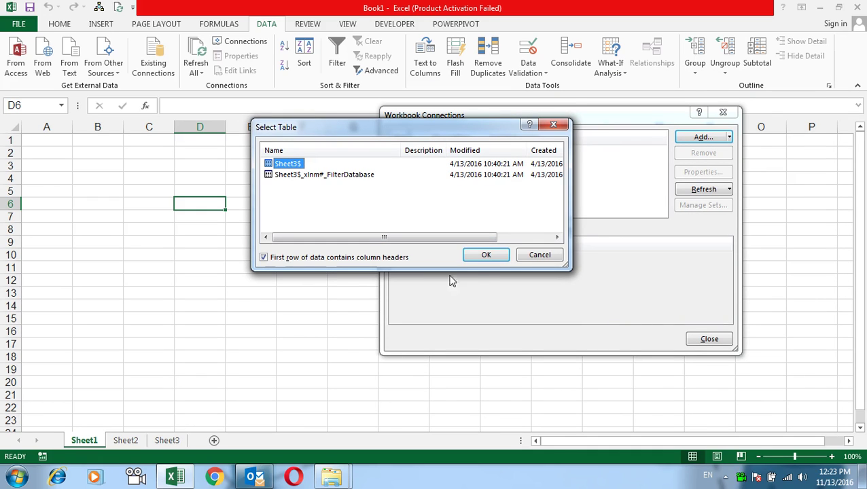
click(504, 255)
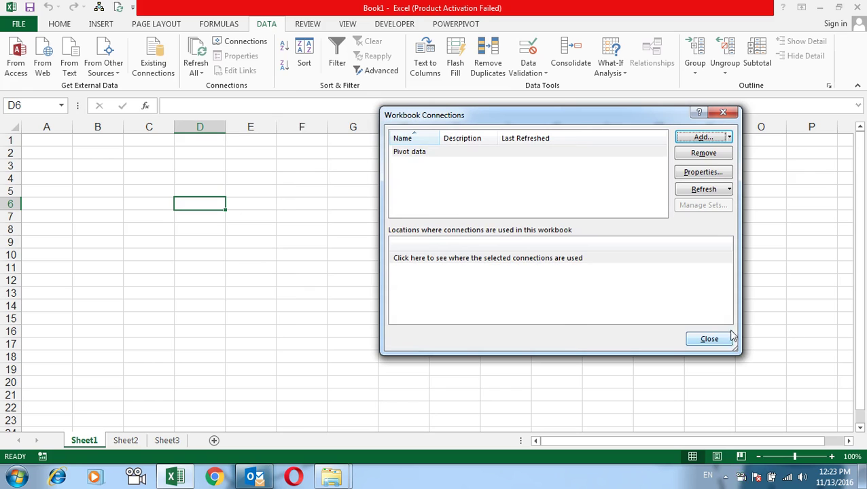
click(710, 339)
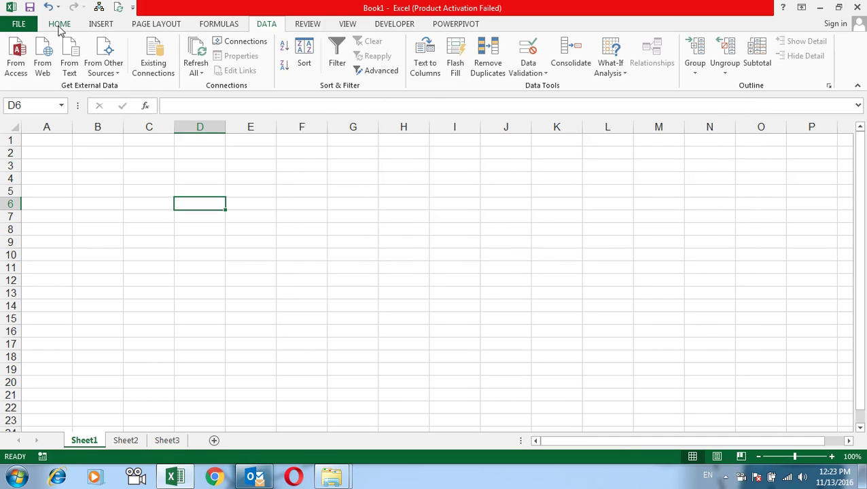
Insert a PivotTable report from the Pivot data connection at Sheet1!A3.
click(161, 58)
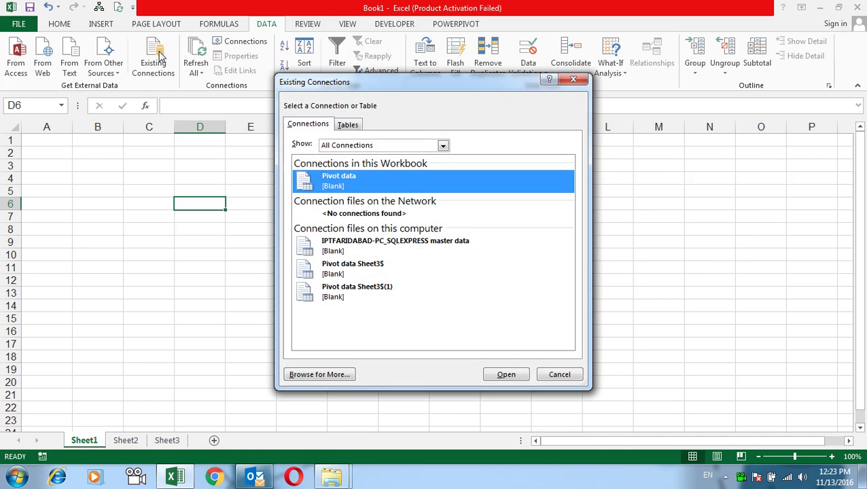
double_click(344, 187)
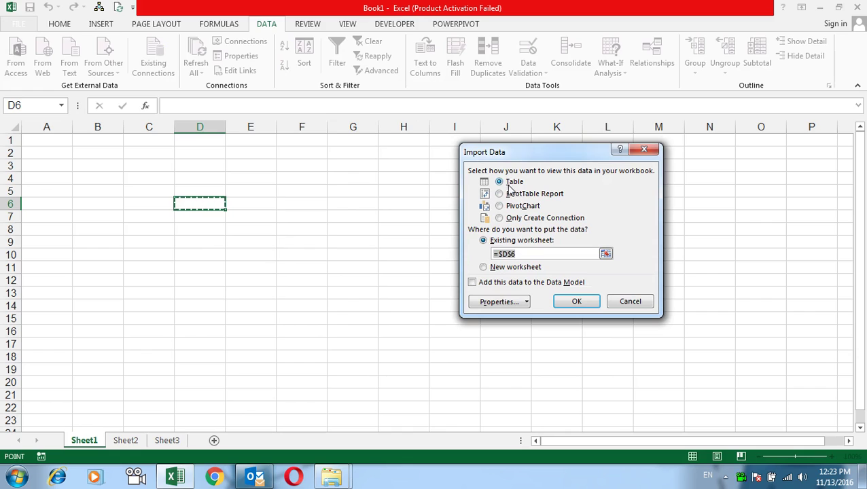
click(520, 196)
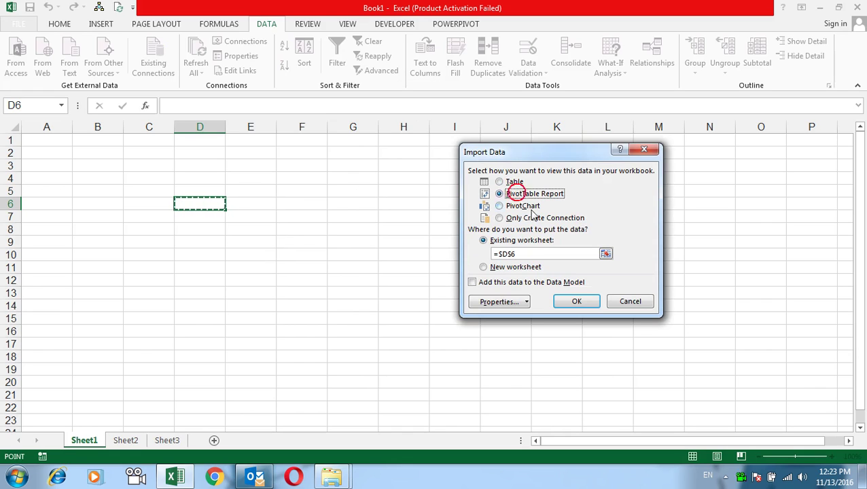
click(59, 167)
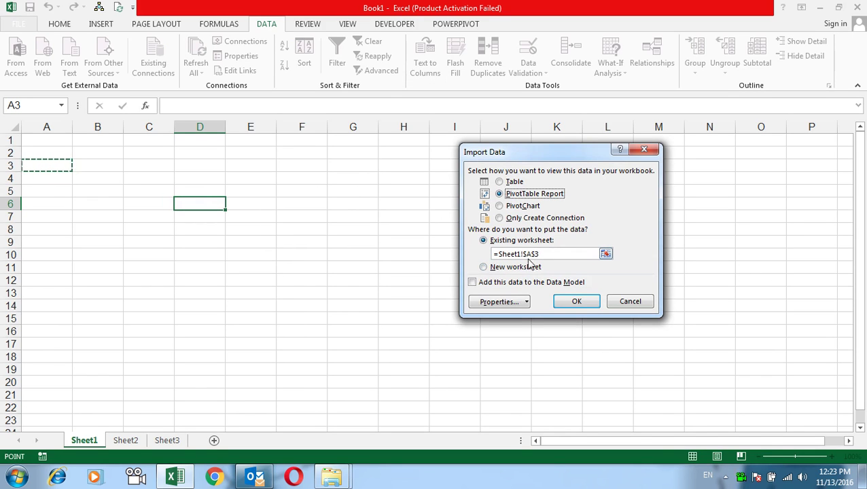
click(589, 299)
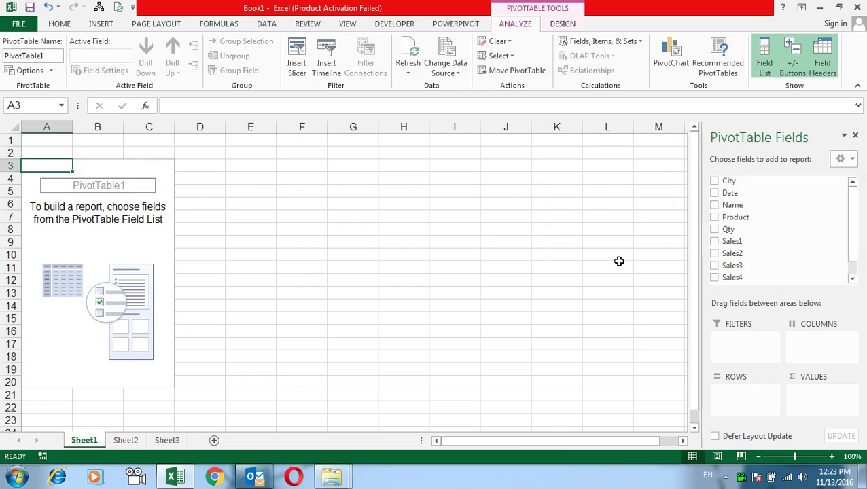
Place Product in rows, Sales1 in values and Name in columns.
mouse_move(730, 202)
mouse_down()
mouse_move(753, 391)
mouse_move(744, 208)
mouse_move(775, 394)
mouse_up()
drag(732, 231, 822, 411)
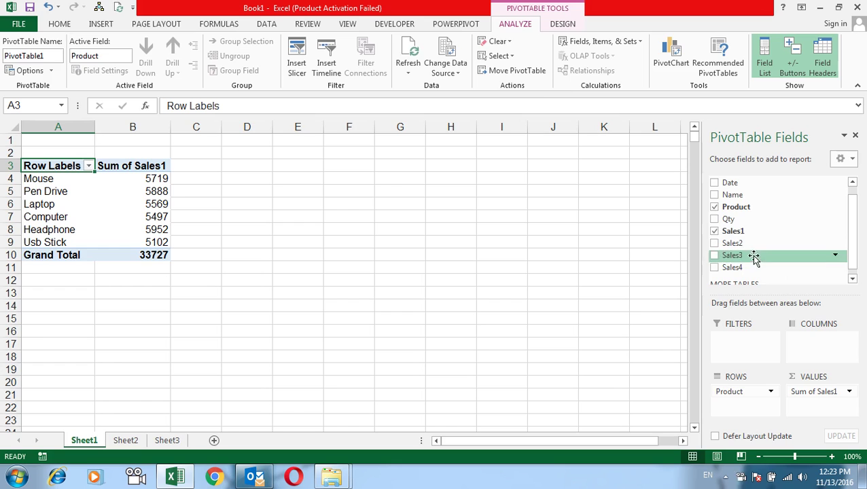
drag(734, 195, 816, 360)
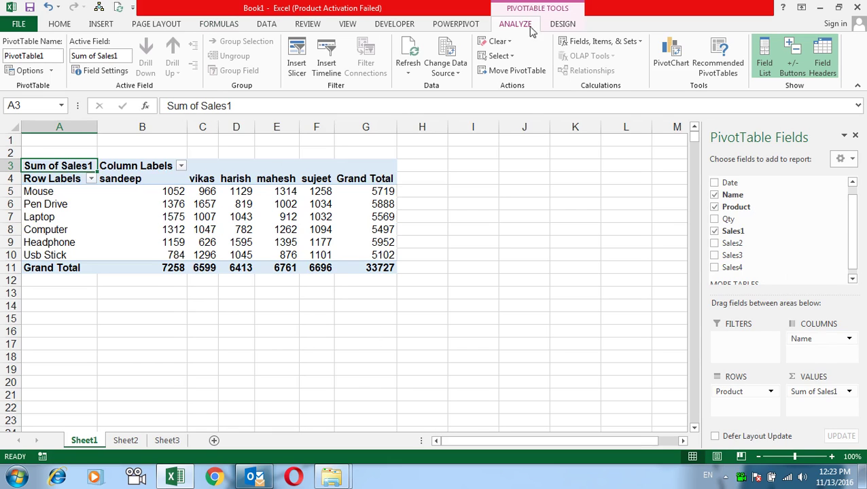
Set the Pivot data connection to refresh every 60 minutes with background refresh enabled.
click(265, 25)
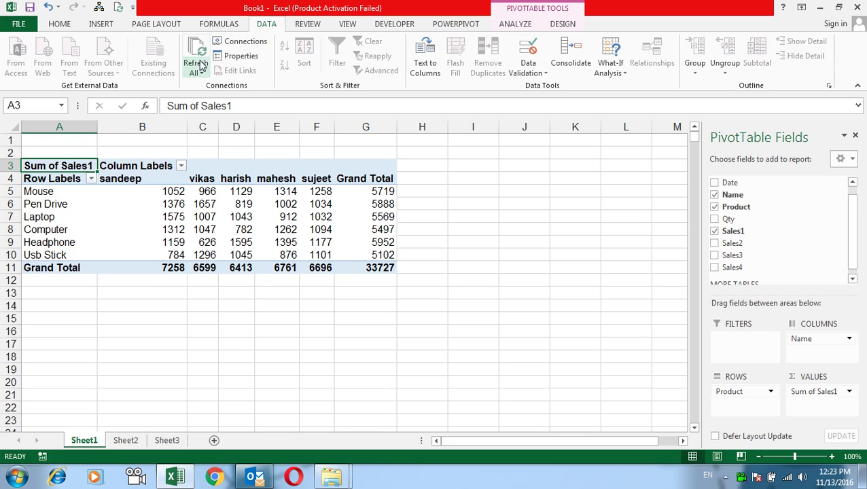
click(234, 56)
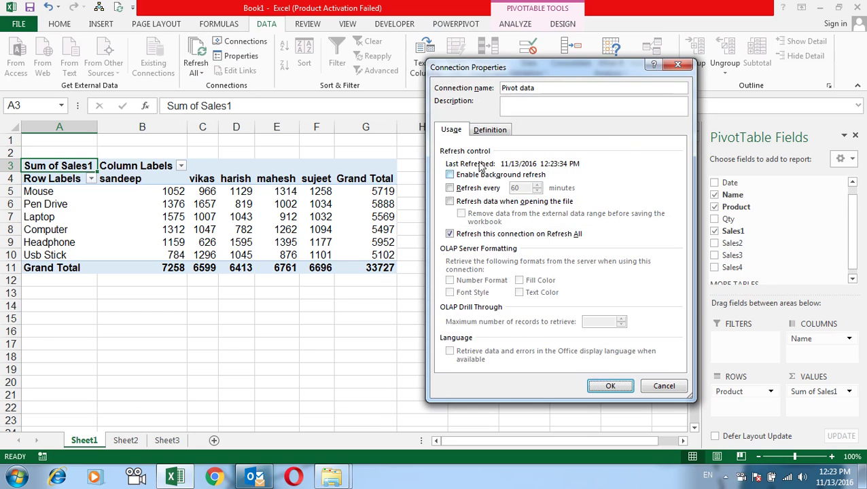
drag(524, 68, 280, 53)
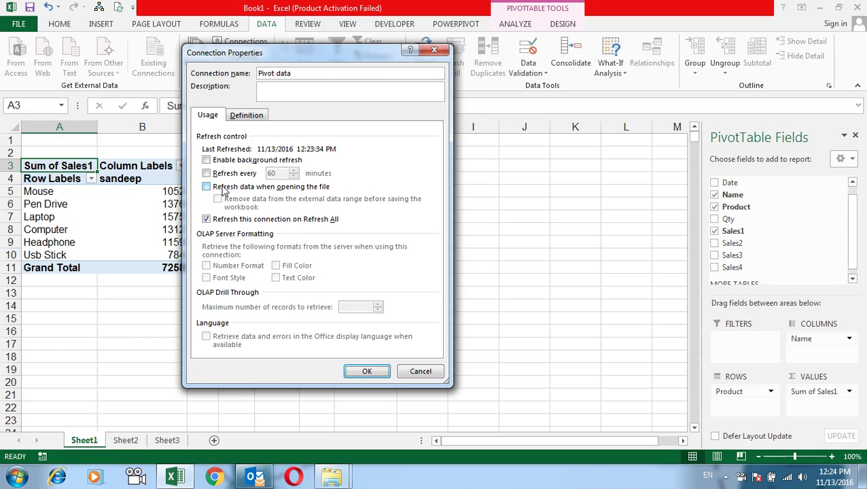
click(223, 176)
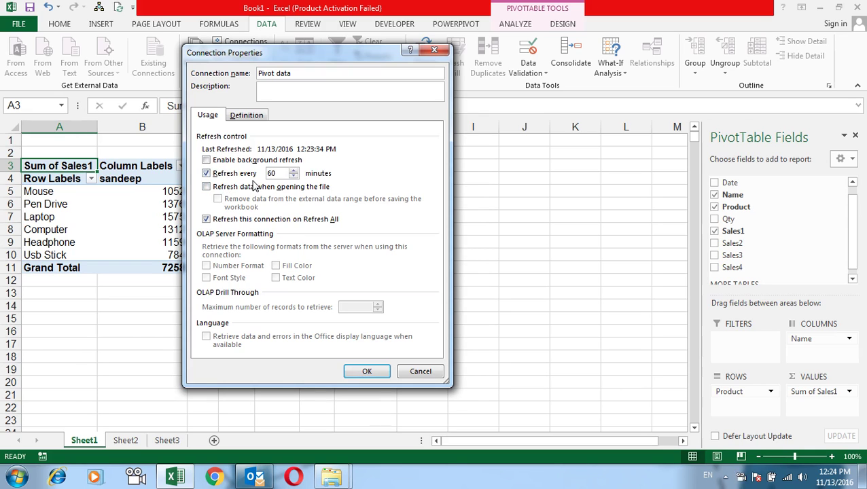
drag(278, 173, 249, 172)
click(234, 161)
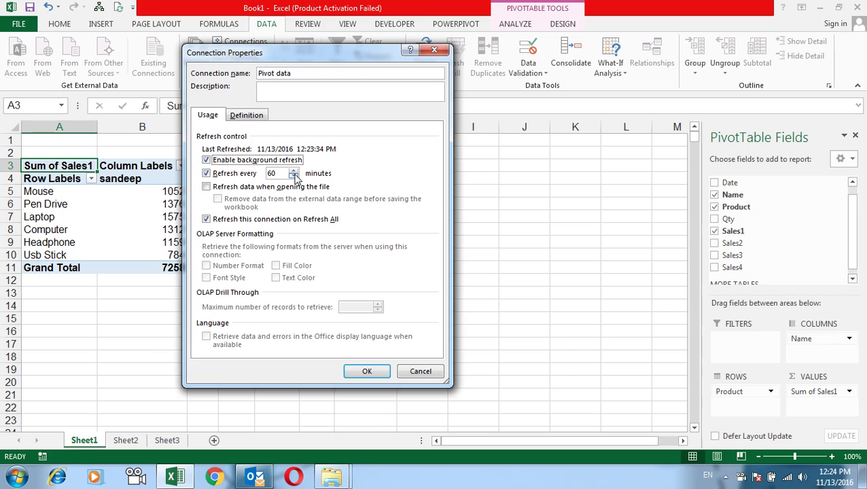
click(366, 371)
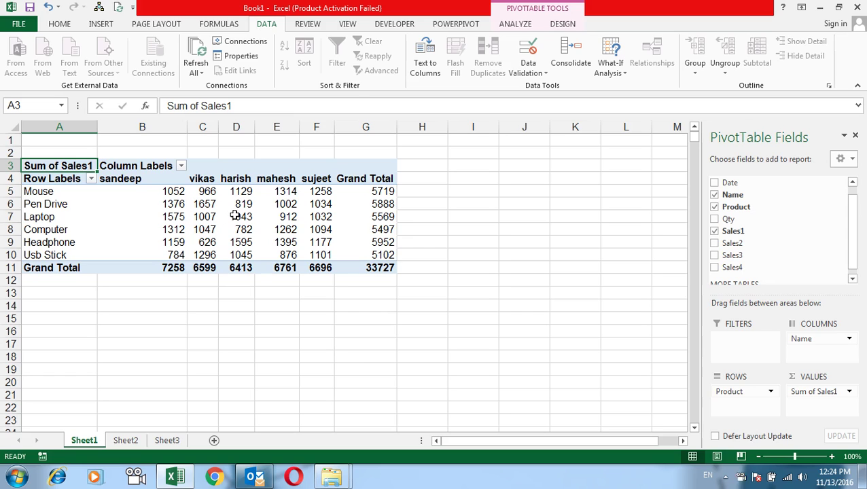
Refresh the pivot from its source, then switch to Sheet2.
mouse_move(231, 217)
click(204, 64)
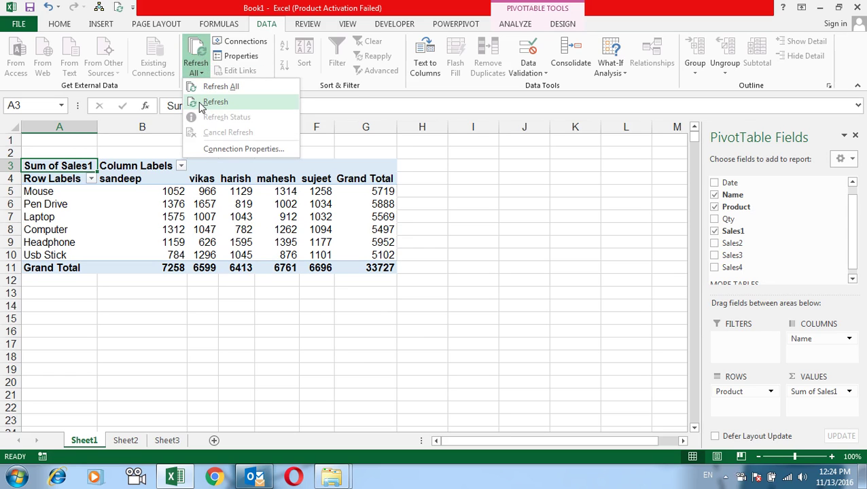
click(202, 103)
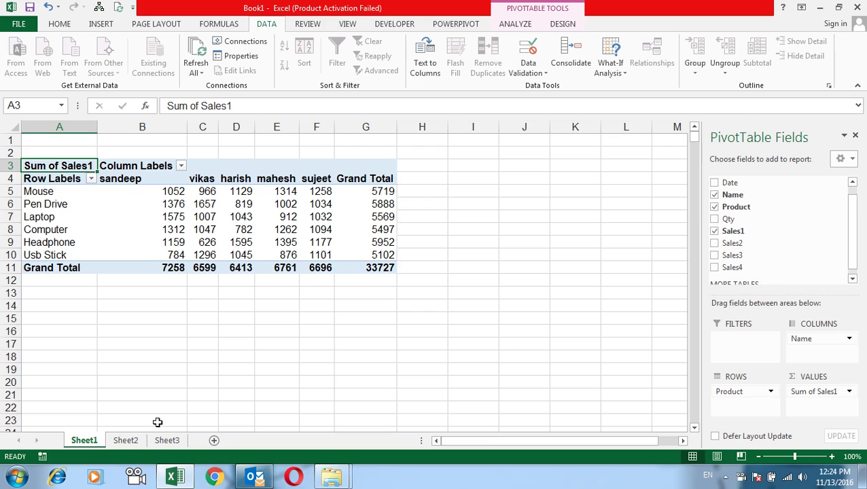
click(126, 441)
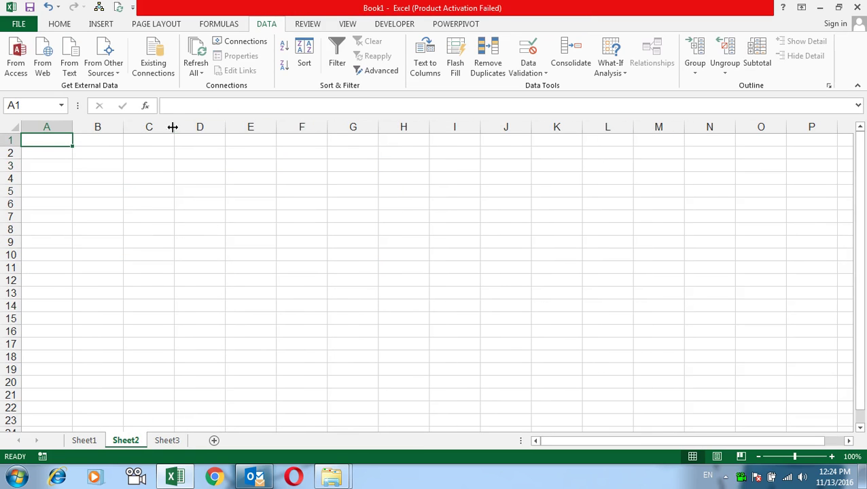
Import the Pivot data connection onto Sheet2 as a table.
click(242, 42)
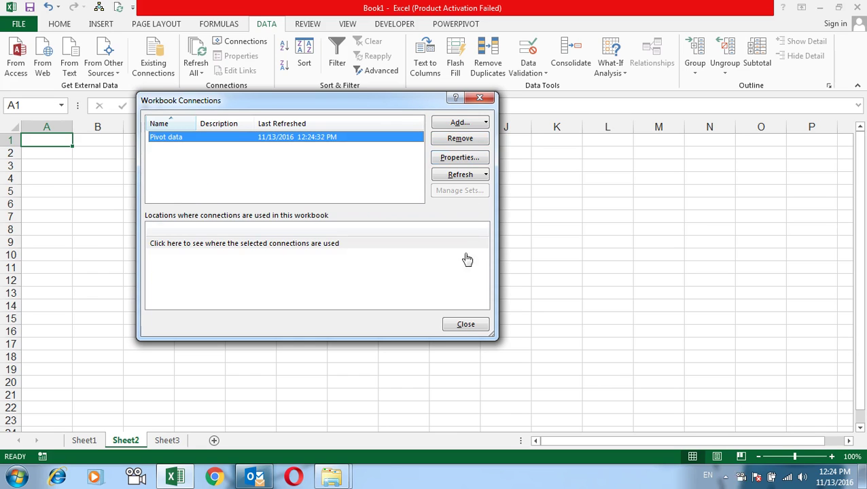
click(484, 98)
click(149, 59)
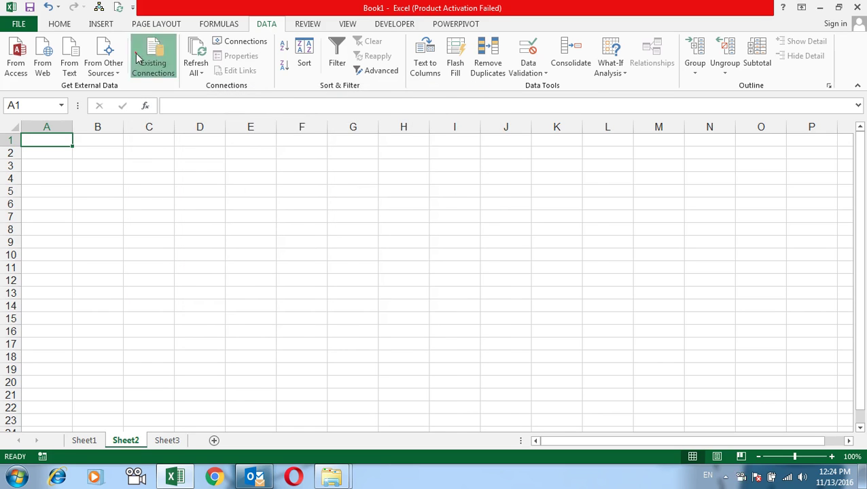
double_click(366, 184)
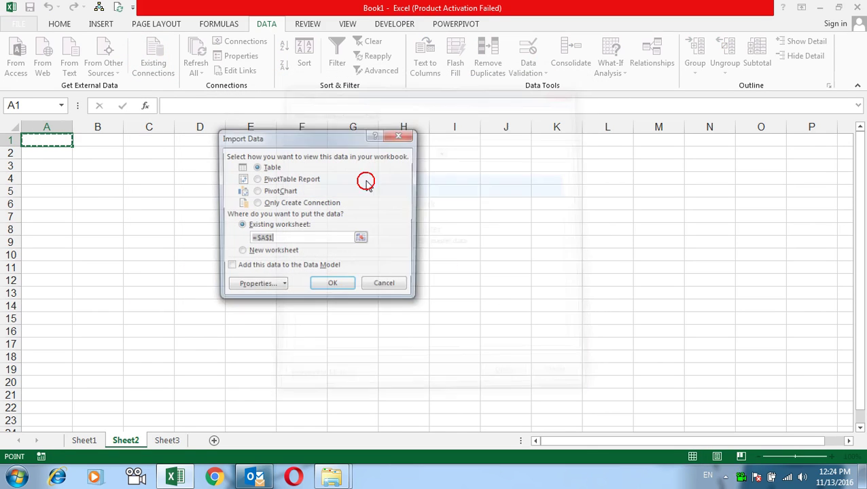
click(334, 291)
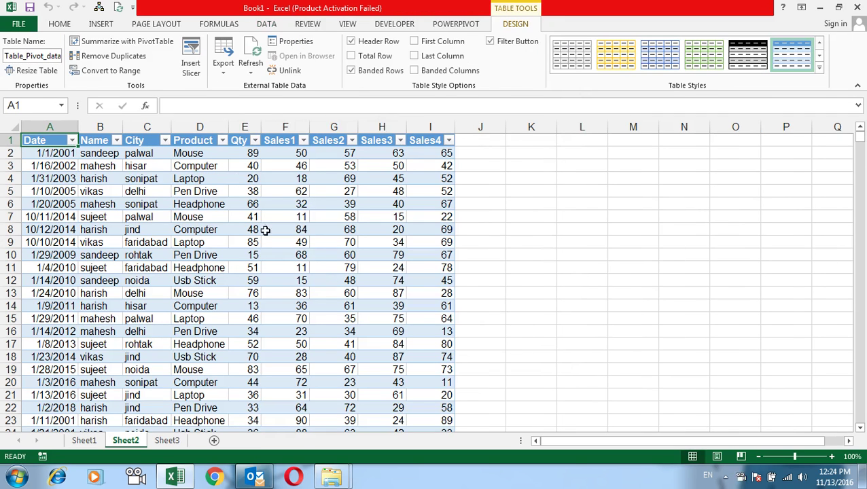
Unlink the imported Sheet2 table from its query and convert it to a normal range.
click(95, 178)
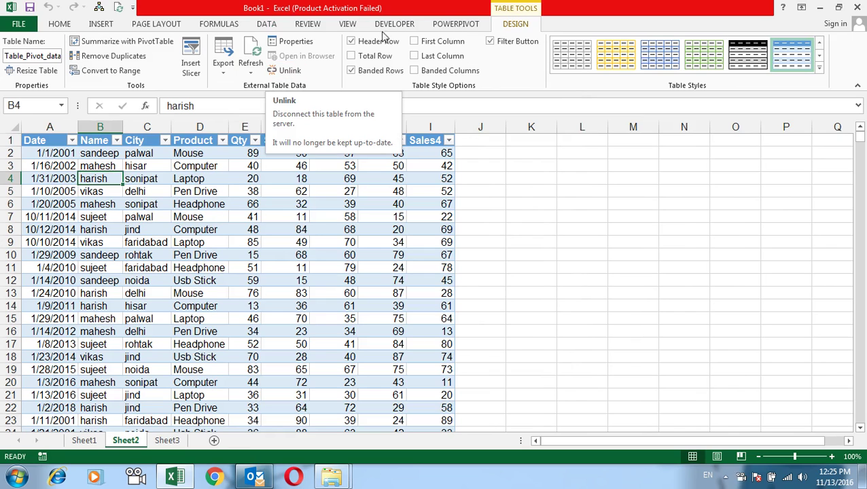
click(284, 72)
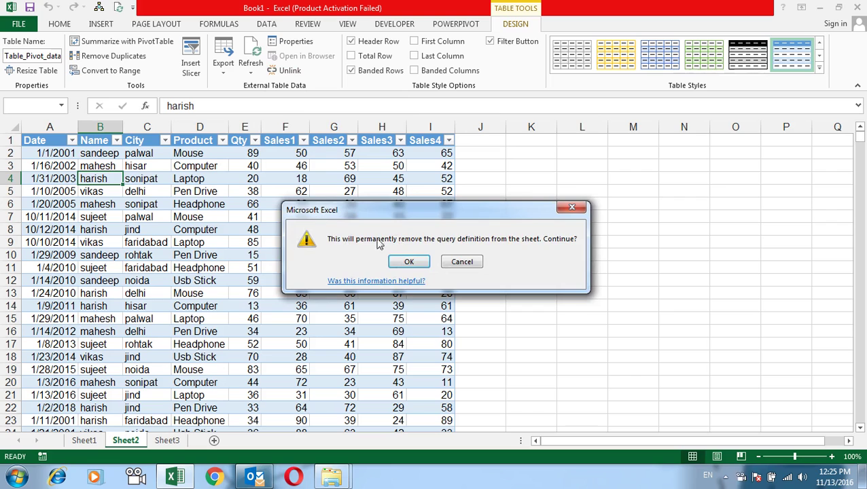
click(407, 261)
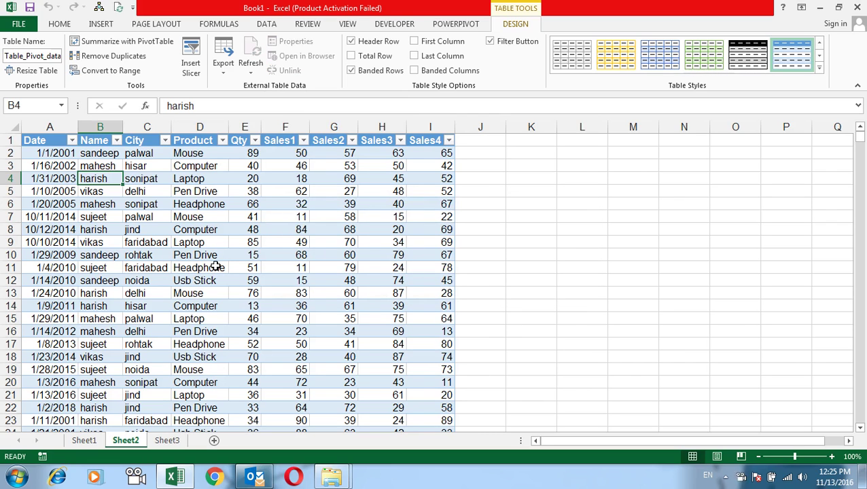
click(109, 71)
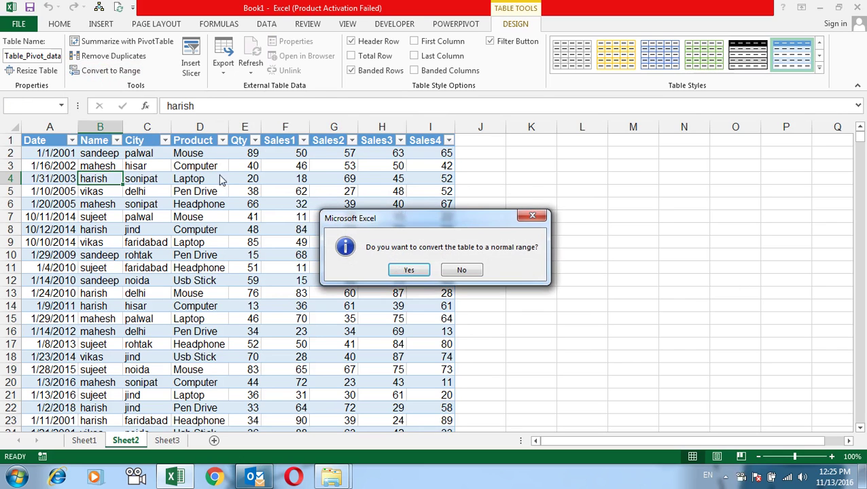
click(410, 270)
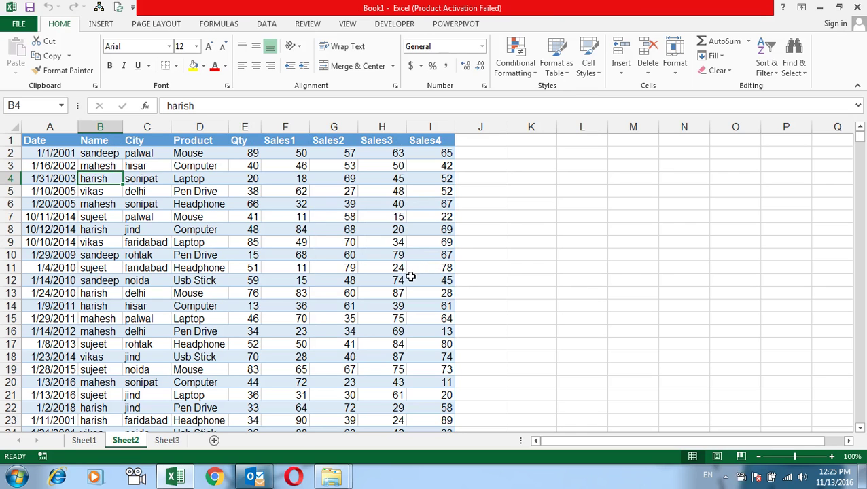
On Sheet1, review the PivotTable Options tabs: Totals & Filters, Display, Printing and Data.
click(84, 441)
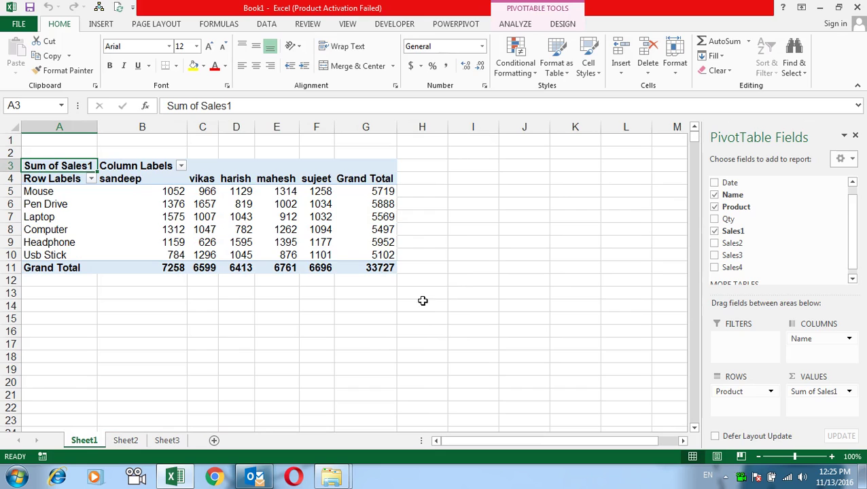
mouse_move(282, 218)
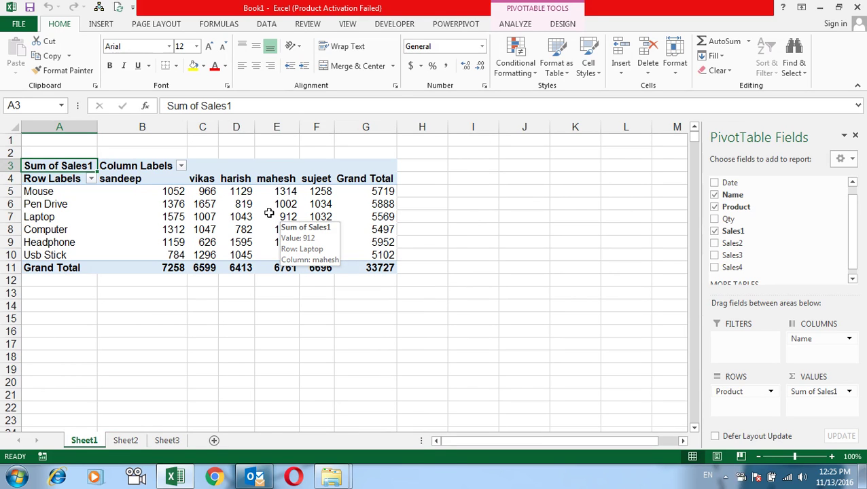
right_click(283, 205)
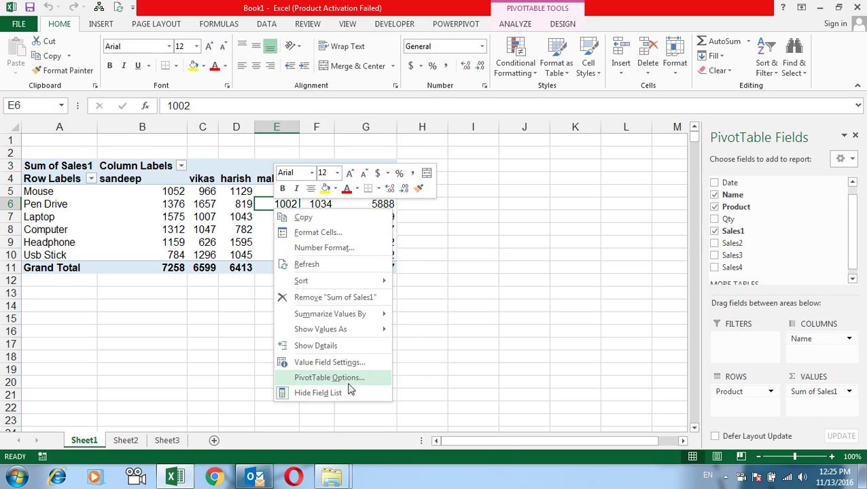
click(349, 381)
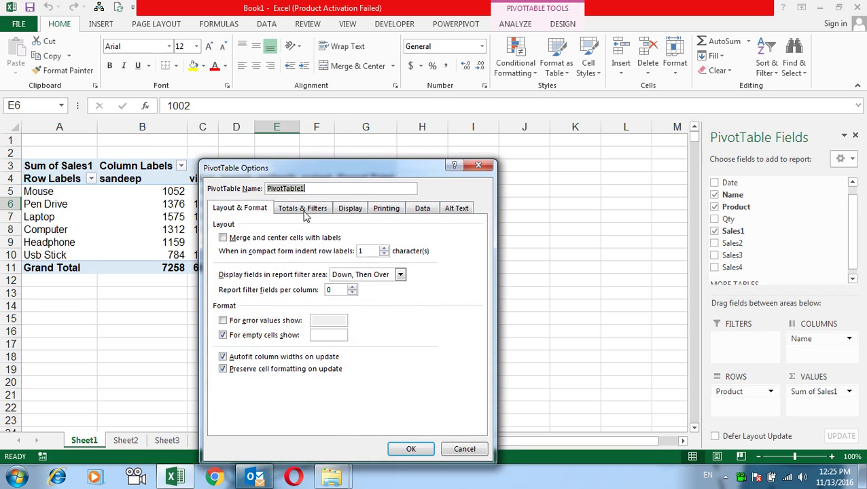
click(310, 208)
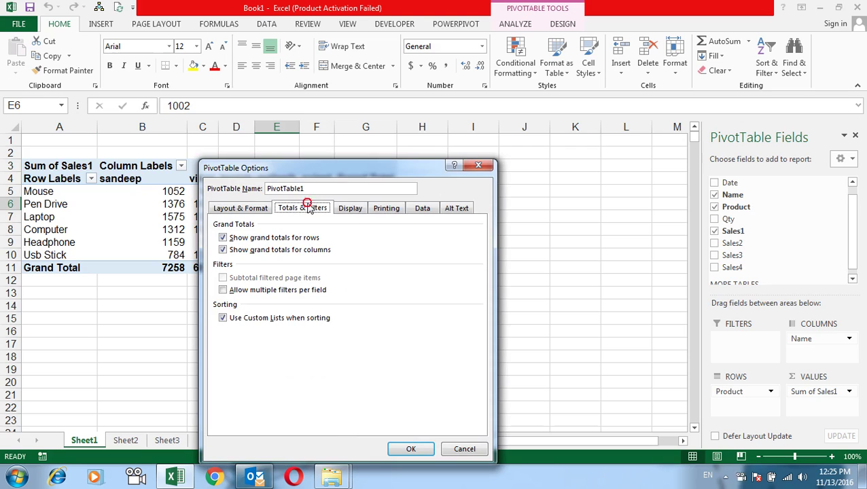
click(351, 209)
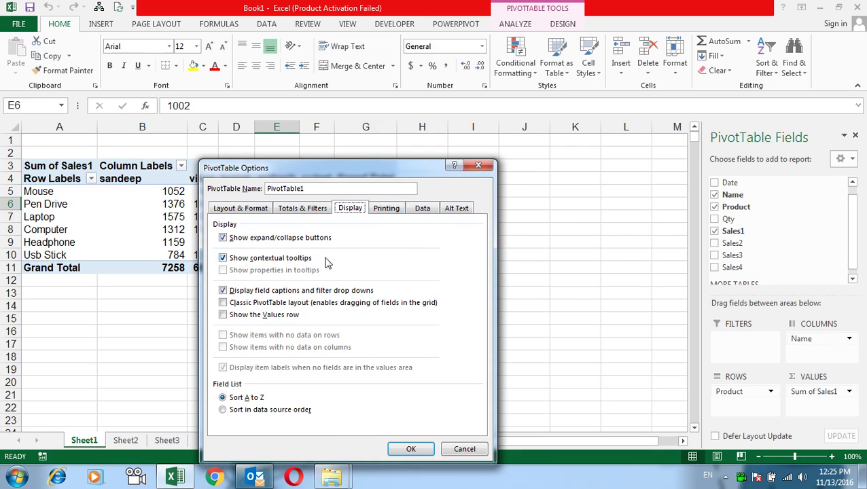
click(397, 211)
click(422, 209)
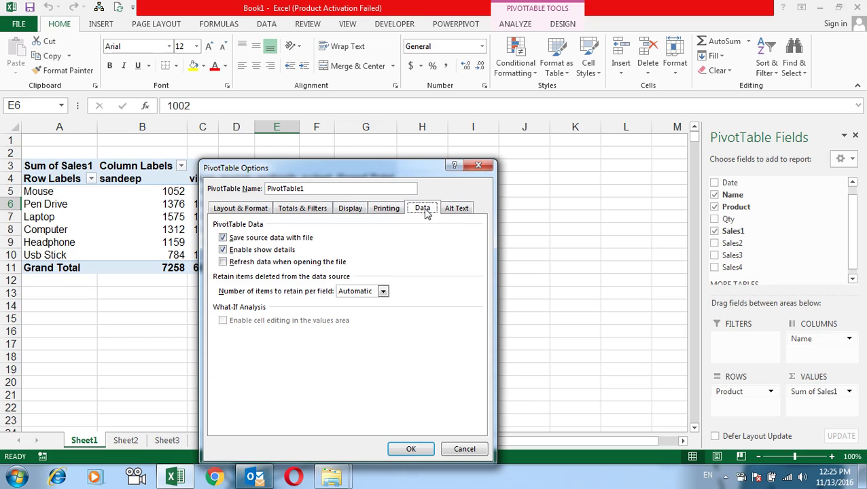
Toggle Enable show details off and back on, and apply the pivot options.
drag(383, 161, 428, 117)
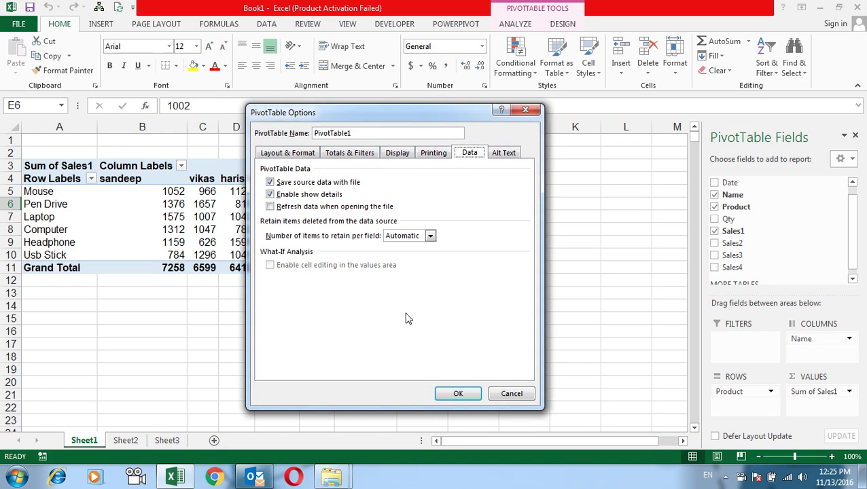
click(277, 197)
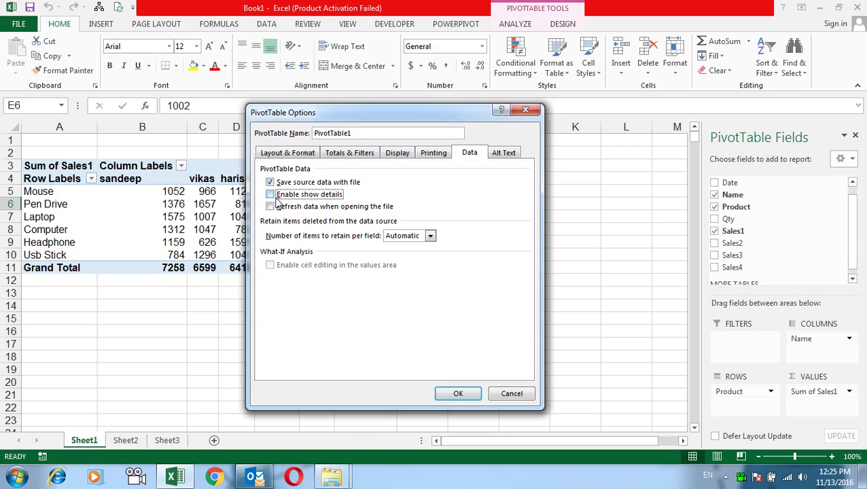
click(274, 197)
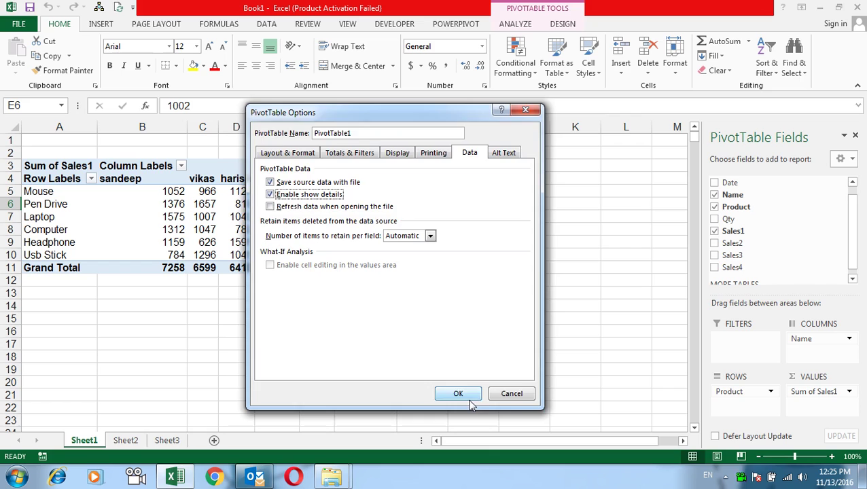
click(467, 401)
click(372, 203)
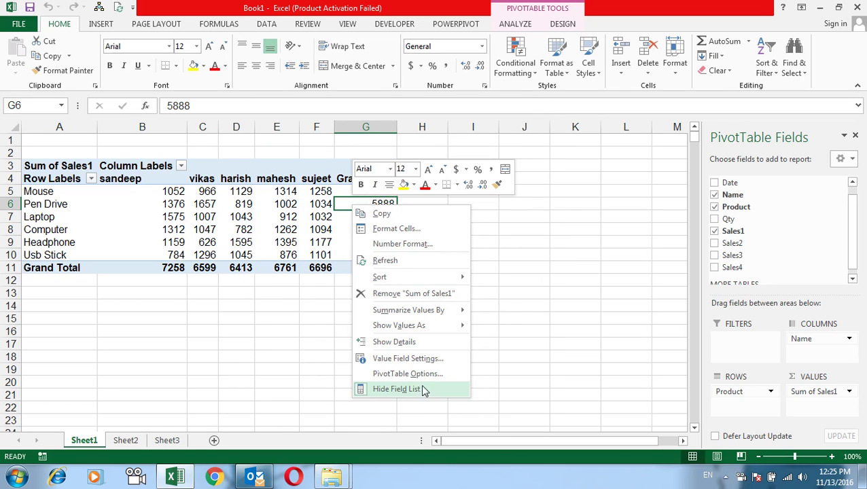
Disable show details for the pivot and verify the Laptop total can no longer be drilled into.
click(408, 374)
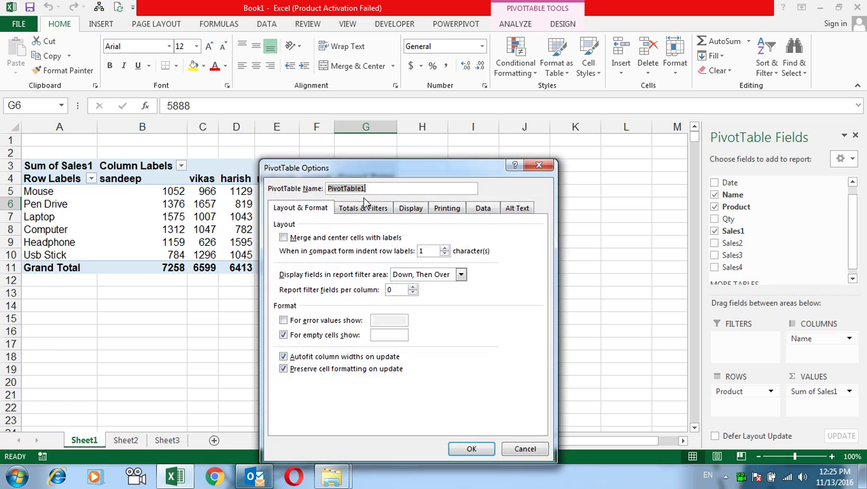
click(480, 208)
click(327, 250)
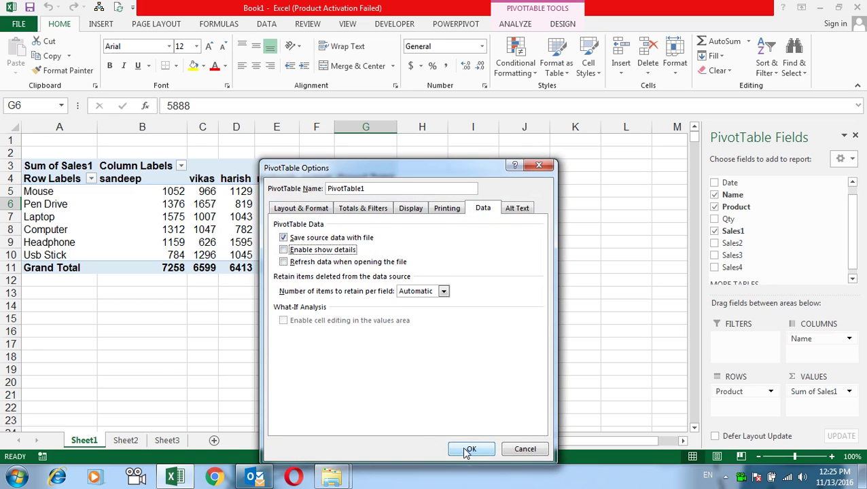
click(469, 450)
double_click(365, 219)
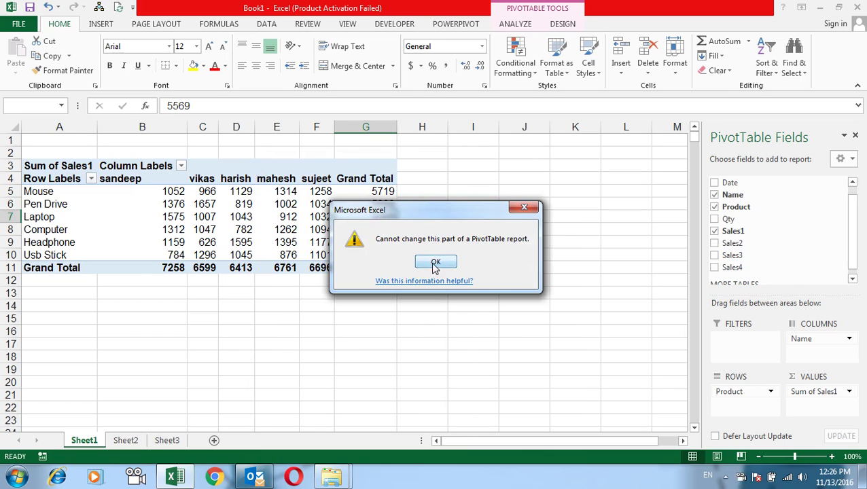
click(435, 264)
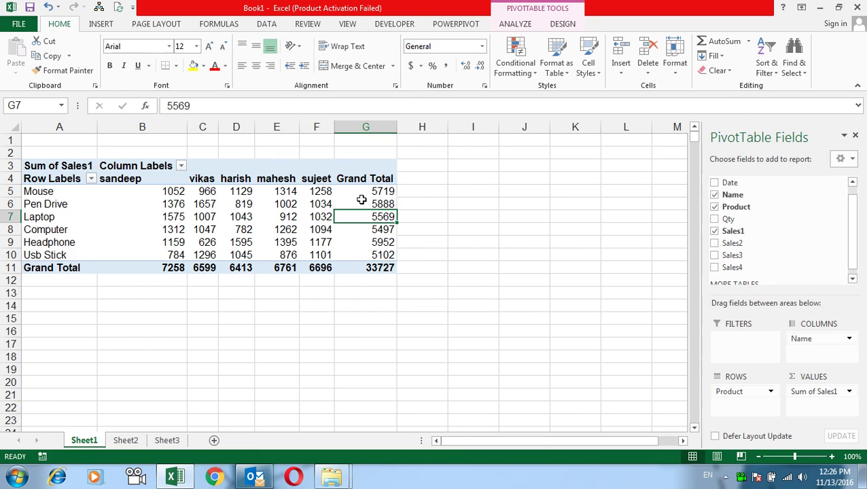
Turn off Save source data with file in the pivot's Data options.
mouse_move(362, 199)
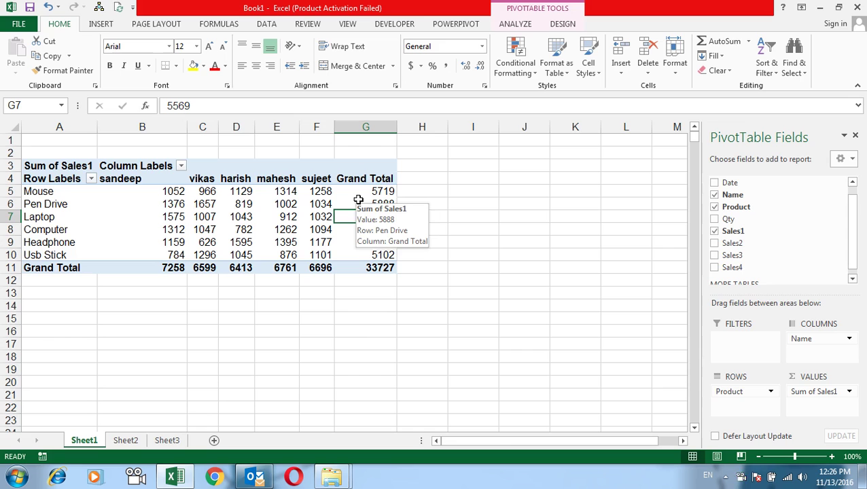
right_click(358, 200)
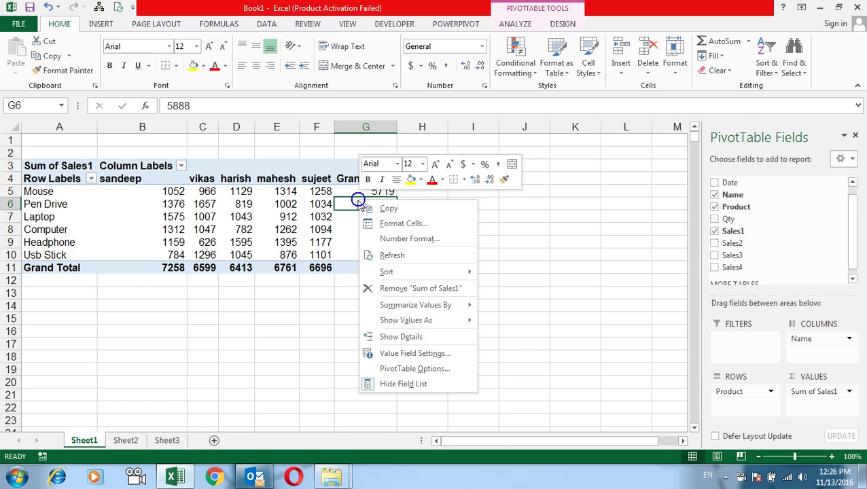
click(420, 368)
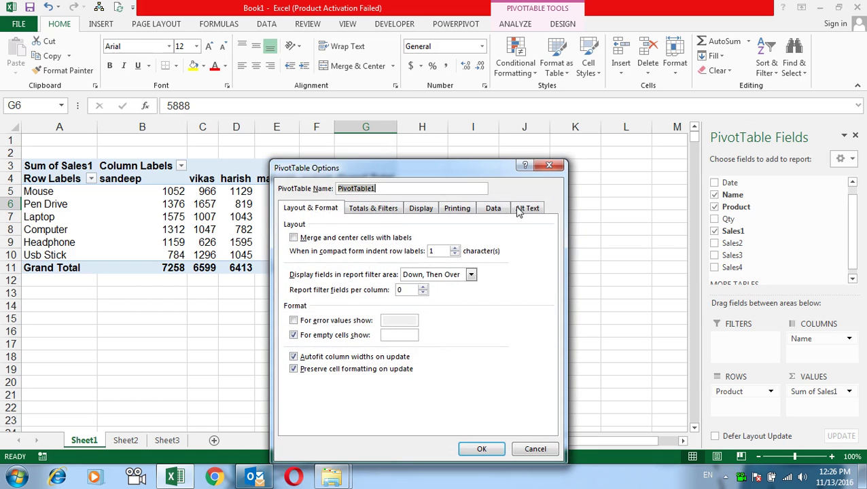
click(492, 209)
click(306, 241)
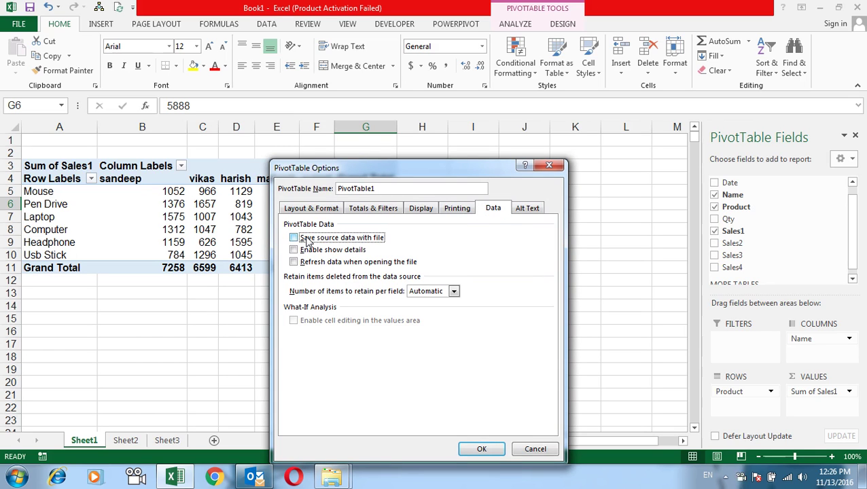
click(482, 448)
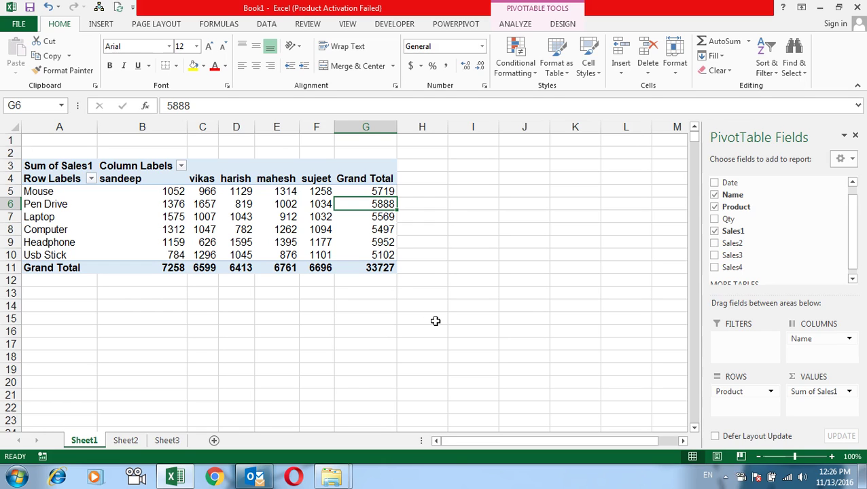
Insert a Date timeline for the pivot and move it below the table, rows 15–22.
click(323, 346)
click(123, 441)
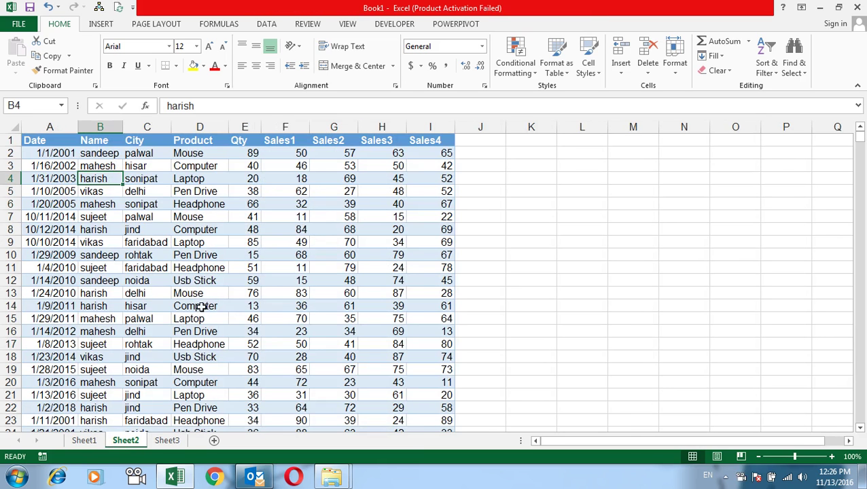
click(84, 442)
click(233, 234)
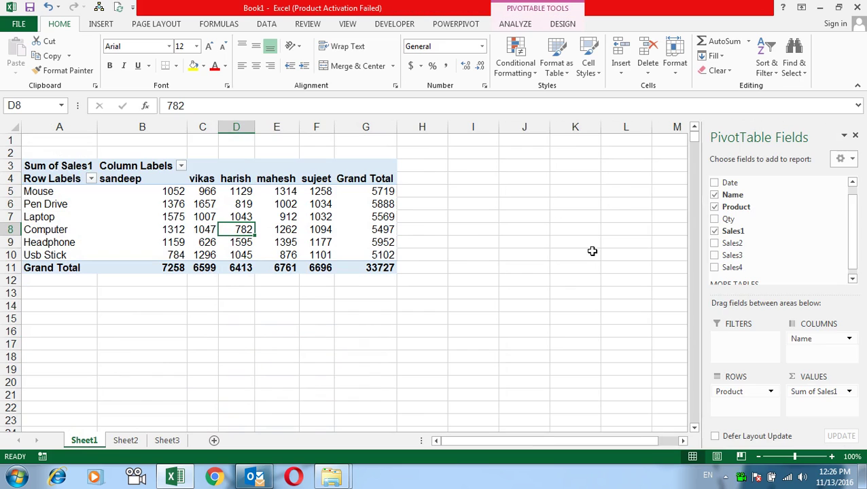
click(516, 24)
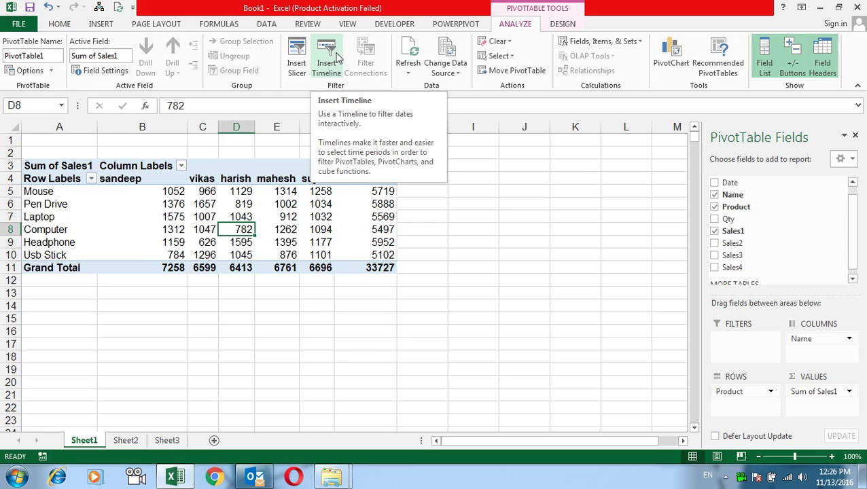
click(337, 56)
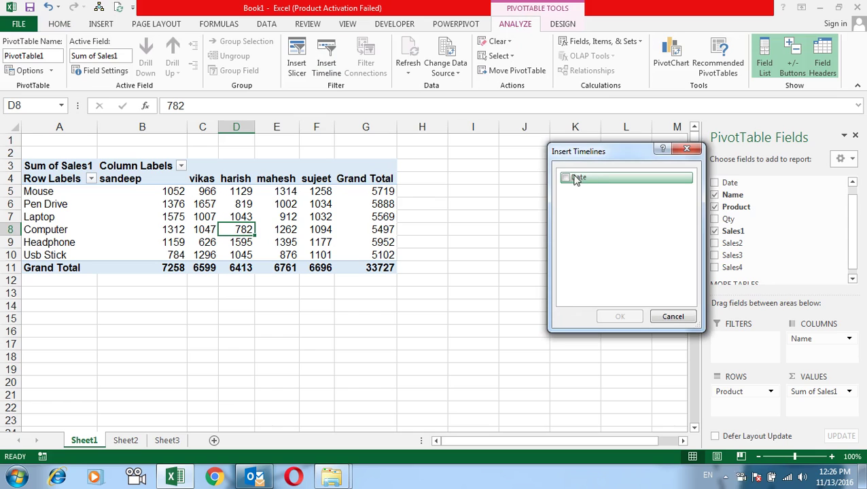
click(568, 178)
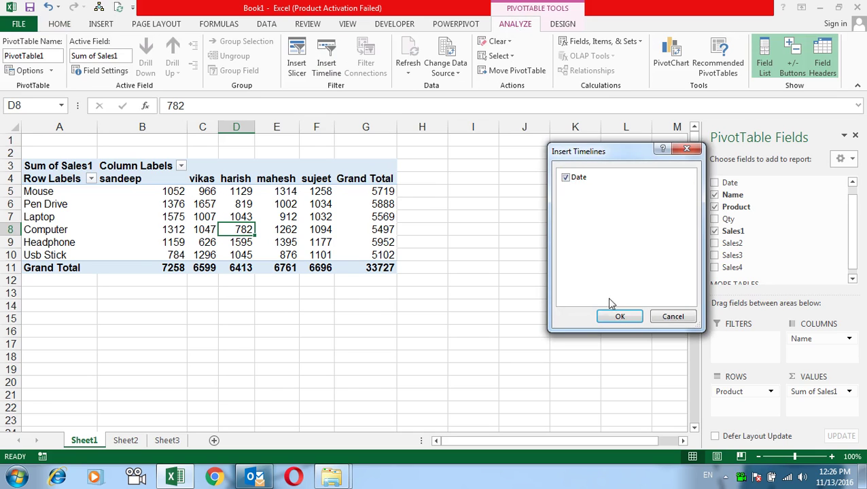
click(623, 318)
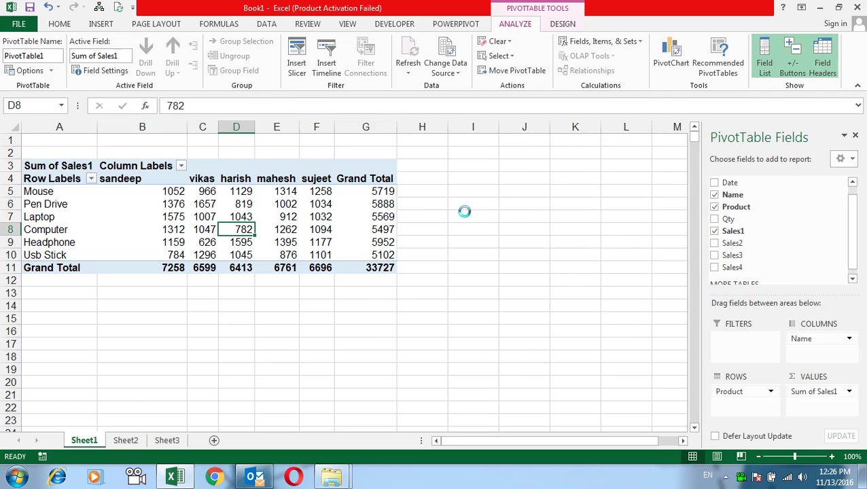
mouse_move(387, 250)
mouse_down()
mouse_move(282, 326)
mouse_move(254, 313)
mouse_up()
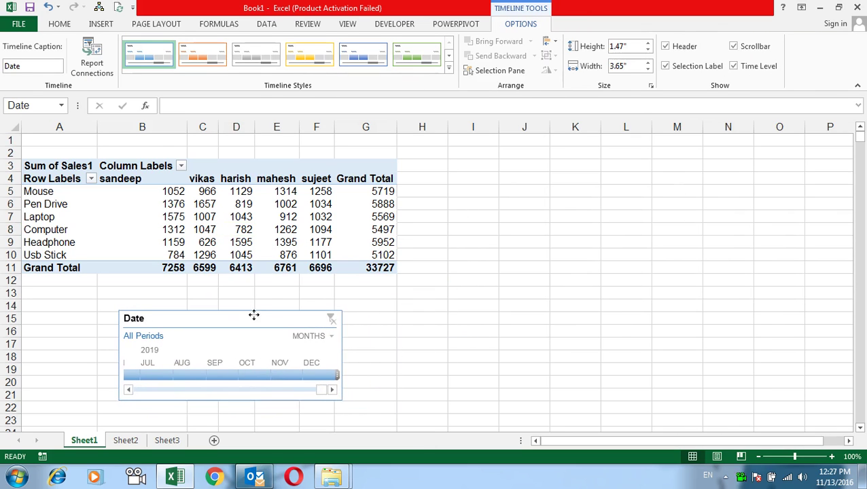
Filter the pivot by 2019 months on the timeline, ending on Sep–Oct 2019.
click(163, 375)
click(191, 374)
click(235, 373)
drag(208, 374, 140, 374)
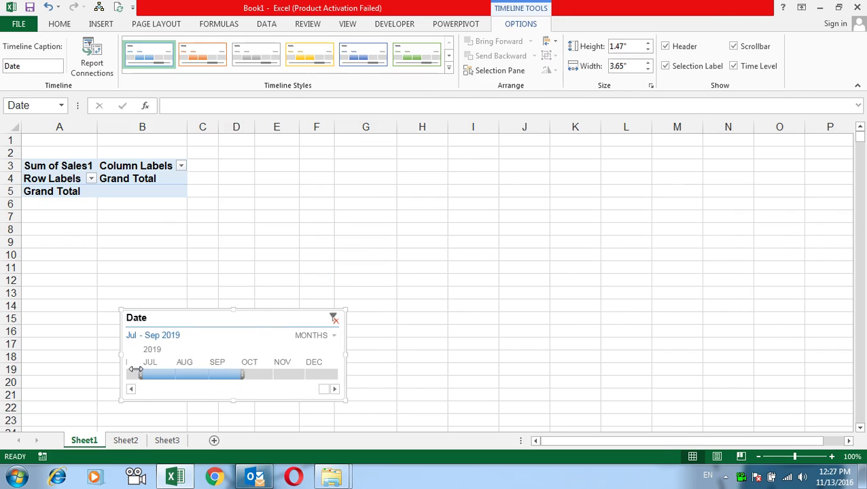
drag(238, 374, 255, 374)
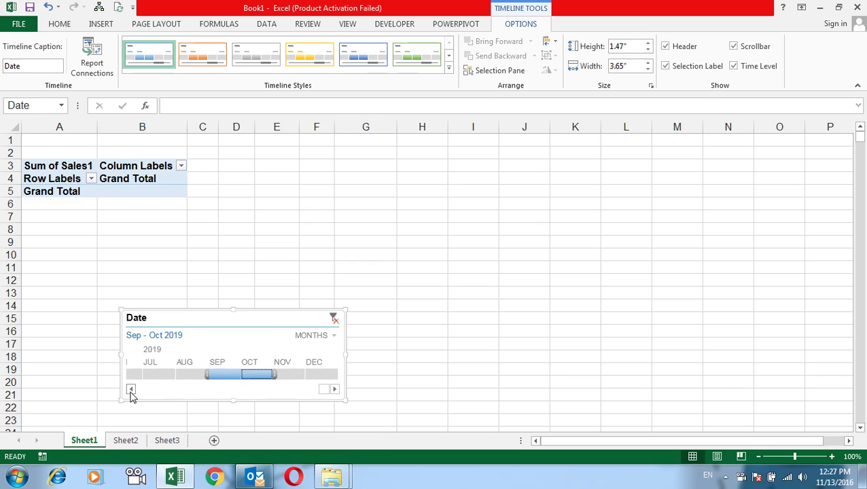
Scroll the timeline back to 2018 and filter by months Aug through Nov 2018.
click(131, 389)
click(130, 389)
click(130, 389)
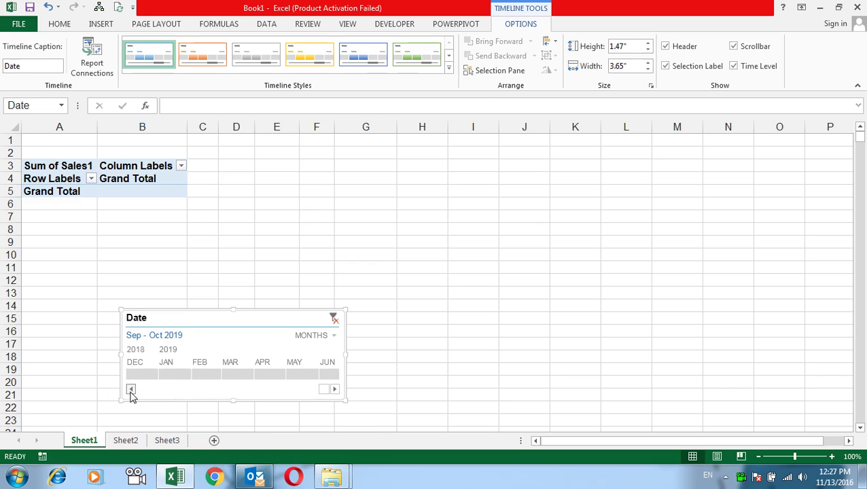
click(188, 375)
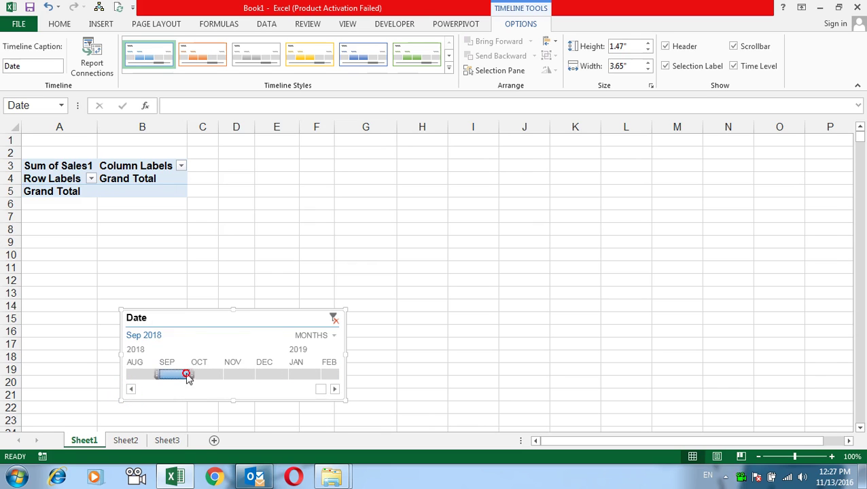
click(140, 373)
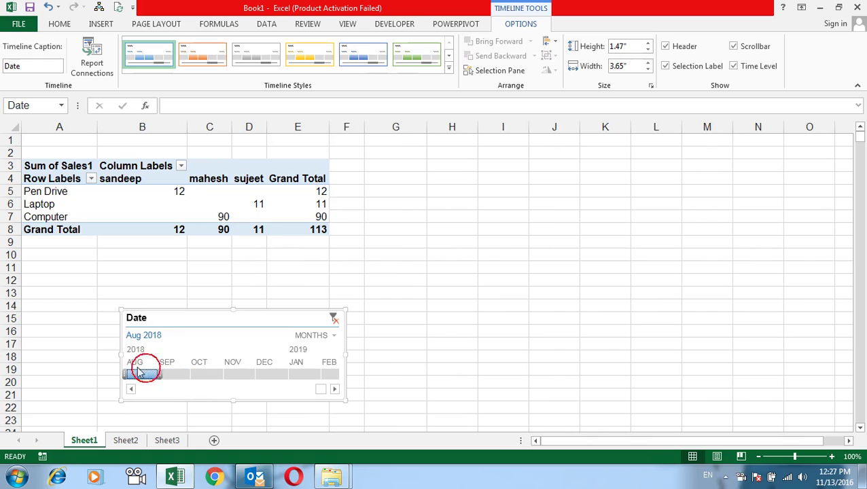
click(182, 374)
click(216, 374)
click(242, 375)
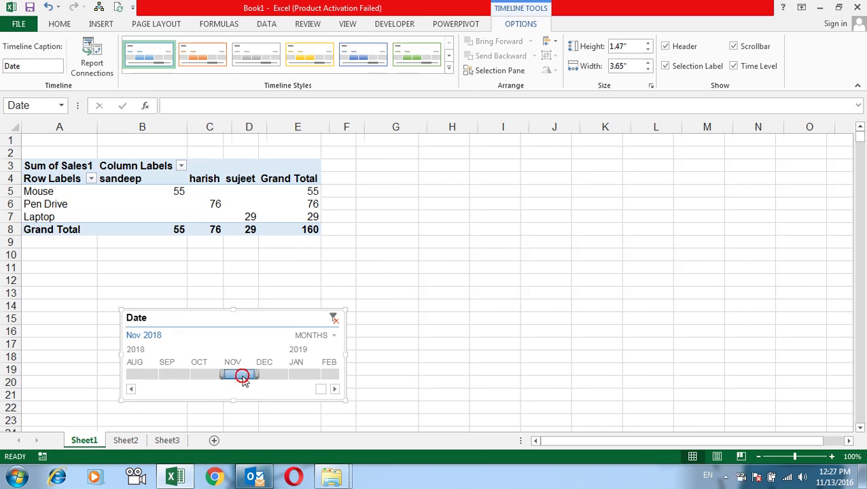
Switch the timeline to quarters and filter Q1 2018–Q1 2019, ending on all of 2018.
click(333, 336)
click(331, 365)
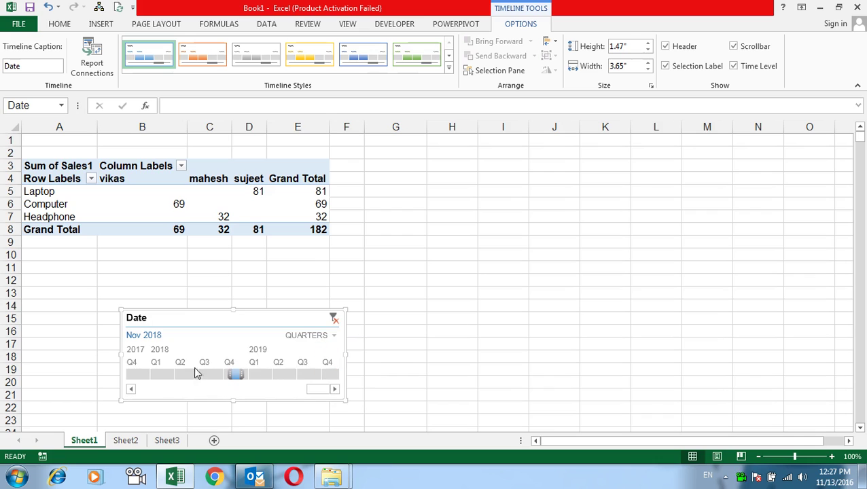
click(167, 375)
click(187, 375)
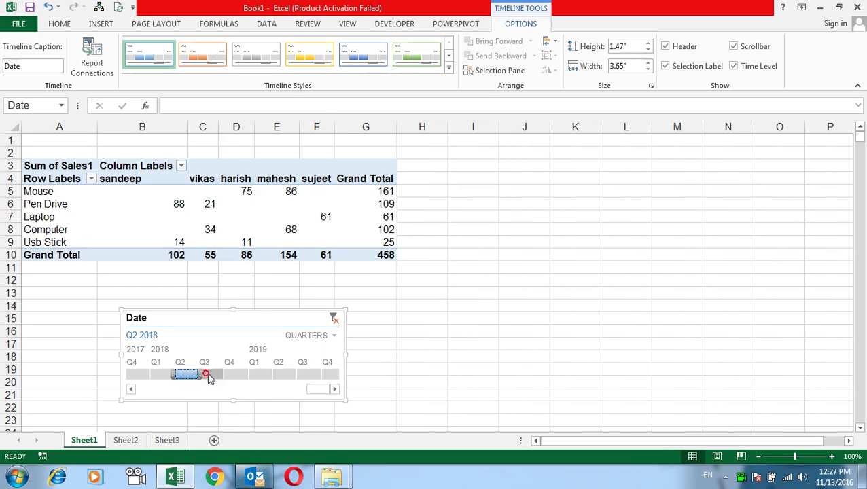
click(205, 374)
click(231, 375)
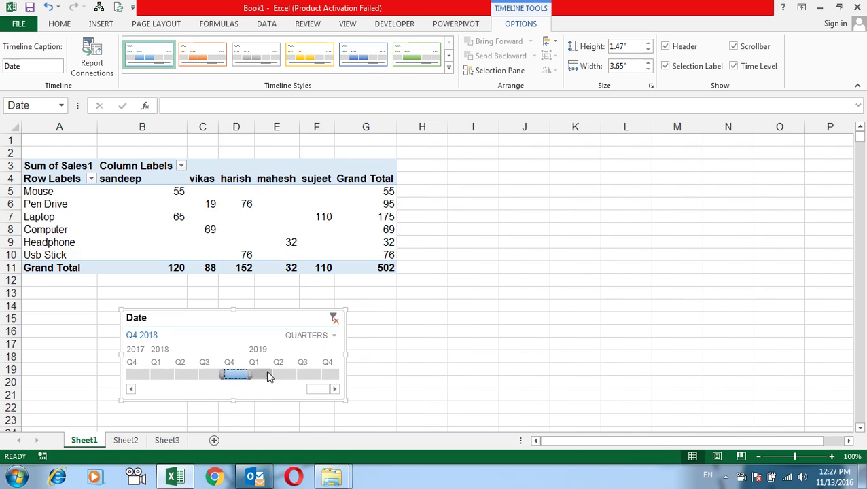
click(267, 375)
click(234, 375)
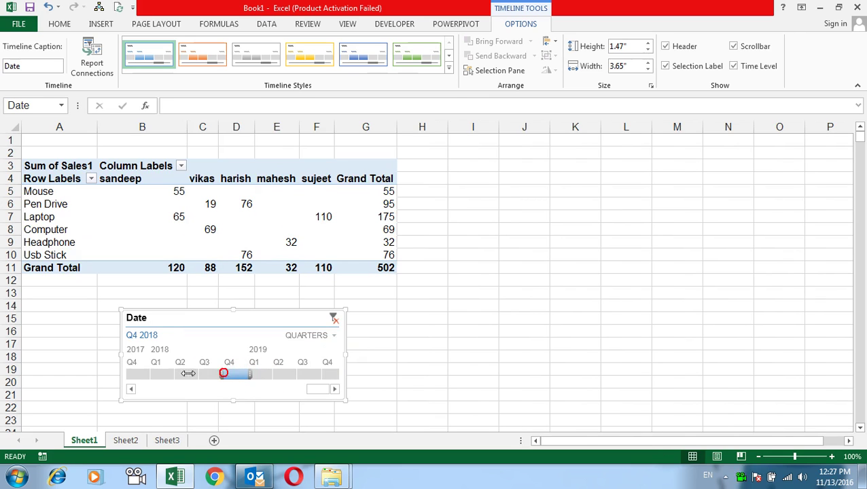
drag(188, 374, 151, 375)
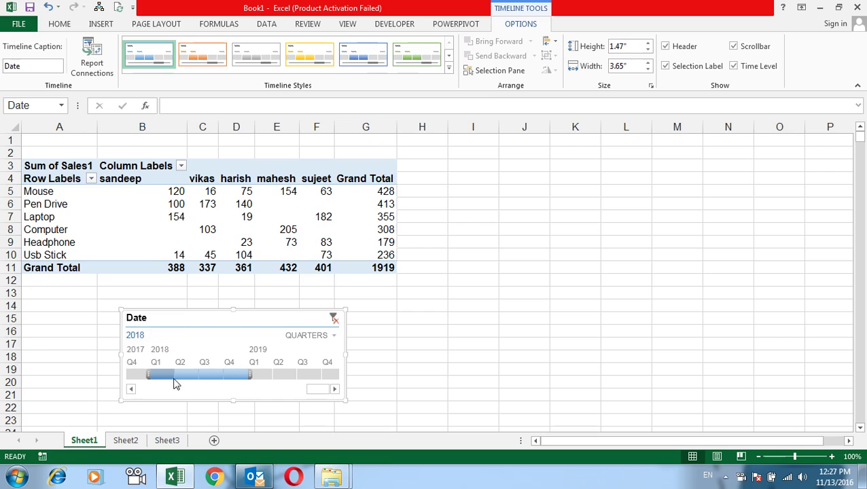
Switch the timeline to years and filter 2016, 2015, then 2018.
click(331, 335)
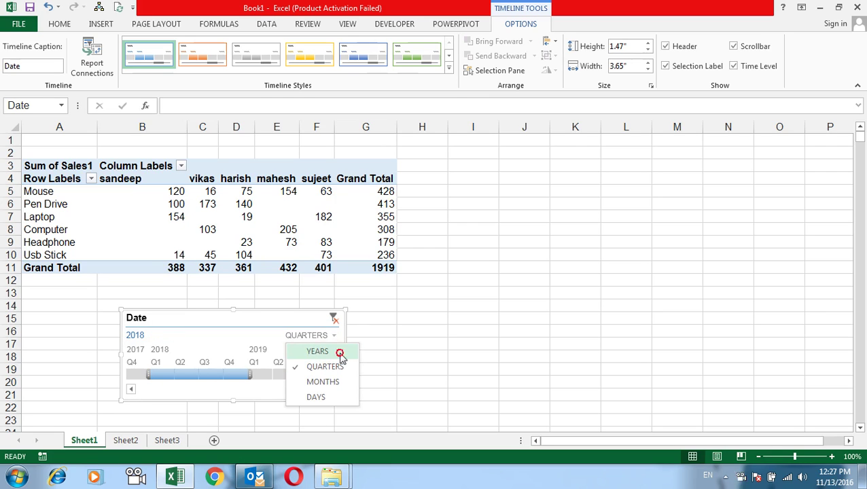
click(340, 354)
click(204, 375)
click(179, 375)
drag(183, 375, 265, 375)
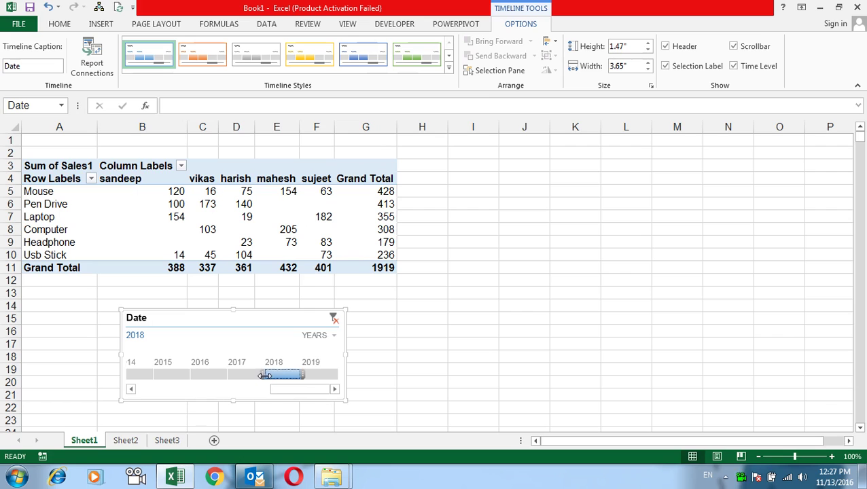
Clear the timeline filter, delete the timeline, and close the workbook without saving.
click(337, 318)
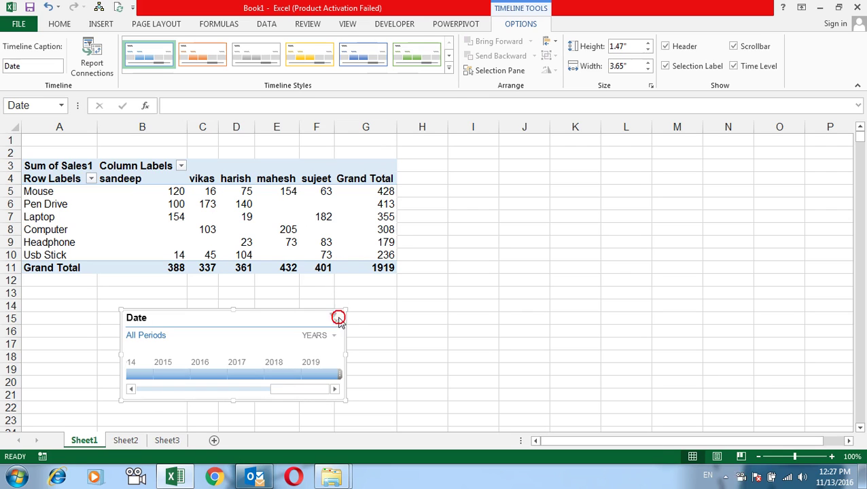
key(Delete)
click(287, 313)
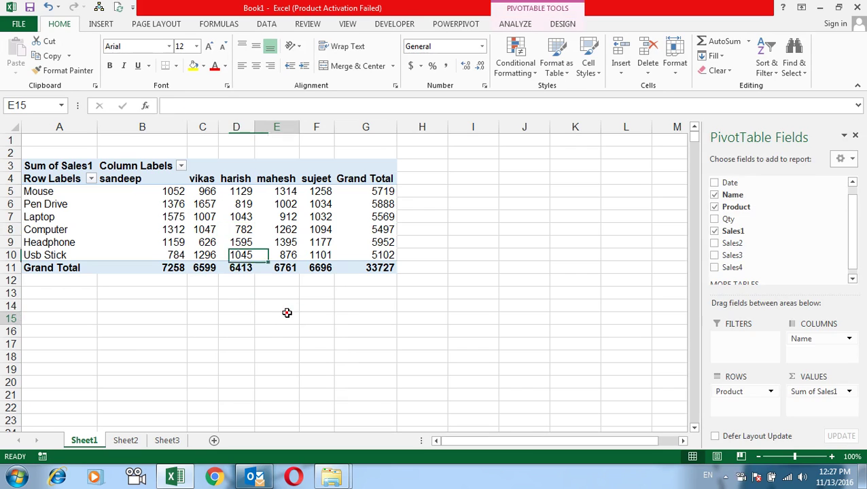
click(295, 205)
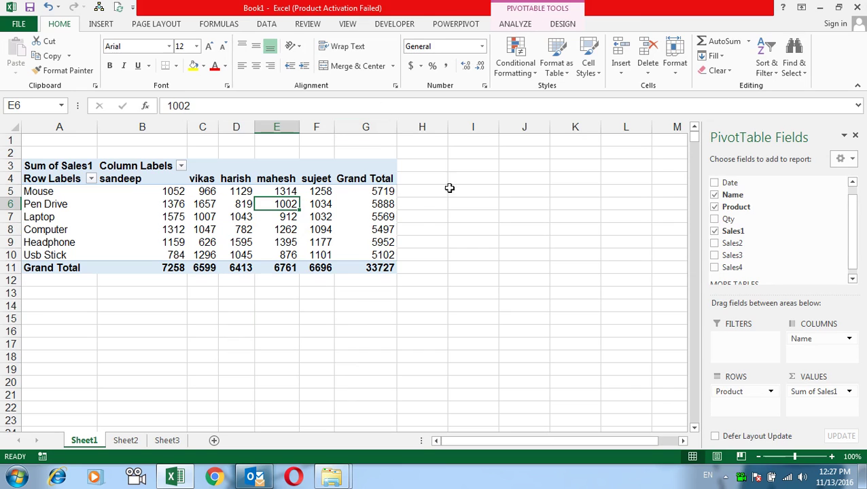
click(854, 8)
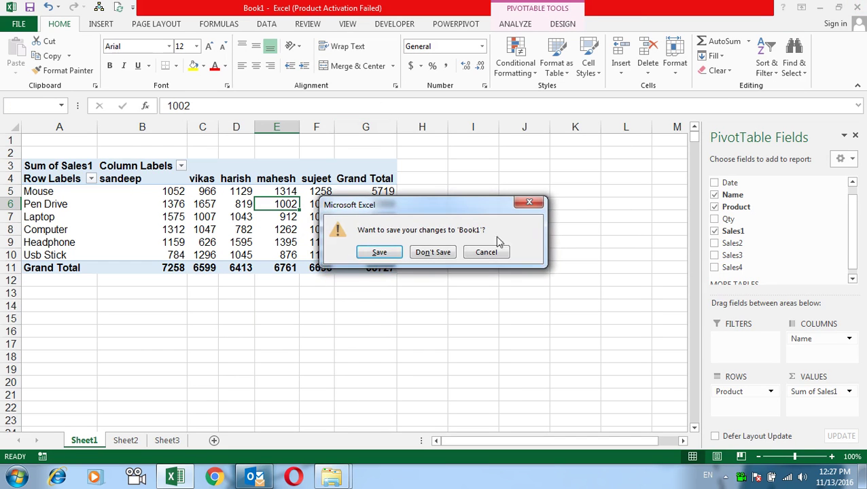
click(440, 257)
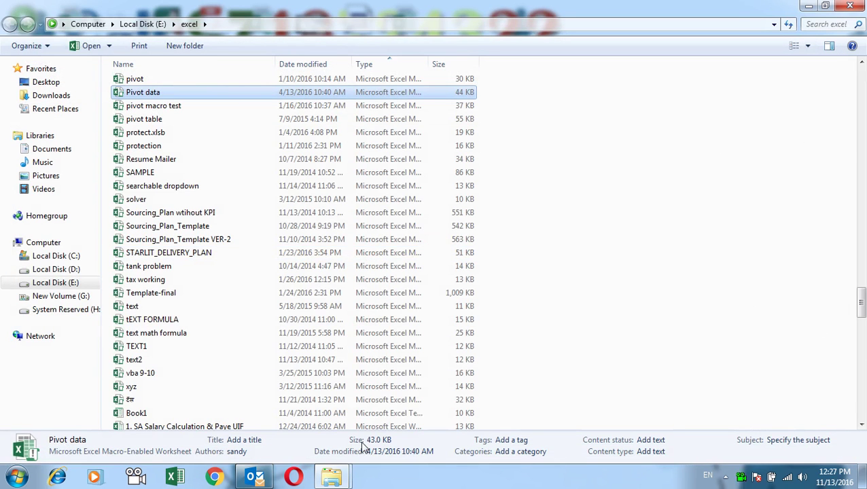